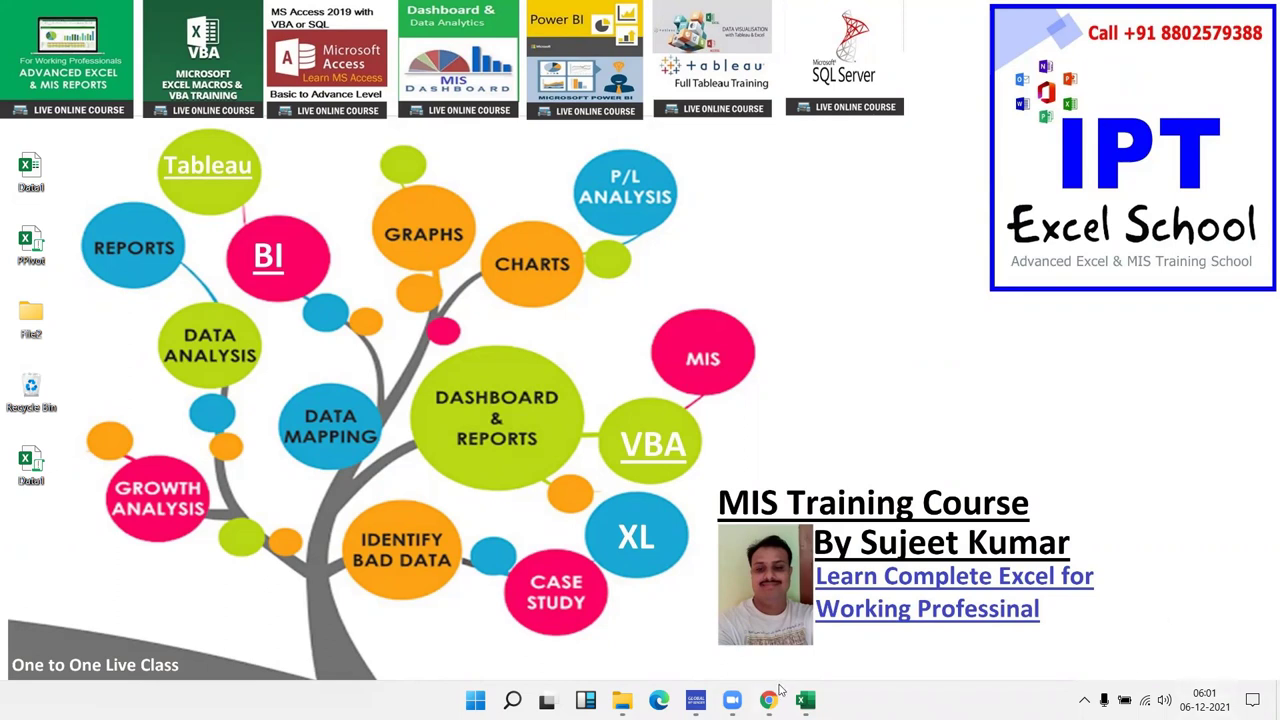
# Maximise the Data1 workbook, select the sales table A1:L802, then minimise to the desktop
pyautogui.click(806, 700)
pyautogui.click(478, 224)
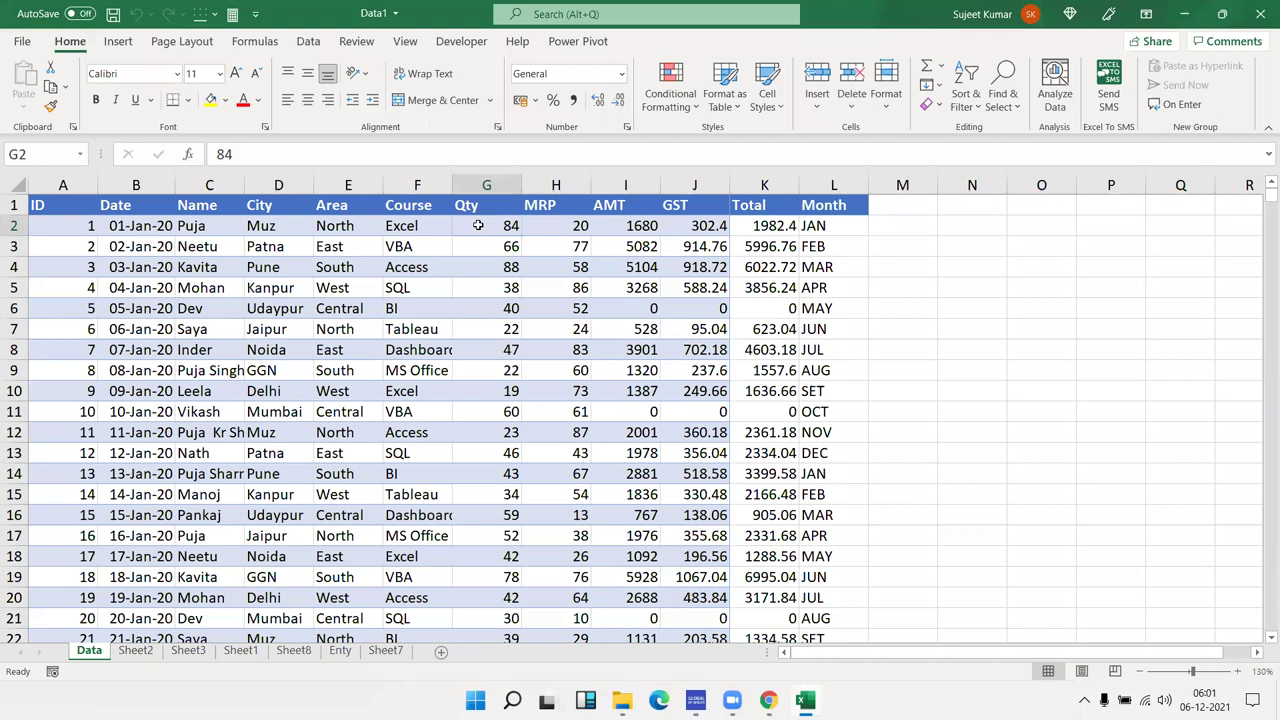
pyautogui.hotkey('ctrl', 'Home')
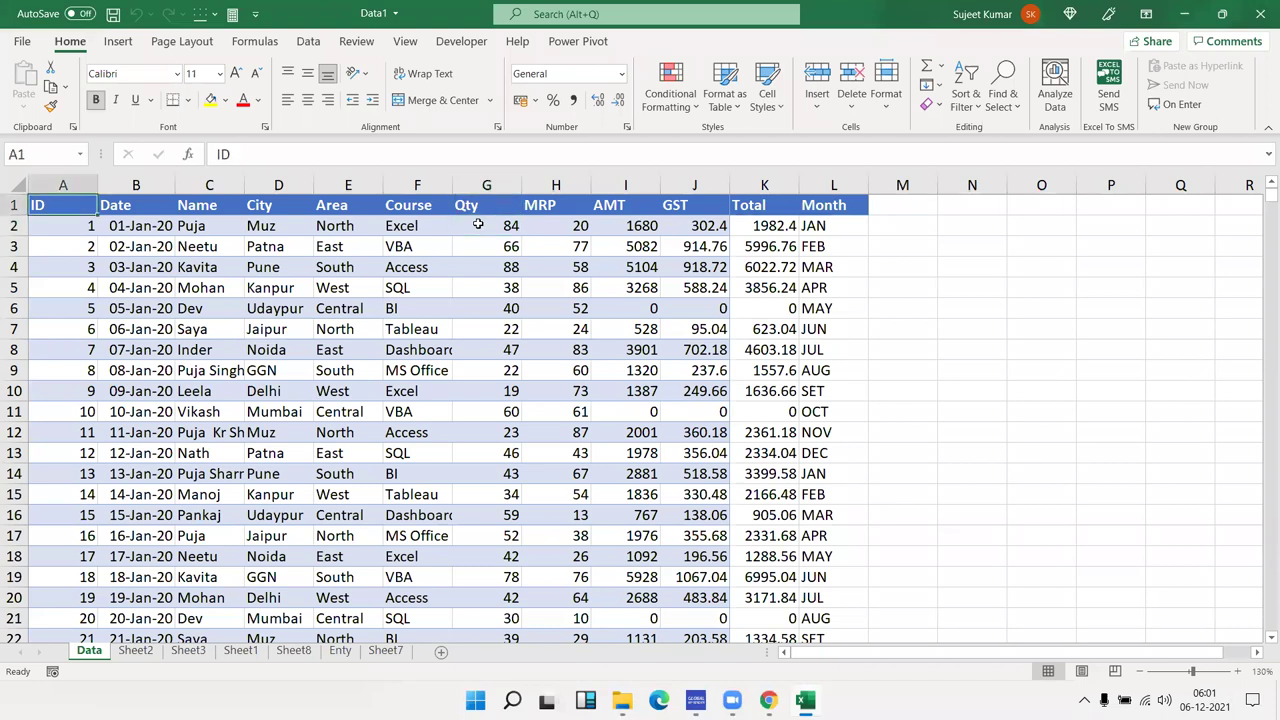
pyautogui.hotkey('ctrl', 'shift', 'Right')
pyautogui.hotkey('ctrl', 'shift', 'Down')
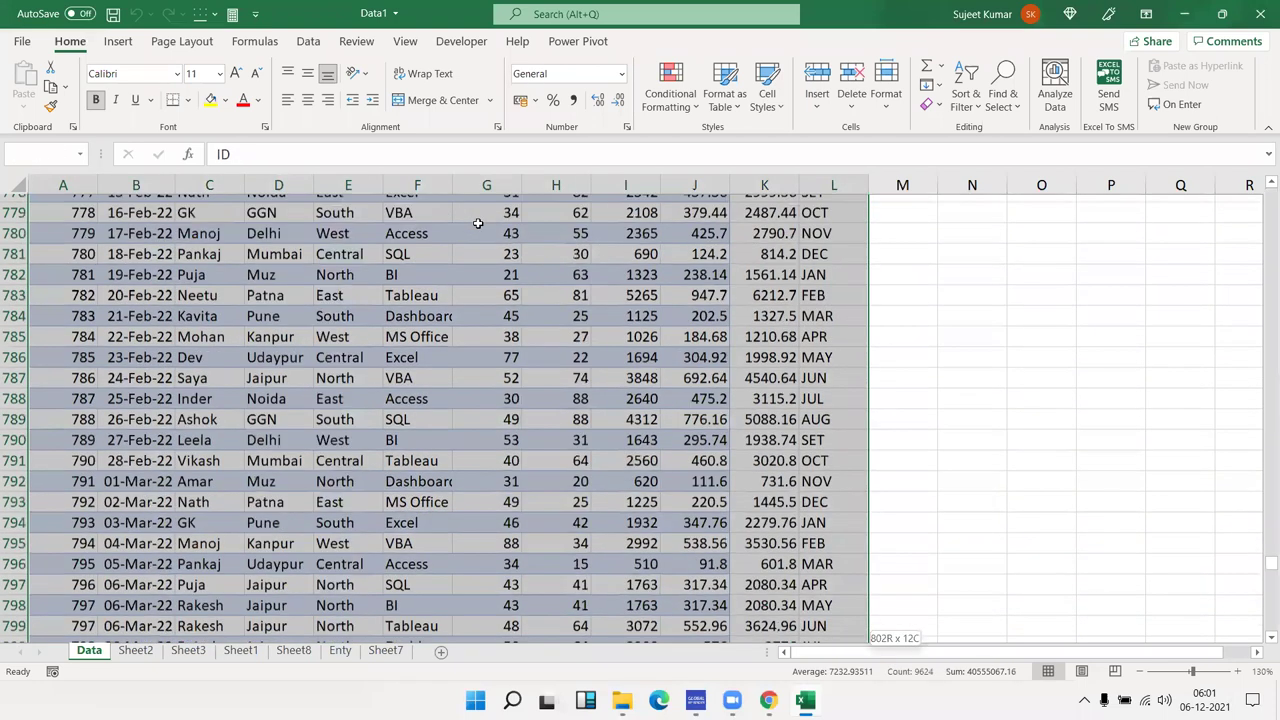
pyautogui.hotkey('ctrl', 'q')
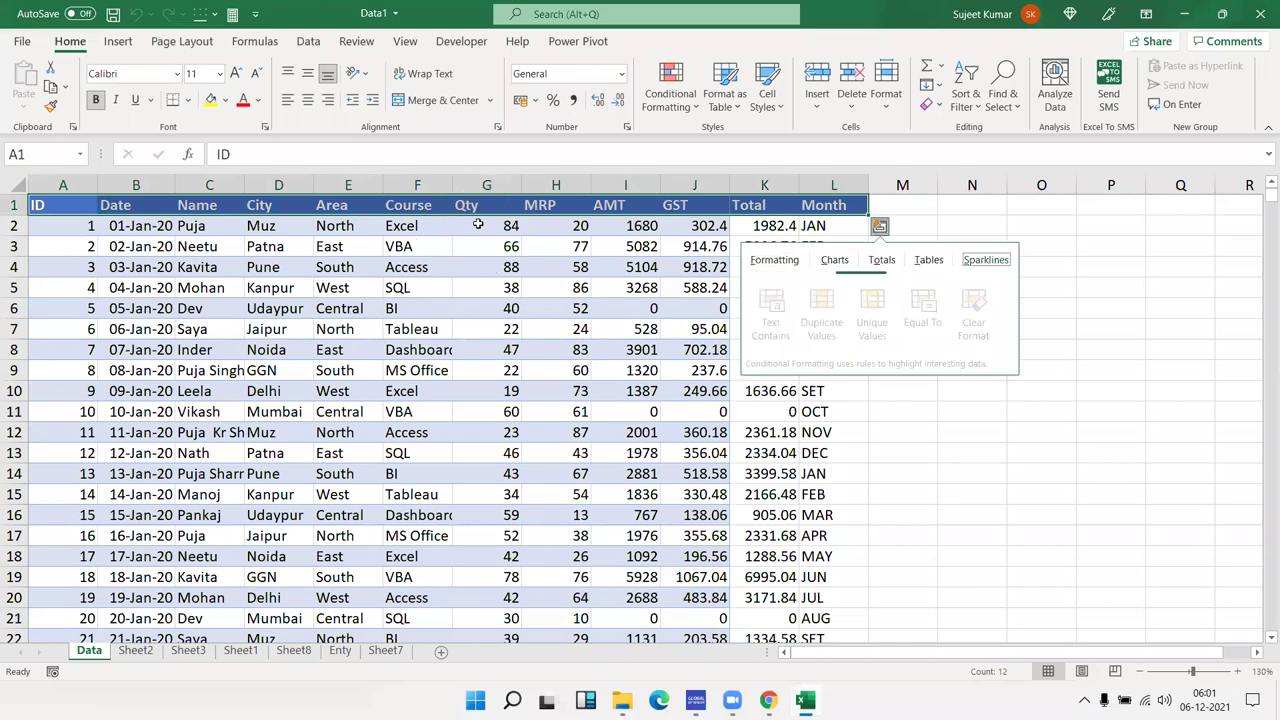
pyautogui.press('Escape')
pyautogui.hotkey('ctrl', 'shift', 'Up')
pyautogui.hotkey('ctrl', 'shift', 'Down')
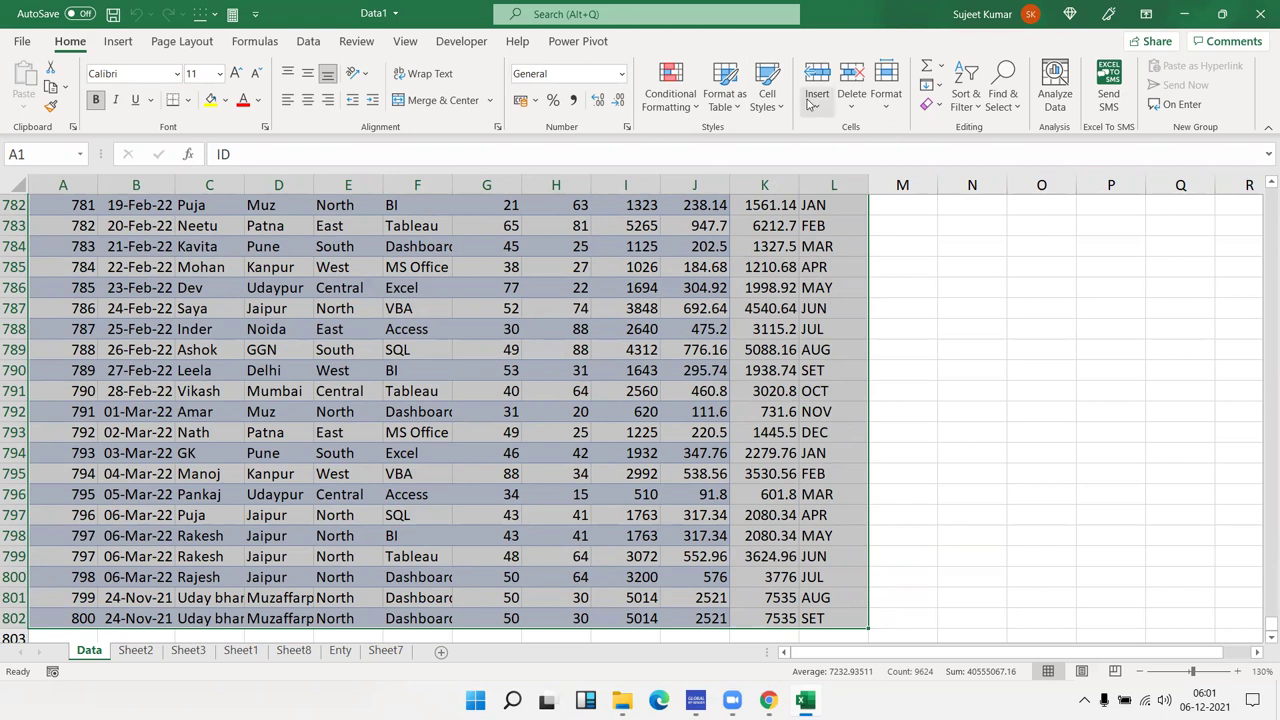
pyautogui.press('super+d')
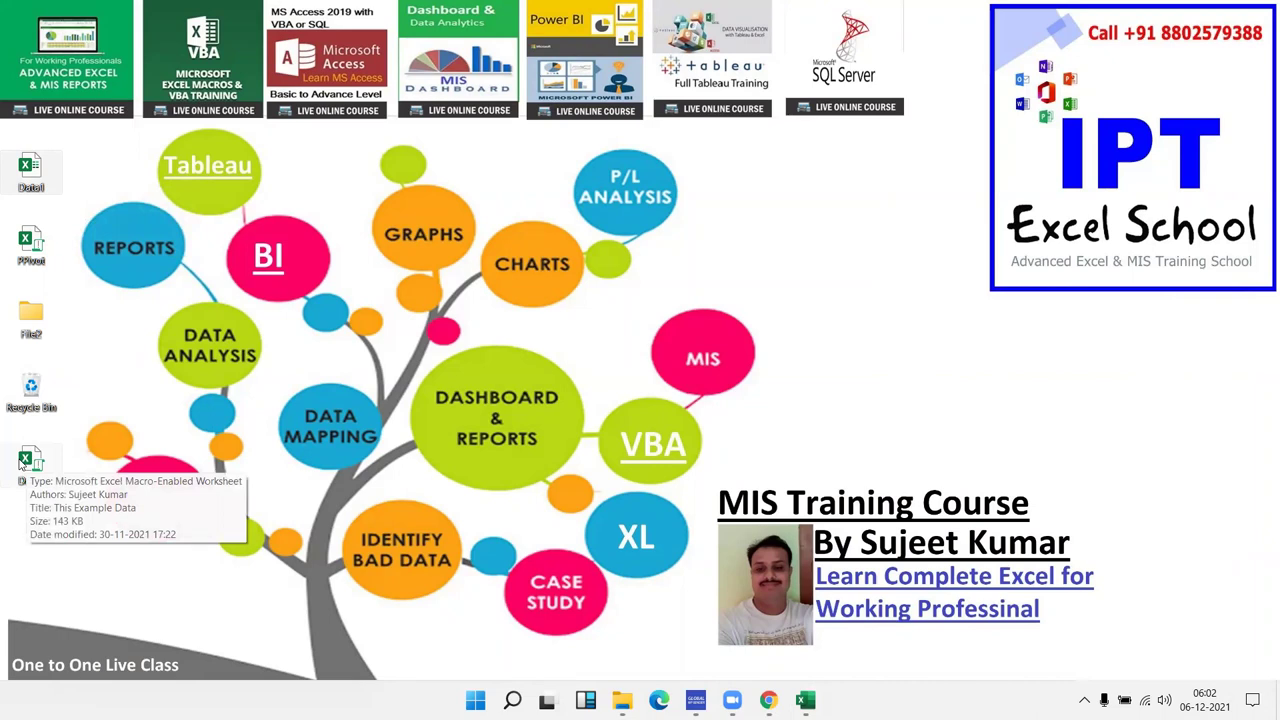
# Reopen Data1 and copy its Data sheet into a new workbook, Book1, with Create a copy ticked
pyautogui.doubleClick(19, 458)
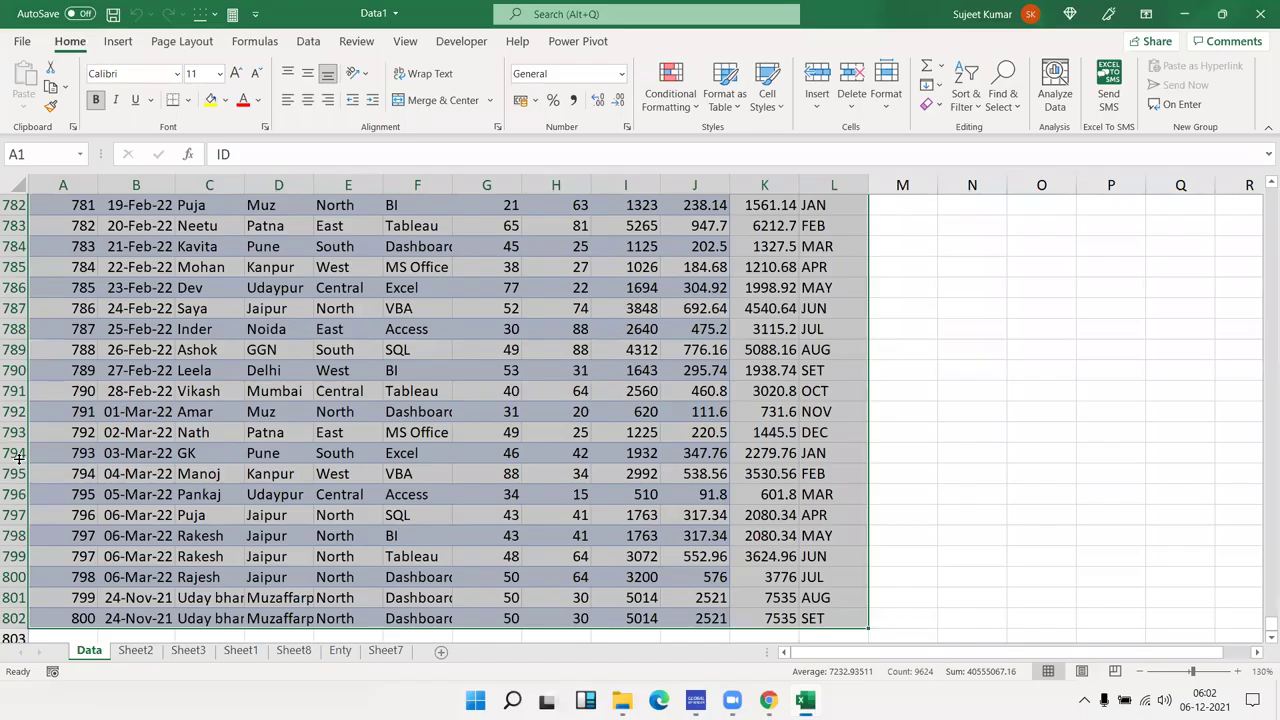
pyautogui.hotkey('ctrl', 'c')
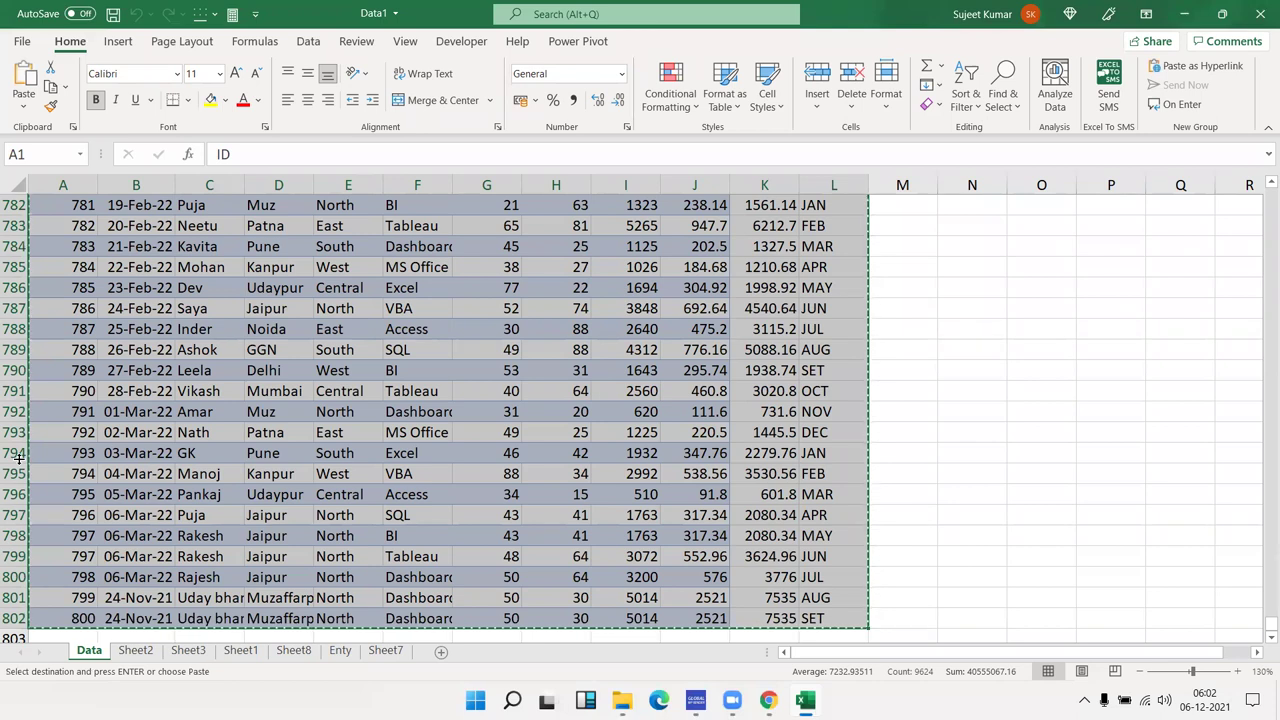
pyautogui.rightClick(77, 653)
pyautogui.moveTo(130, 559)
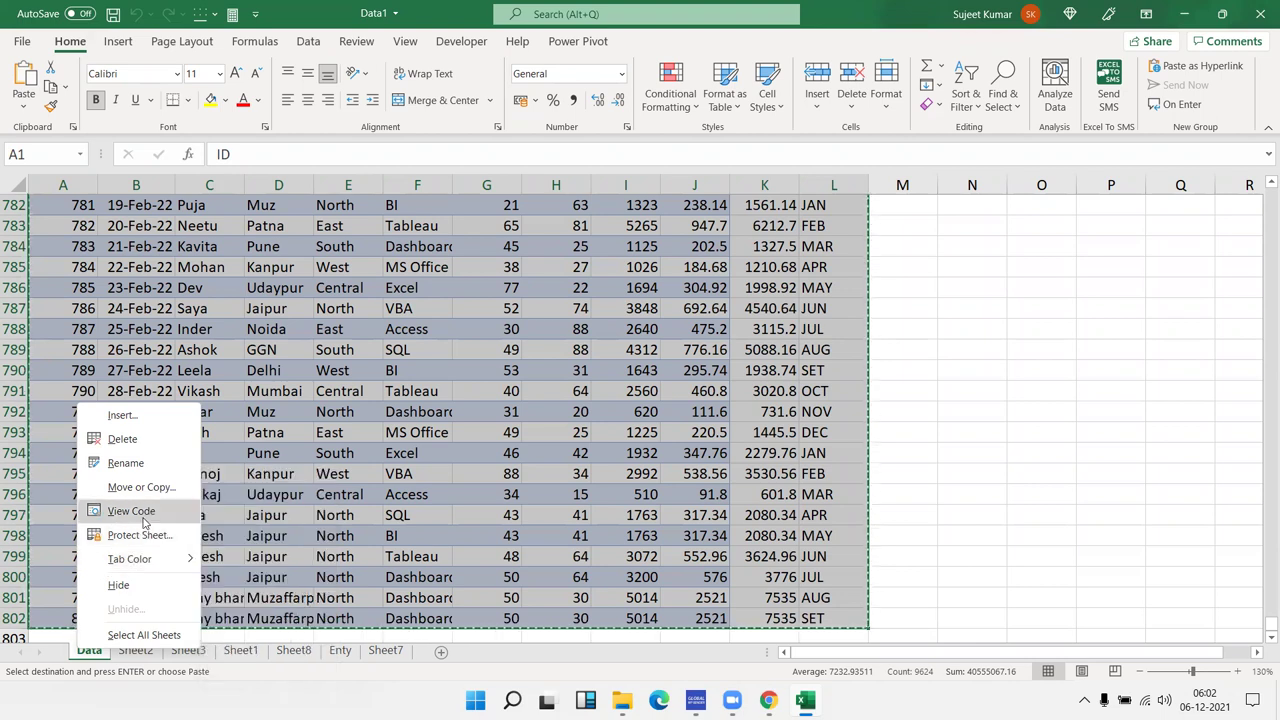
pyautogui.click(140, 487)
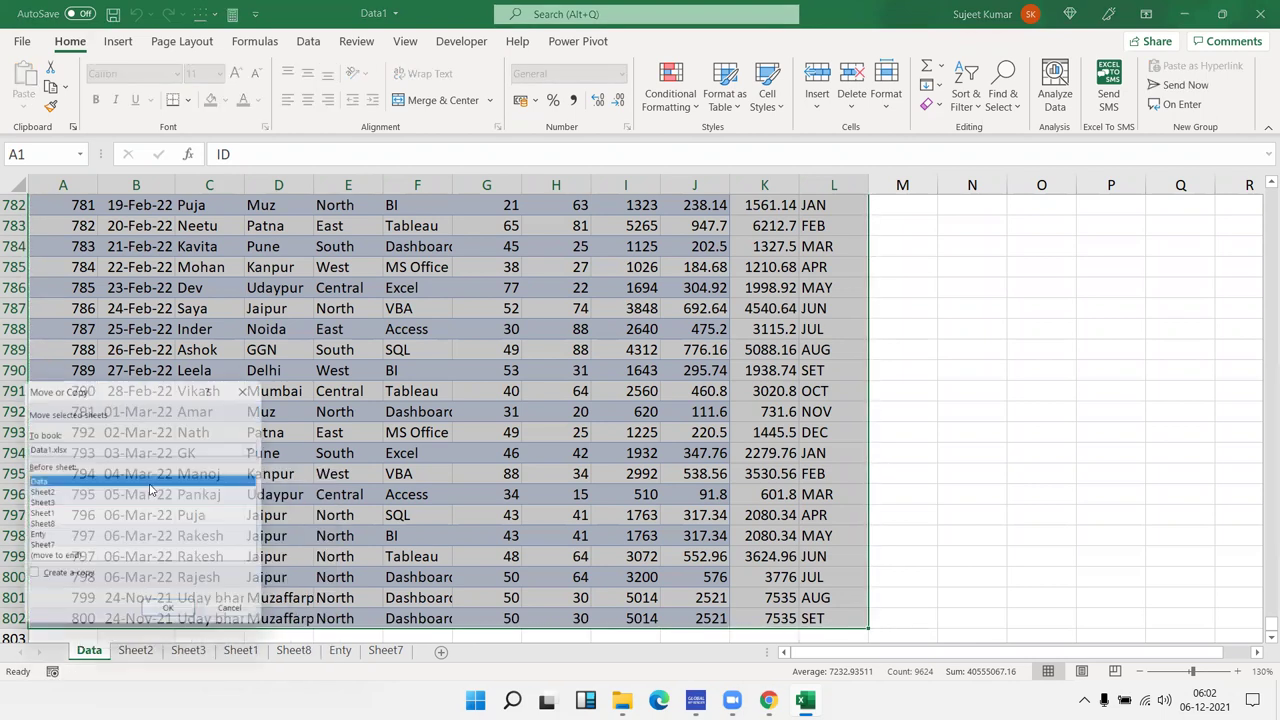
pyautogui.click(50, 580)
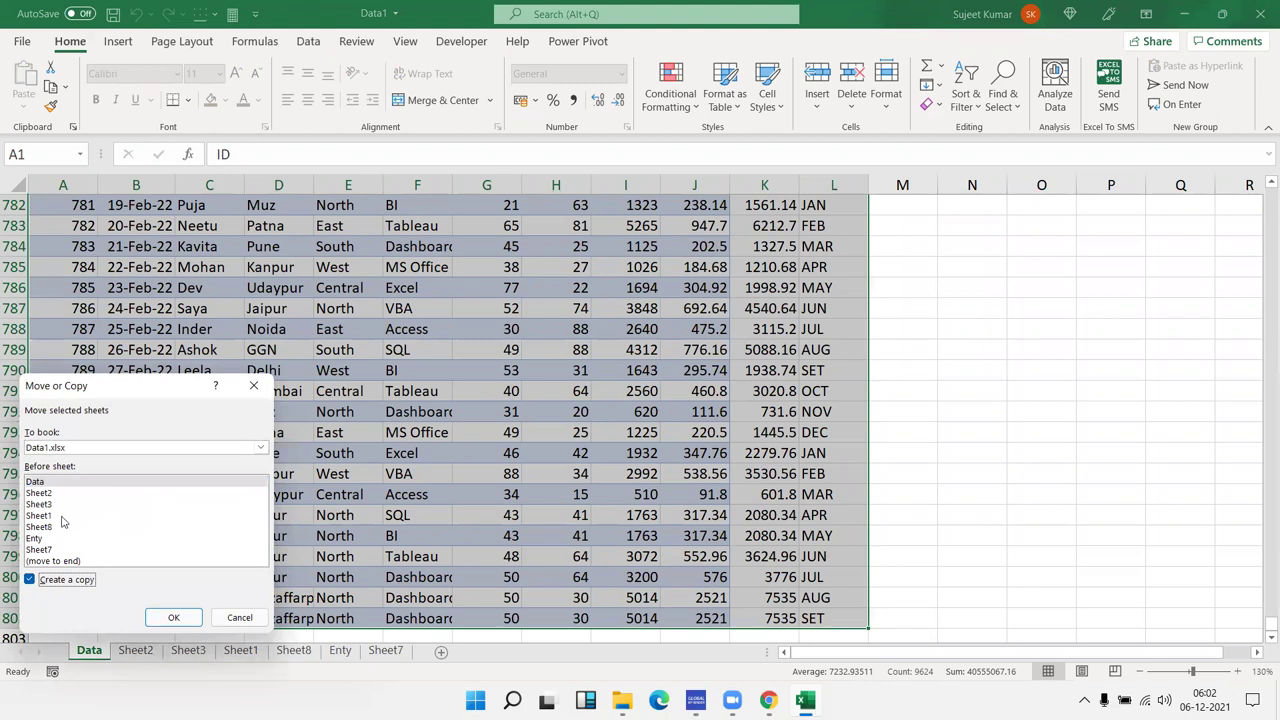
pyautogui.click(85, 448)
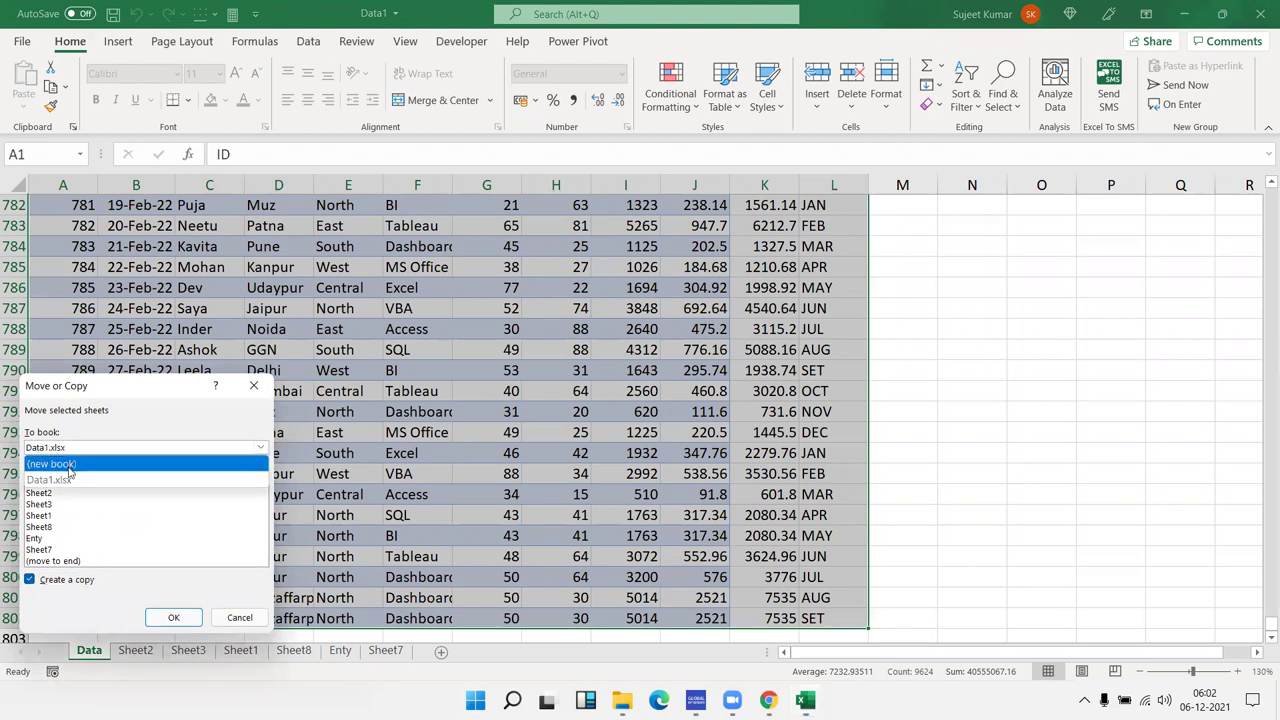
pyautogui.click(55, 464)
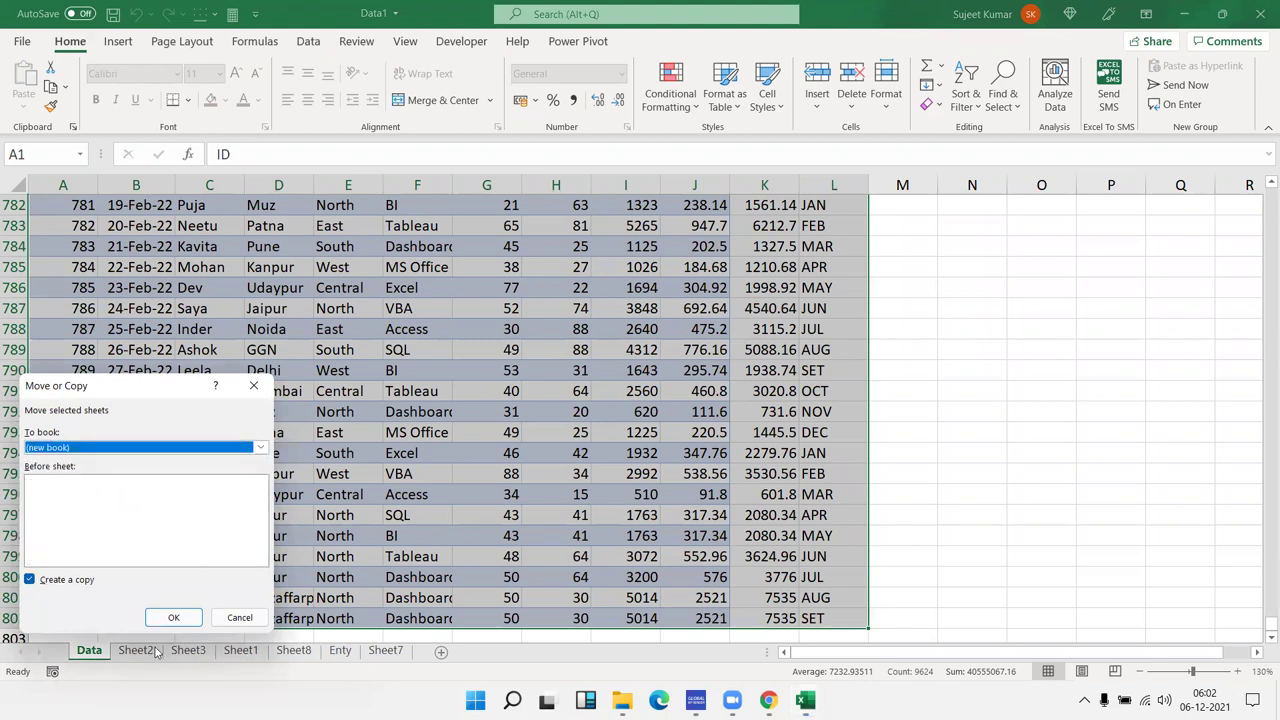
pyautogui.click(171, 618)
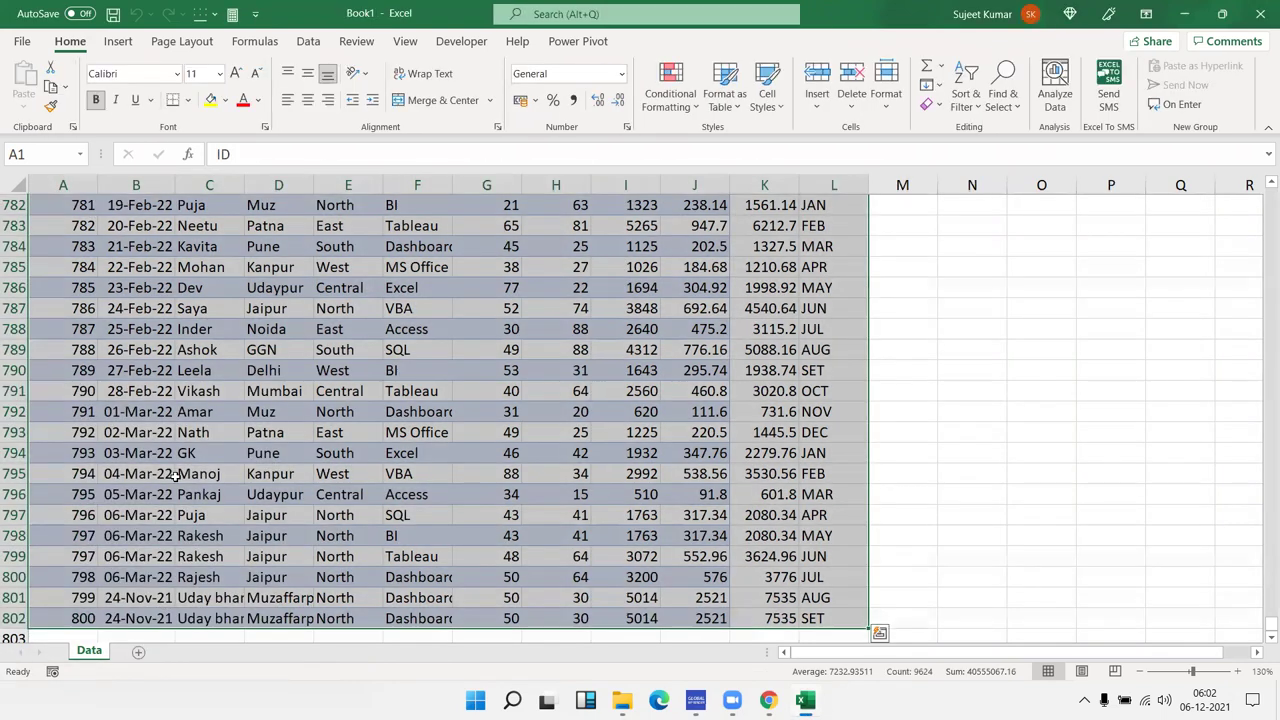
# Save Book1 on drive E: under the name Data_GS as an Excel Workbook (.xlsx)
pyautogui.click(113, 13)
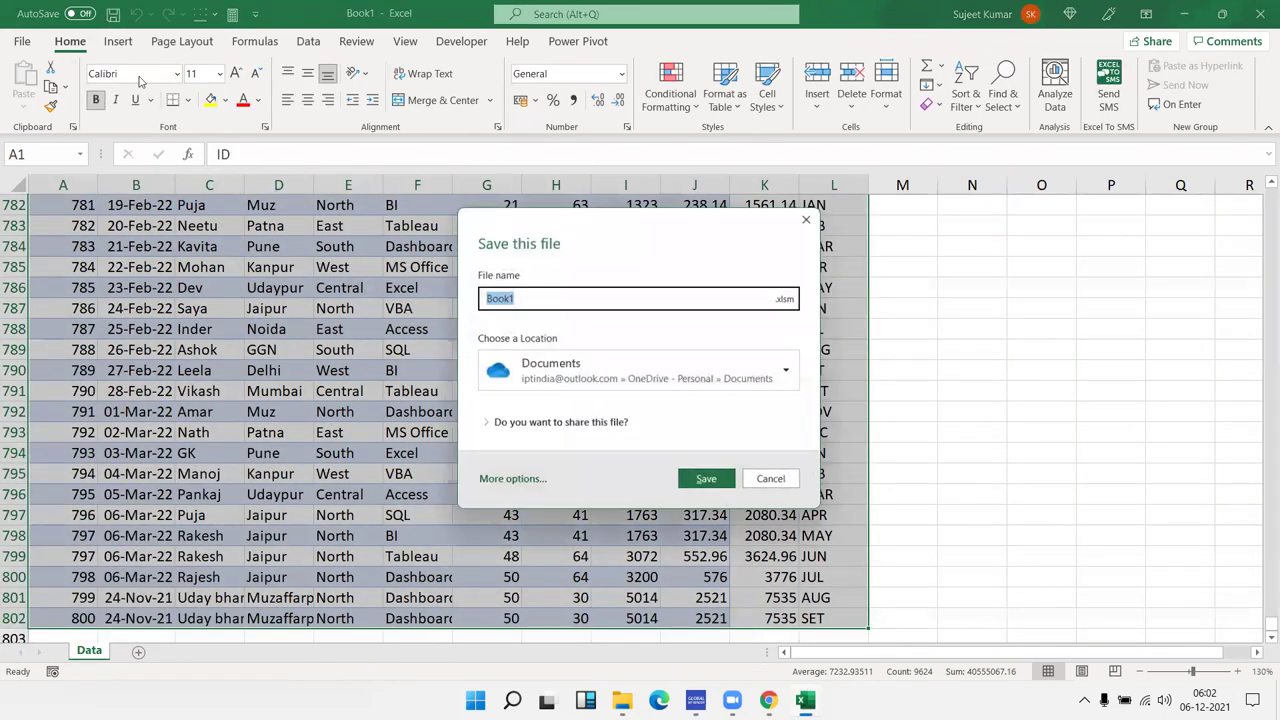
pyautogui.click(520, 383)
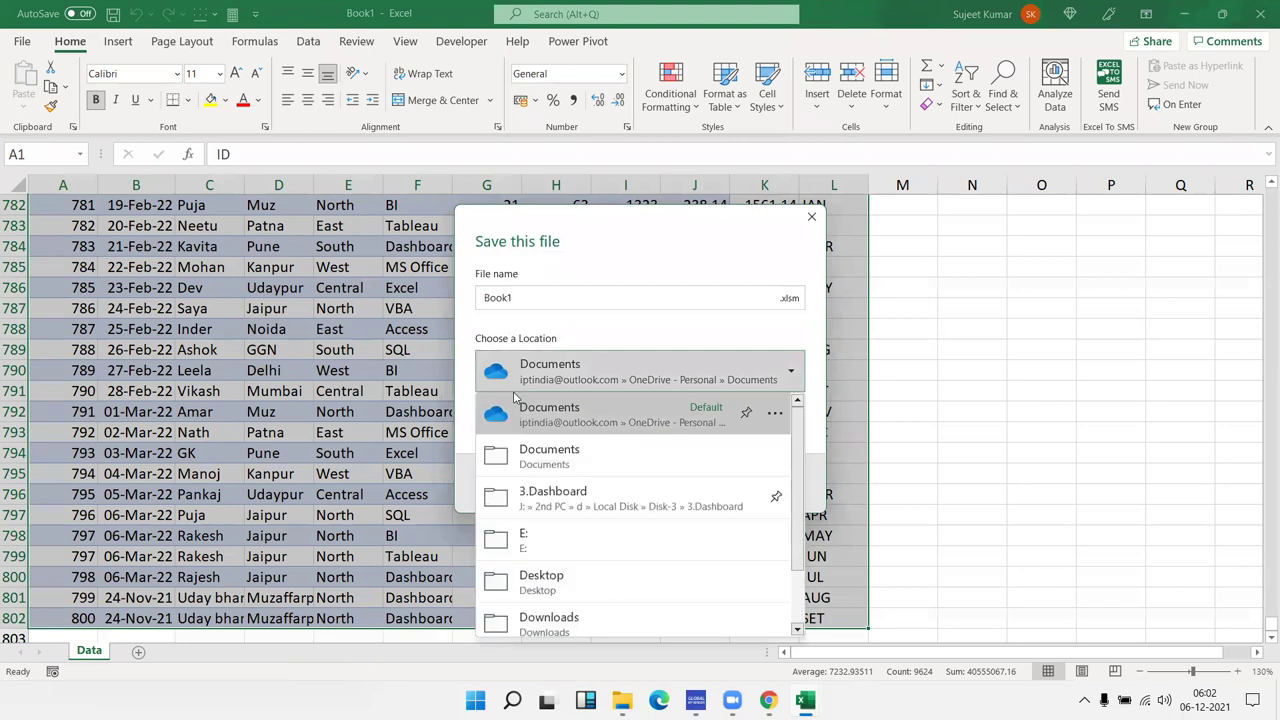
pyautogui.moveTo(600, 540)
pyautogui.click(540, 550)
pyautogui.click(530, 293)
pyautogui.click(529, 293)
pyautogui.doubleClick(525, 294)
pyautogui.write('DA')
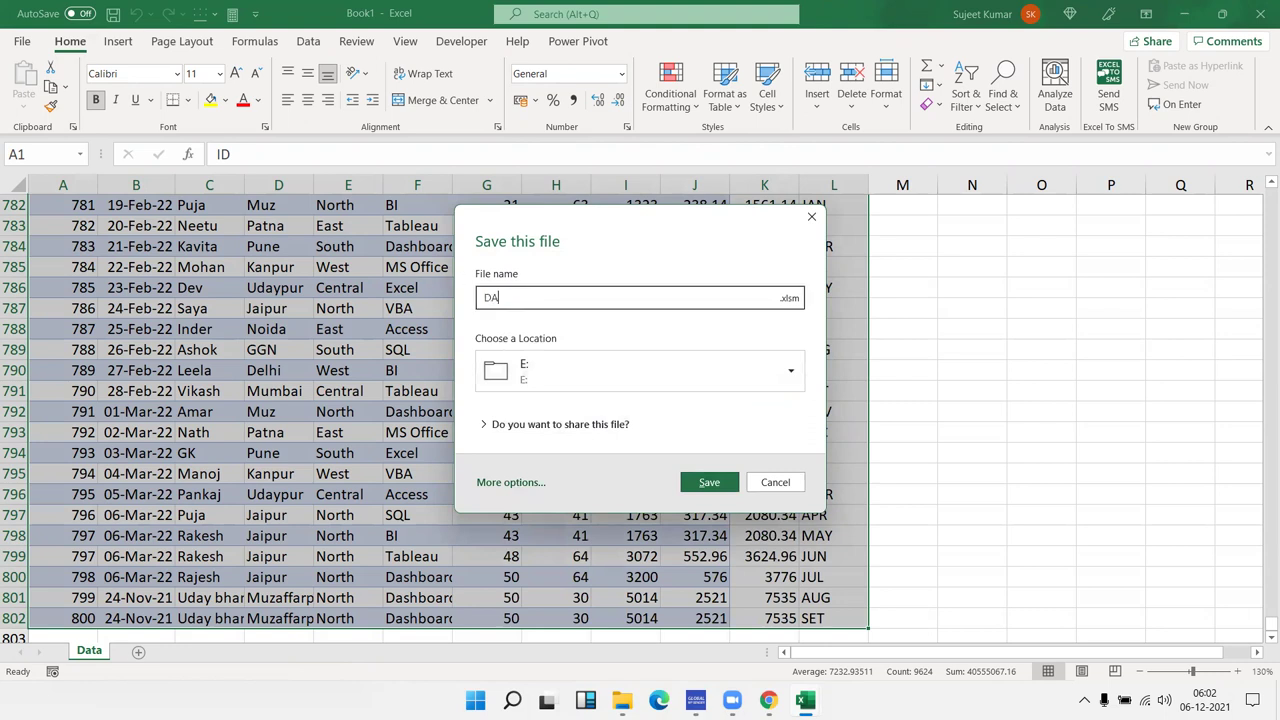
pyautogui.press('BackSpace')
pyautogui.write('ata')
pyautogui.write('_GS')
pyautogui.click(790, 299)
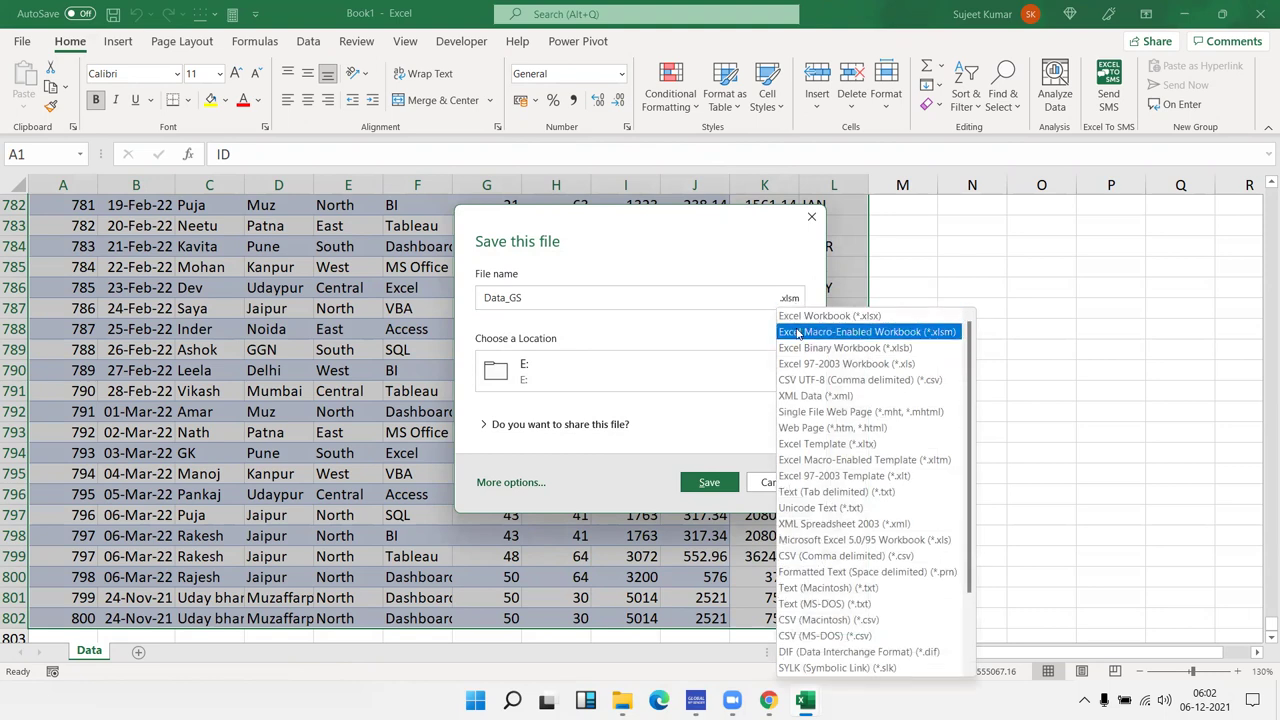
pyautogui.click(798, 316)
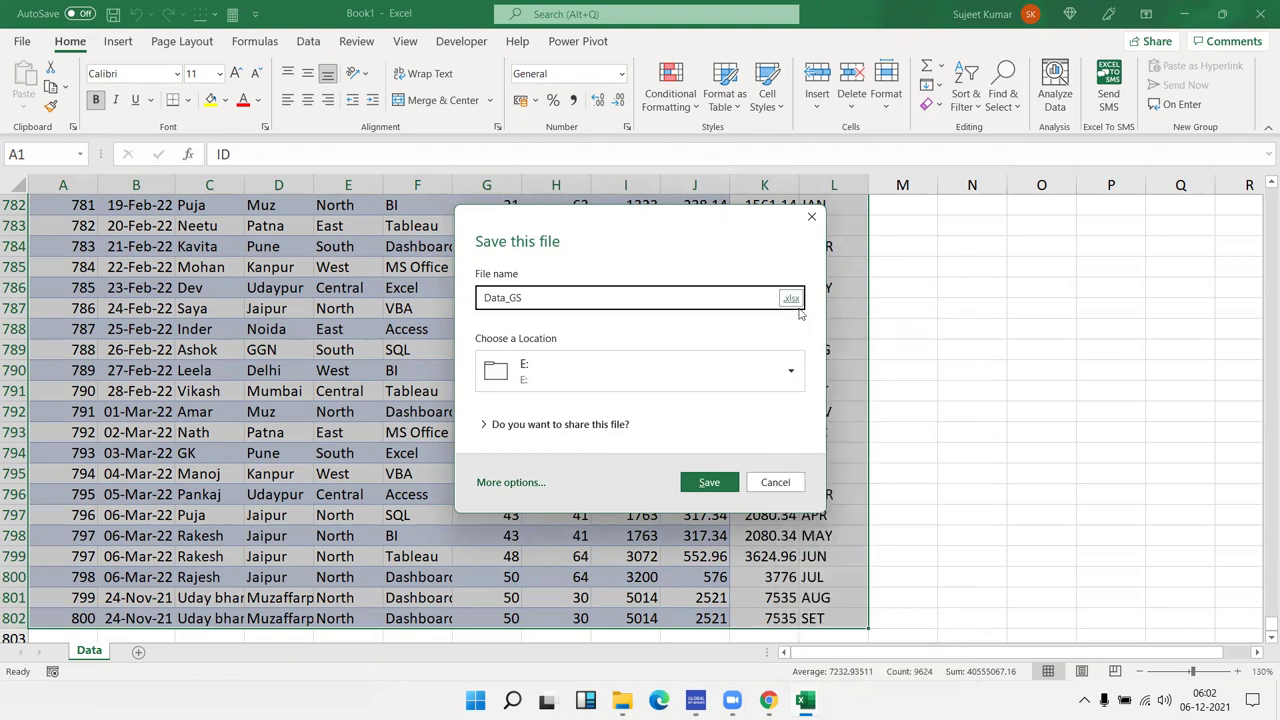
pyautogui.click(712, 482)
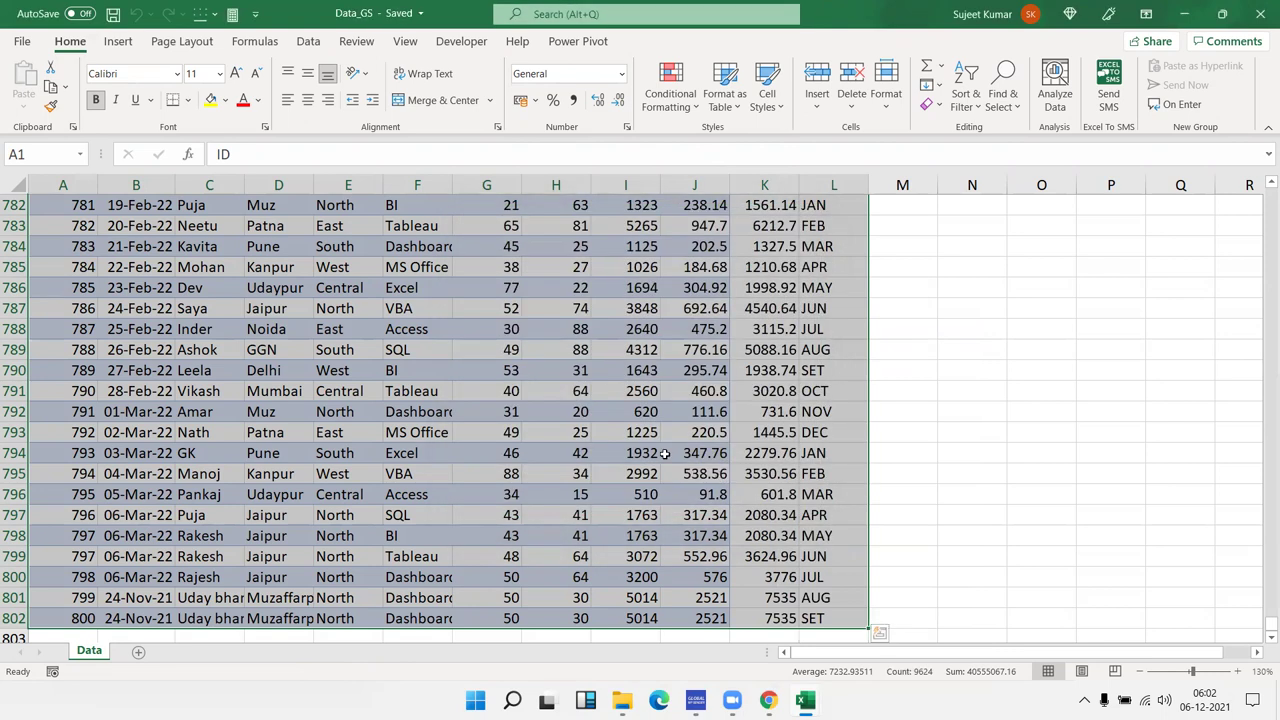
# Close Excel, upload Data_GS.xlsx from Local Disk (E:) to My Drive, and open it in Sheets
pyautogui.click(1055, 98)
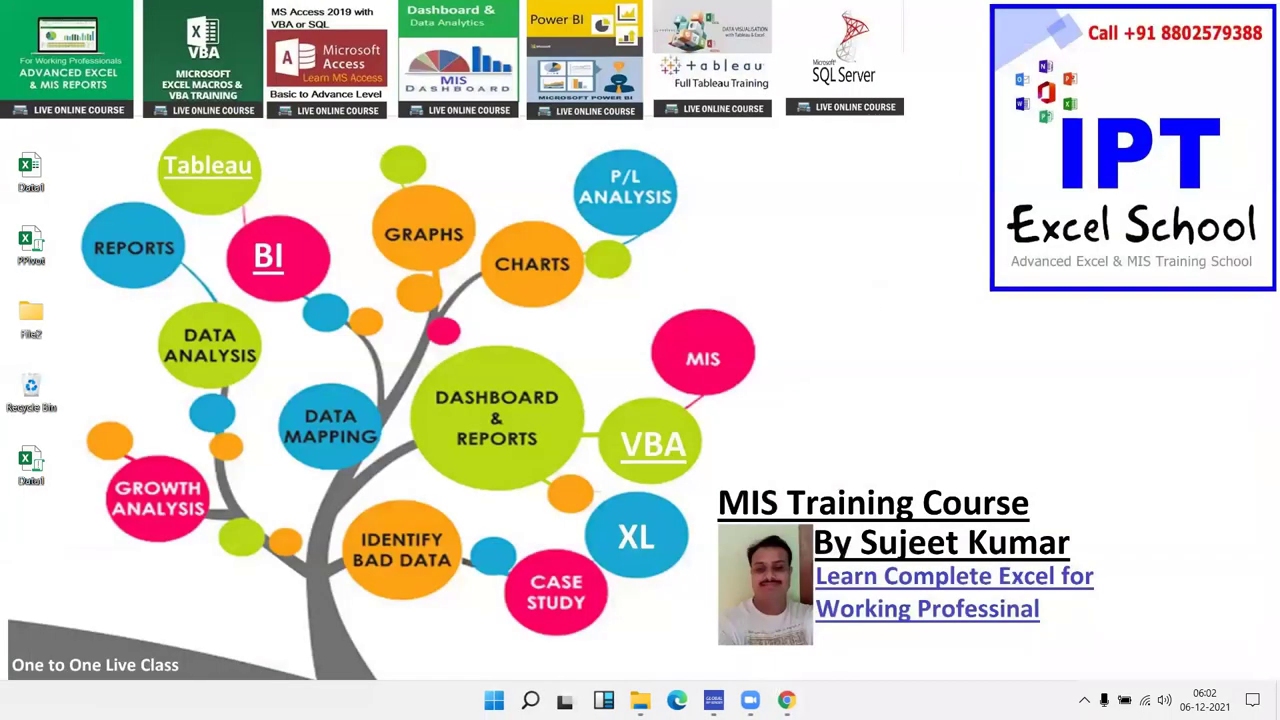
pyautogui.click(786, 699)
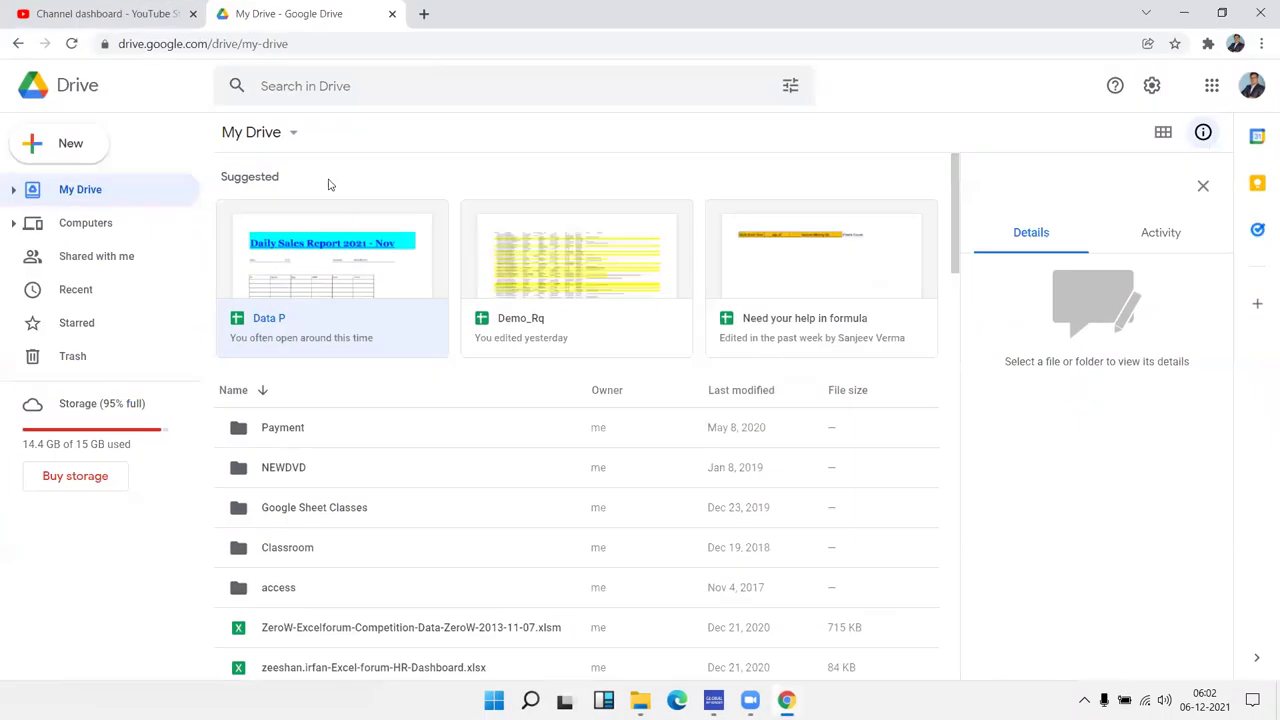
pyautogui.click(63, 146)
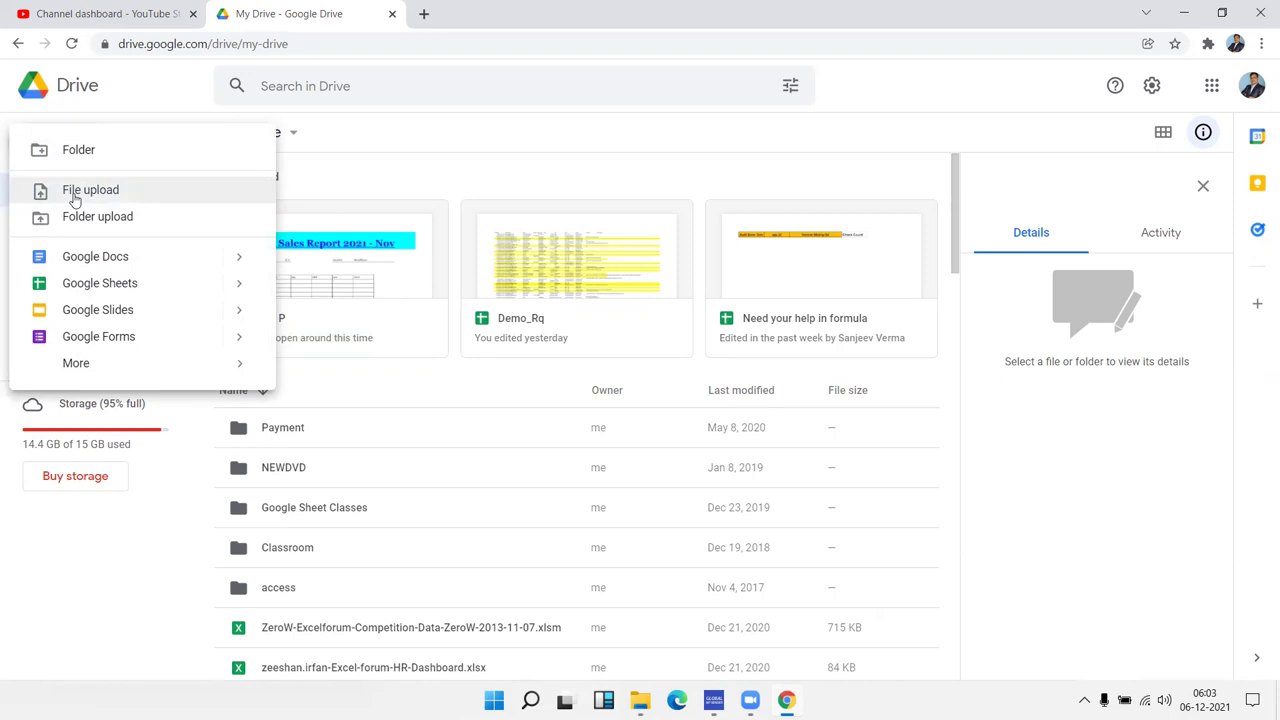
pyautogui.click(74, 193)
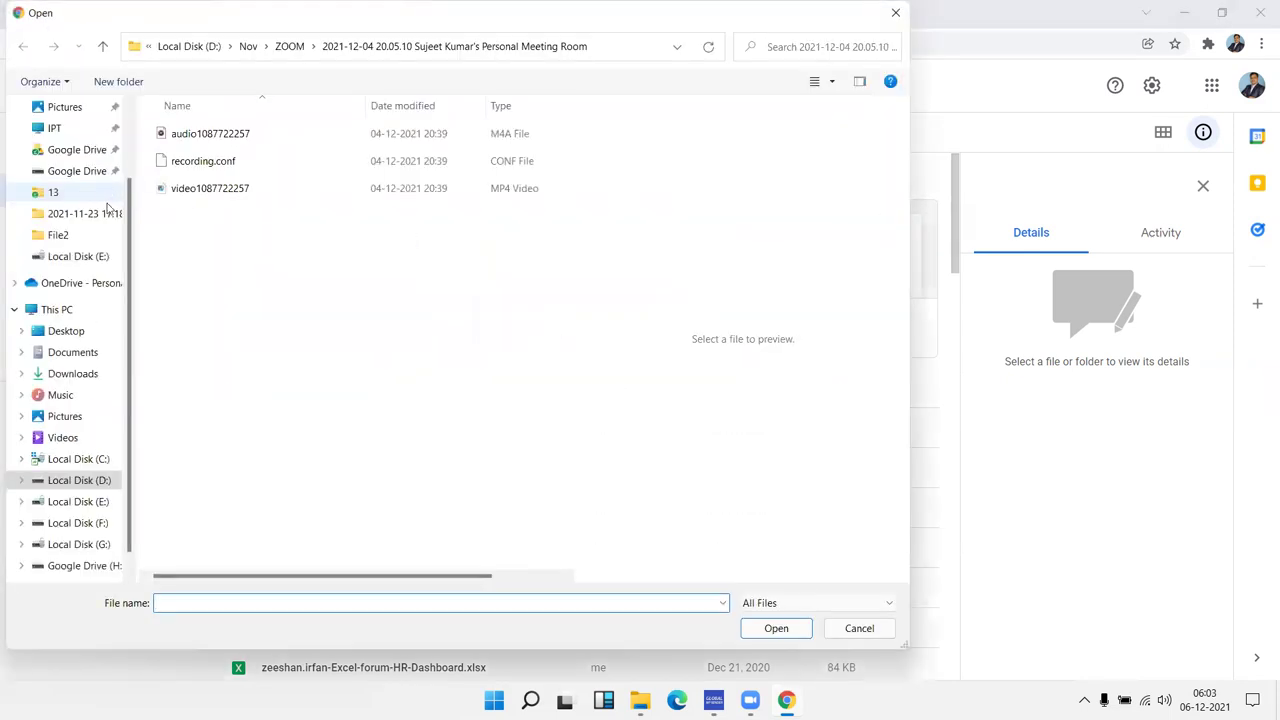
pyautogui.click(90, 502)
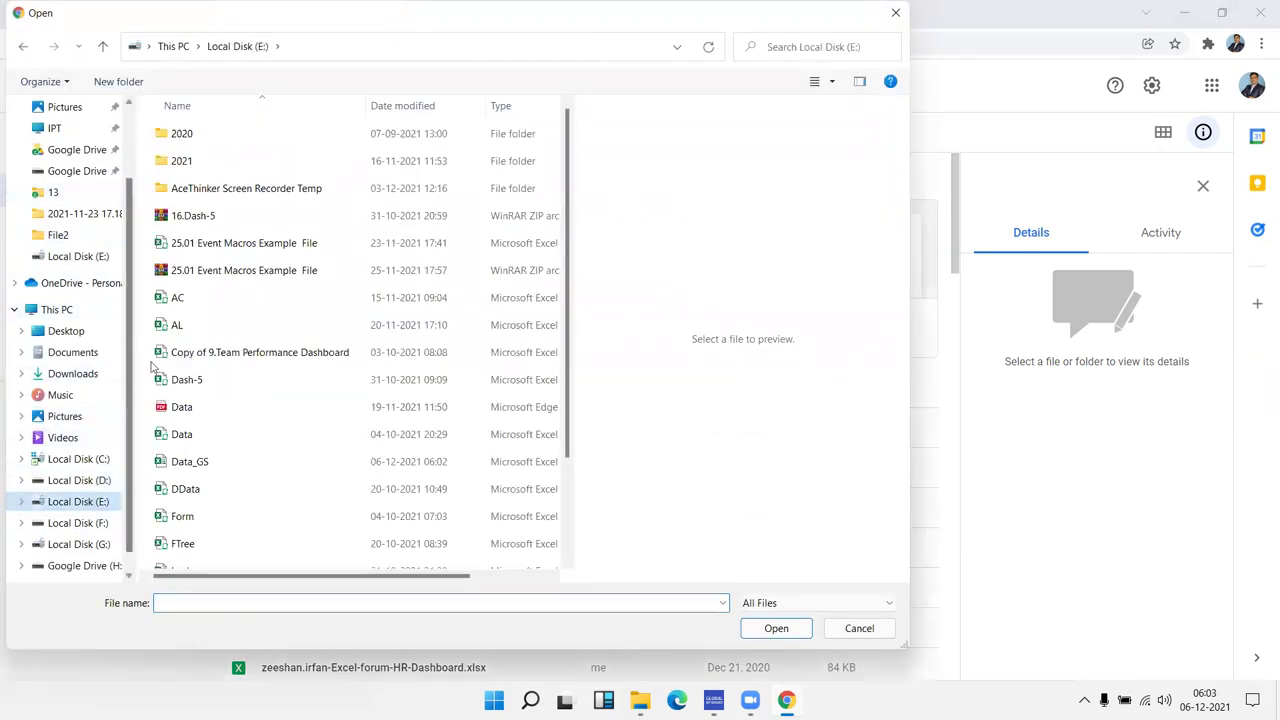
pyautogui.click(186, 462)
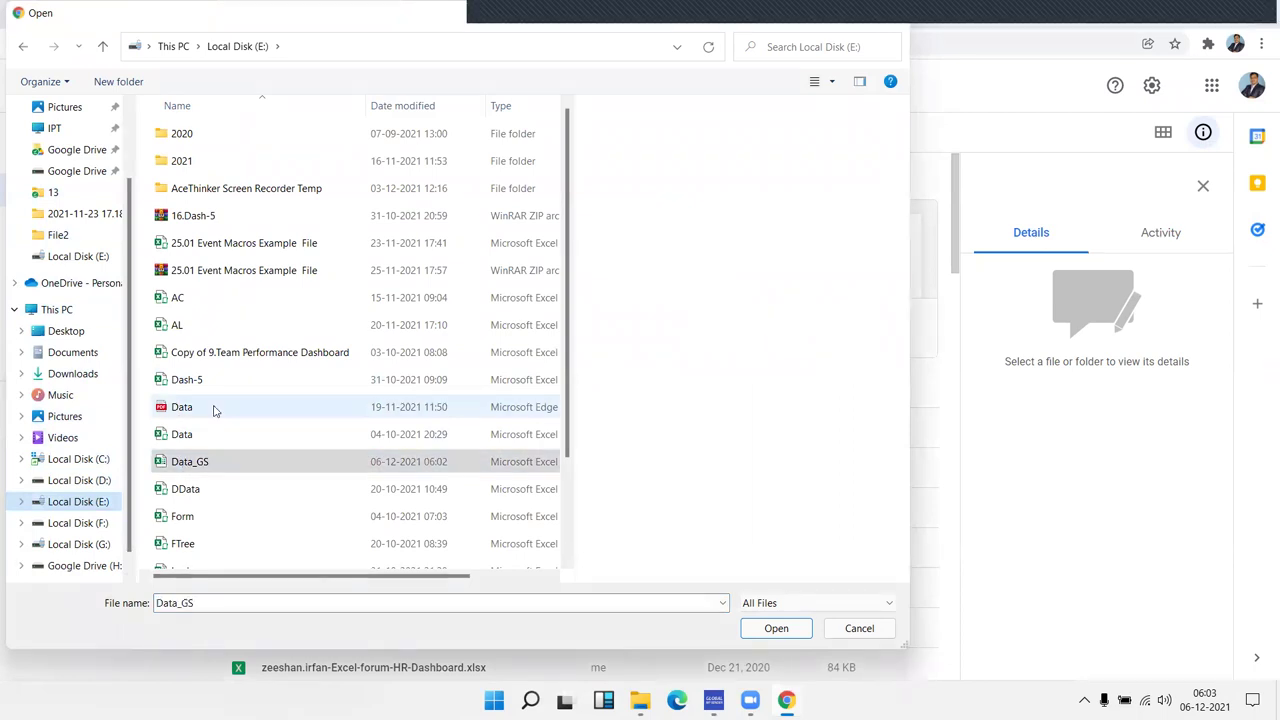
pyautogui.click(794, 636)
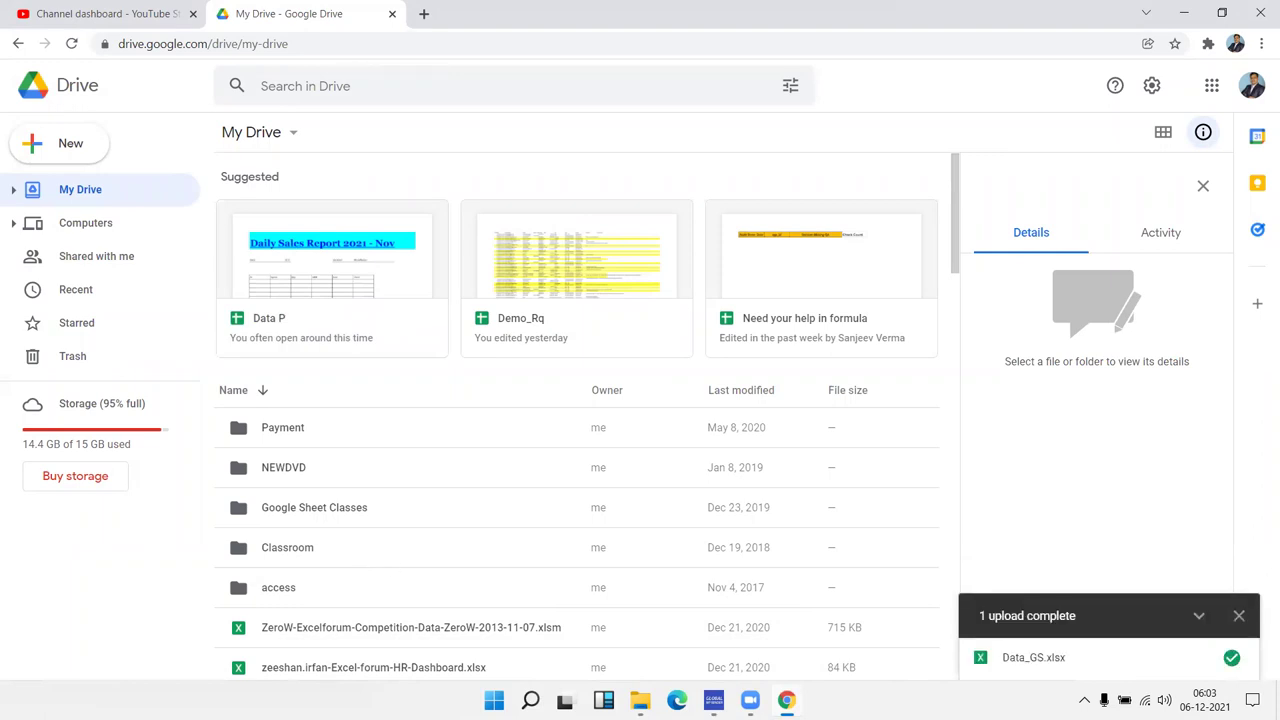
pyautogui.click(1024, 660)
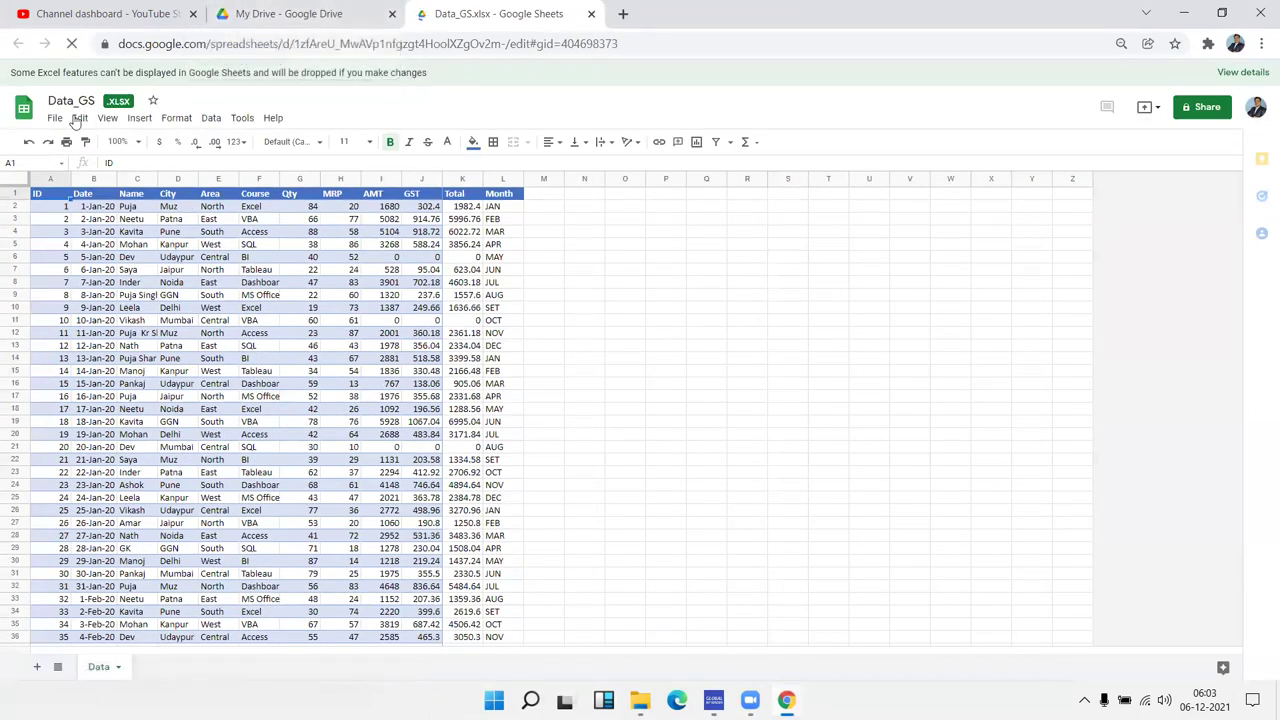
pyautogui.click(124, 122)
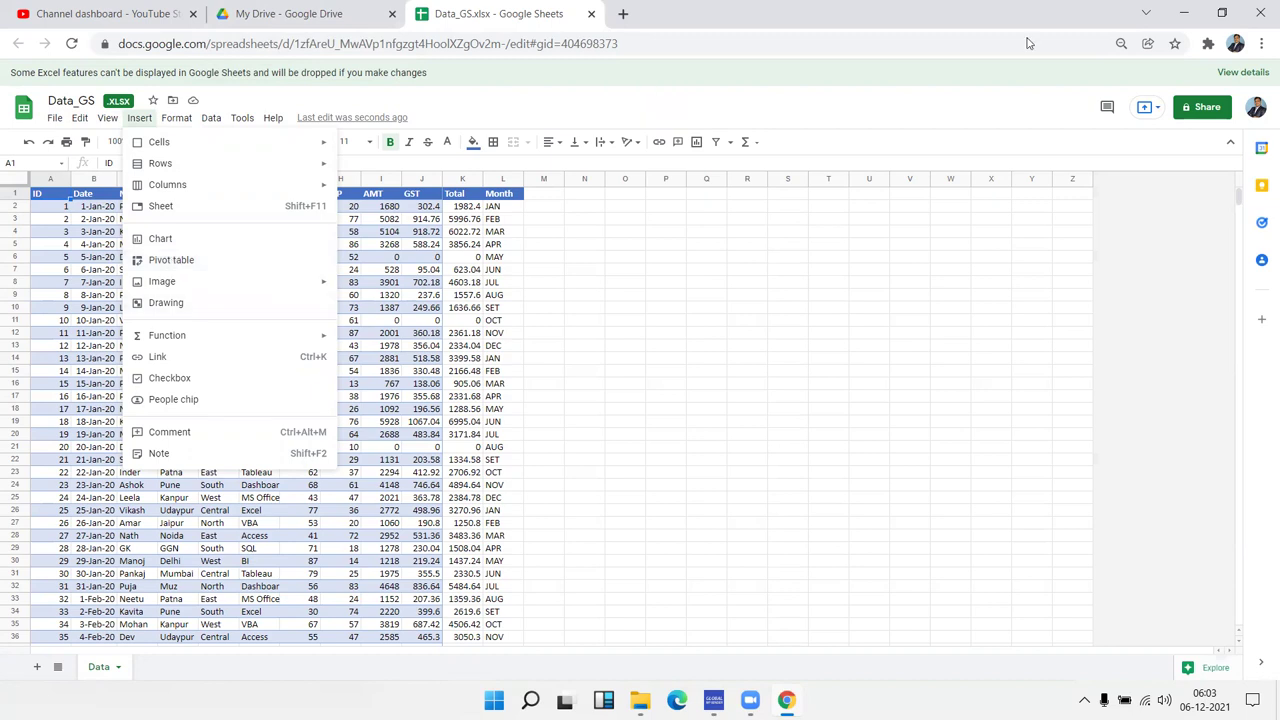
pyautogui.click(509, 271)
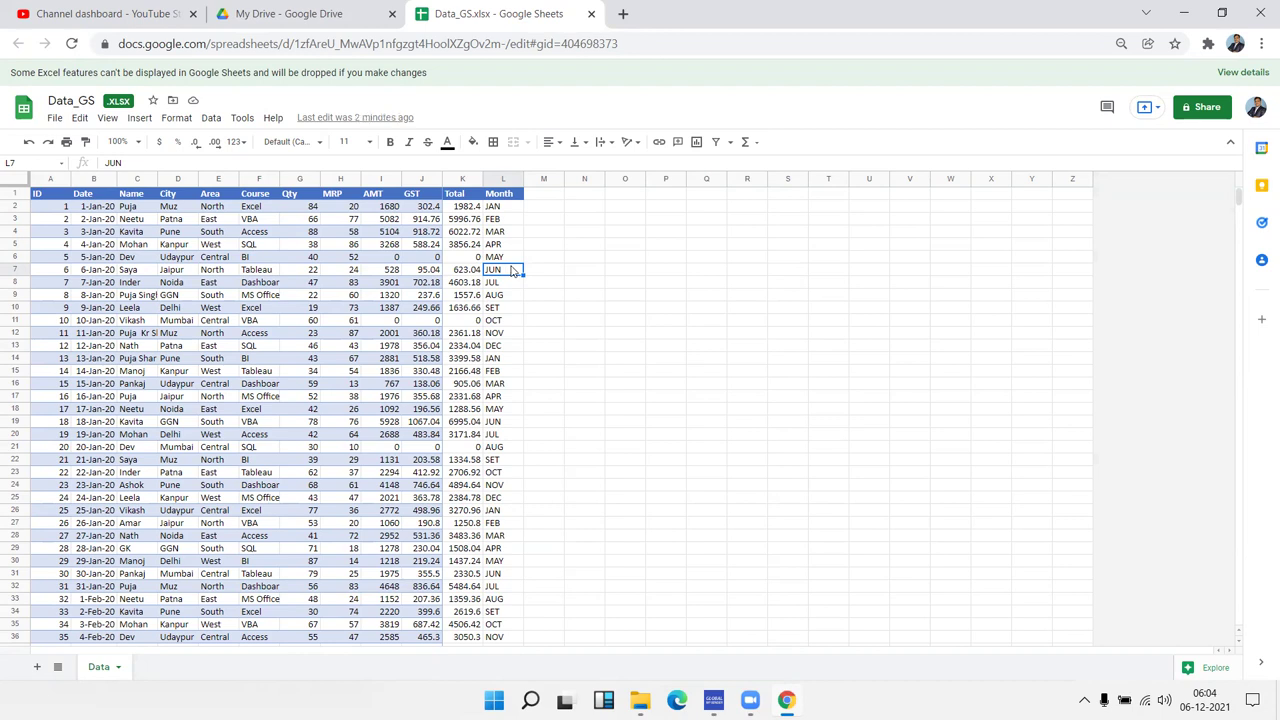
pyautogui.click(139, 118)
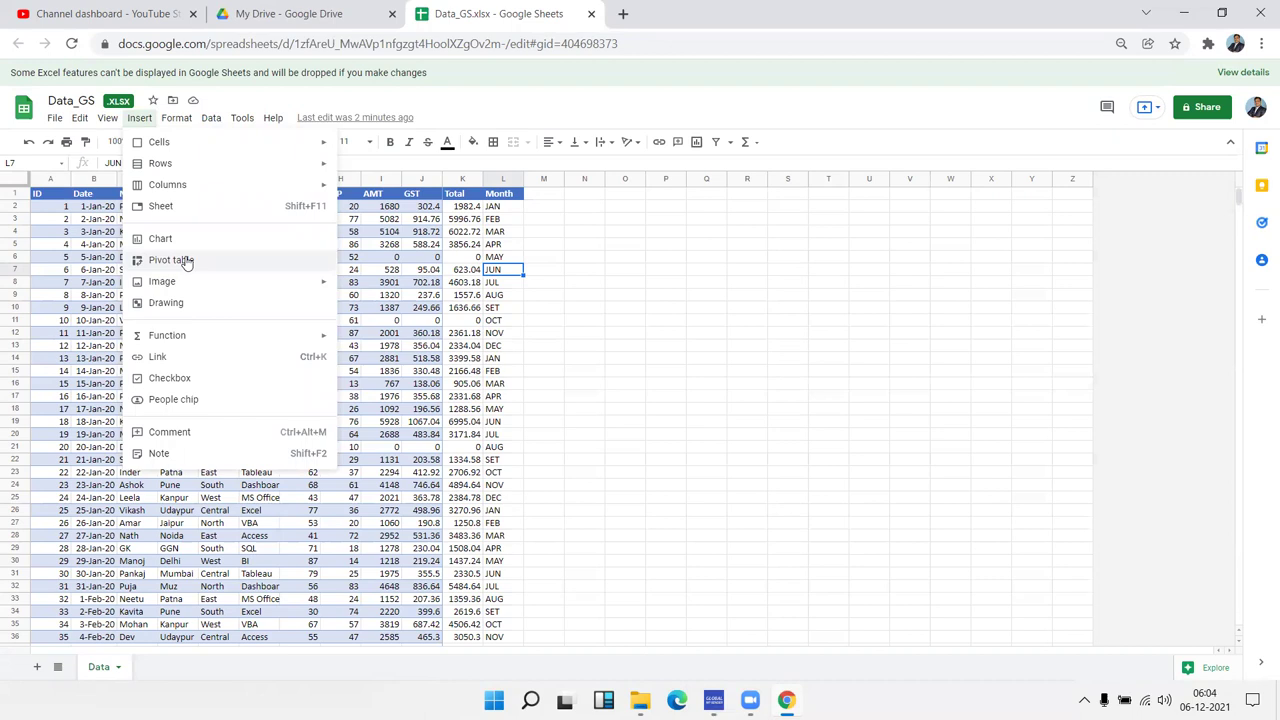
pyautogui.click(612, 298)
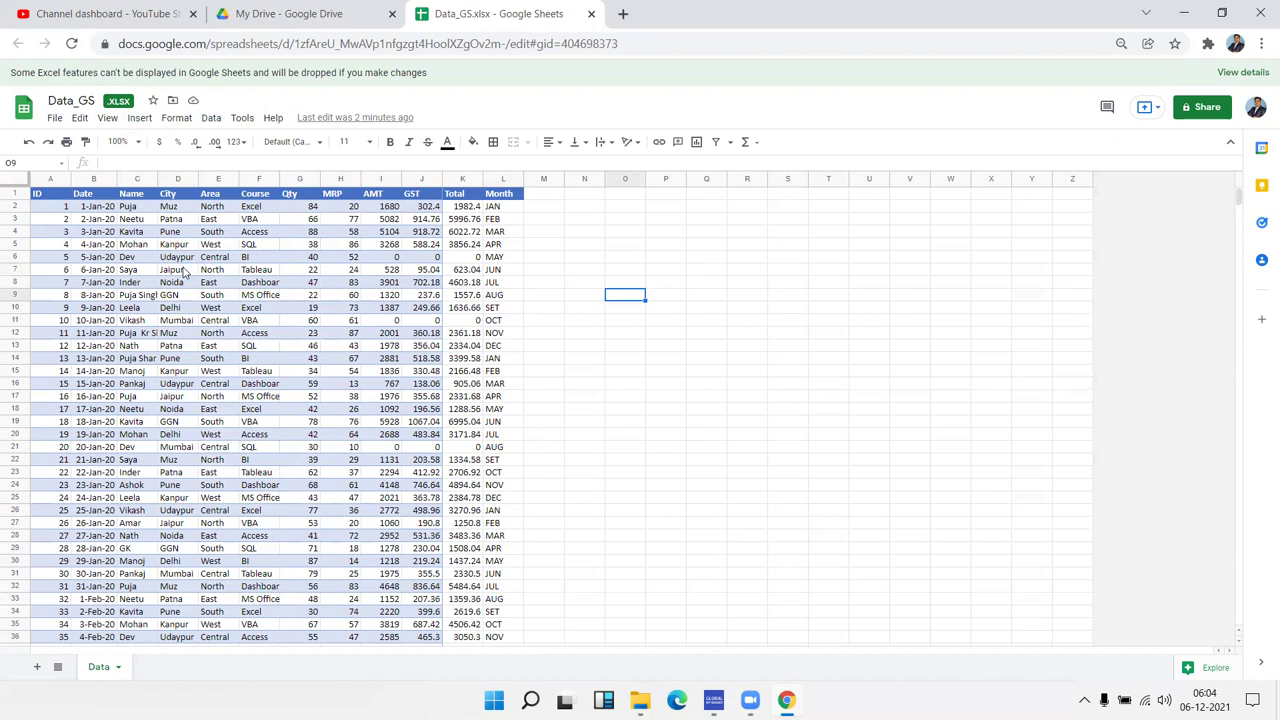
pyautogui.click(541, 272)
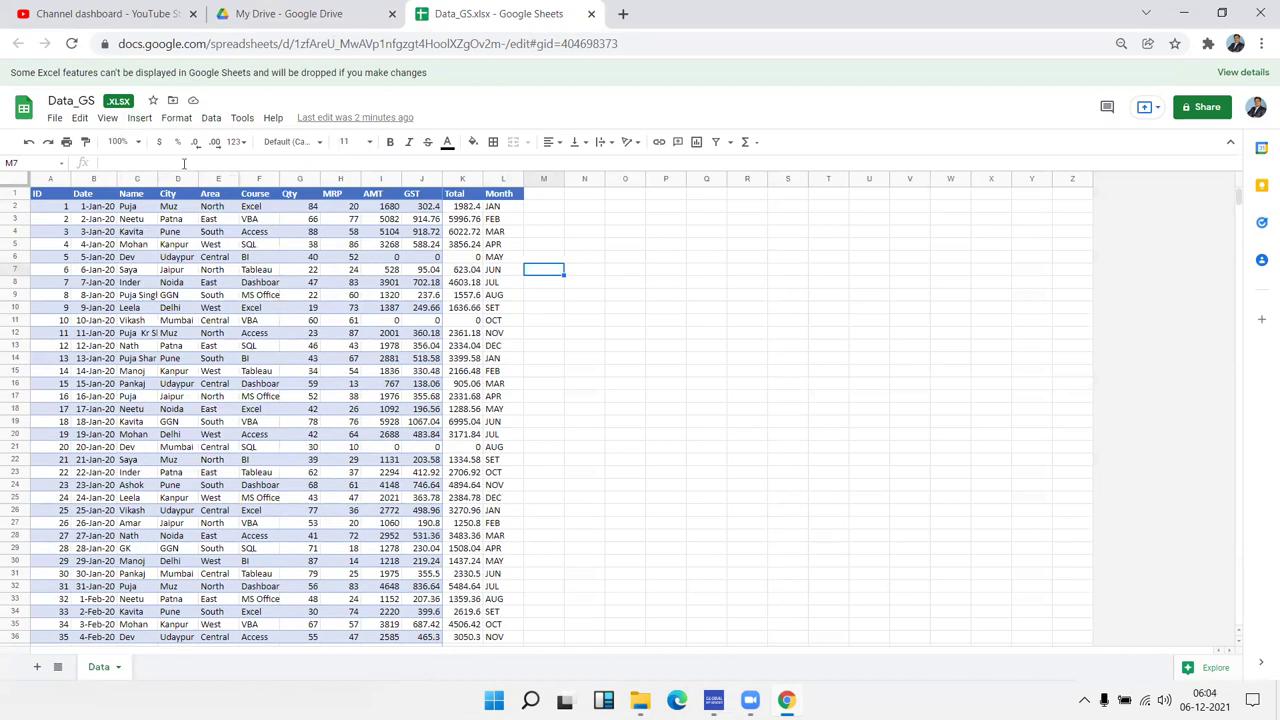
# Zoom the sheet view to 150%, then to 200%
pyautogui.click(133, 145)
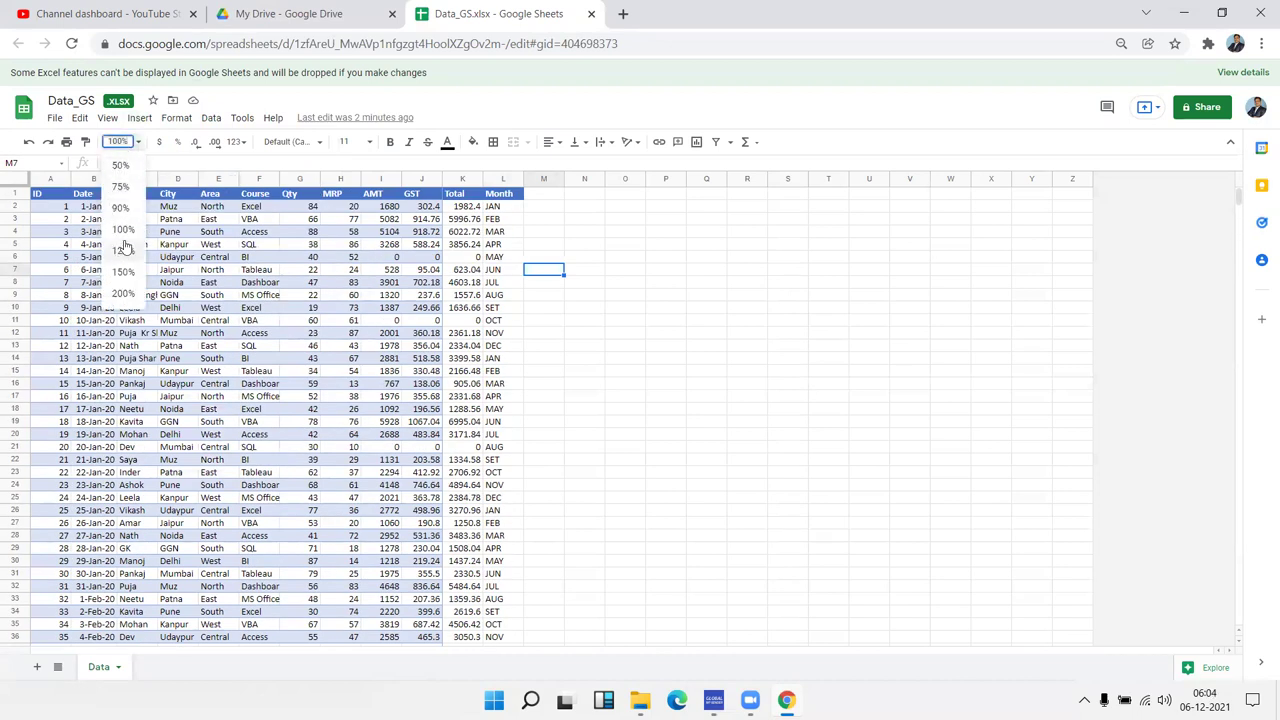
pyautogui.click(123, 271)
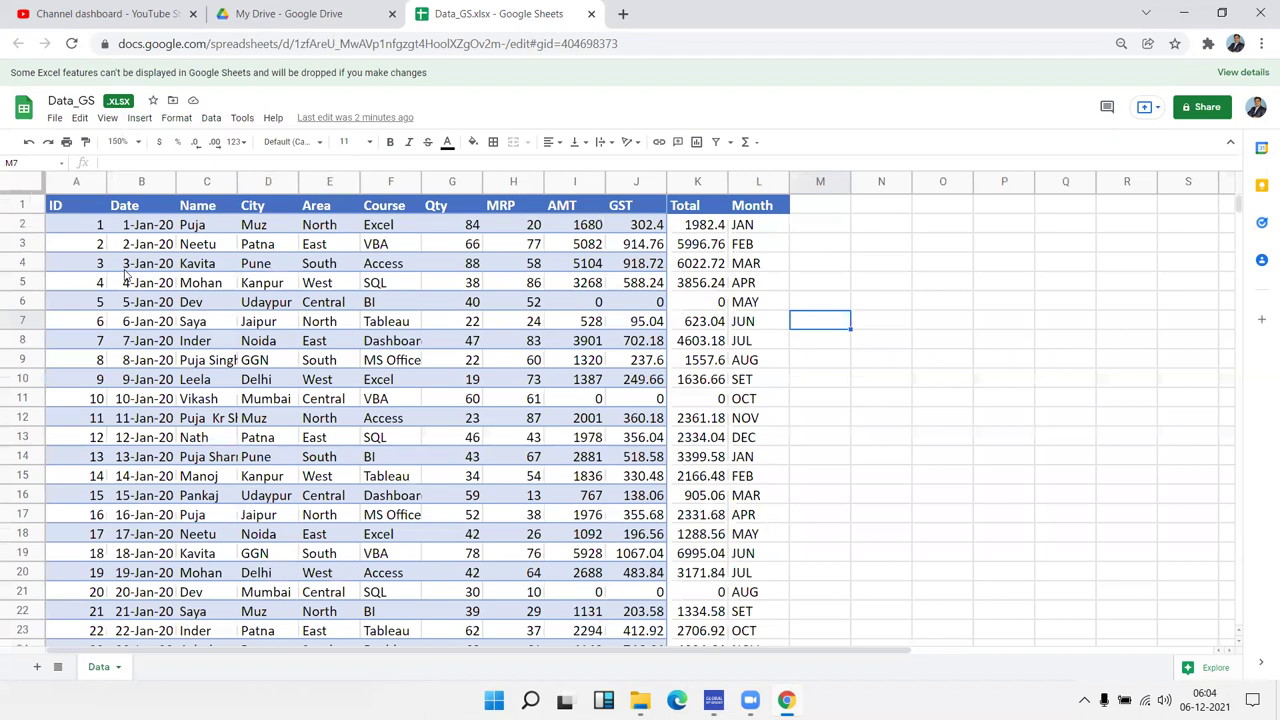
pyautogui.click(133, 145)
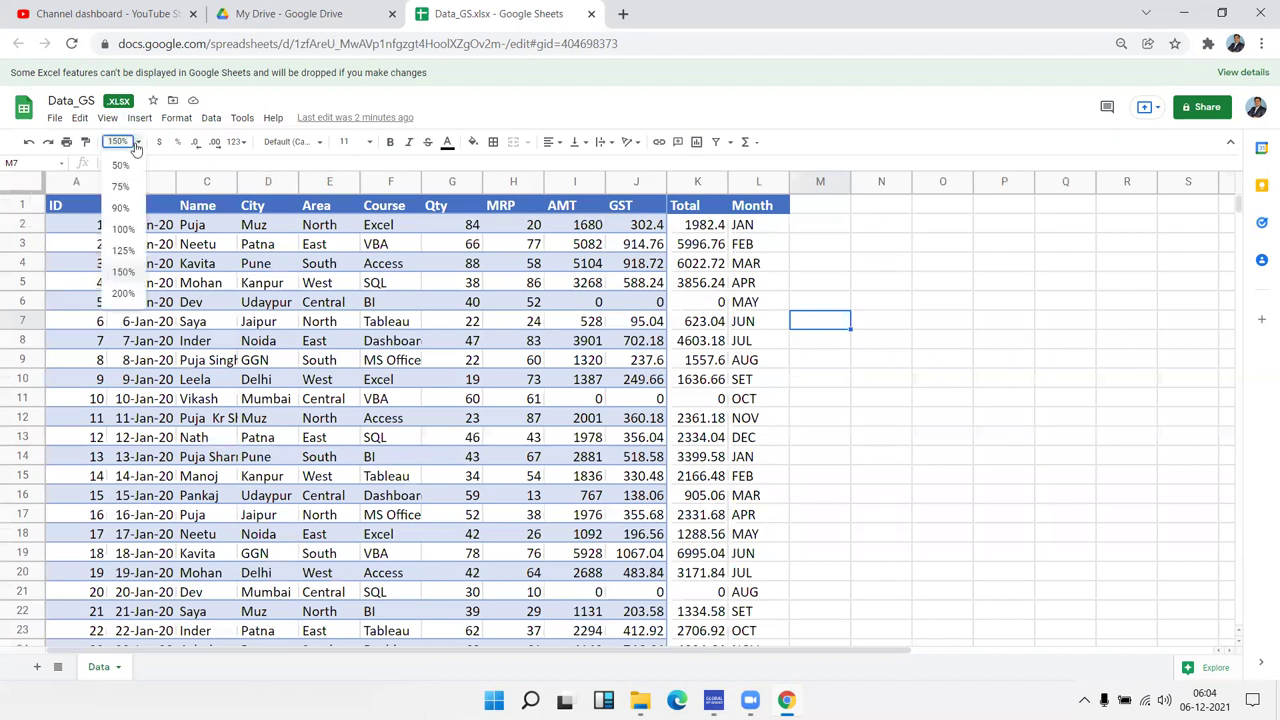
pyautogui.click(124, 292)
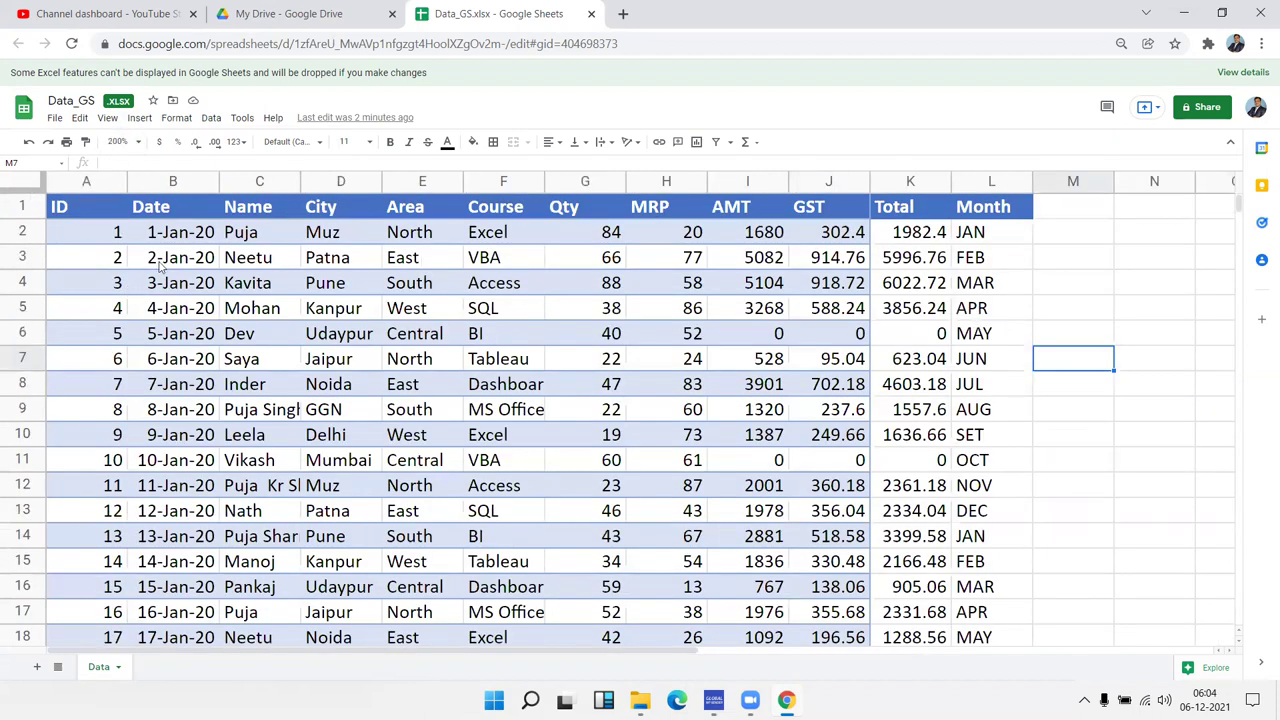
# Browse the sales records, selecting the header row A1:K1 and sample Date cells
pyautogui.click(168, 268)
pyautogui.scroll(-10, 170, 270)
pyautogui.scroll(-4, 170, 270)
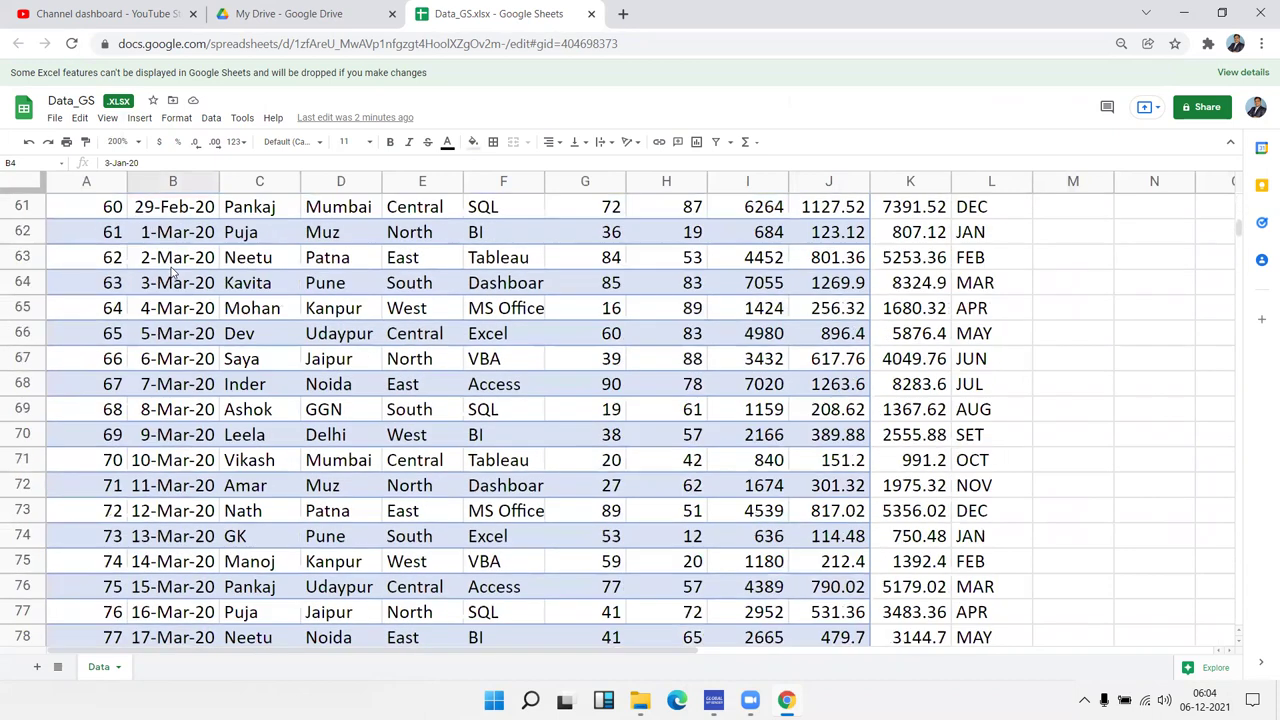
pyautogui.scroll(15, 170, 270)
pyautogui.moveTo(97, 213)
pyautogui.mouseDown()
pyautogui.moveTo(982, 222)
pyautogui.moveTo(938, 222)
pyautogui.mouseUp()
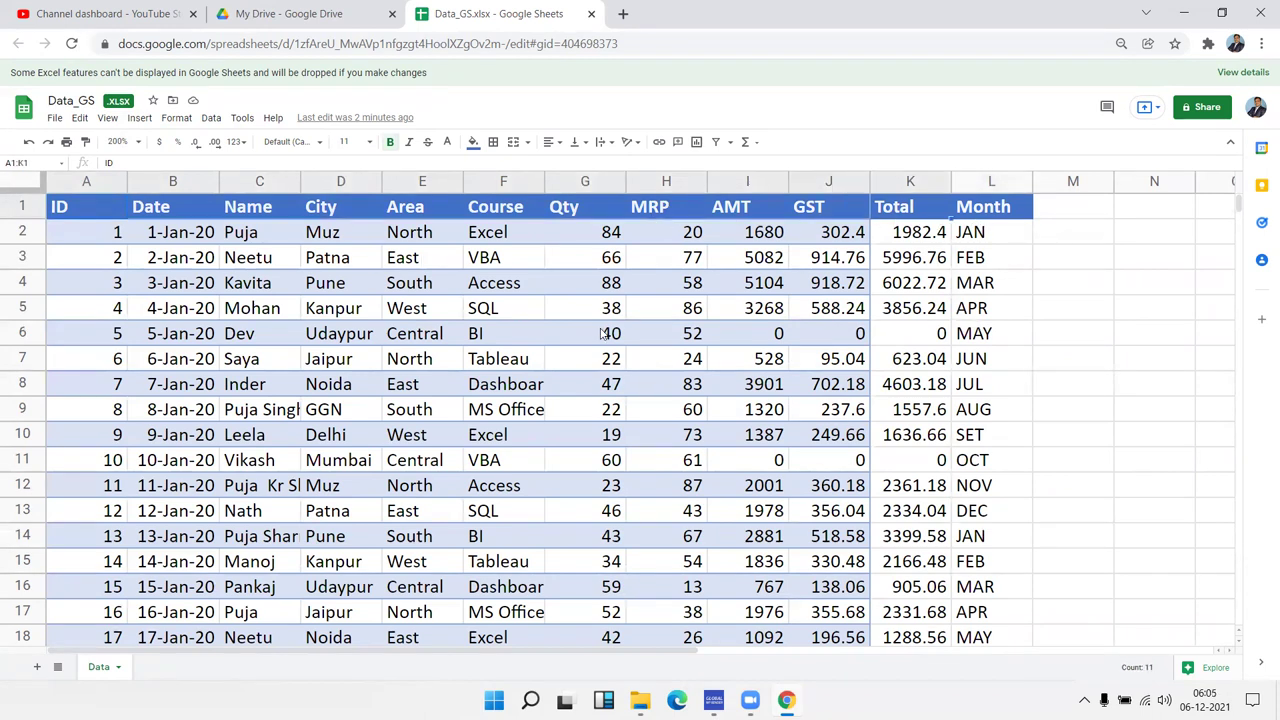
pyautogui.scroll(-2, 525, 307)
pyautogui.scroll(-15, 521, 305)
pyautogui.scroll(15, 521, 307)
pyautogui.click(170, 232)
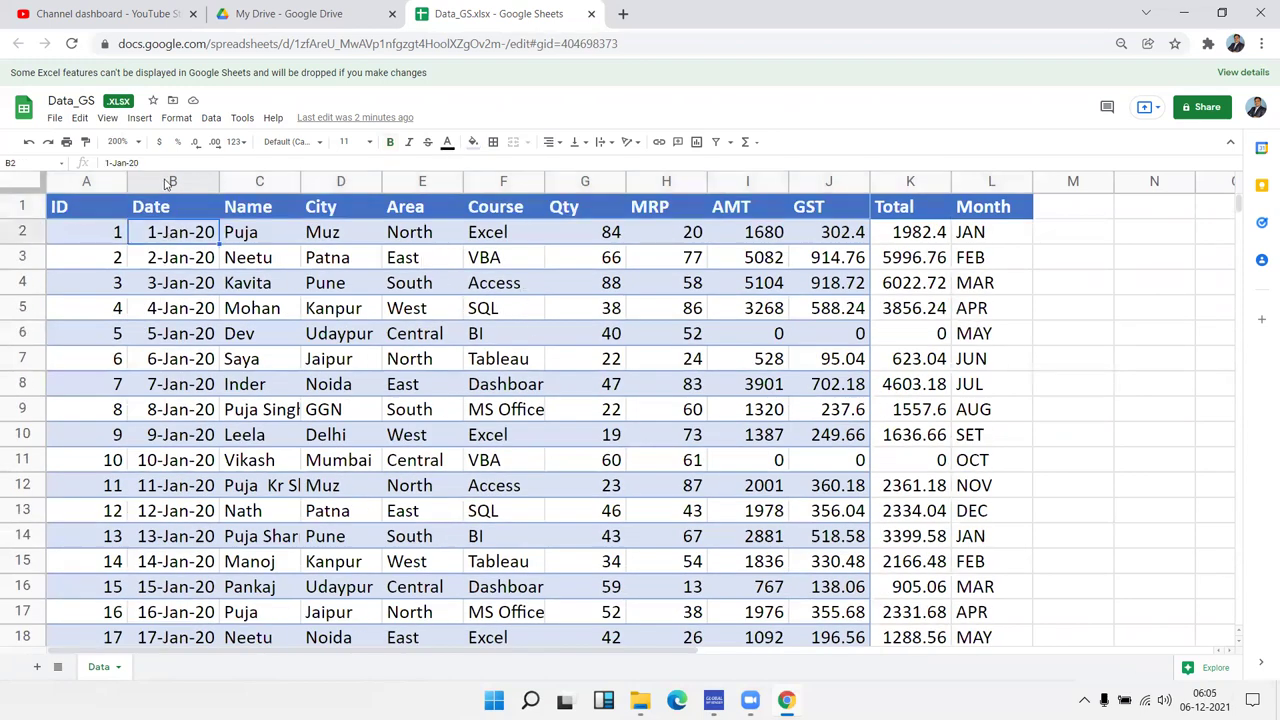
pyautogui.click(170, 182)
pyautogui.click(184, 305)
pyautogui.scroll(-13, 183, 313)
pyautogui.scroll(-20, 183, 313)
pyautogui.scroll(-19, 183, 313)
pyautogui.scroll(-19, 183, 313)
pyautogui.scroll(-20, 183, 313)
pyautogui.scroll(-13, 183, 313)
pyautogui.scroll(-20, 183, 313)
pyautogui.scroll(-13, 183, 313)
pyautogui.scroll(-20, 296, 313)
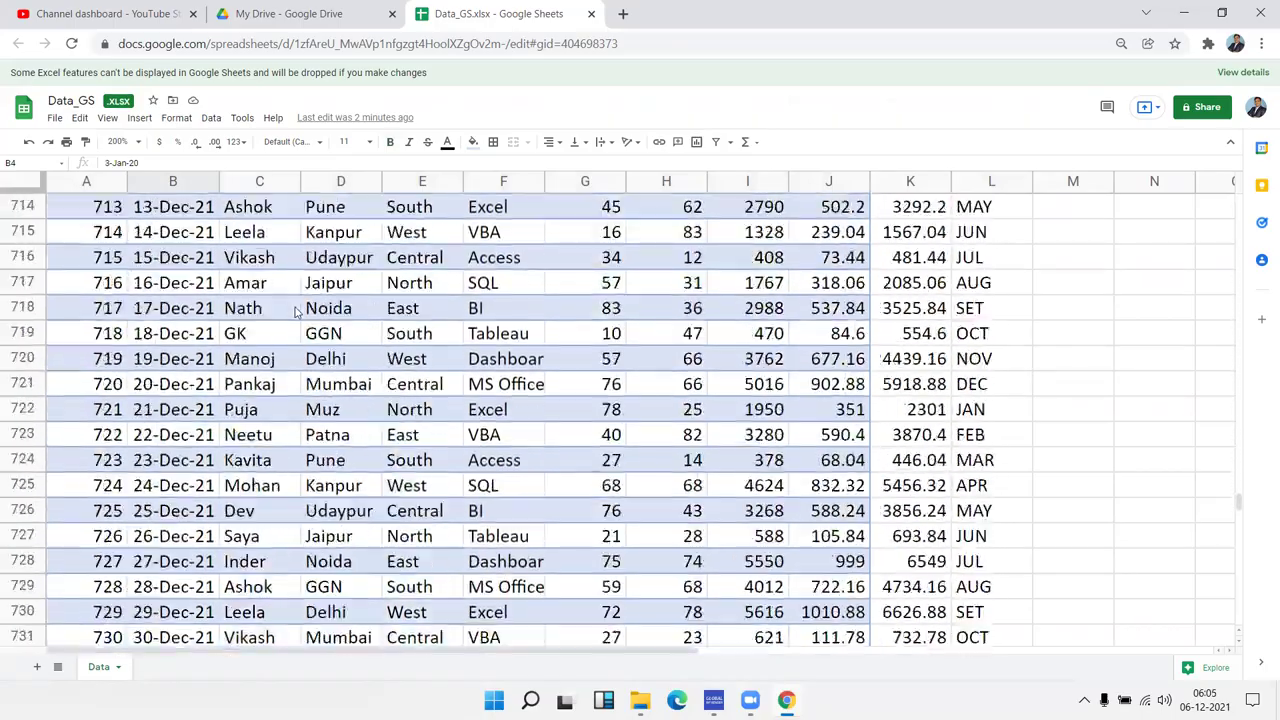
pyautogui.scroll(-15, 296, 313)
pyautogui.scroll(-17, 296, 313)
pyautogui.scroll(4, 296, 313)
pyautogui.scroll(4, 296, 314)
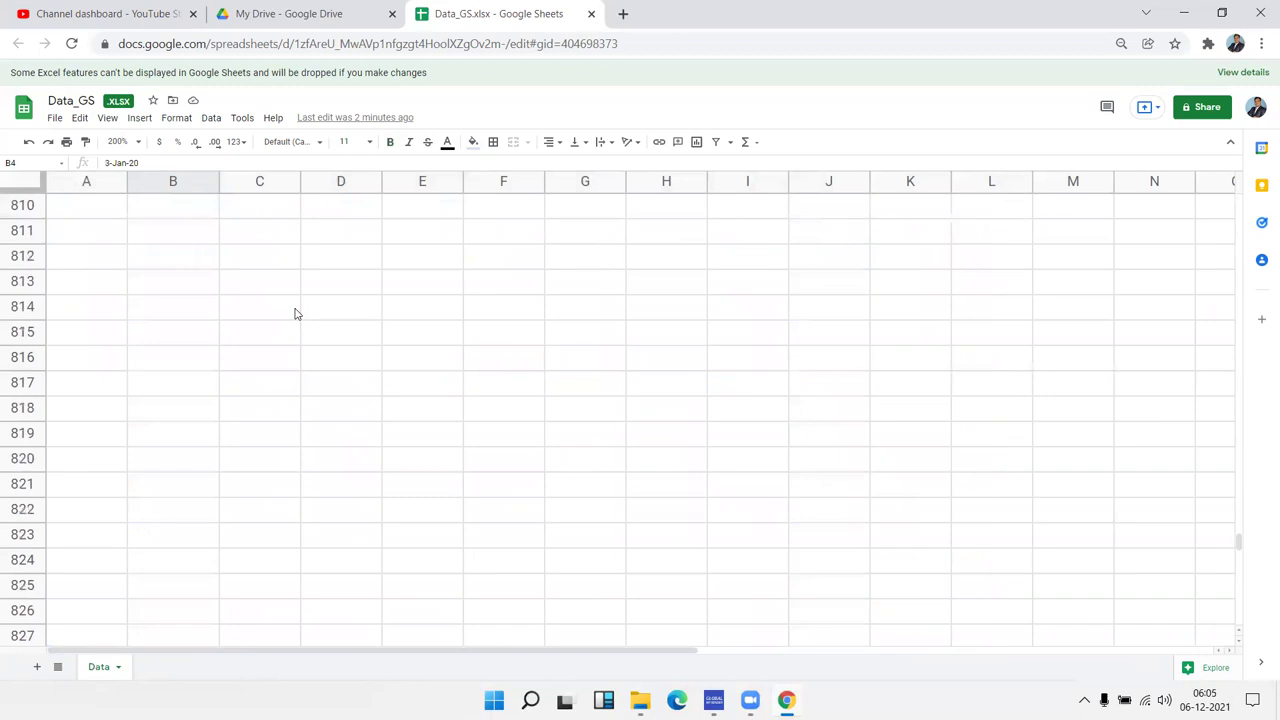
pyautogui.scroll(4, 296, 314)
pyautogui.scroll(2, 296, 314)
pyautogui.scroll(13, 296, 313)
pyautogui.scroll(13, 296, 313)
pyautogui.scroll(17, 296, 313)
pyautogui.scroll(20, 296, 313)
pyautogui.scroll(3, 296, 313)
pyautogui.scroll(20, 296, 313)
pyautogui.scroll(15, 296, 313)
pyautogui.scroll(20, 296, 313)
pyautogui.scroll(13, 296, 313)
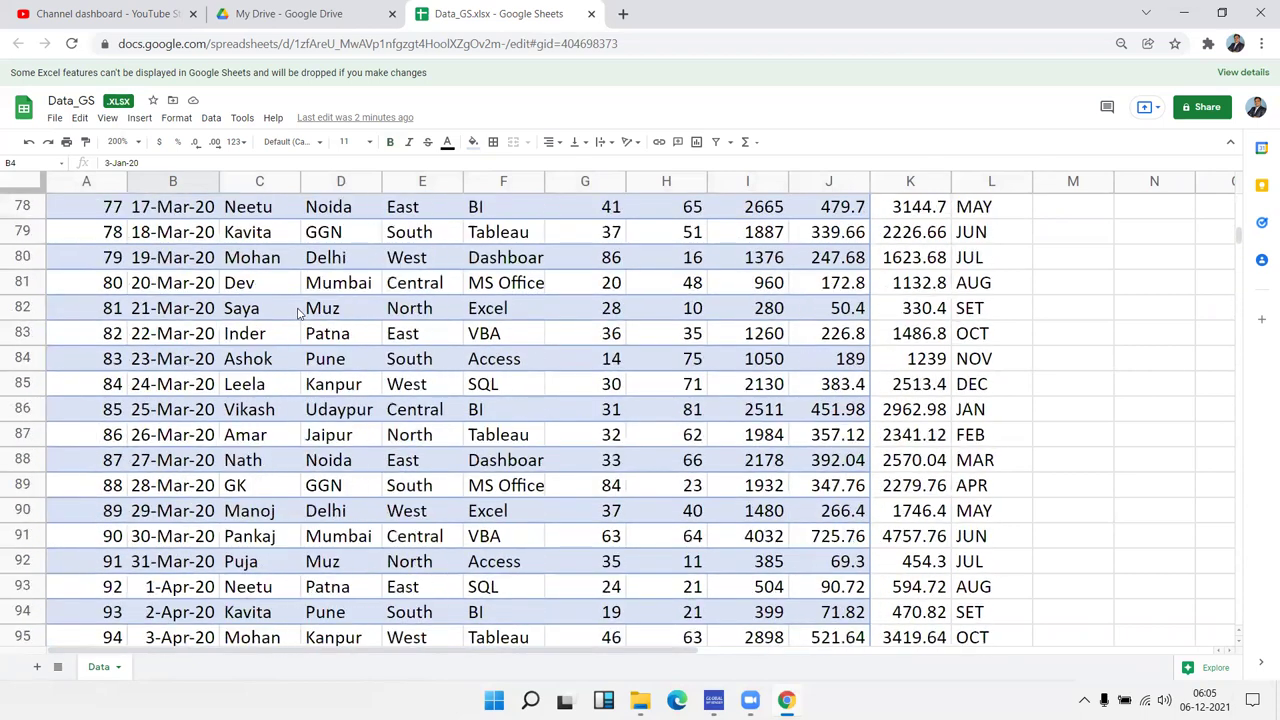
pyautogui.scroll(20, 296, 313)
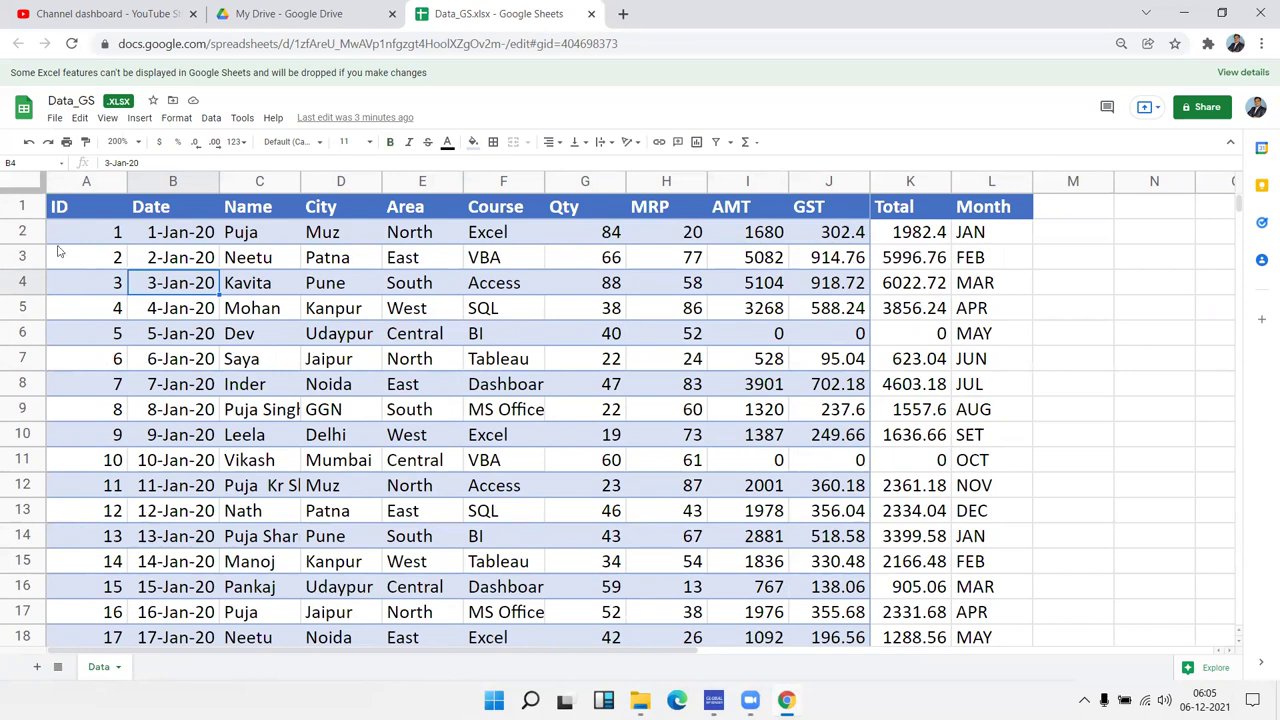
# Try a few block selections, then select the full table A1:L802 starting from the ID heading
pyautogui.moveTo(72, 212)
pyautogui.mouseDown()
pyautogui.moveTo(845, 505)
pyautogui.moveTo(989, 588)
pyautogui.moveTo(977, 290)
pyautogui.mouseUp()
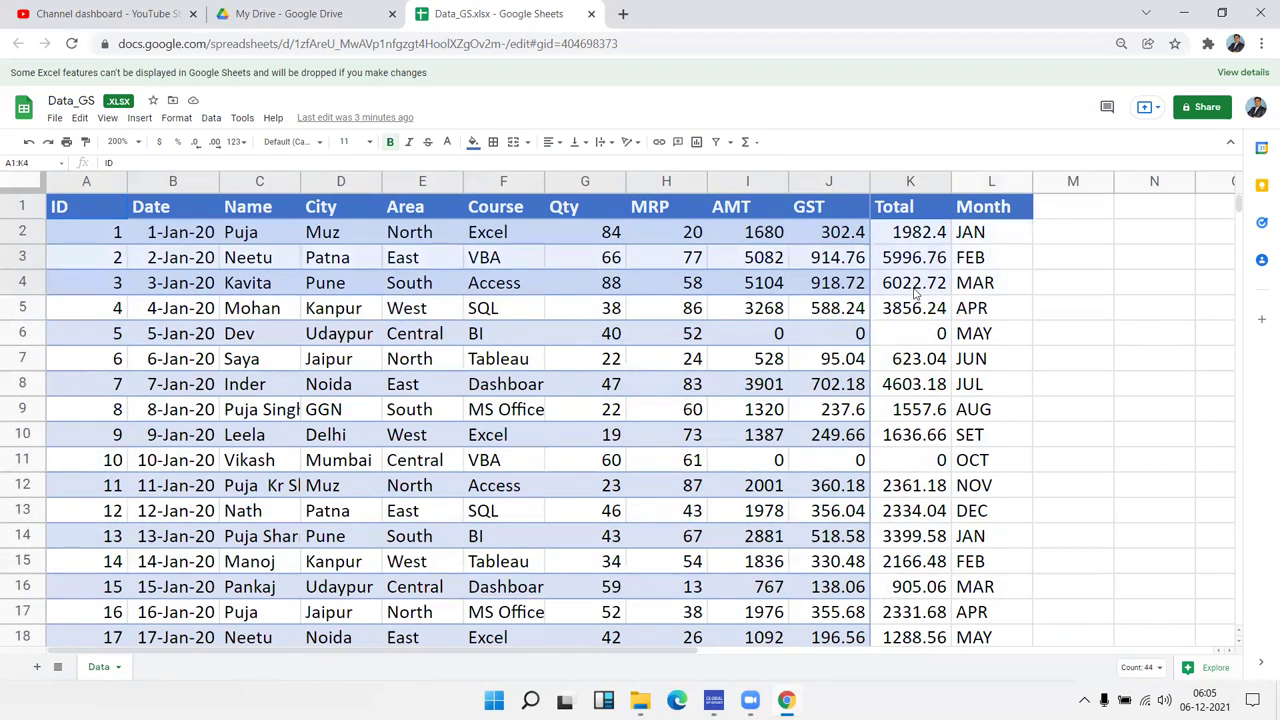
pyautogui.moveTo(977, 290)
pyautogui.mouseDown()
pyautogui.moveTo(515, 285)
pyautogui.moveTo(962, 228)
pyautogui.moveTo(1014, 536)
pyautogui.mouseUp()
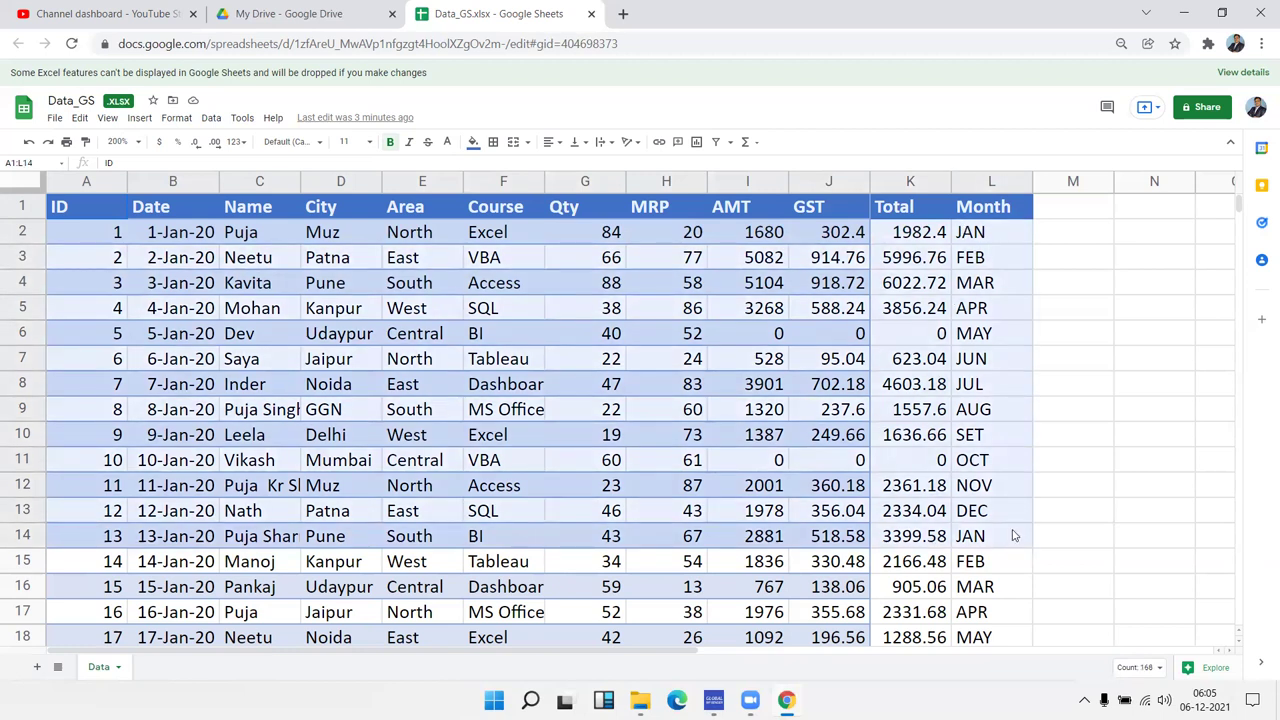
pyautogui.moveTo(1014, 536); pyautogui.dragTo(939, 516)
pyautogui.click(528, 382)
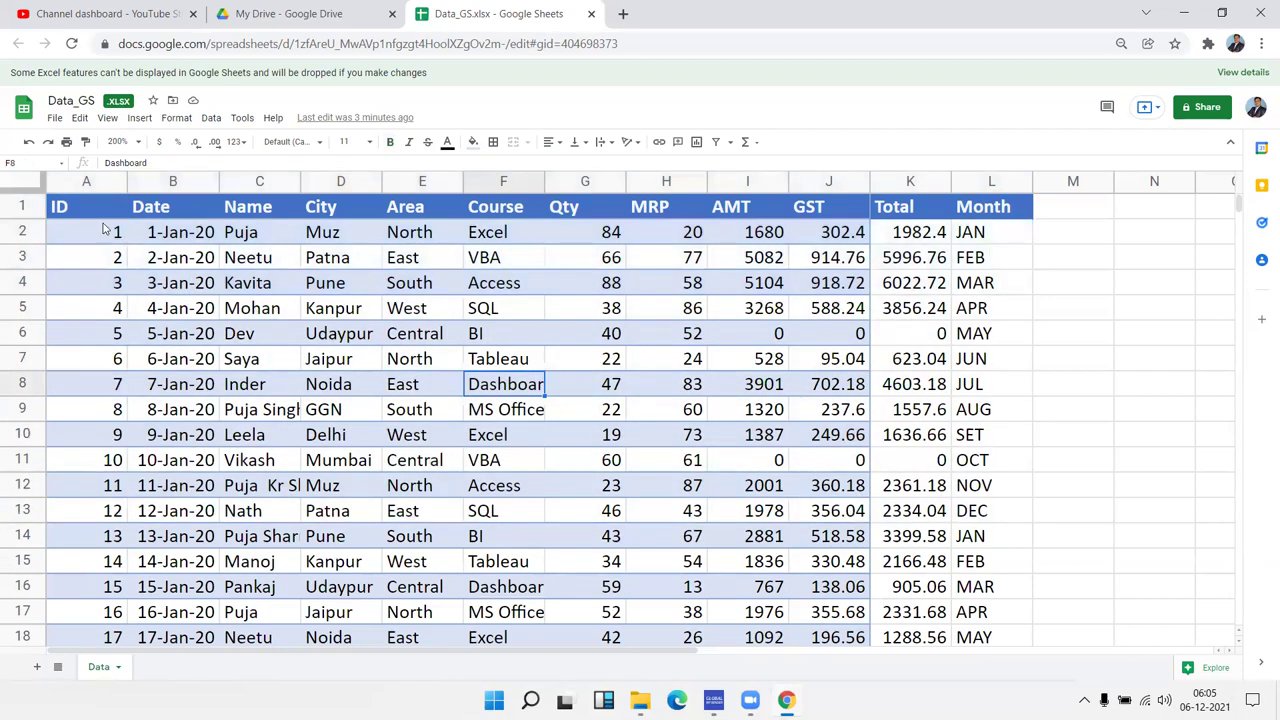
pyautogui.click(97, 217)
pyautogui.hotkey('ctrl', 'shift', 'Right')
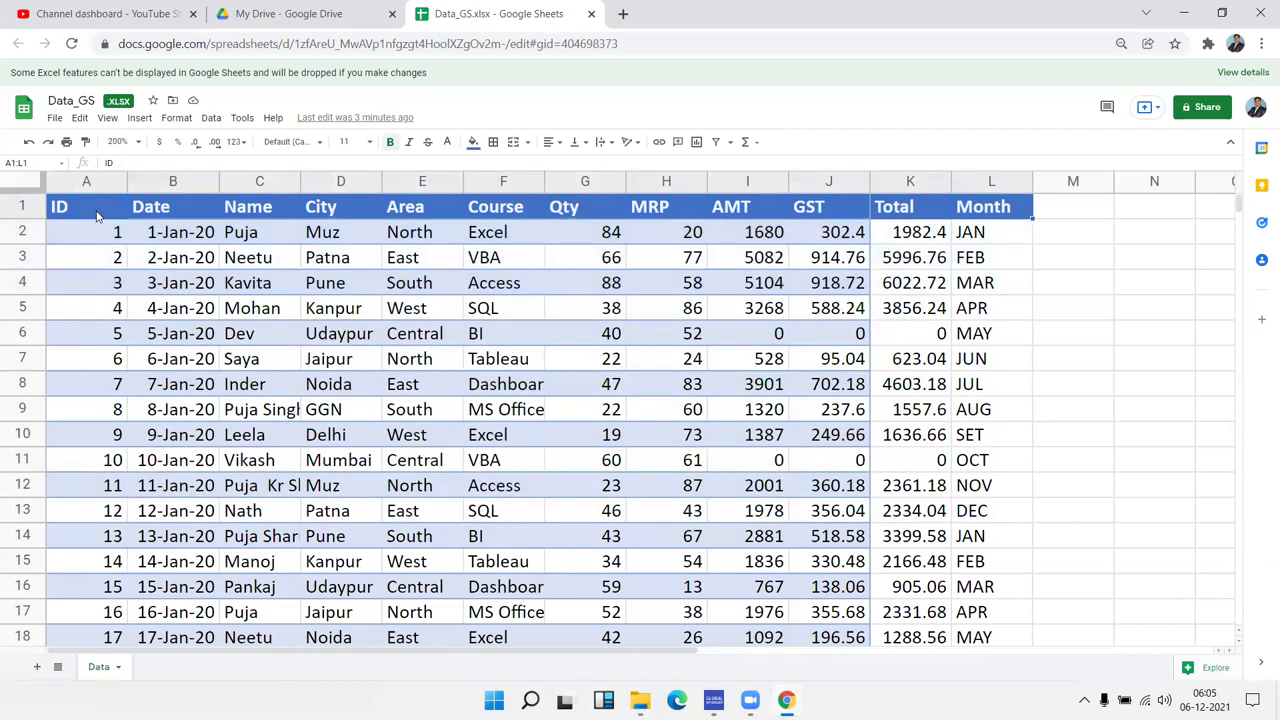
pyautogui.hotkey('ctrl', 'shift', 'Down')
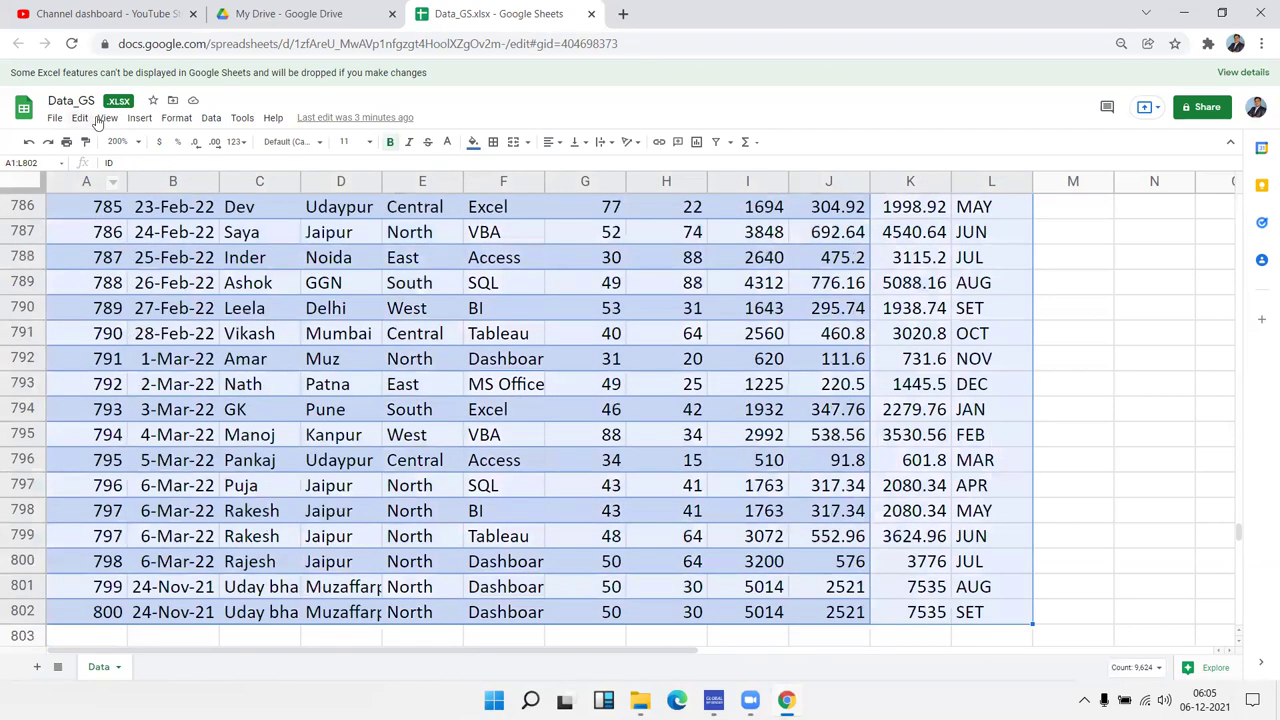
# Insert a pivot table over Data!A1:L802 on a new sheet, continuing past the Excel compatibility warning
pyautogui.click(139, 118)
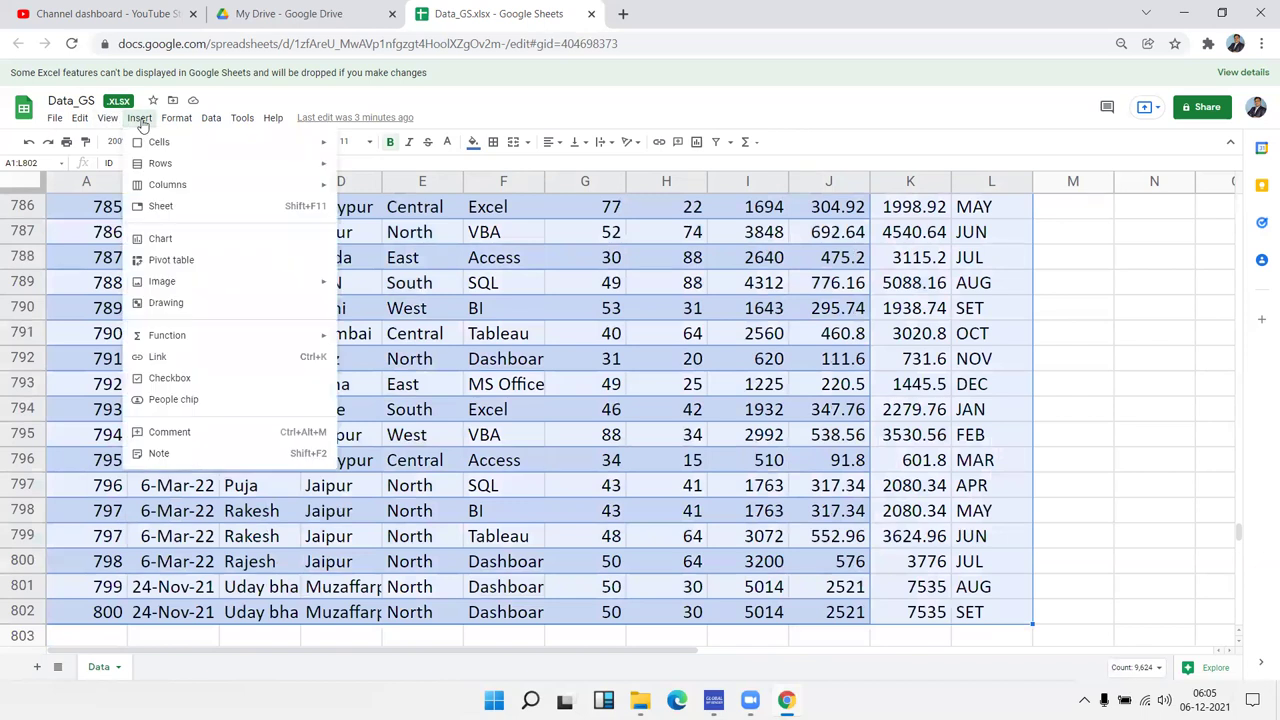
pyautogui.click(172, 262)
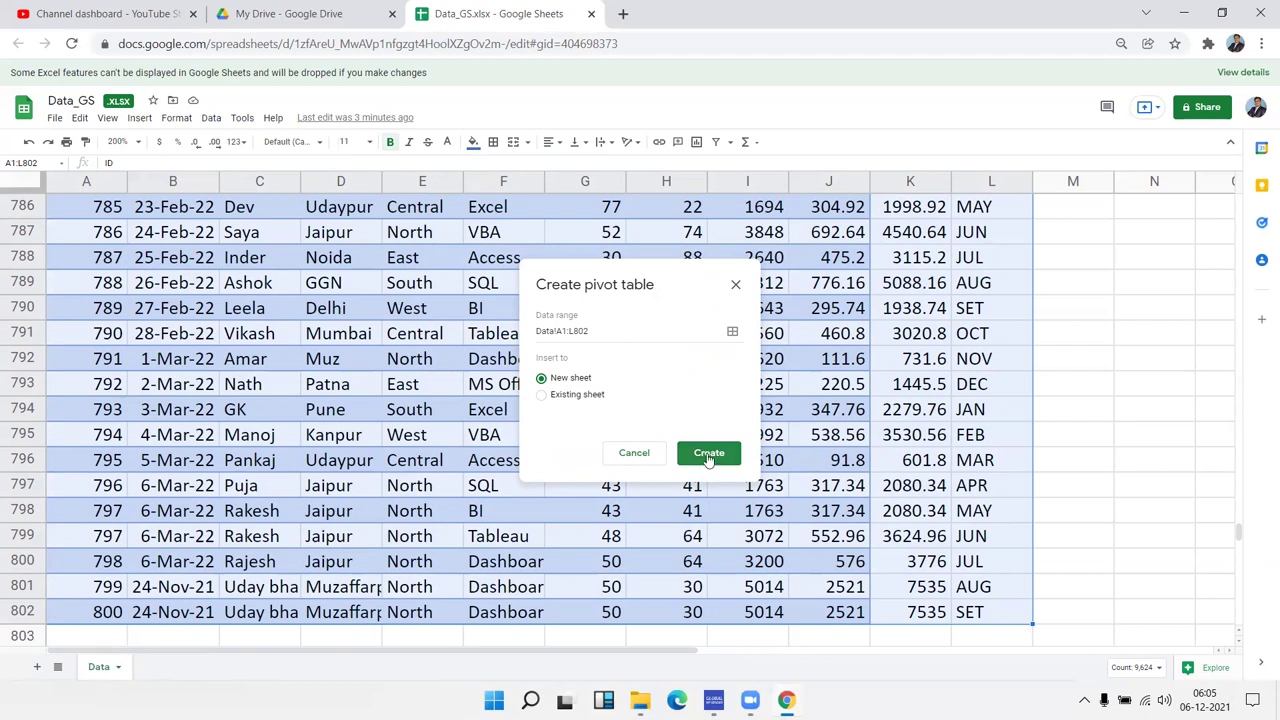
pyautogui.click(709, 453)
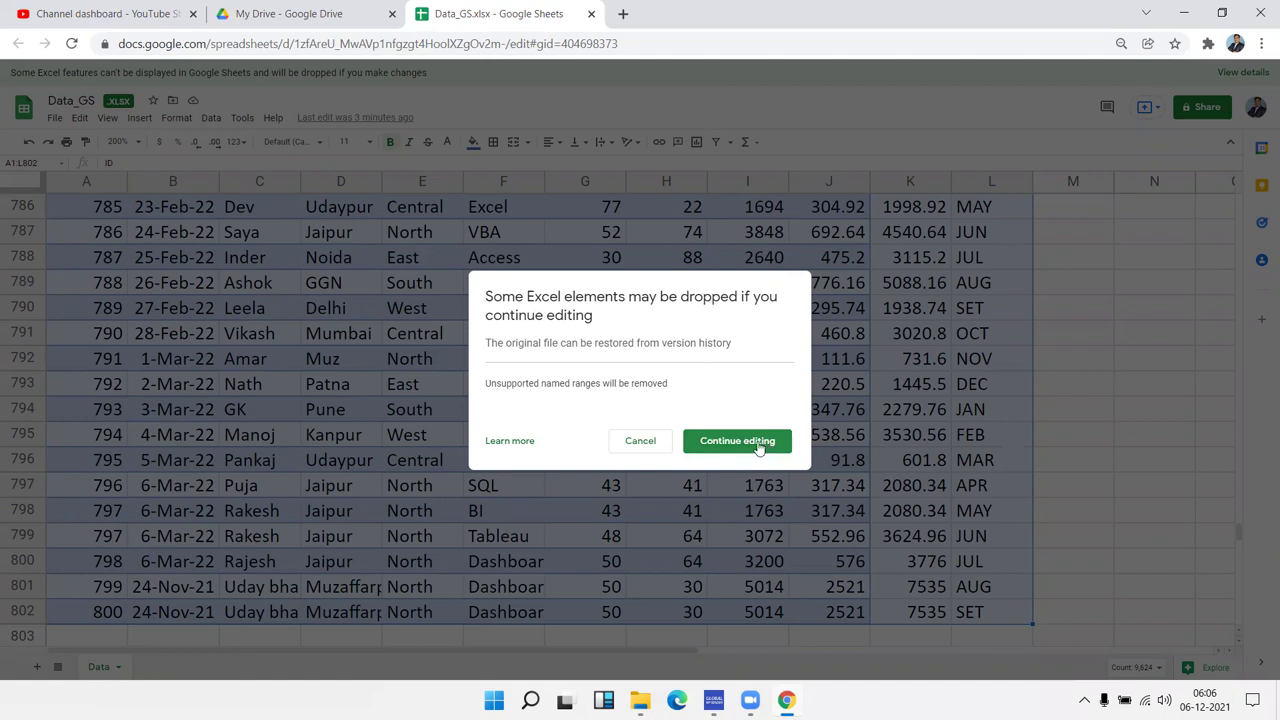
pyautogui.click(728, 452)
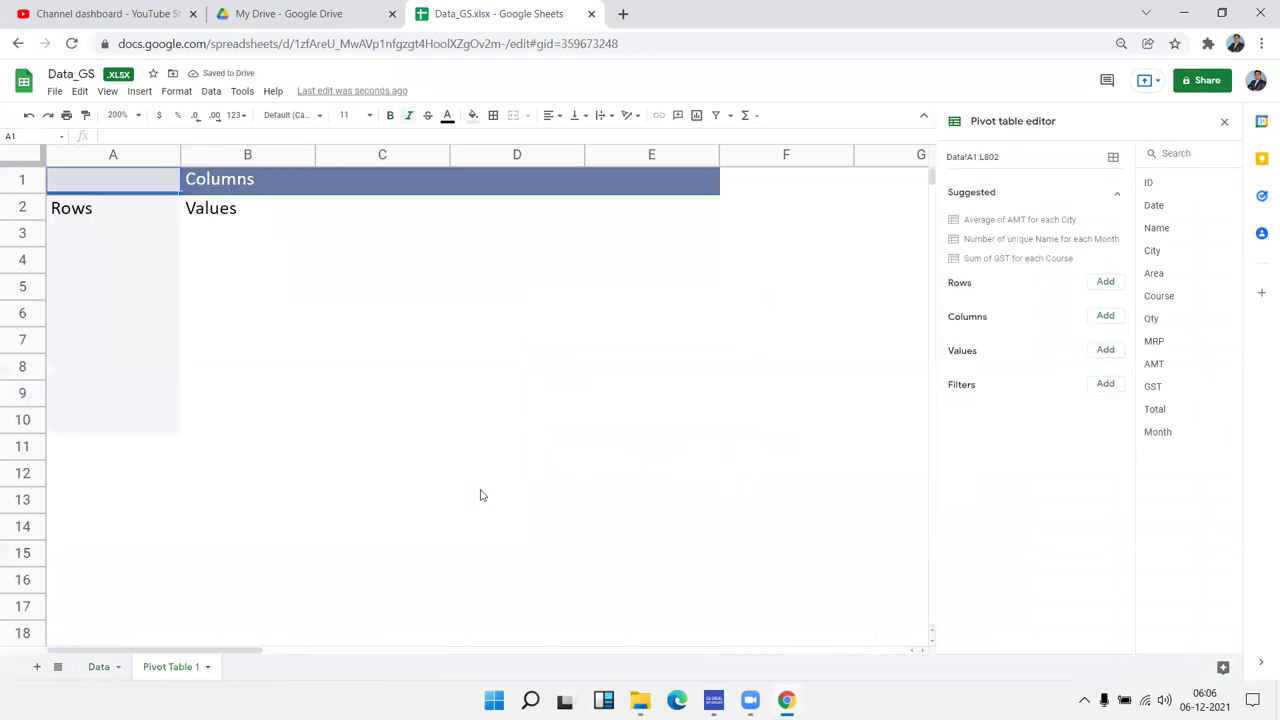
pyautogui.moveTo(130, 180); pyautogui.dragTo(131, 422)
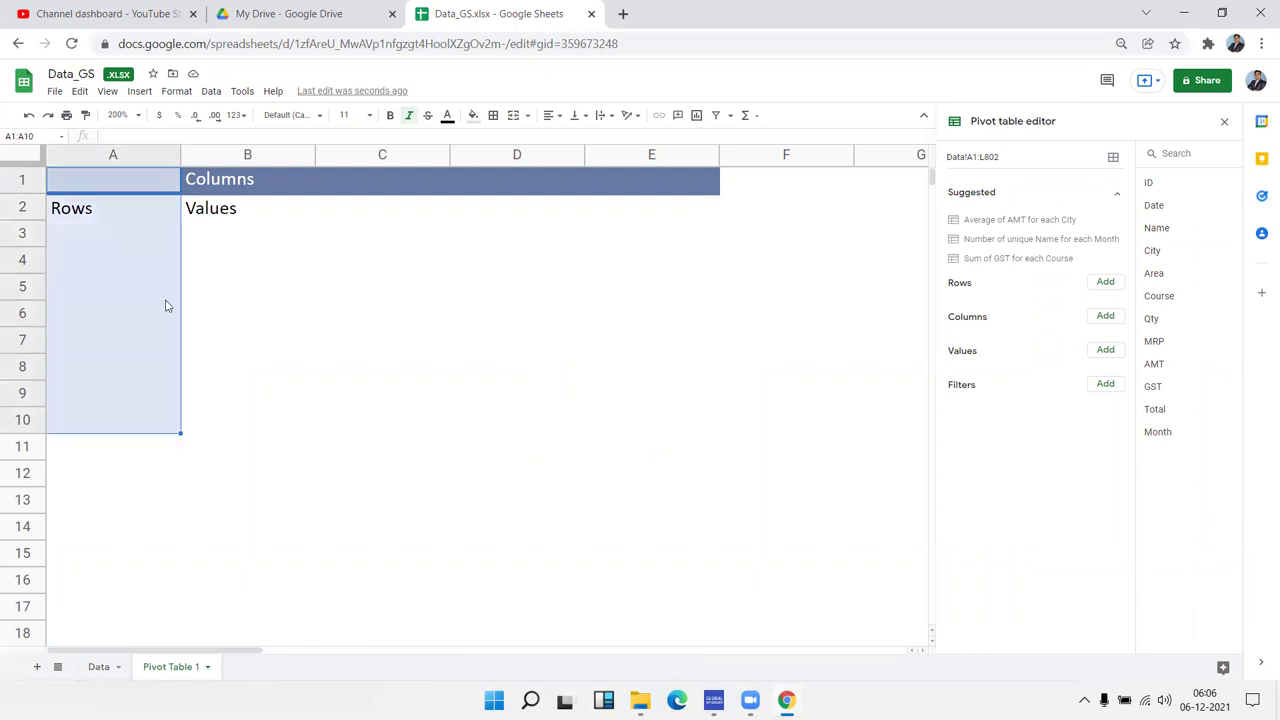
pyautogui.click(210, 188)
pyautogui.moveTo(326, 214)
pyautogui.mouseDown()
pyautogui.moveTo(337, 353)
pyautogui.moveTo(418, 349)
pyautogui.mouseUp()
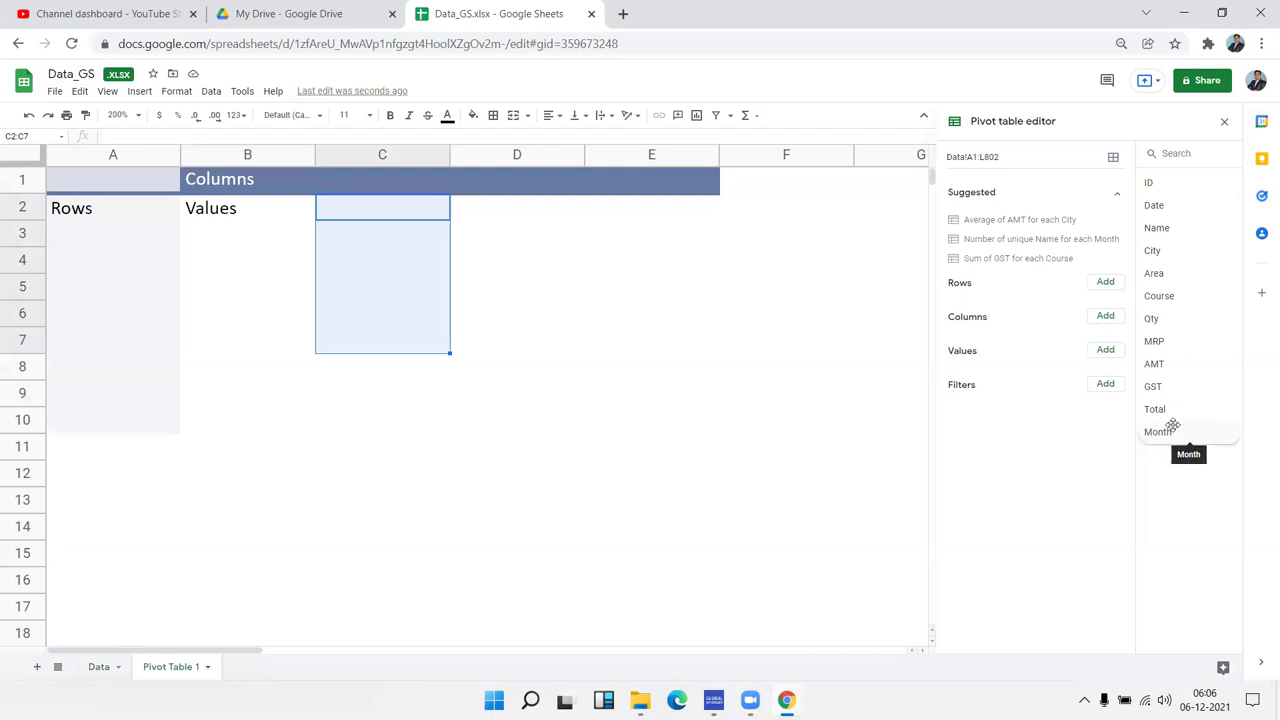
pyautogui.click(86, 676)
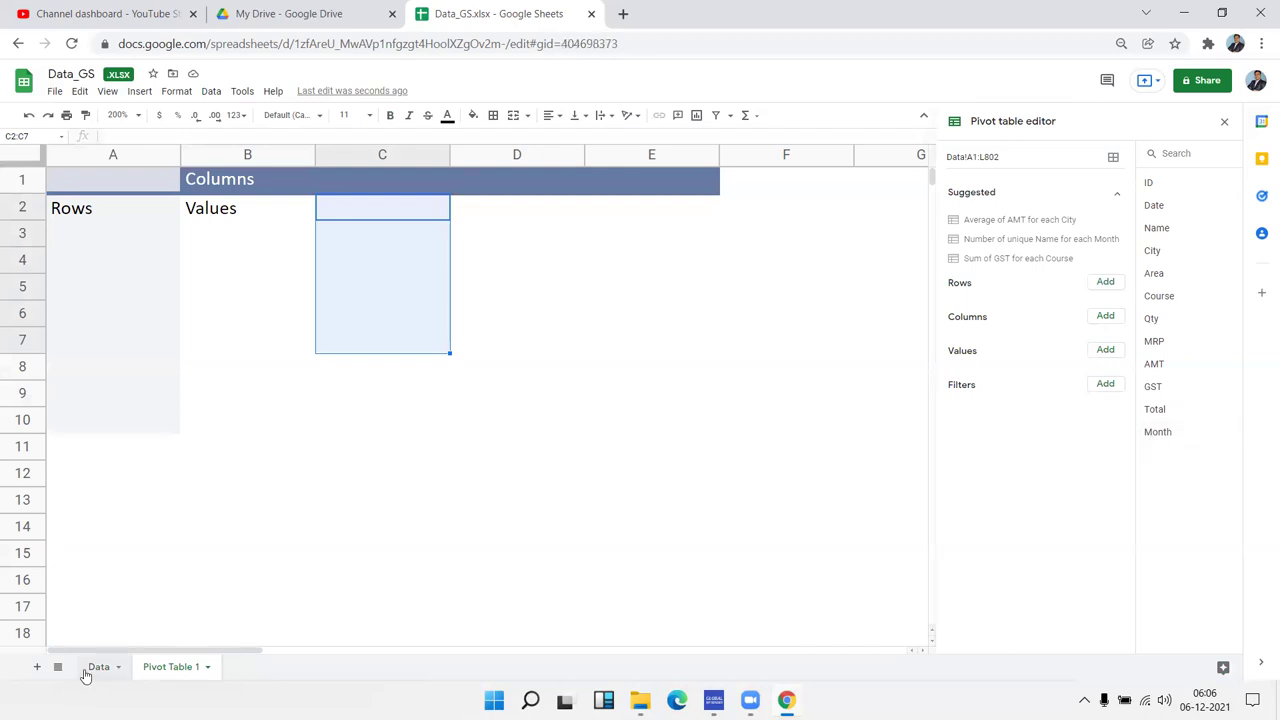
pyautogui.scroll(15, 100, 290)
pyautogui.scroll(15, 203, 390)
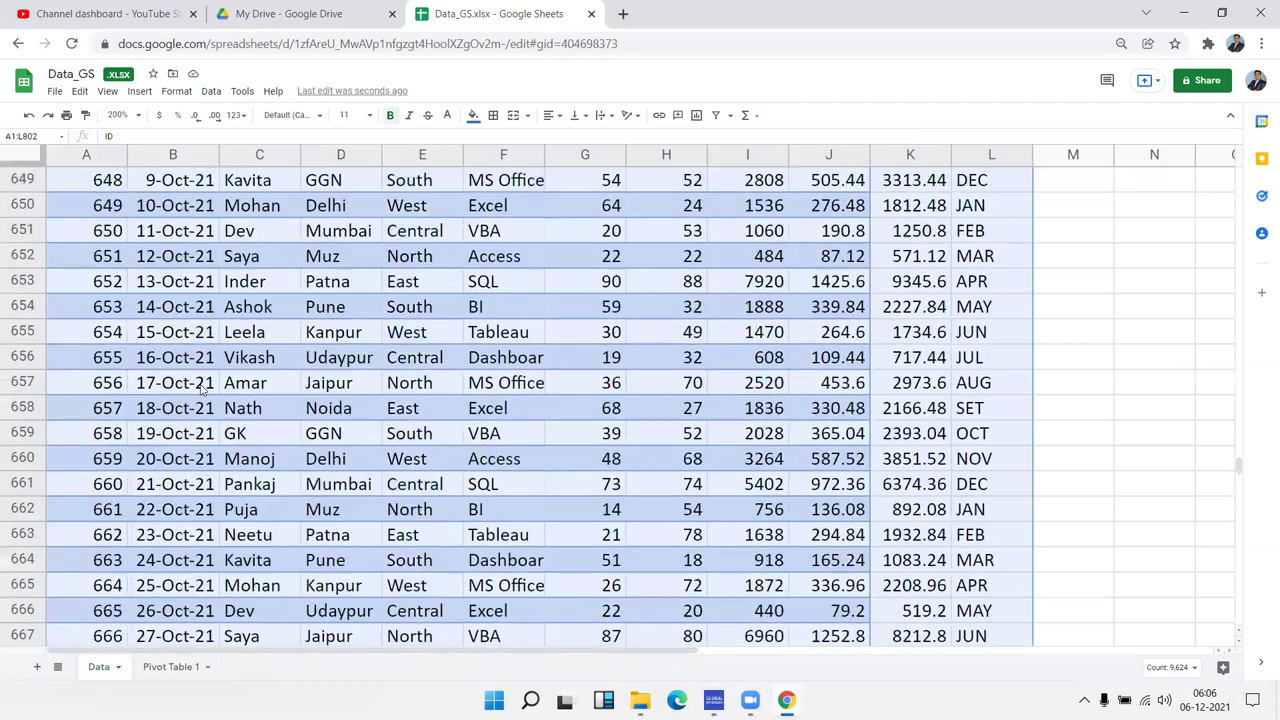
pyautogui.scroll(15, 203, 390)
pyautogui.scroll(3, 1243, 406)
pyautogui.moveTo(1239, 438); pyautogui.dragTo(1239, 172)
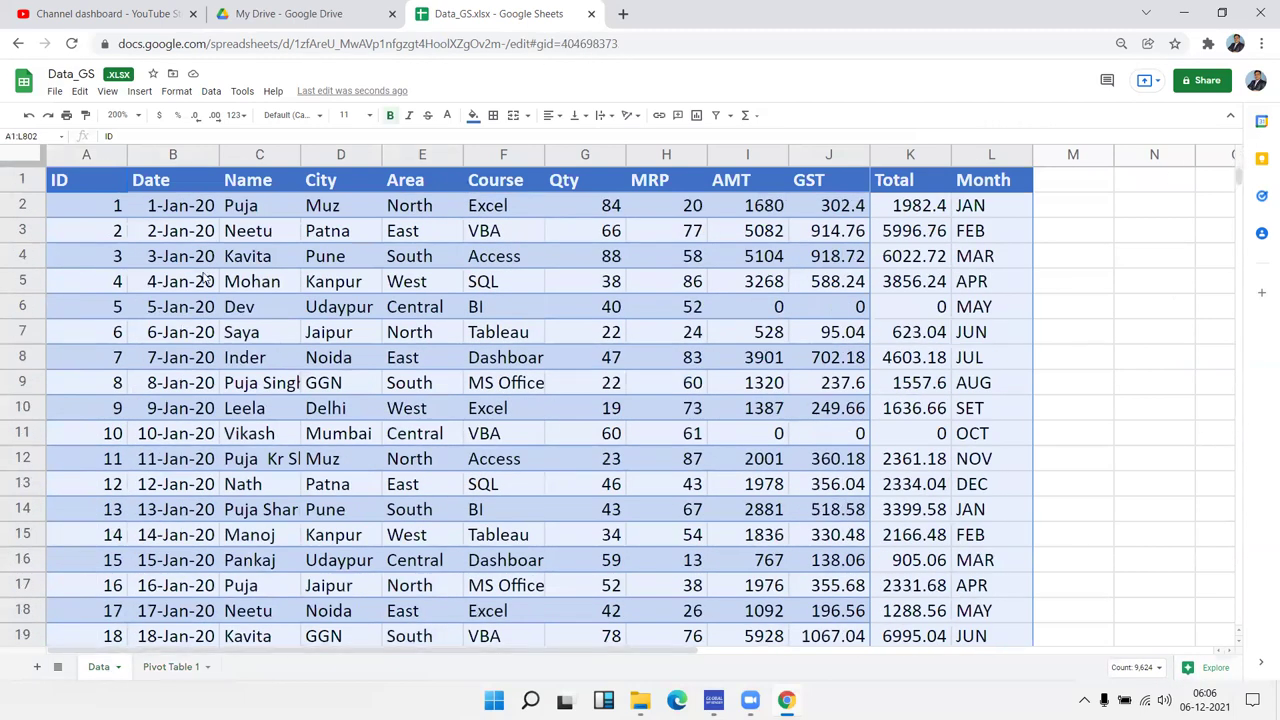
pyautogui.click(162, 668)
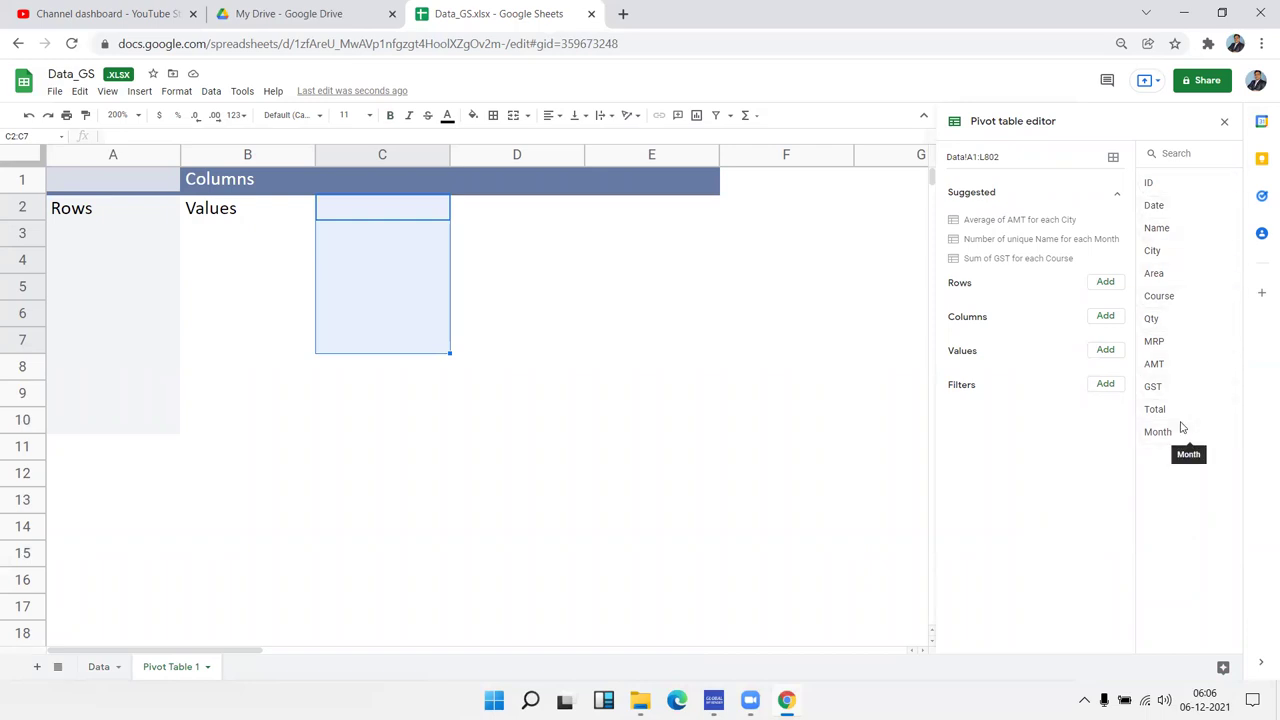
pyautogui.click(522, 261)
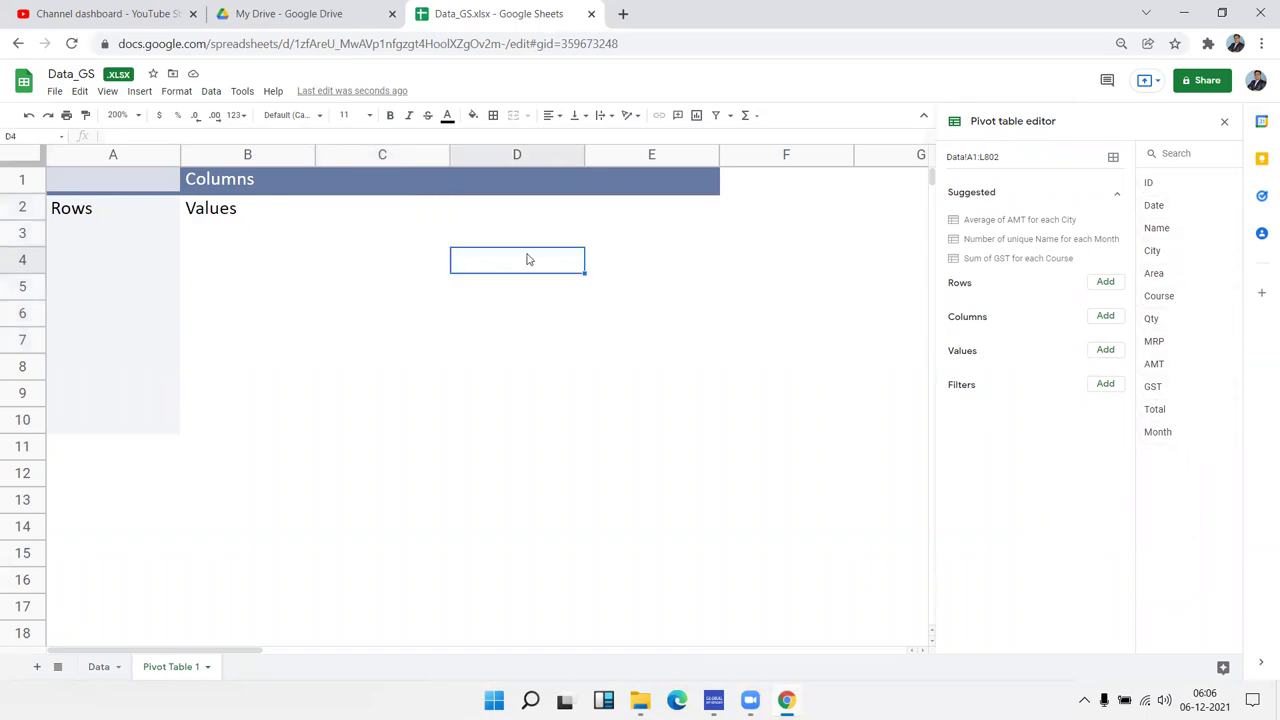
pyautogui.click(333, 240)
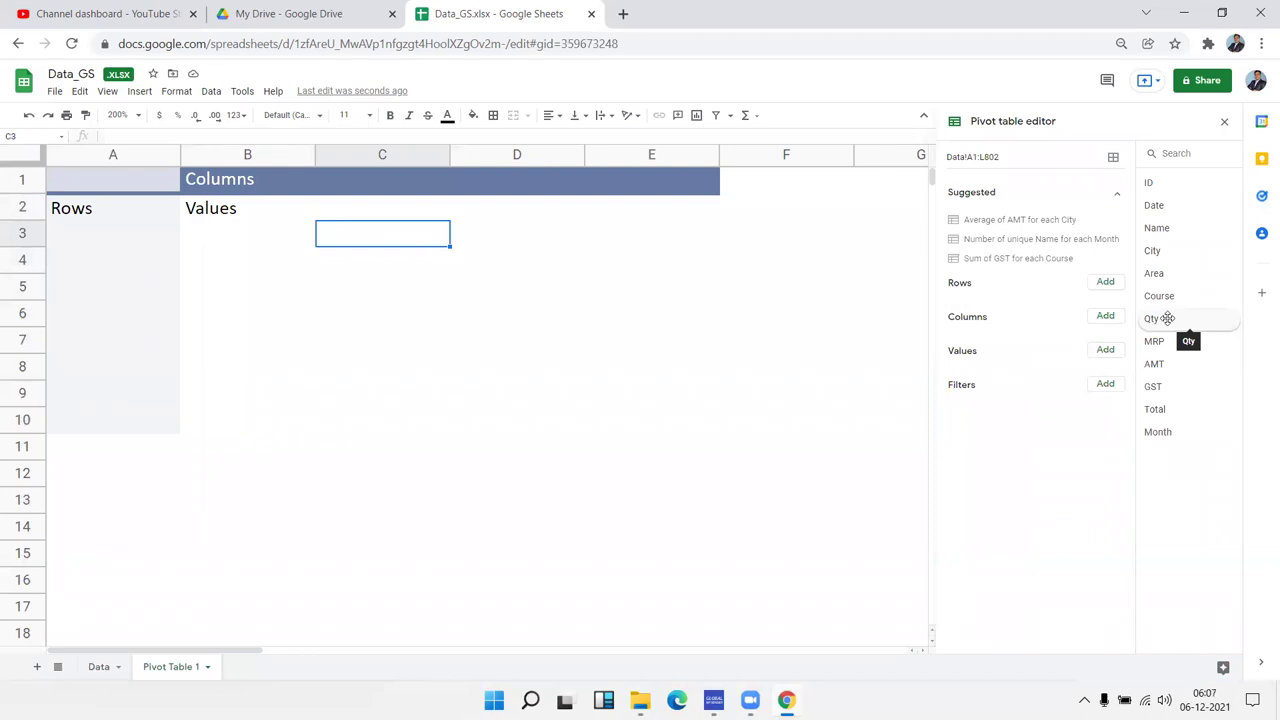
# Put Name in pivot rows, City in columns, and SUM of Qty as values
pyautogui.moveTo(1156, 228)
pyautogui.mouseDown()
pyautogui.moveTo(37, 296)
pyautogui.moveTo(85, 224)
pyautogui.mouseUp()
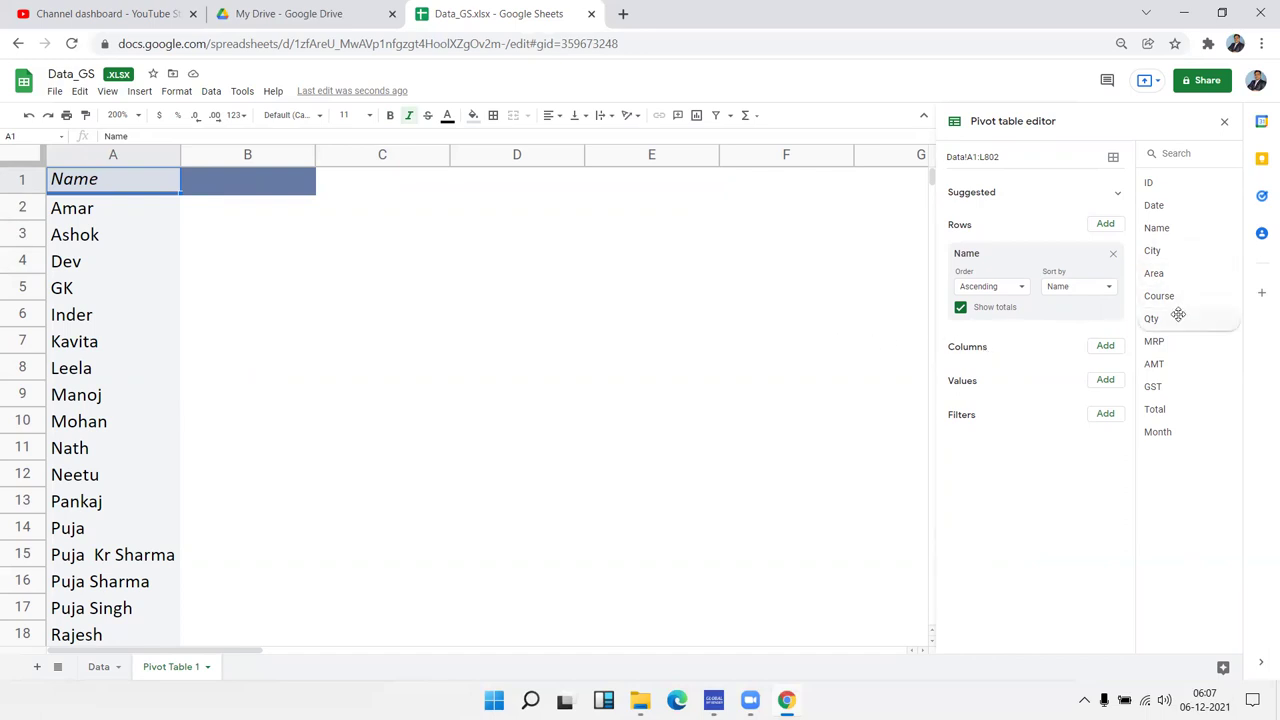
pyautogui.click(1106, 348)
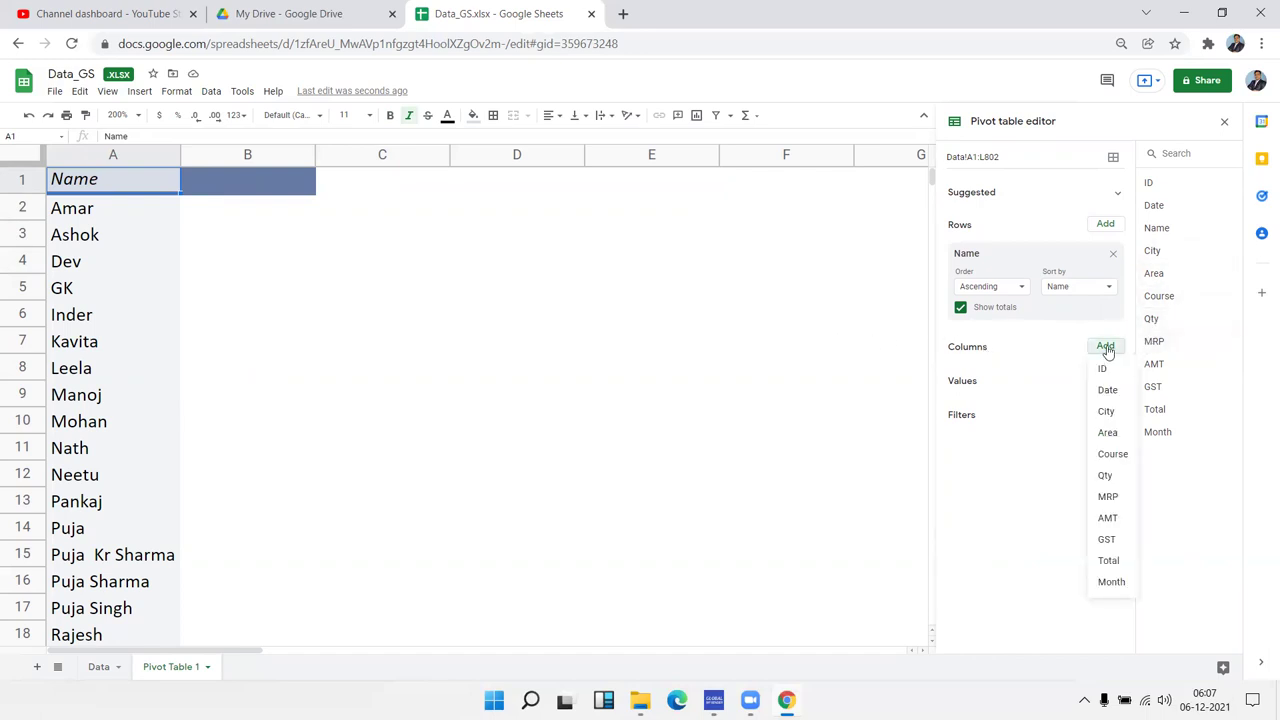
pyautogui.click(1107, 349)
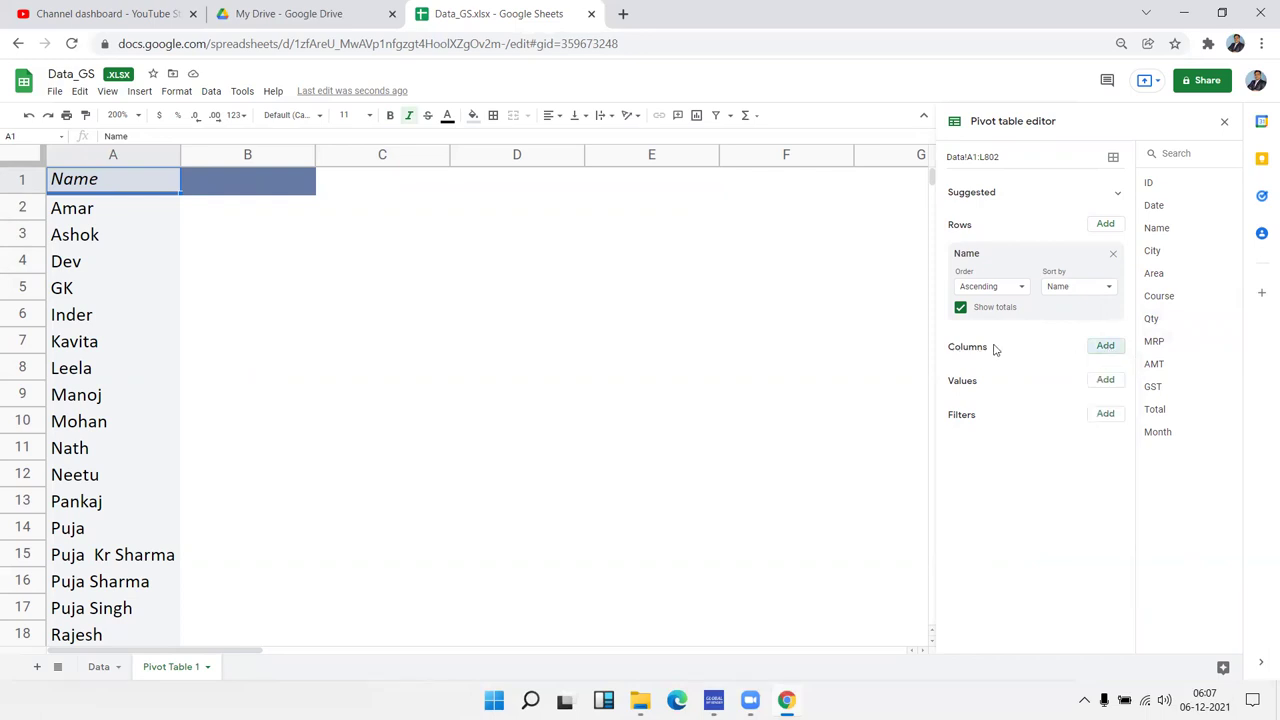
pyautogui.click(1120, 348)
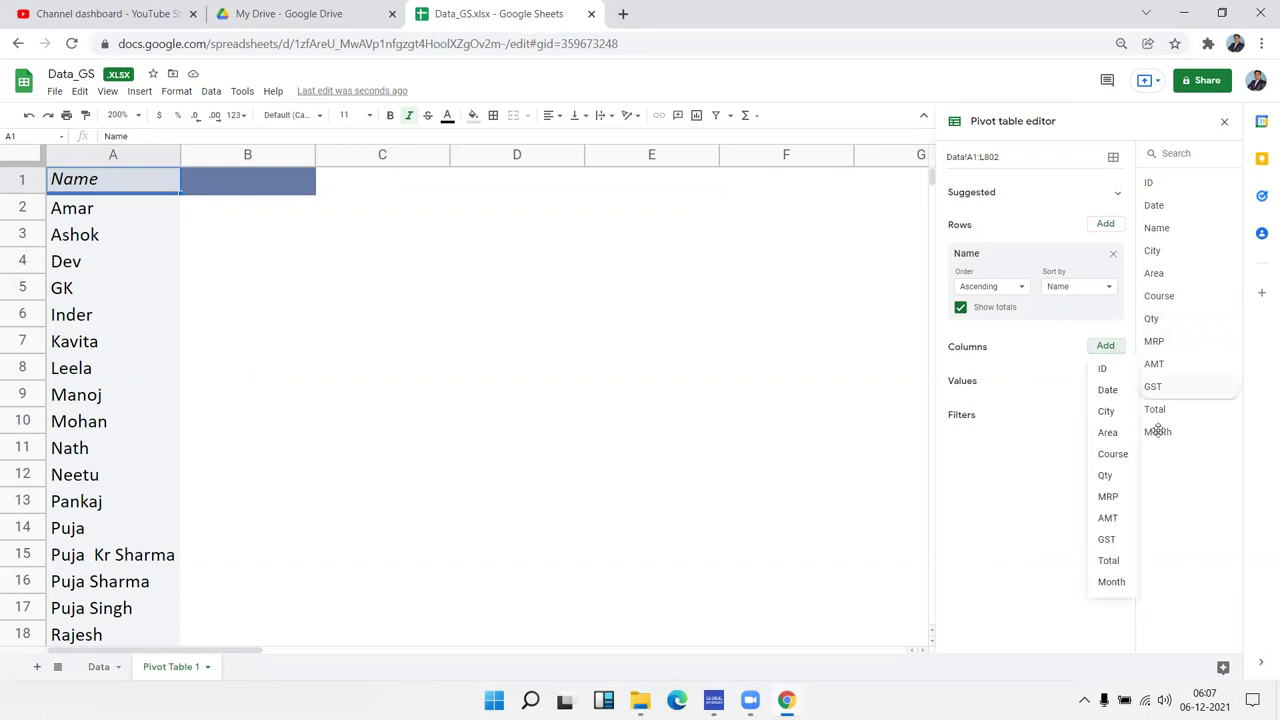
pyautogui.click(1108, 412)
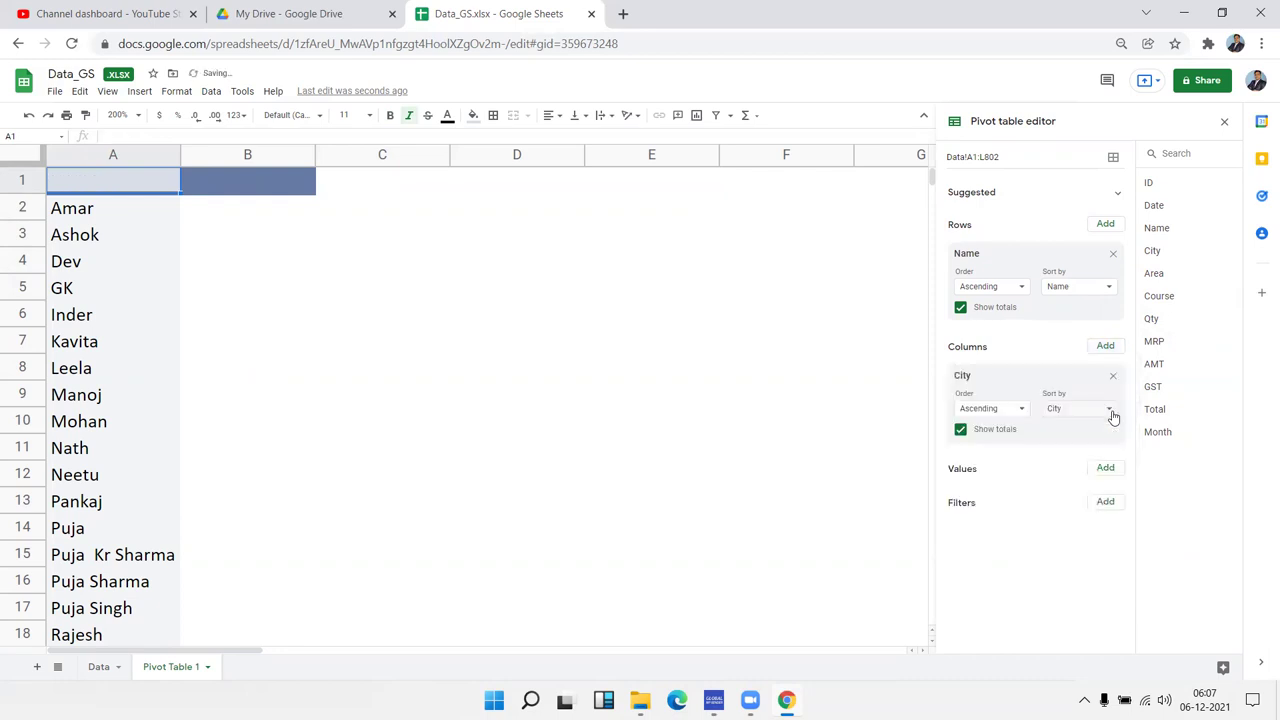
pyautogui.click(1105, 467)
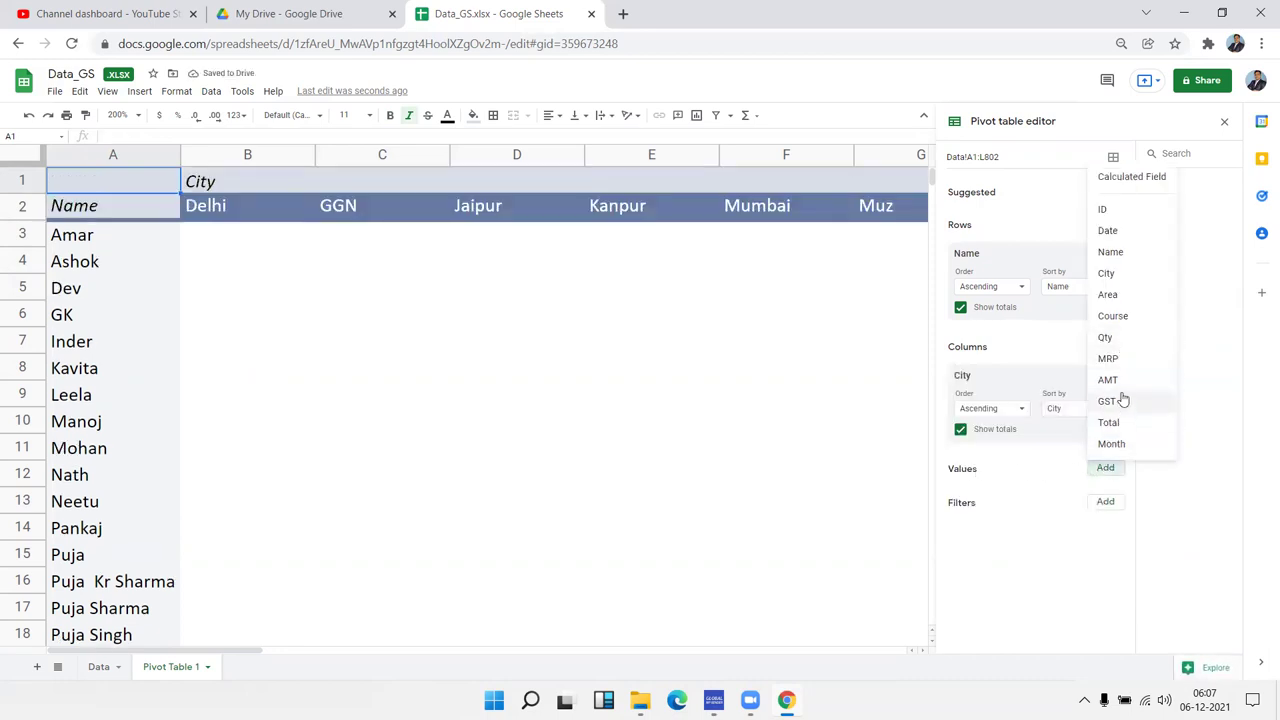
pyautogui.click(1117, 339)
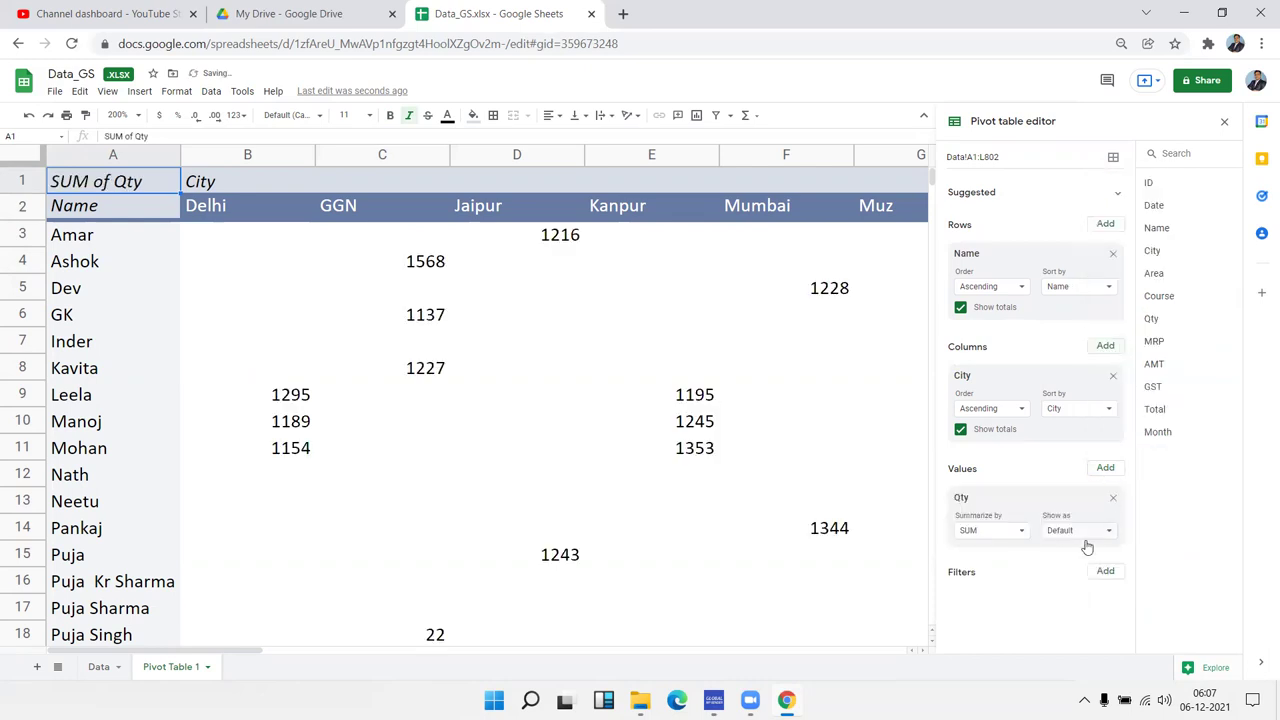
pyautogui.click(992, 542)
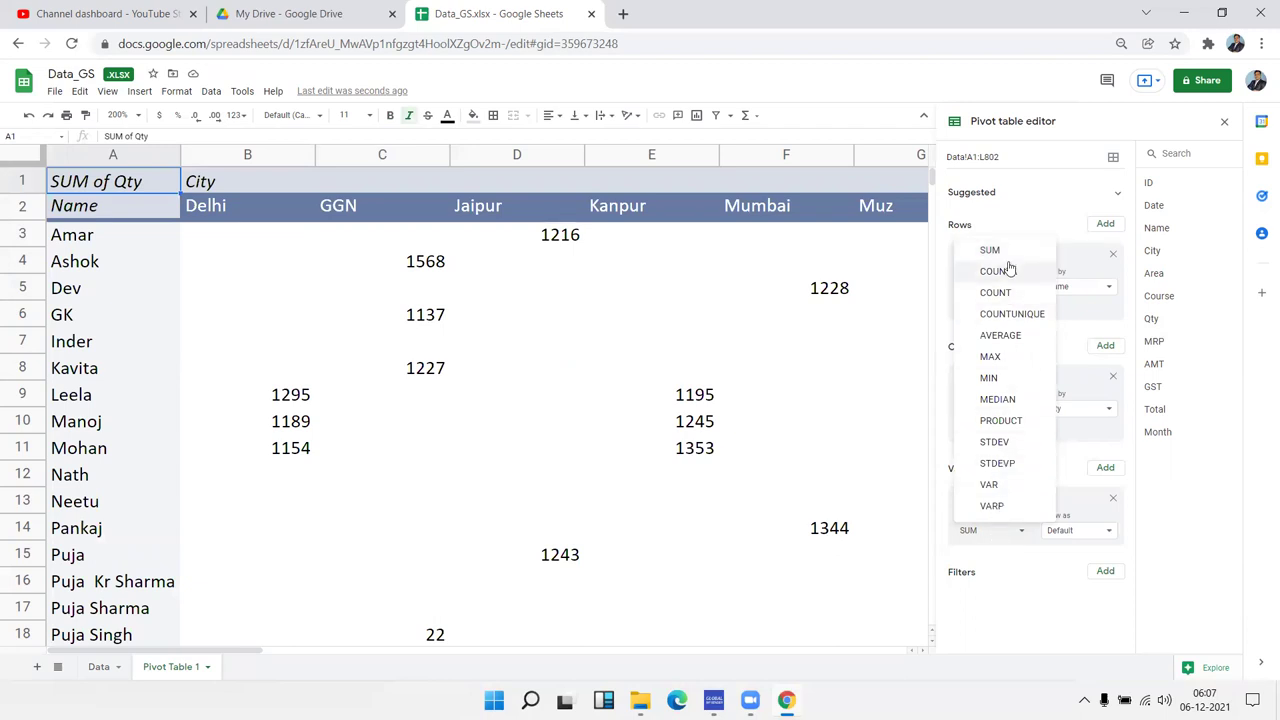
pyautogui.click(1030, 597)
pyautogui.click(1068, 538)
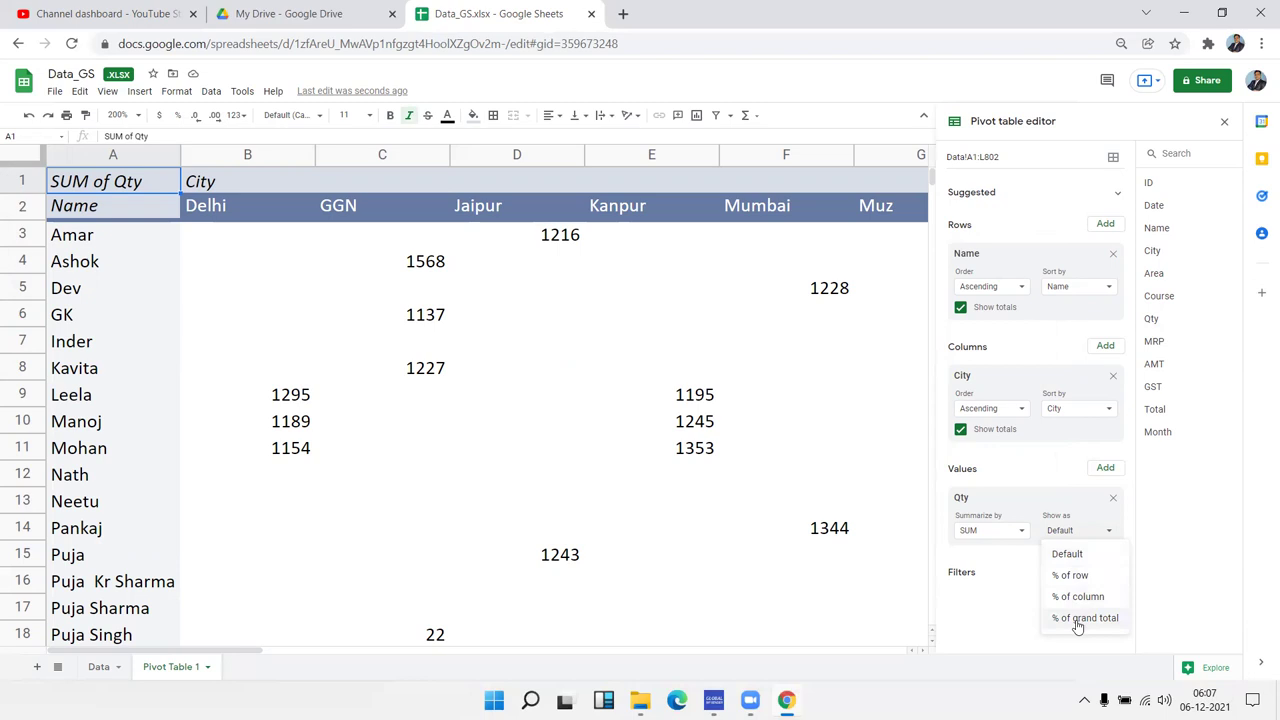
pyautogui.click(982, 617)
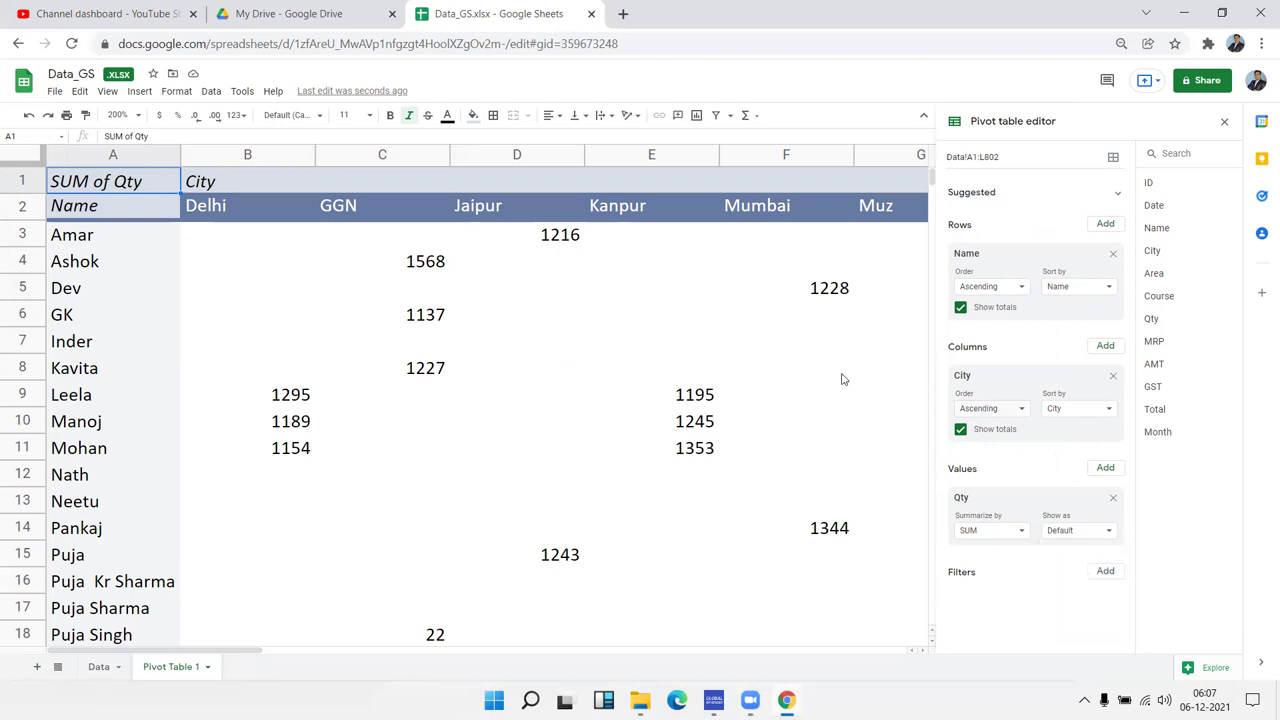
pyautogui.click(526, 313)
pyautogui.scroll(-10, 634, 350)
pyautogui.scroll(10, 634, 350)
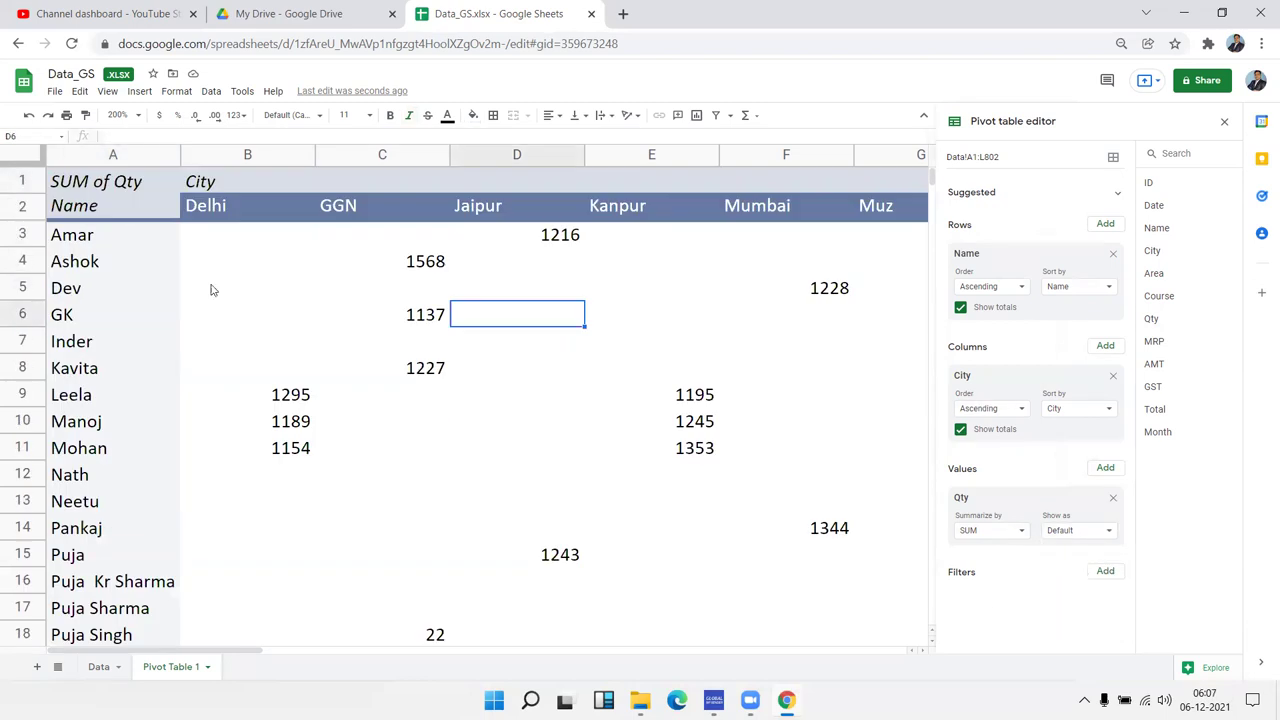
pyautogui.click(100, 252)
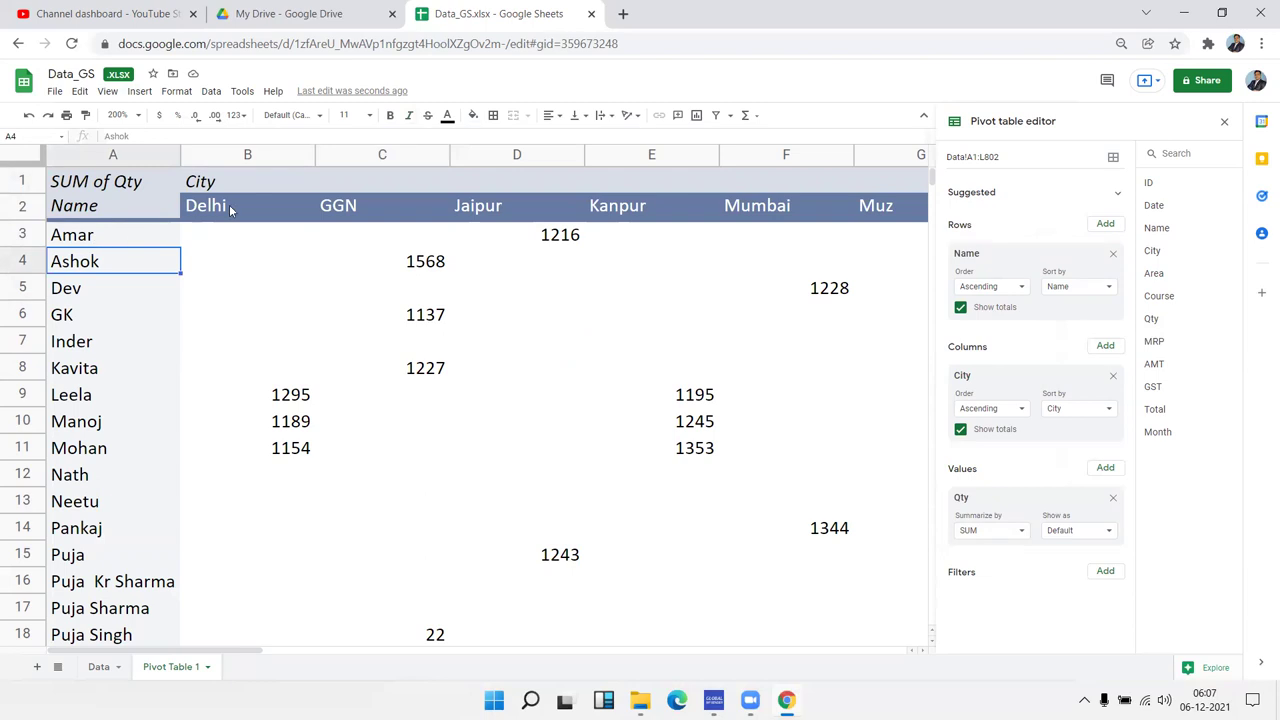
pyautogui.click(229, 204)
pyautogui.click(318, 297)
pyautogui.scroll(-5, 464, 373)
pyautogui.scroll(3, 464, 373)
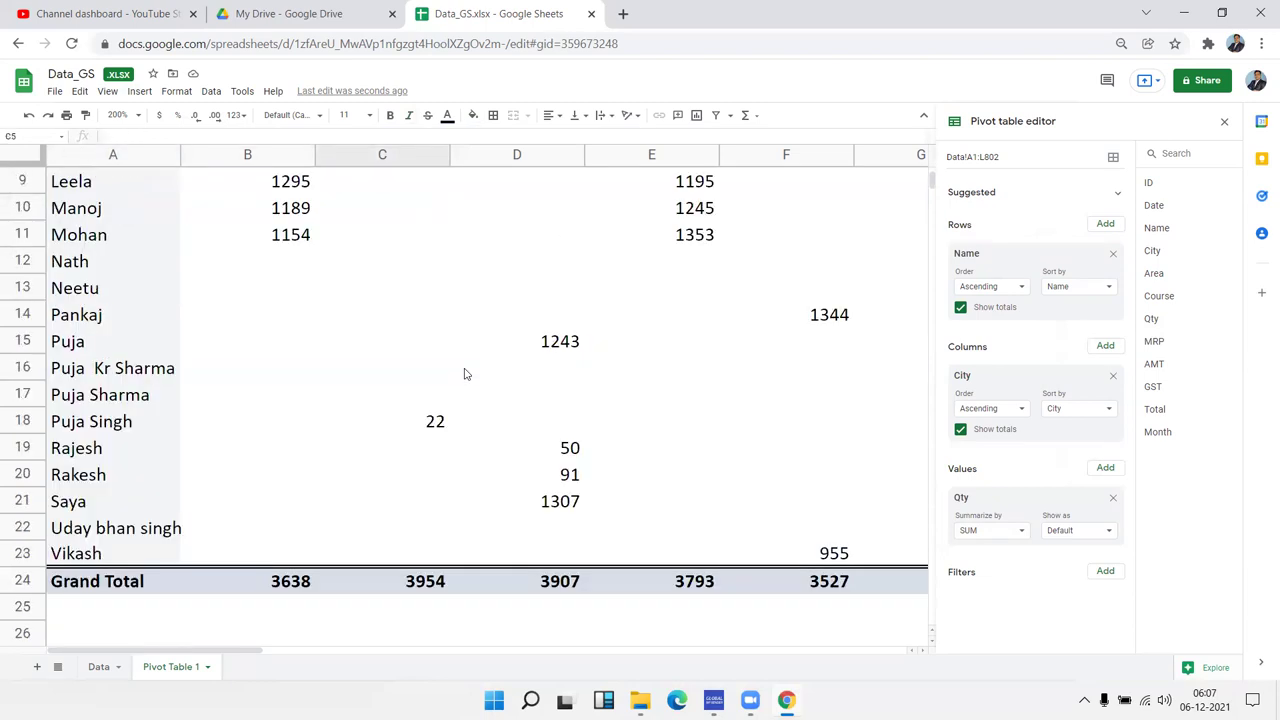
pyautogui.moveTo(117, 583); pyautogui.dragTo(830, 583)
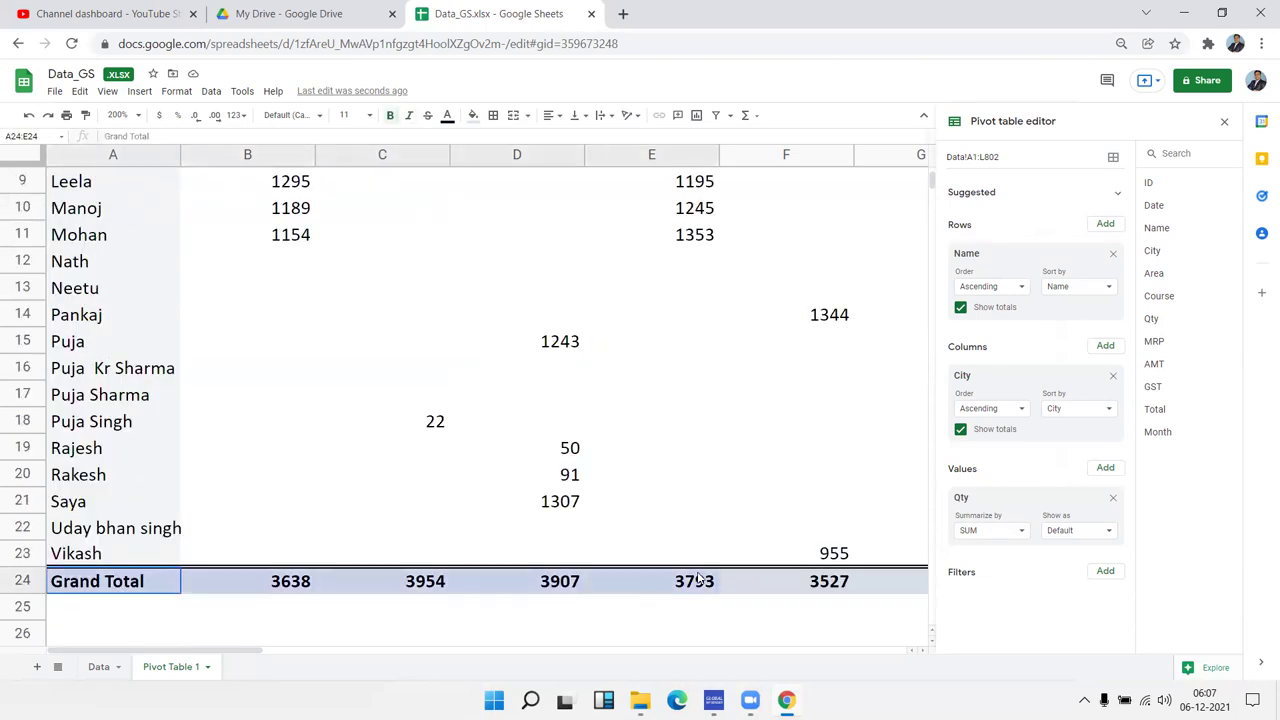
pyautogui.scroll(3, 738, 440)
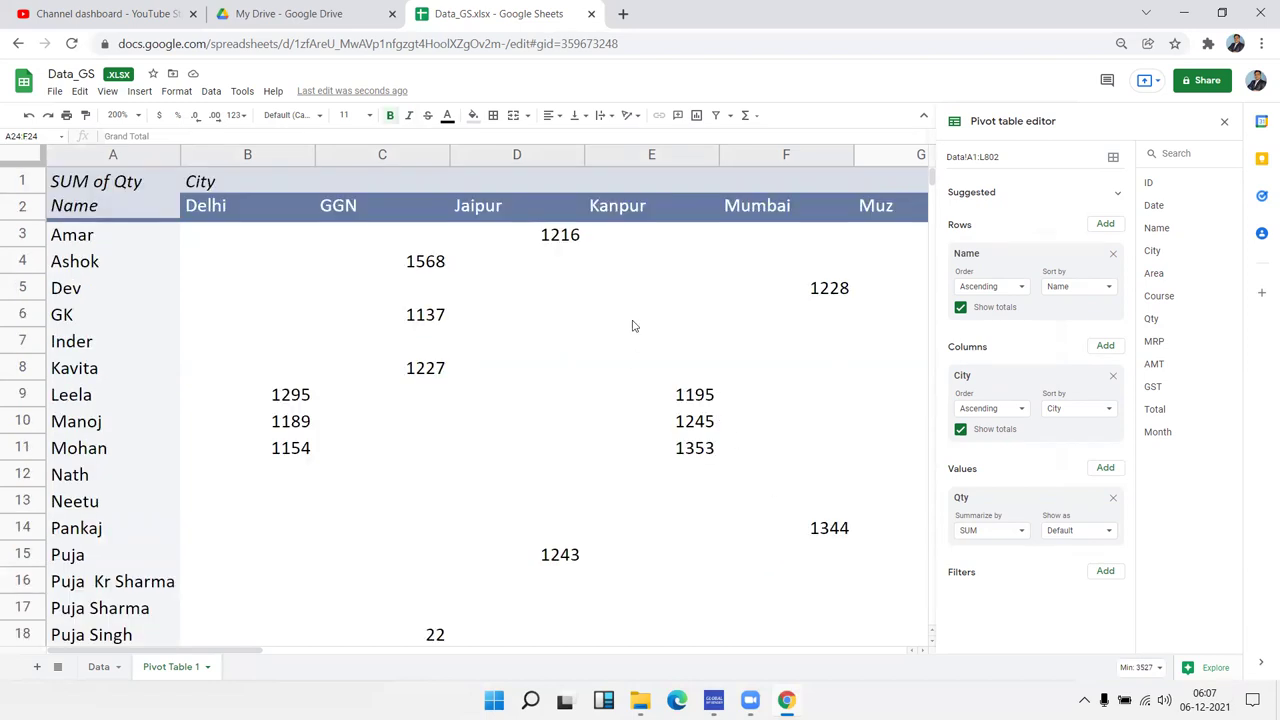
pyautogui.click(675, 300)
pyautogui.click(760, 300)
pyautogui.click(824, 350)
pyautogui.click(780, 428)
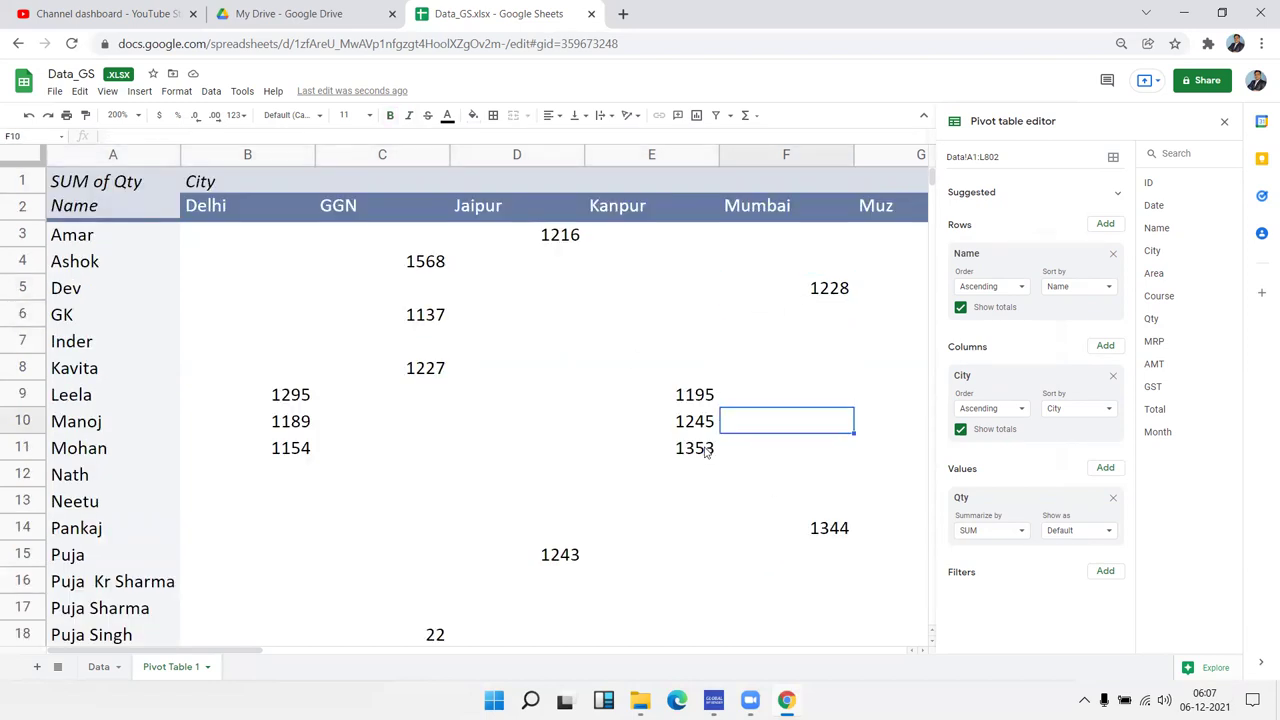
pyautogui.click(676, 452)
pyautogui.click(620, 432)
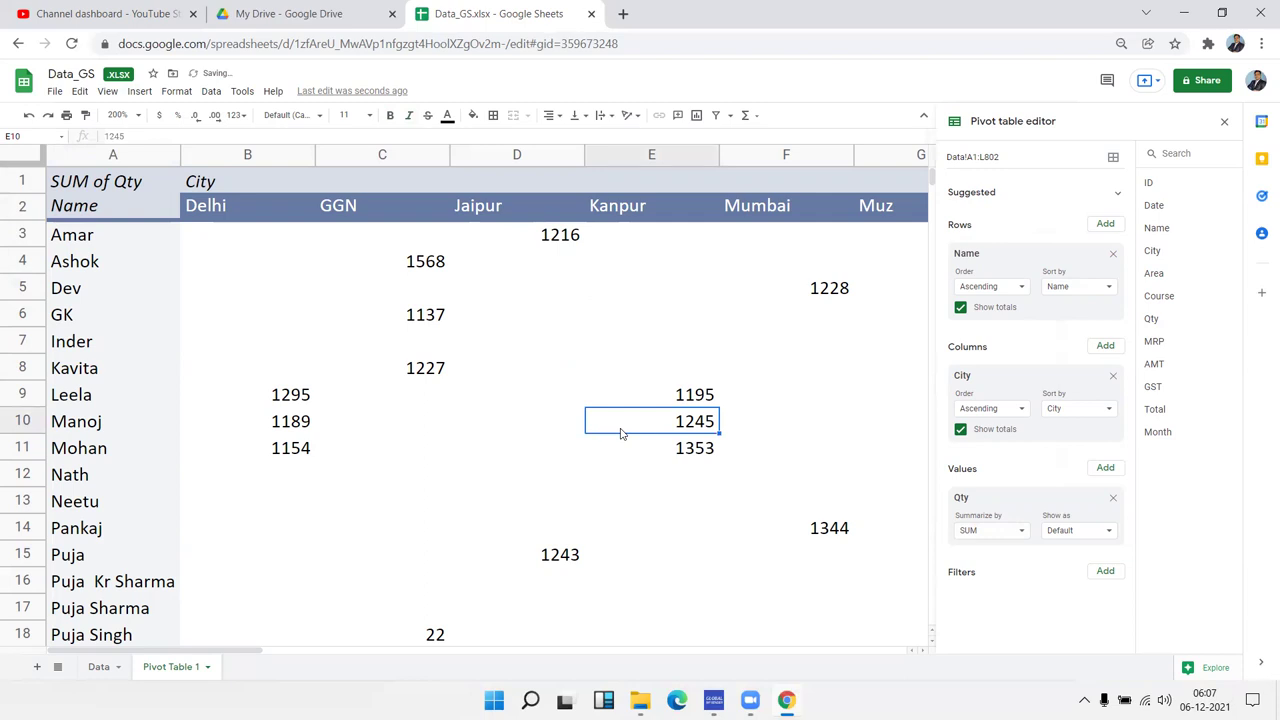
pyautogui.click(687, 271)
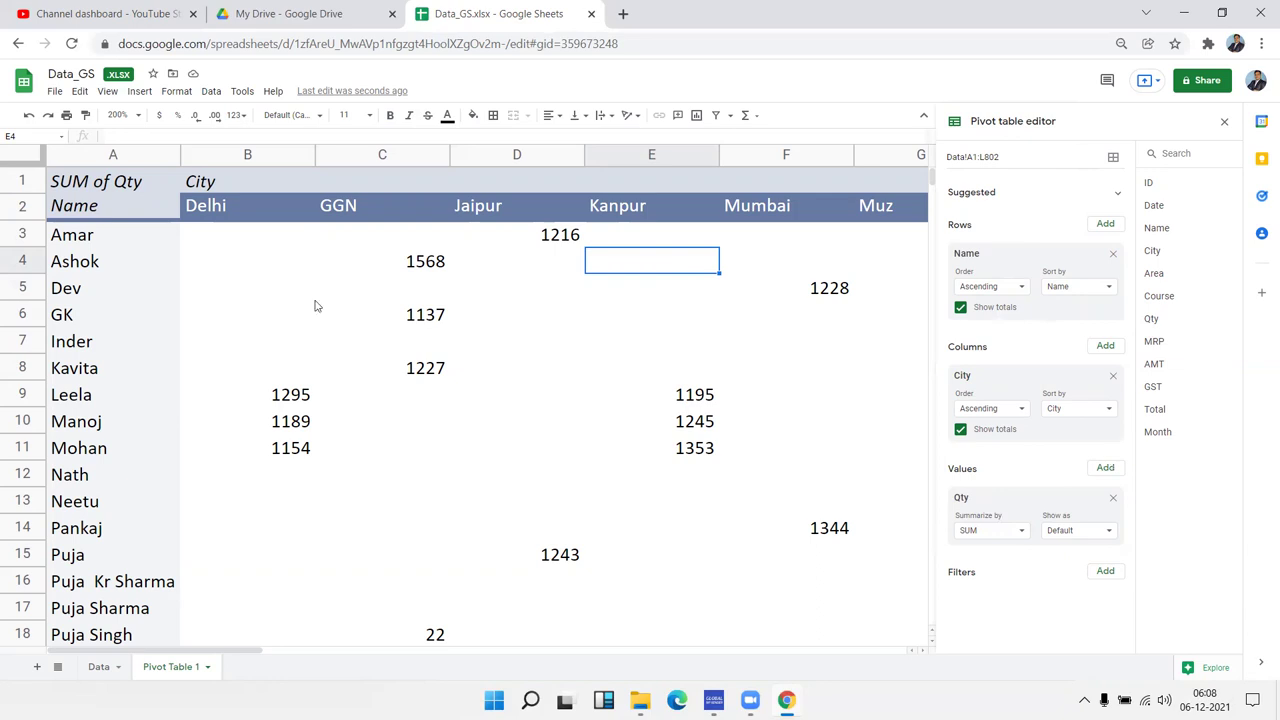
# Glance at the Insert menu and Suggested pivot layouts, then switch to the Data sheet tab
pyautogui.click(70, 189)
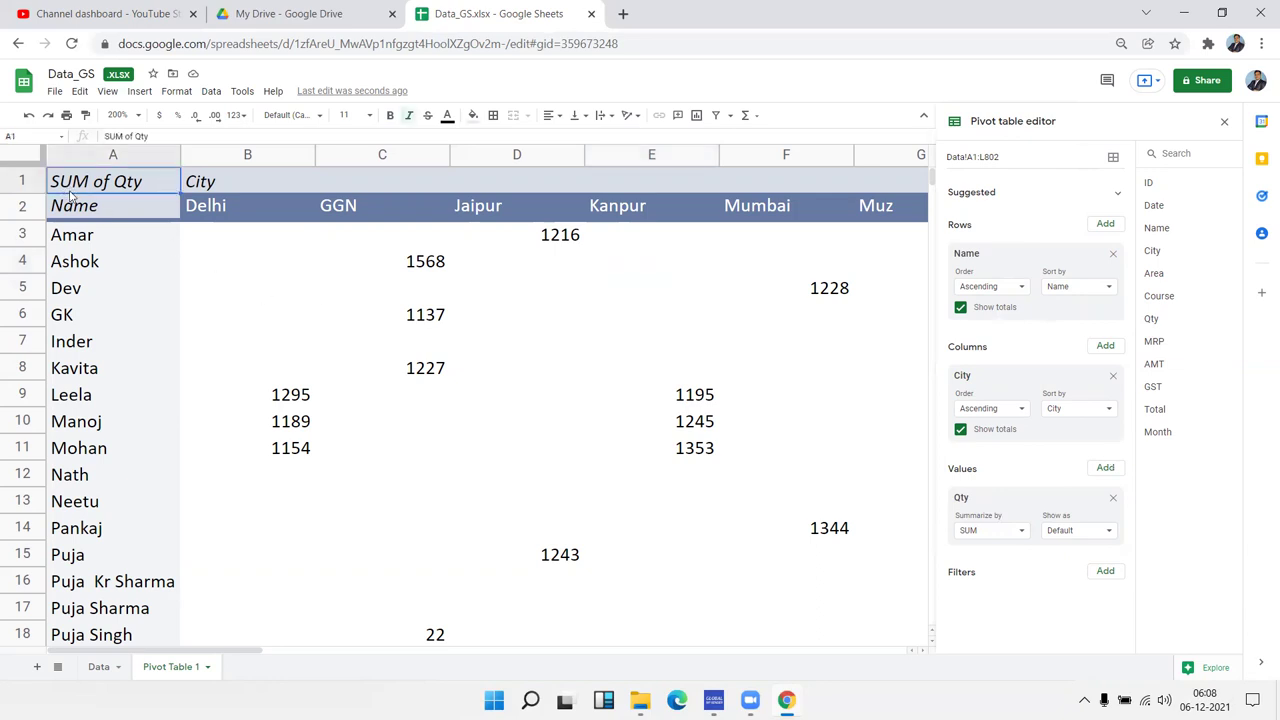
pyautogui.click(332, 185)
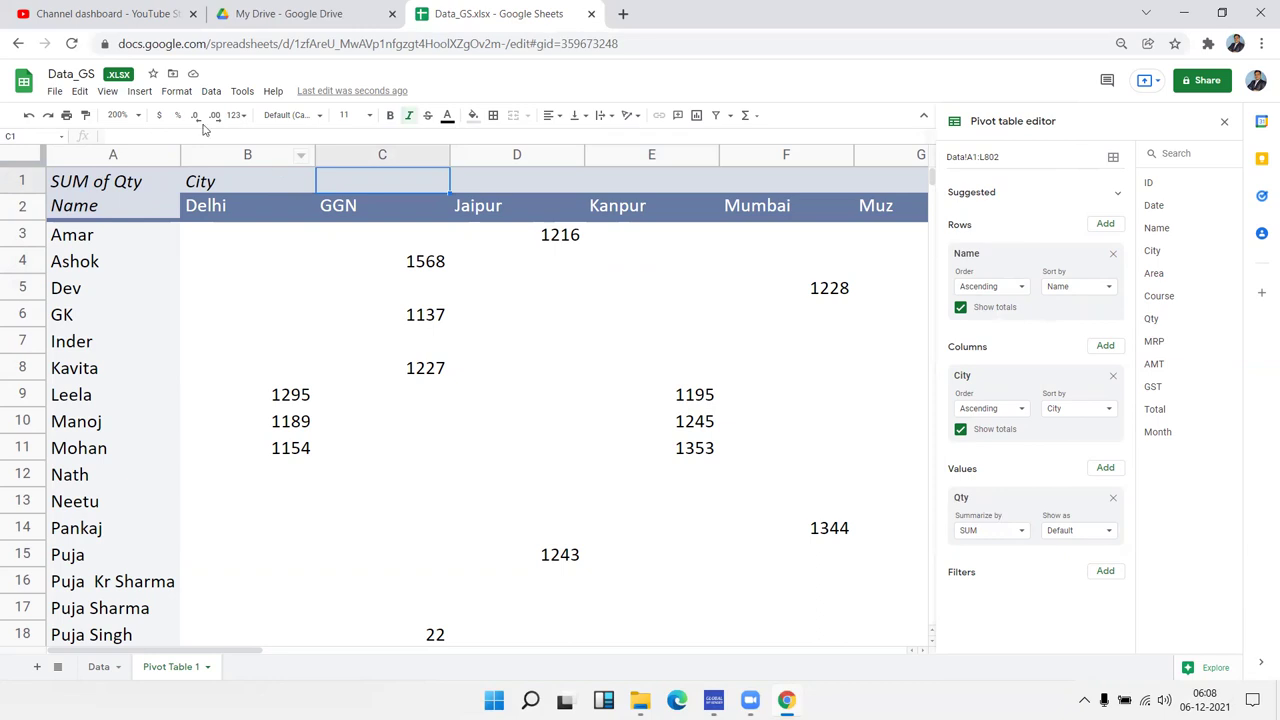
pyautogui.click(140, 92)
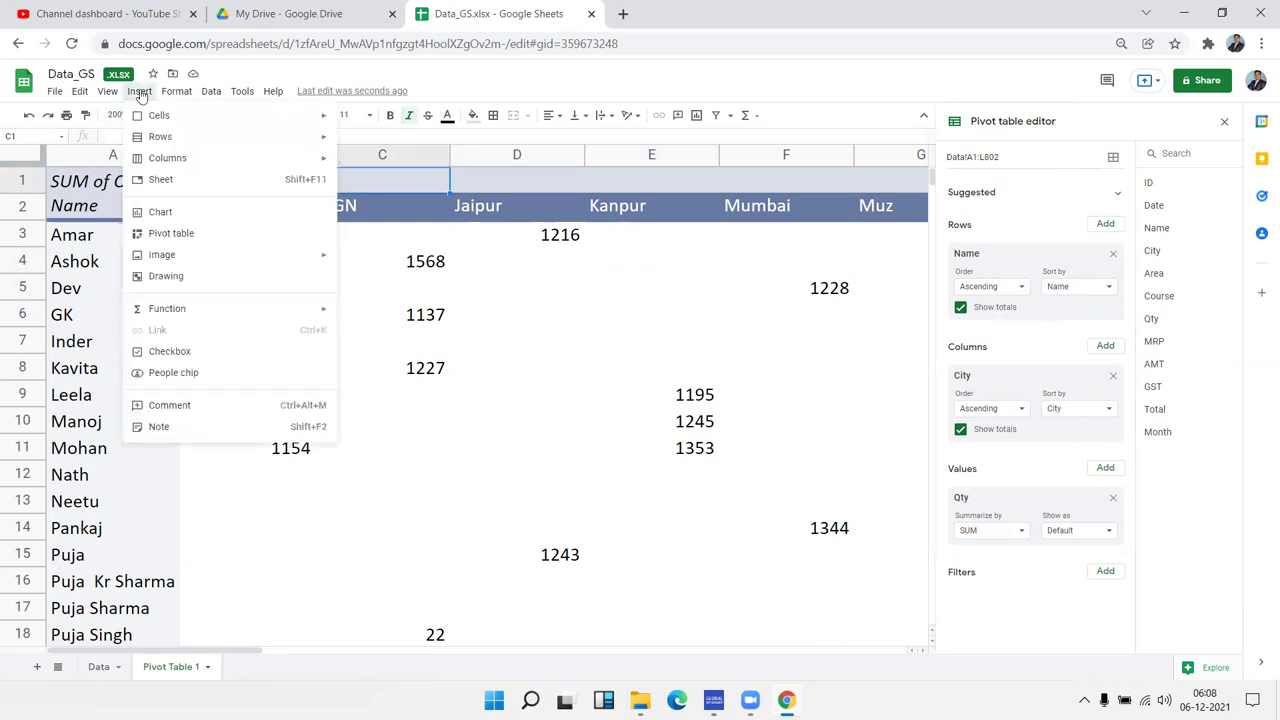
pyautogui.click(594, 421)
pyautogui.scroll(-5, 577, 487)
pyautogui.scroll(5, 576, 486)
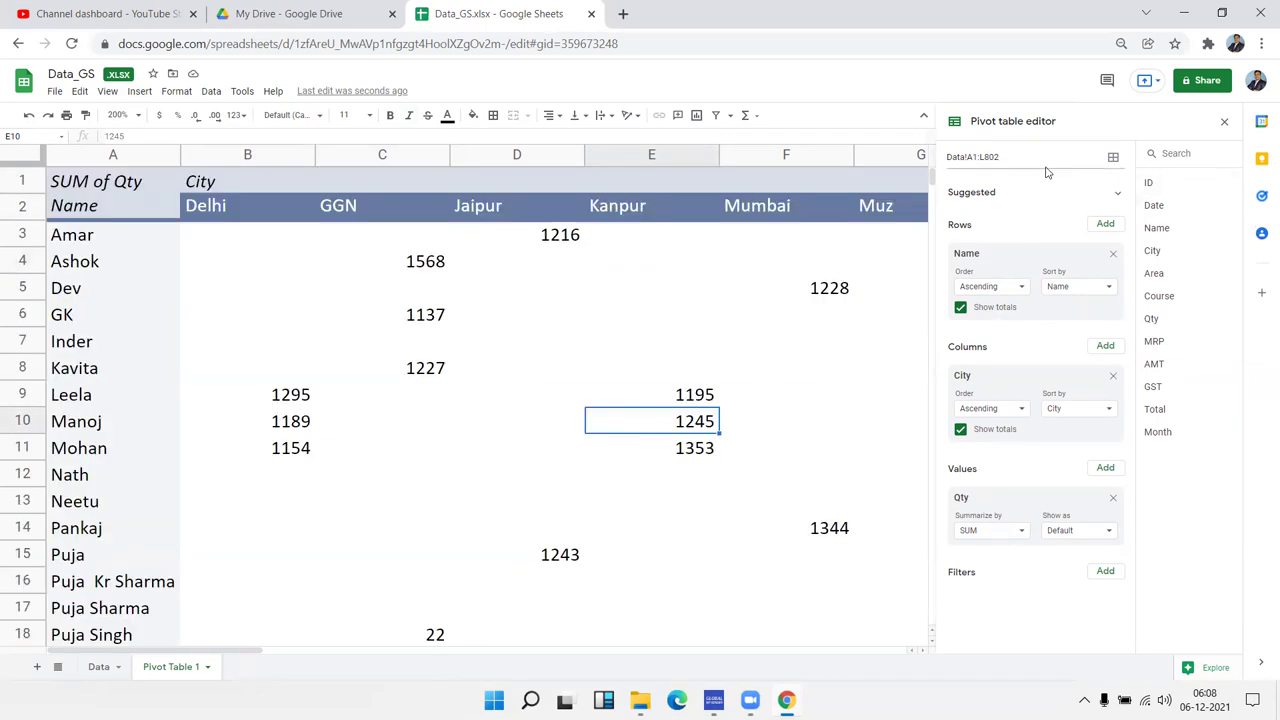
pyautogui.click(1116, 197)
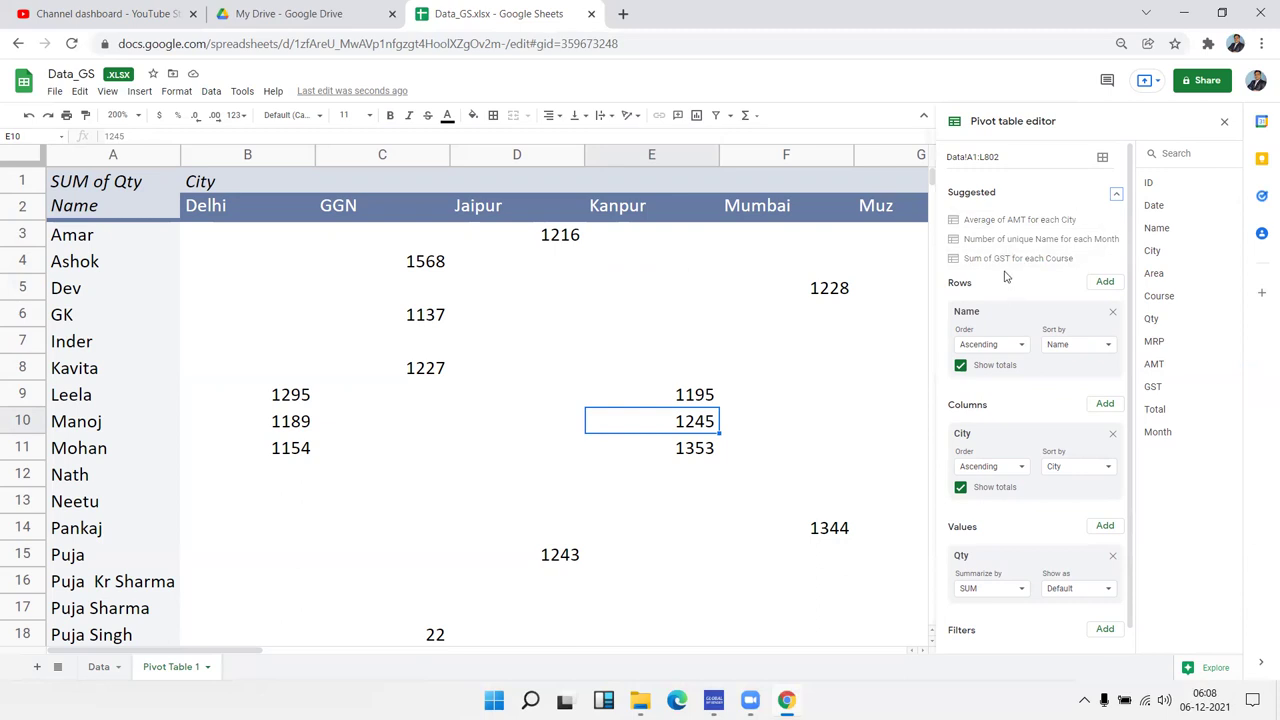
pyautogui.click(95, 666)
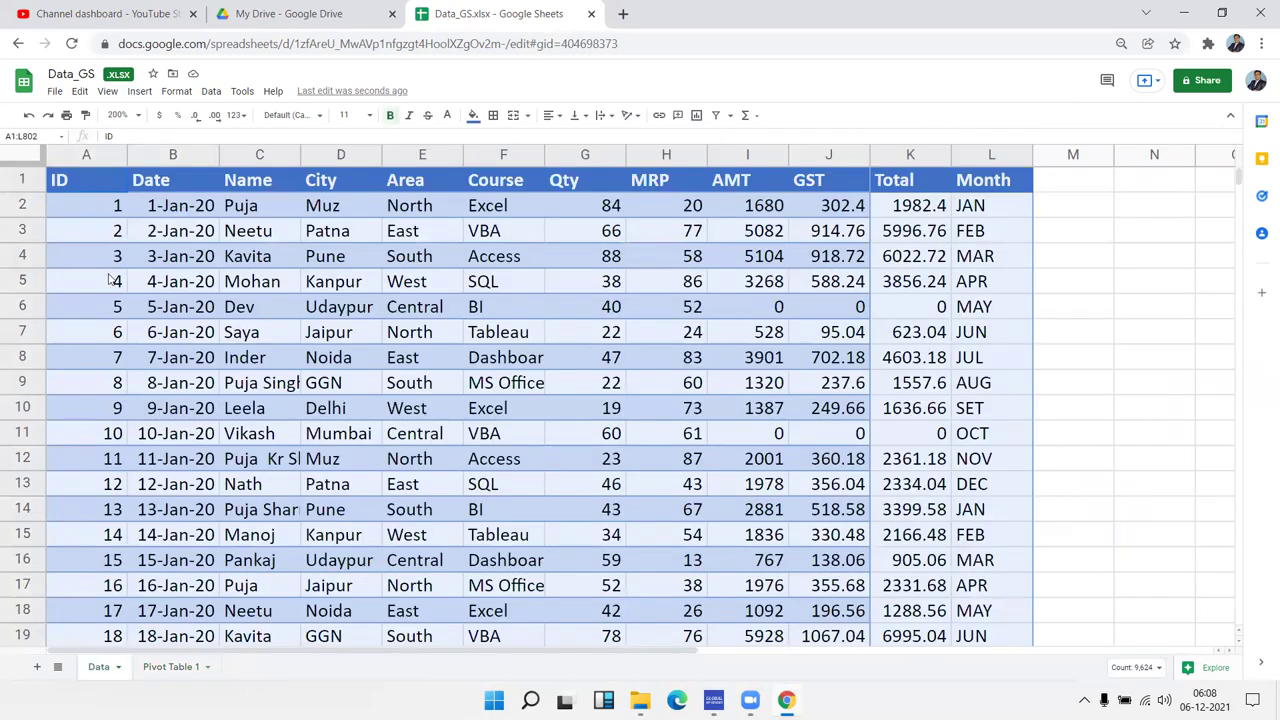
# Insert a second pivot table over Data!A1:L802, placed on a new sheet
pyautogui.click(139, 91)
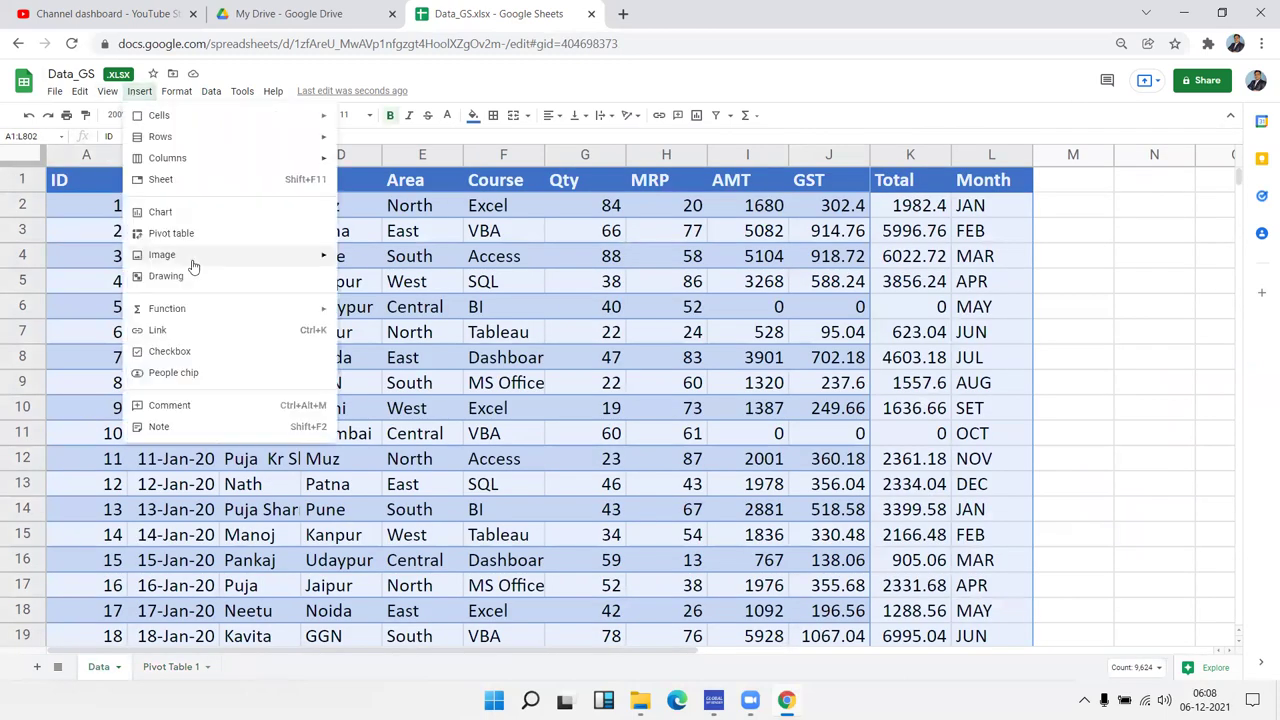
pyautogui.click(183, 233)
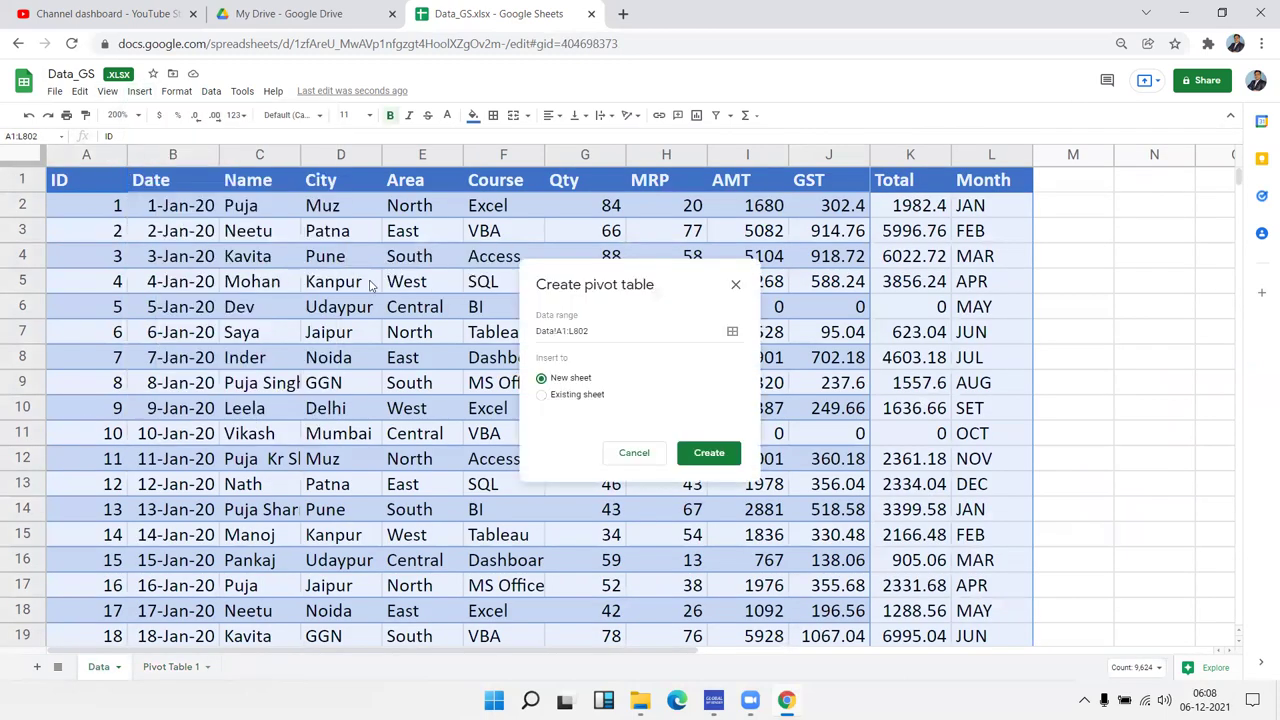
pyautogui.click(728, 453)
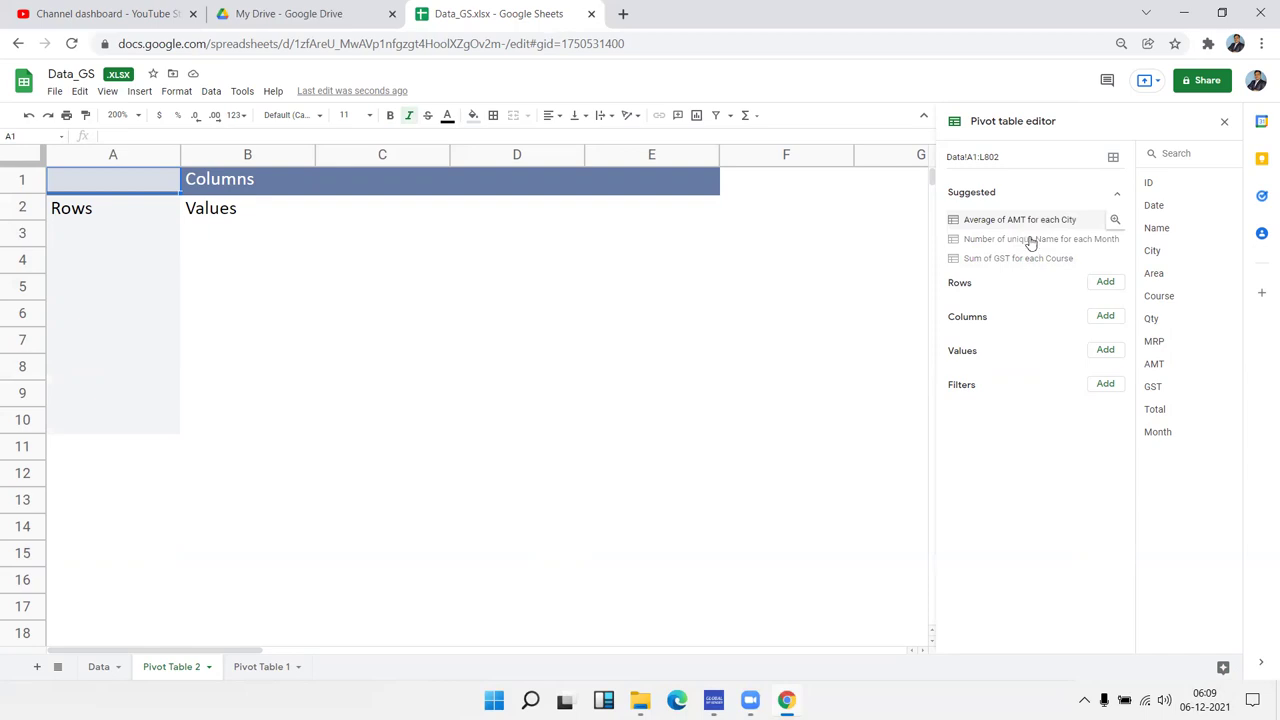
# Preview and then apply the suggested 'Average of AMT for each City' layout
pyautogui.click(1113, 221)
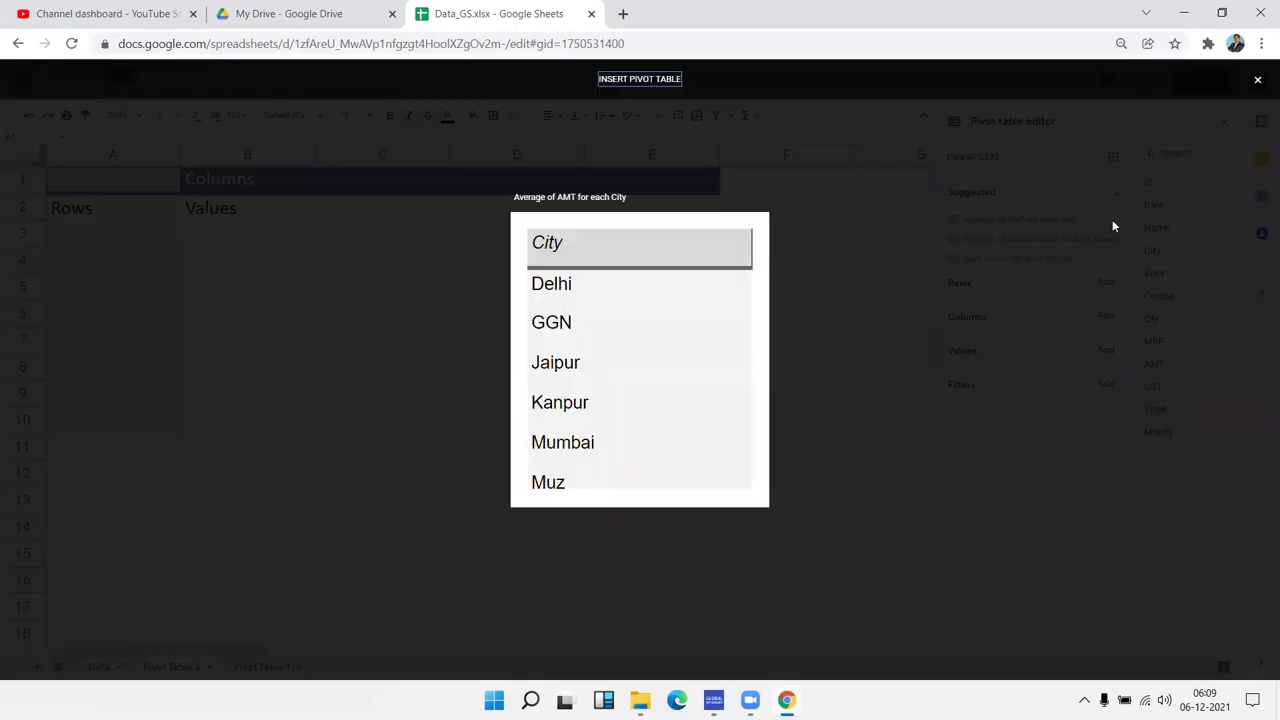
pyautogui.click(837, 275)
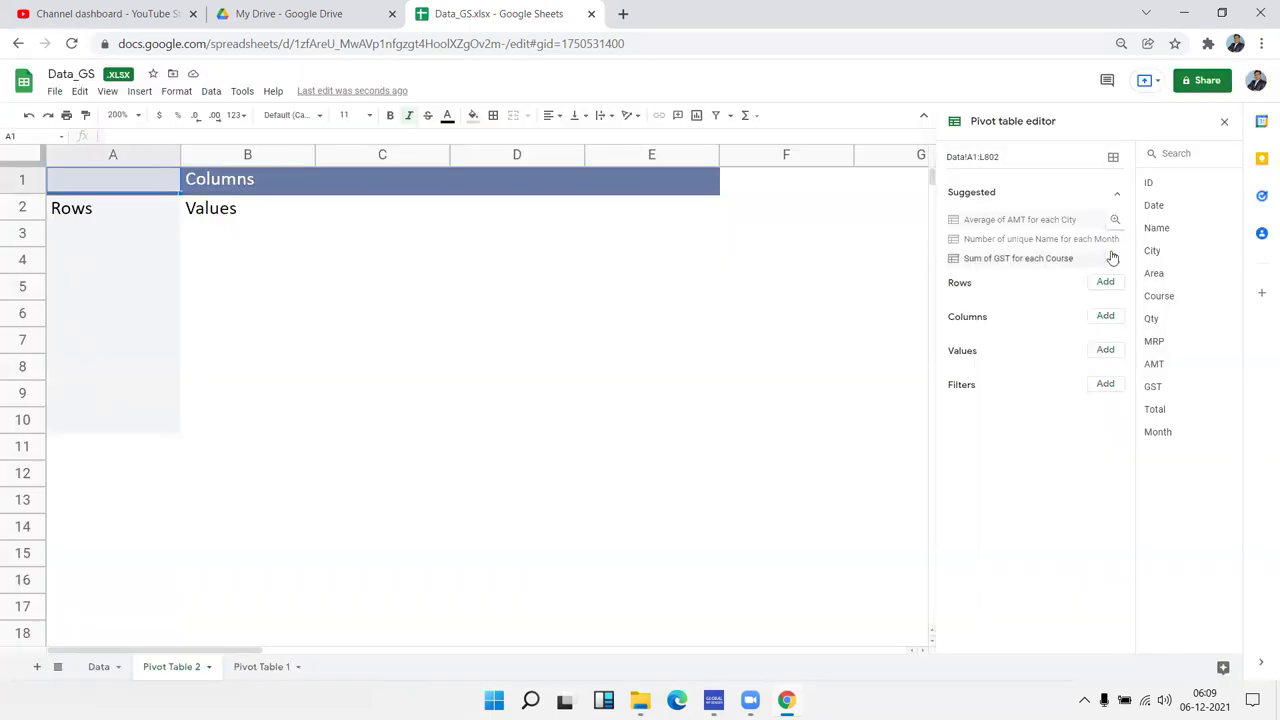
pyautogui.click(1044, 220)
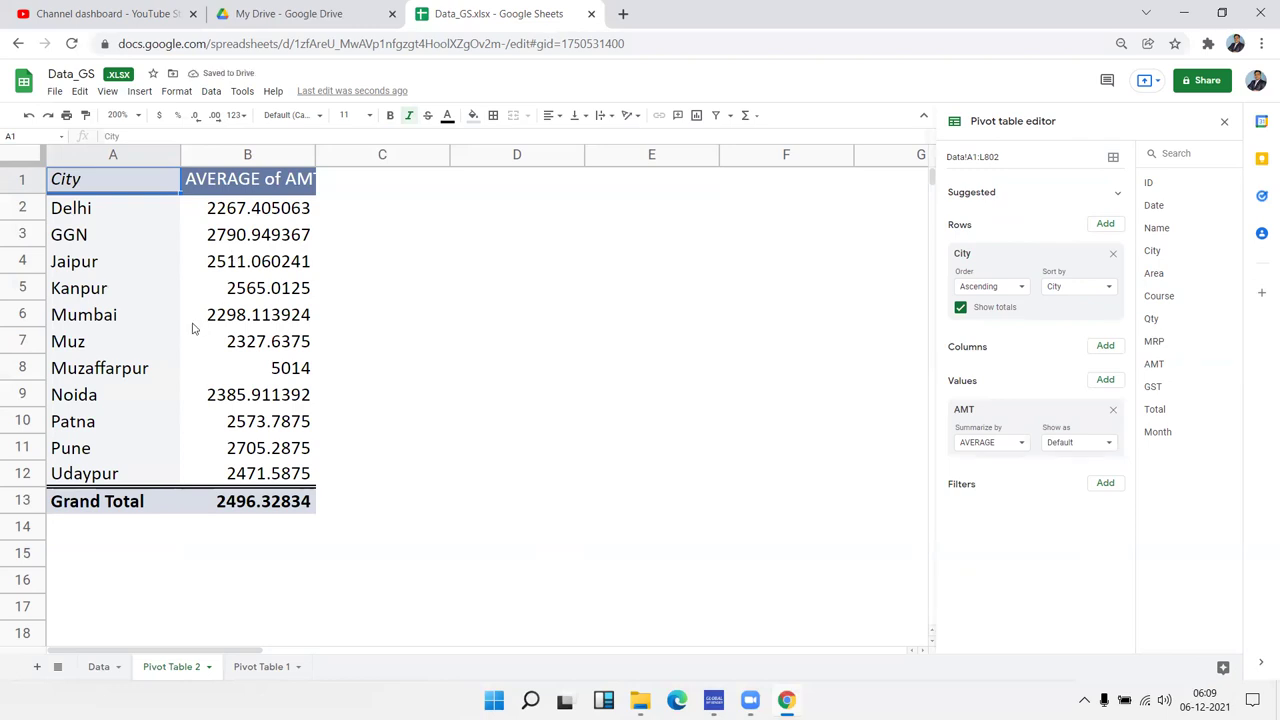
pyautogui.click(360, 315)
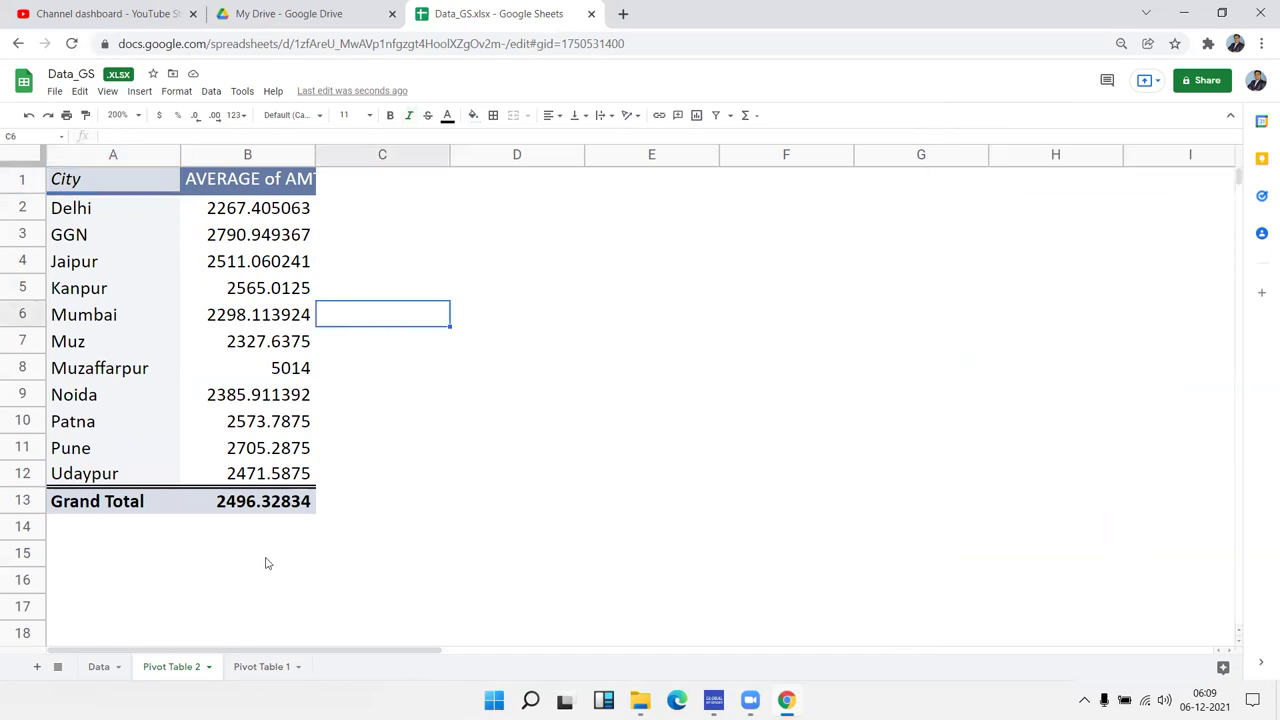
pyautogui.click(262, 666)
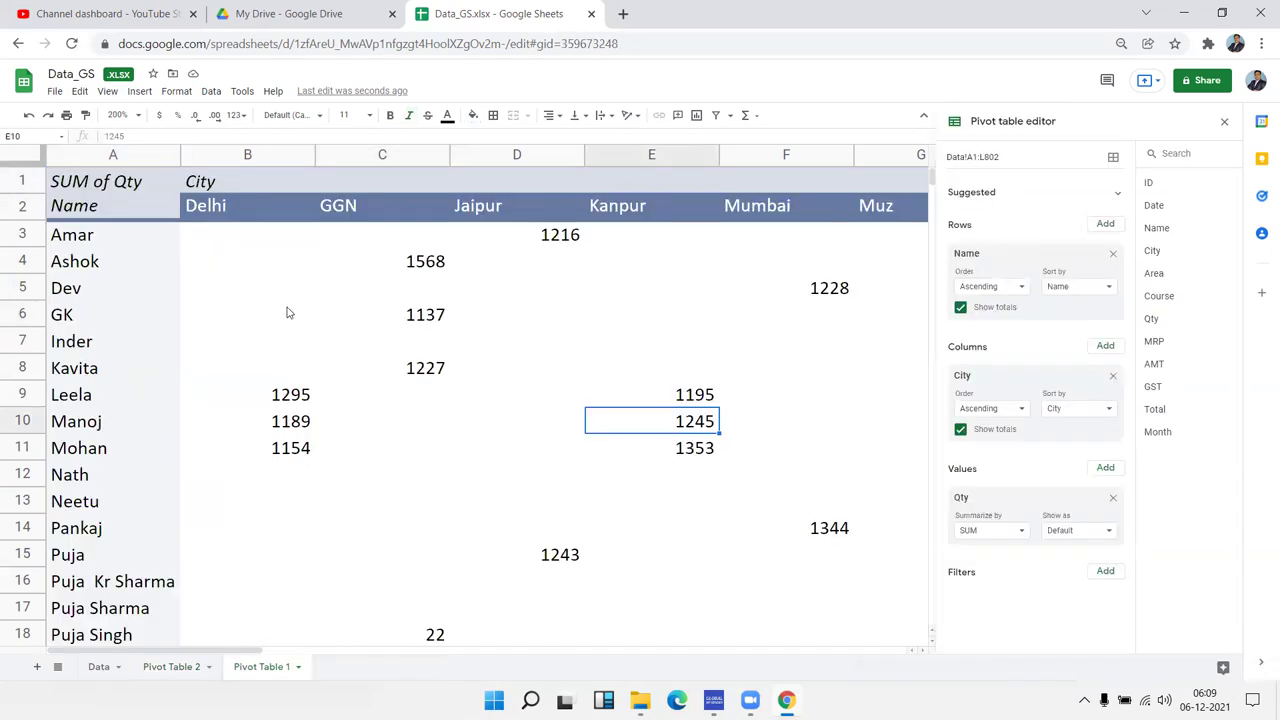
pyautogui.click(287, 313)
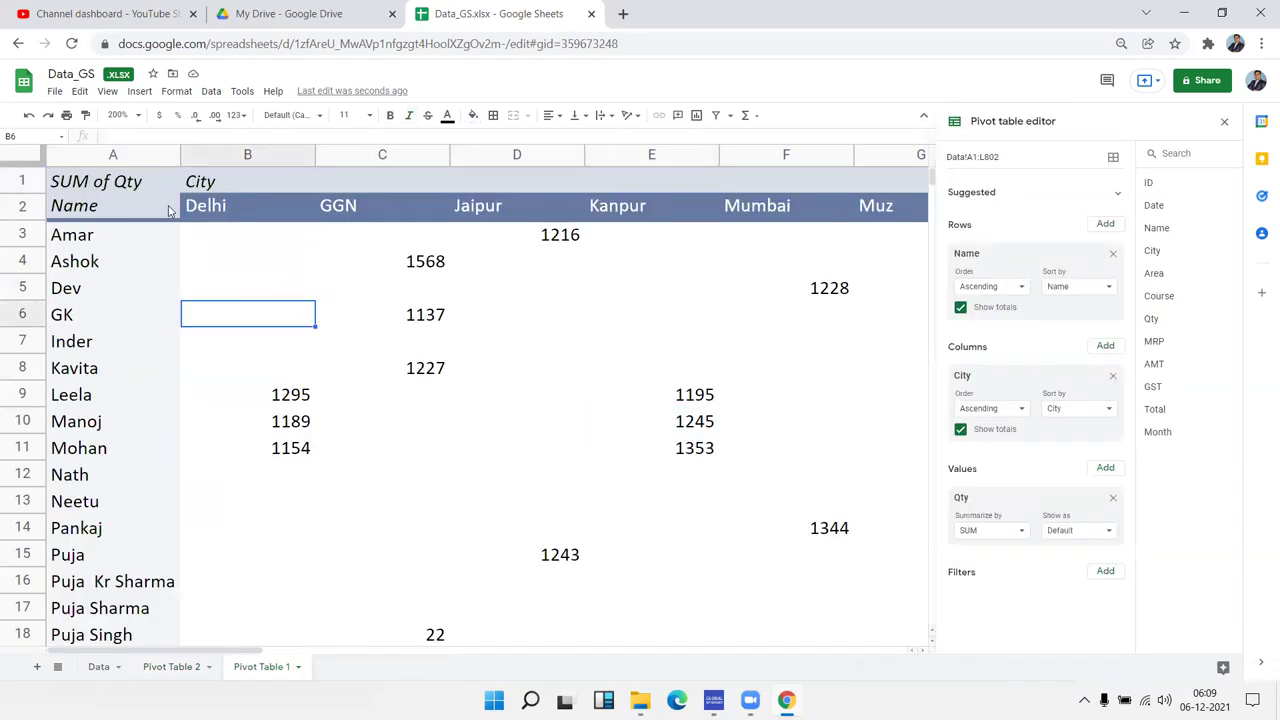
pyautogui.press('Up')
pyautogui.press('Up')
pyautogui.press('Up')
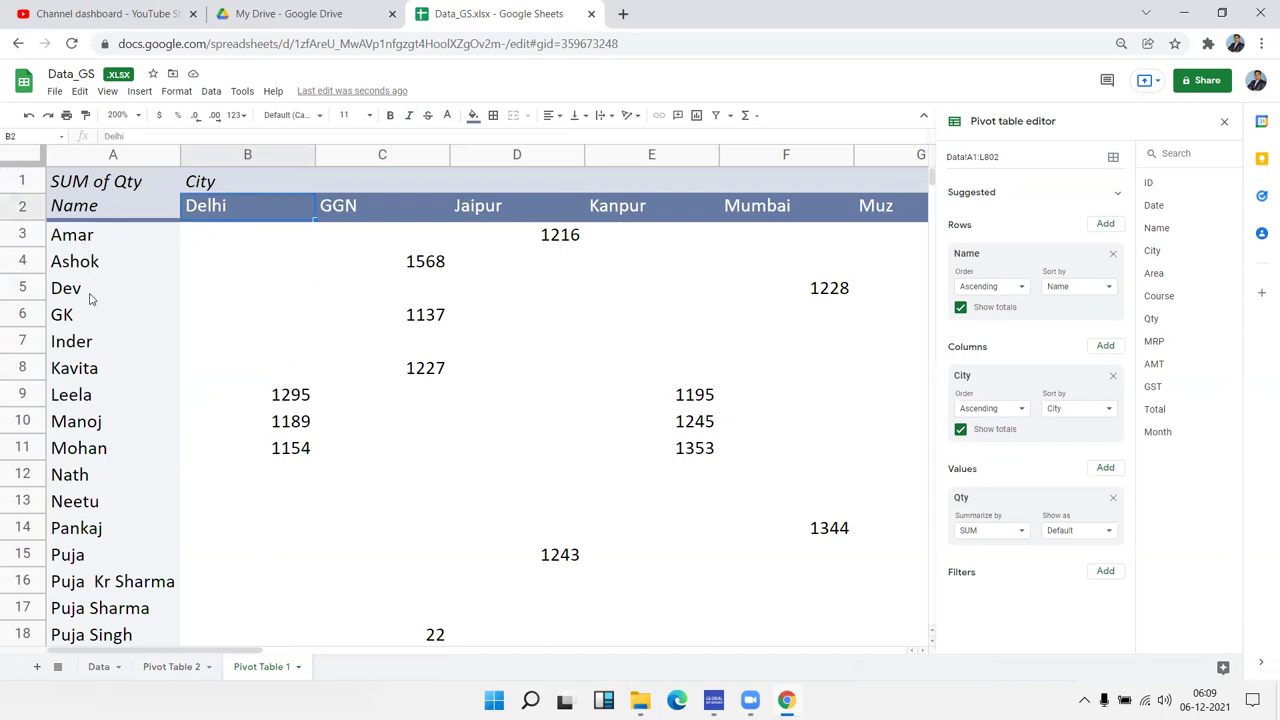
pyautogui.click(85, 298)
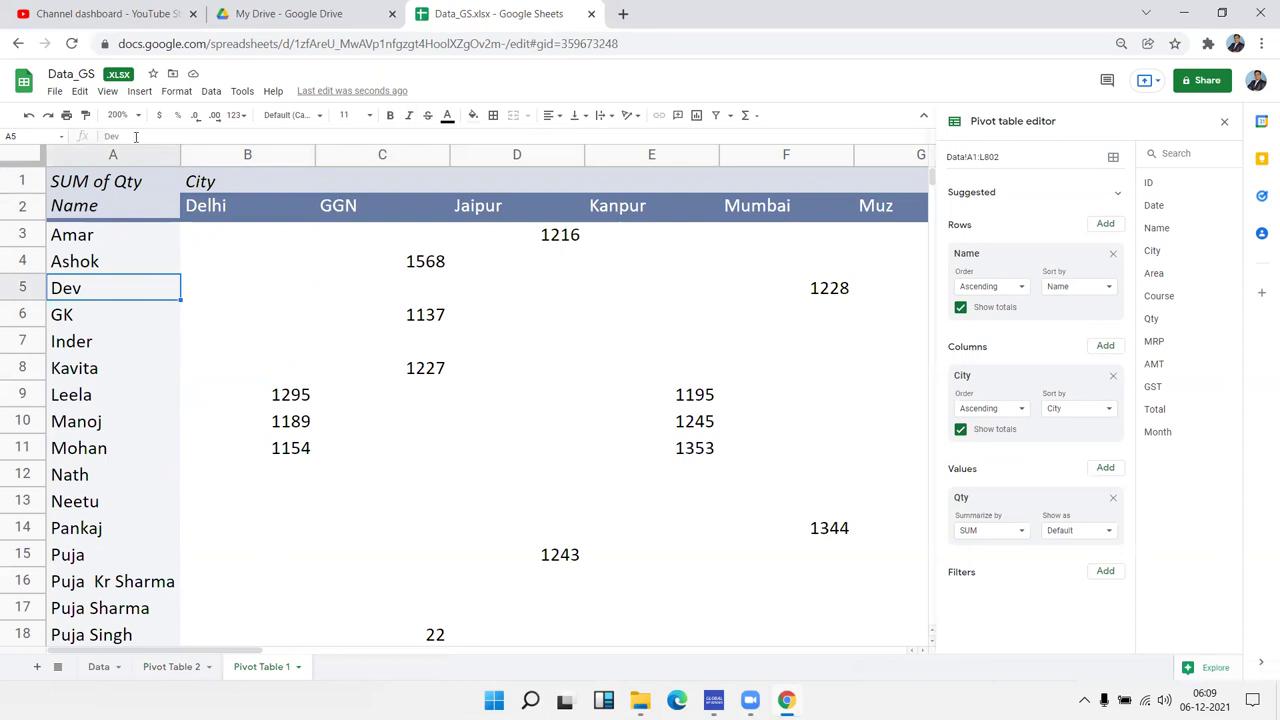
pyautogui.moveTo(140, 155)
pyautogui.click(280, 273)
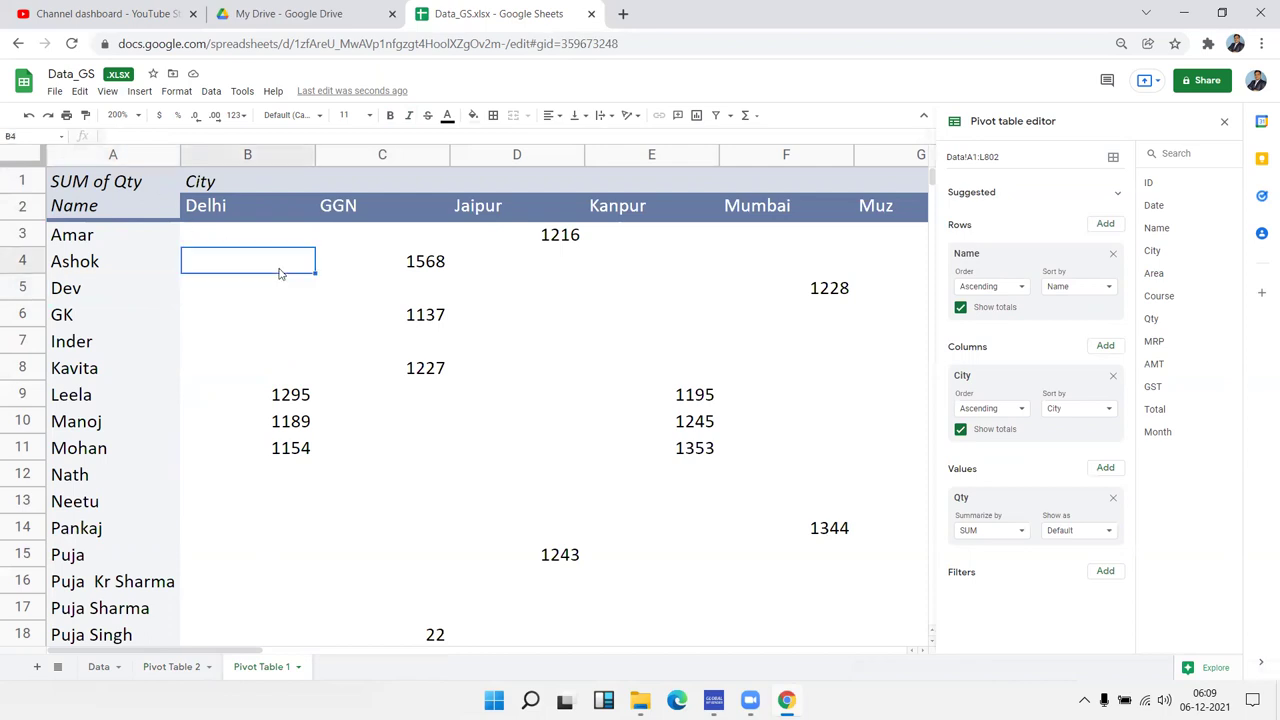
pyautogui.click(259, 218)
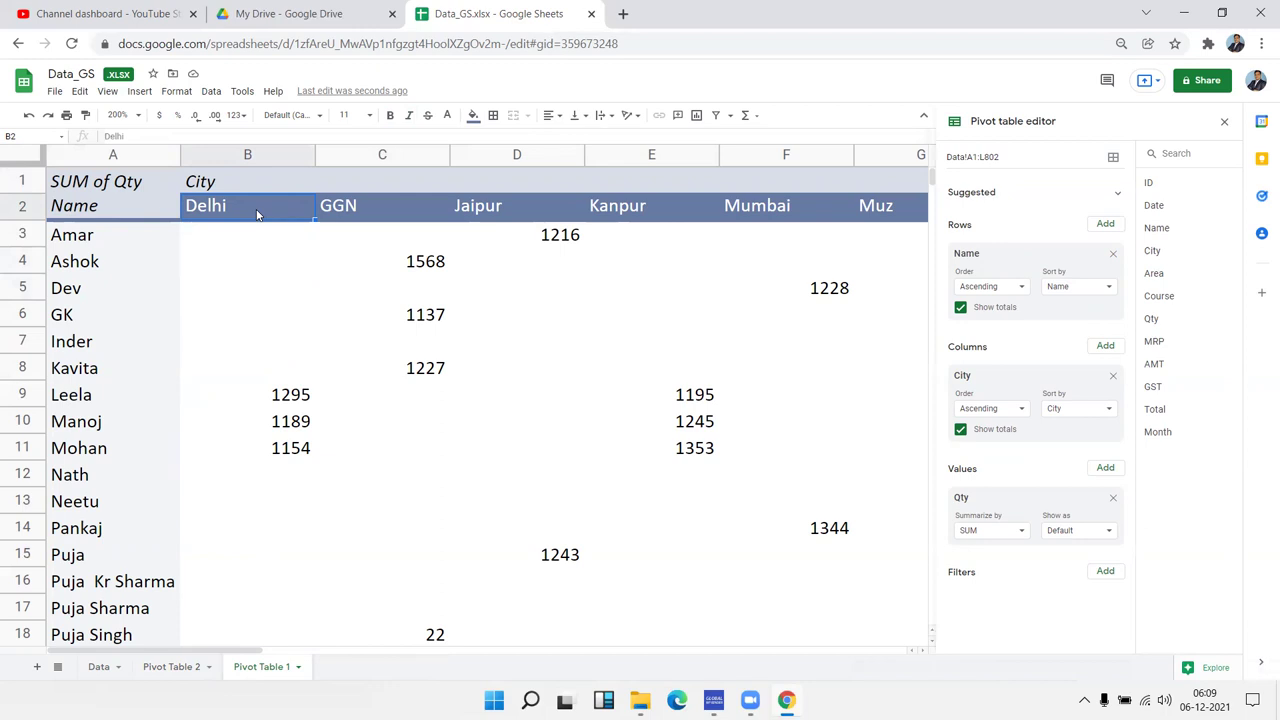
pyautogui.click(249, 267)
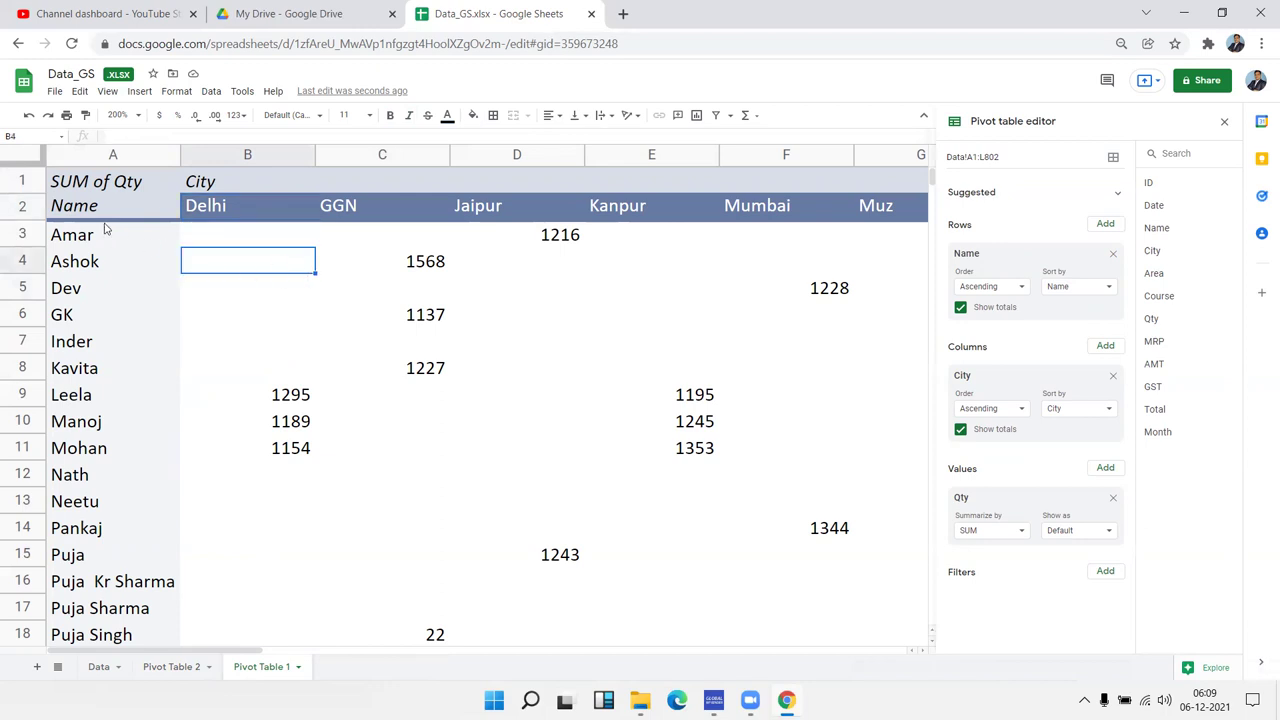
pyautogui.moveTo(104, 232); pyautogui.dragTo(100, 475)
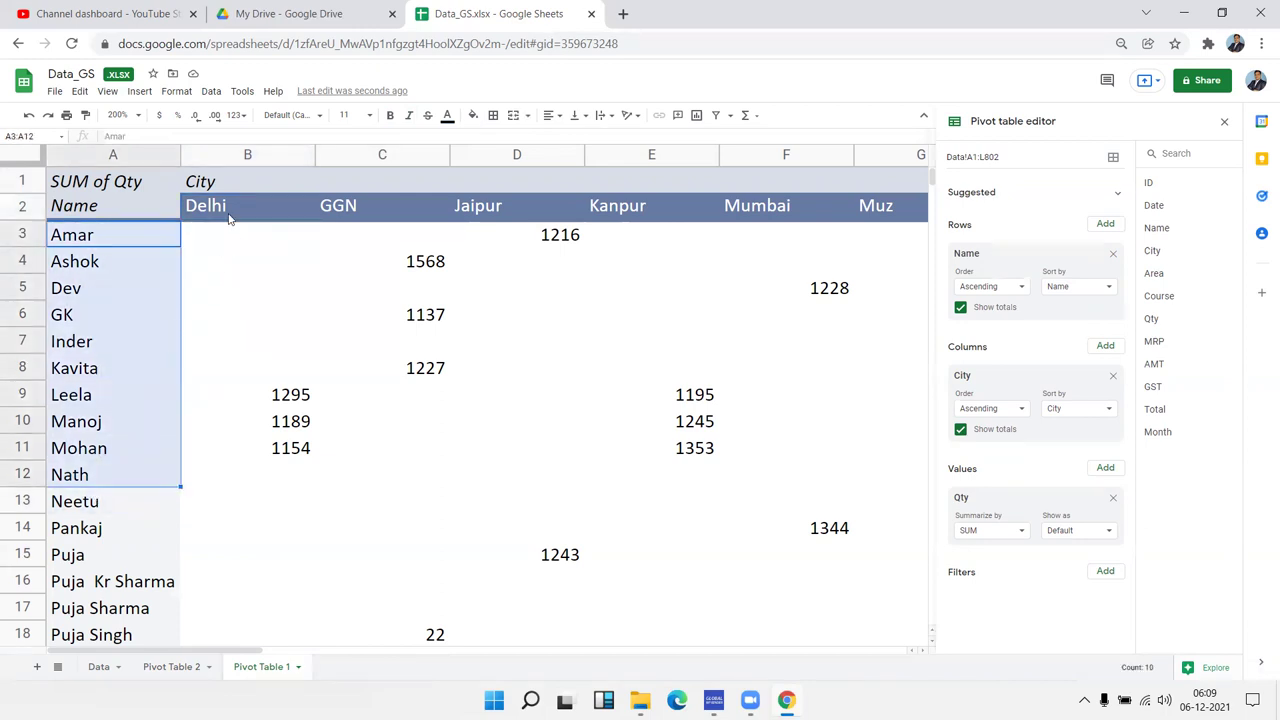
pyautogui.moveTo(228, 214); pyautogui.dragTo(705, 215)
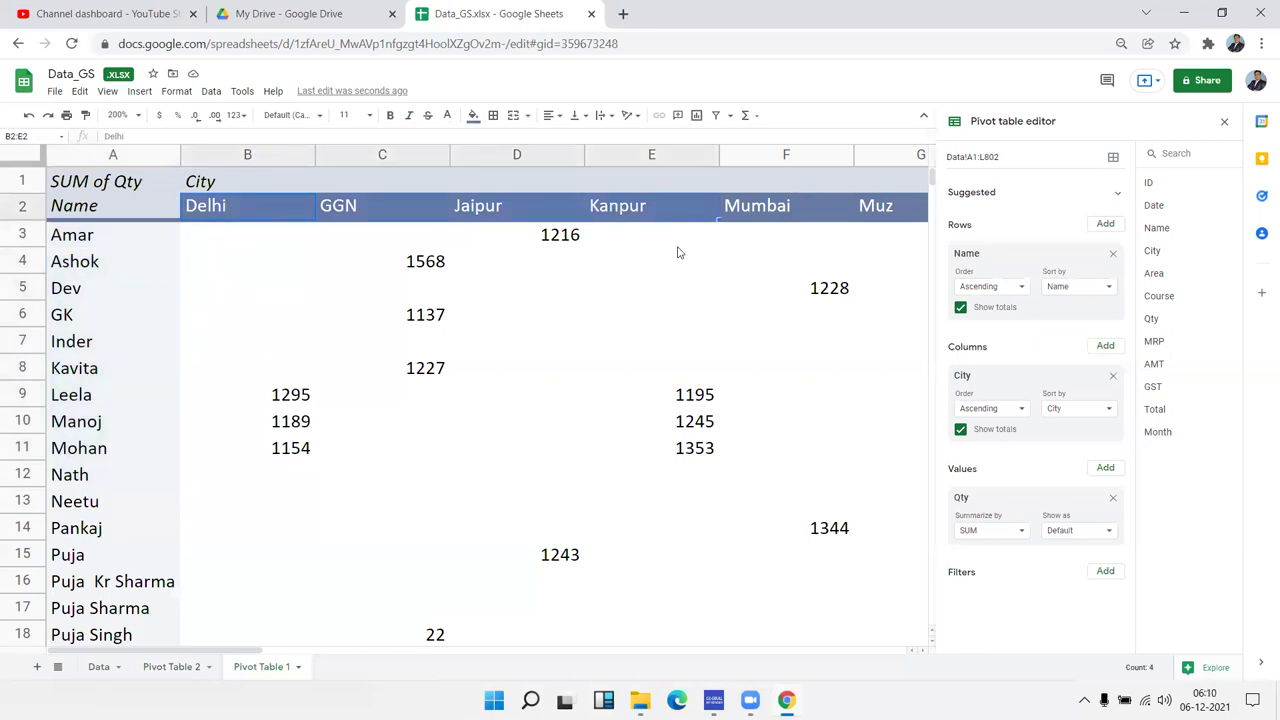
pyautogui.moveTo(300, 262); pyautogui.dragTo(729, 548)
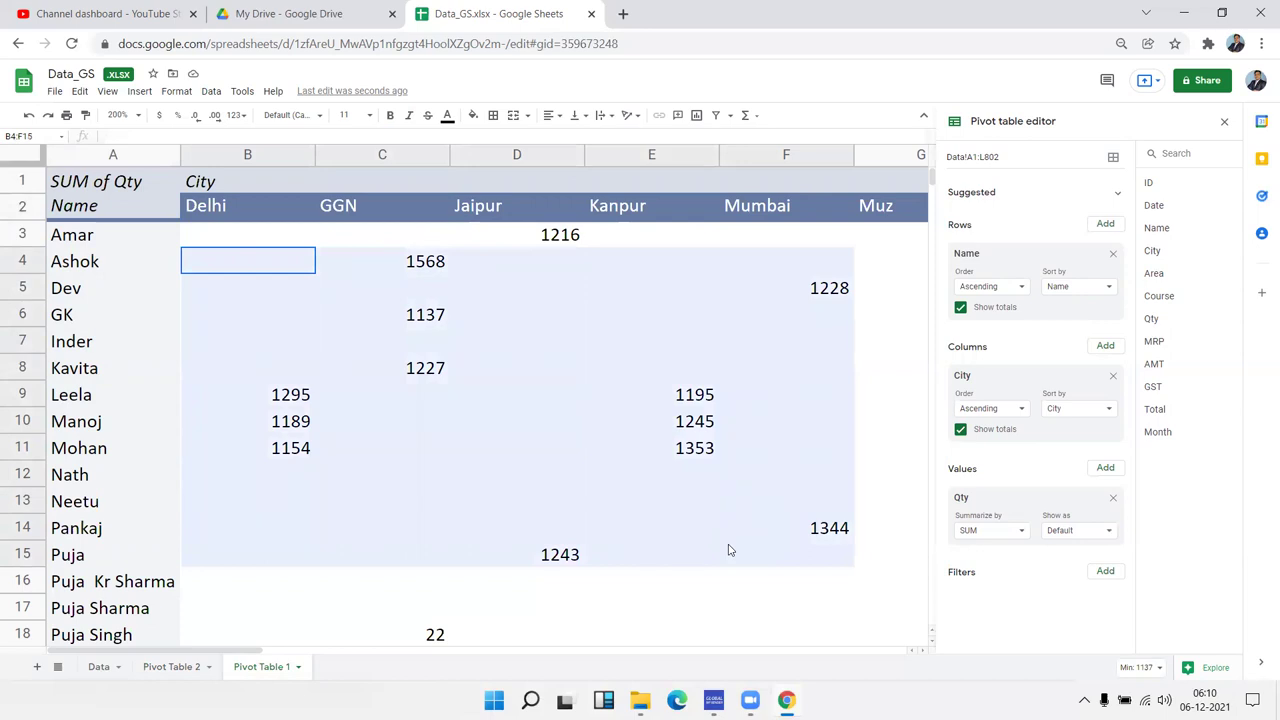
pyautogui.moveTo(729, 549); pyautogui.dragTo(728, 537)
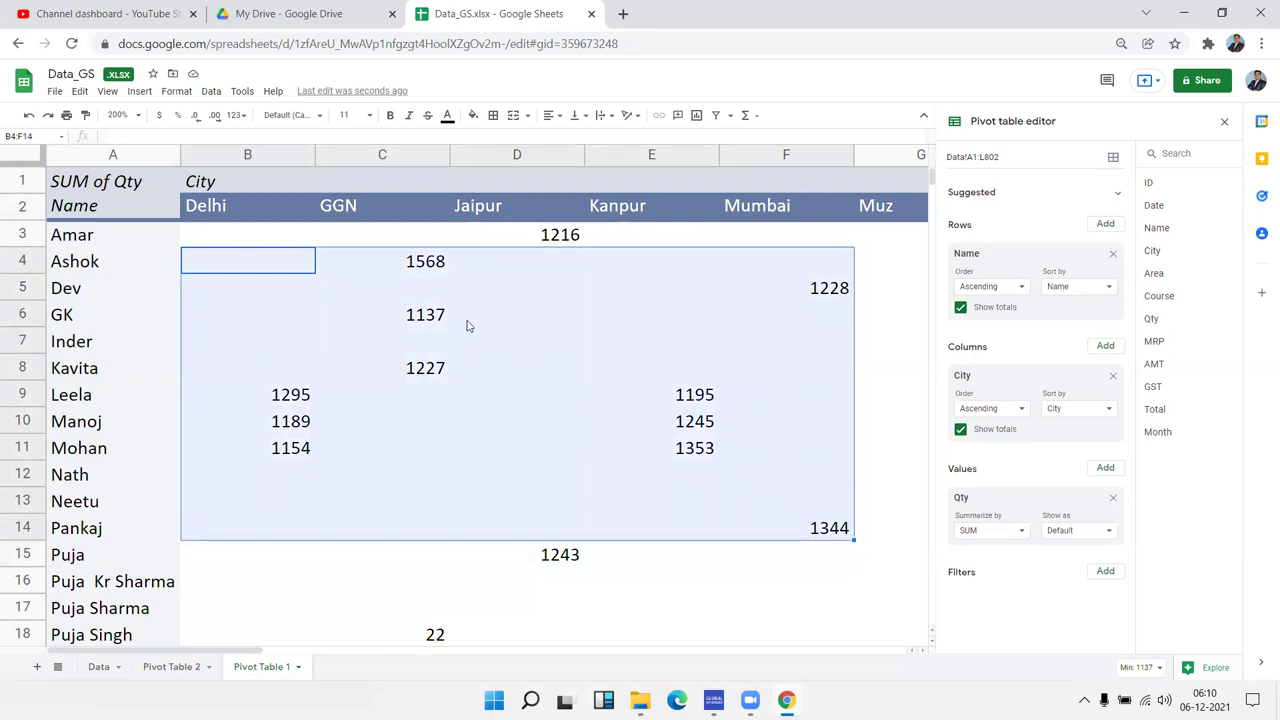
pyautogui.click(605, 314)
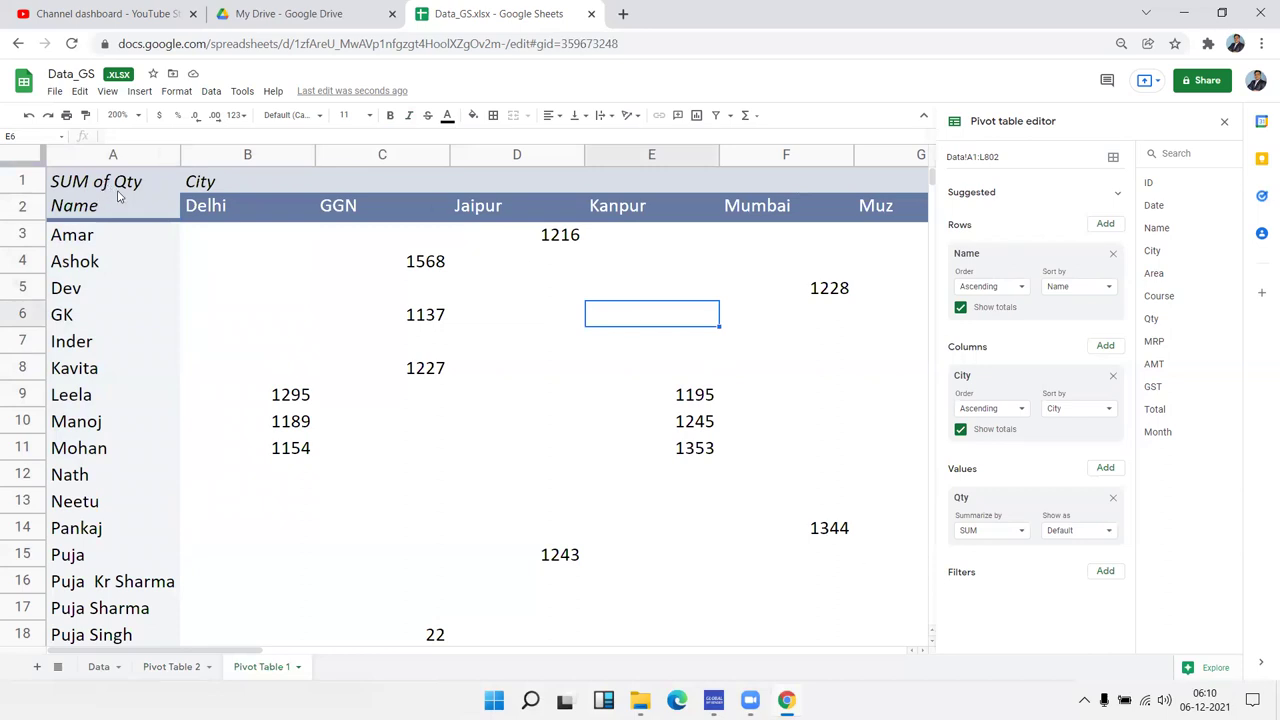
pyautogui.click(202, 665)
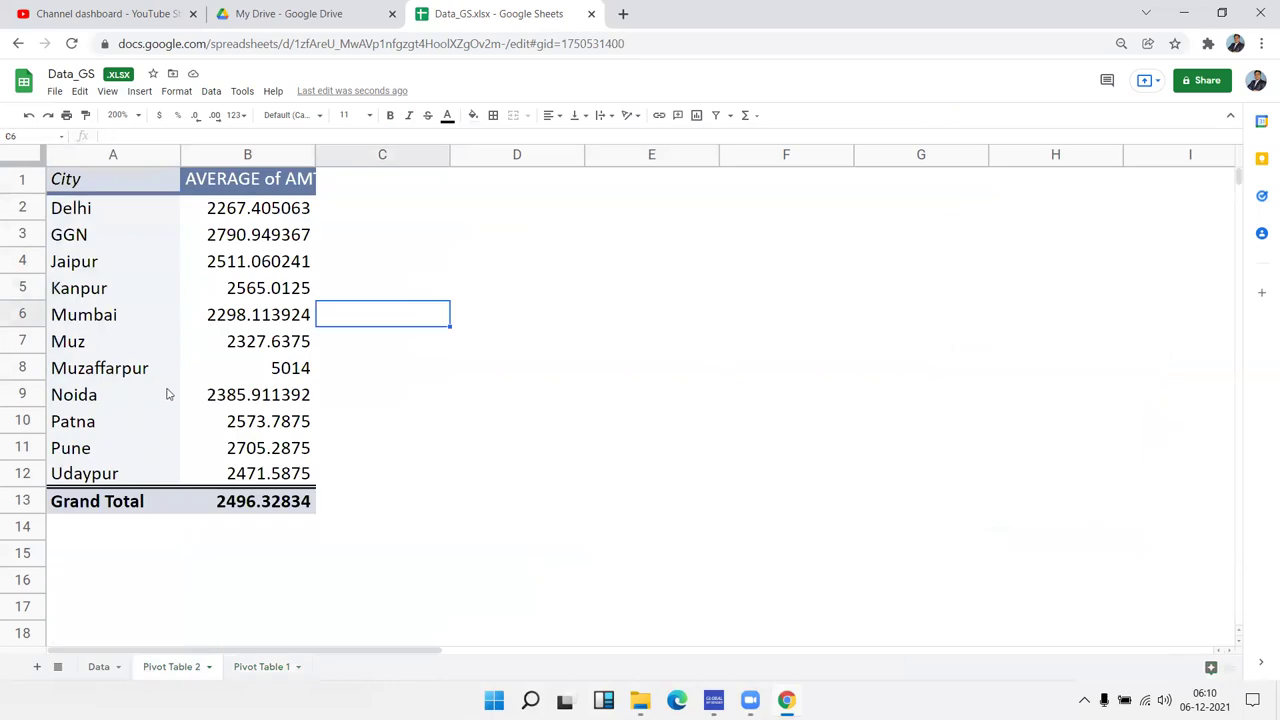
# Open the pivot editor for Pivot Table 2's AVERAGE of AMT by City, browsing the font list and Format menu
pyautogui.click(297, 511)
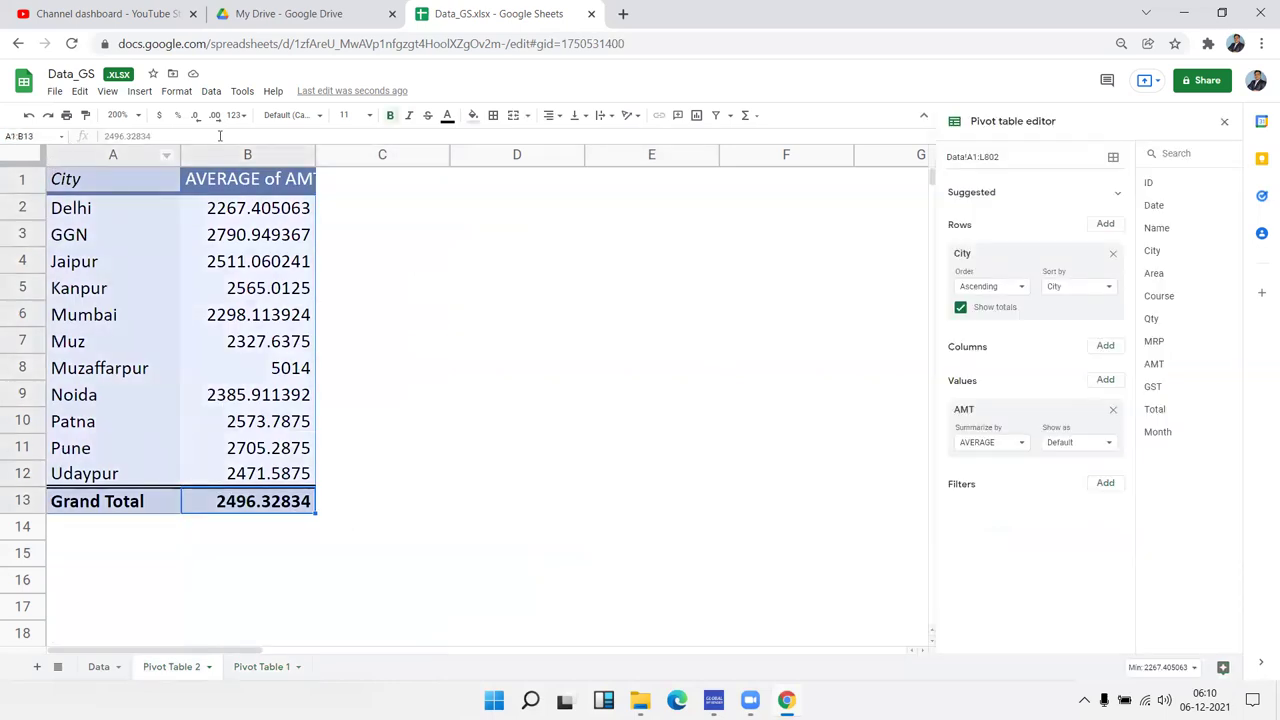
pyautogui.click(319, 117)
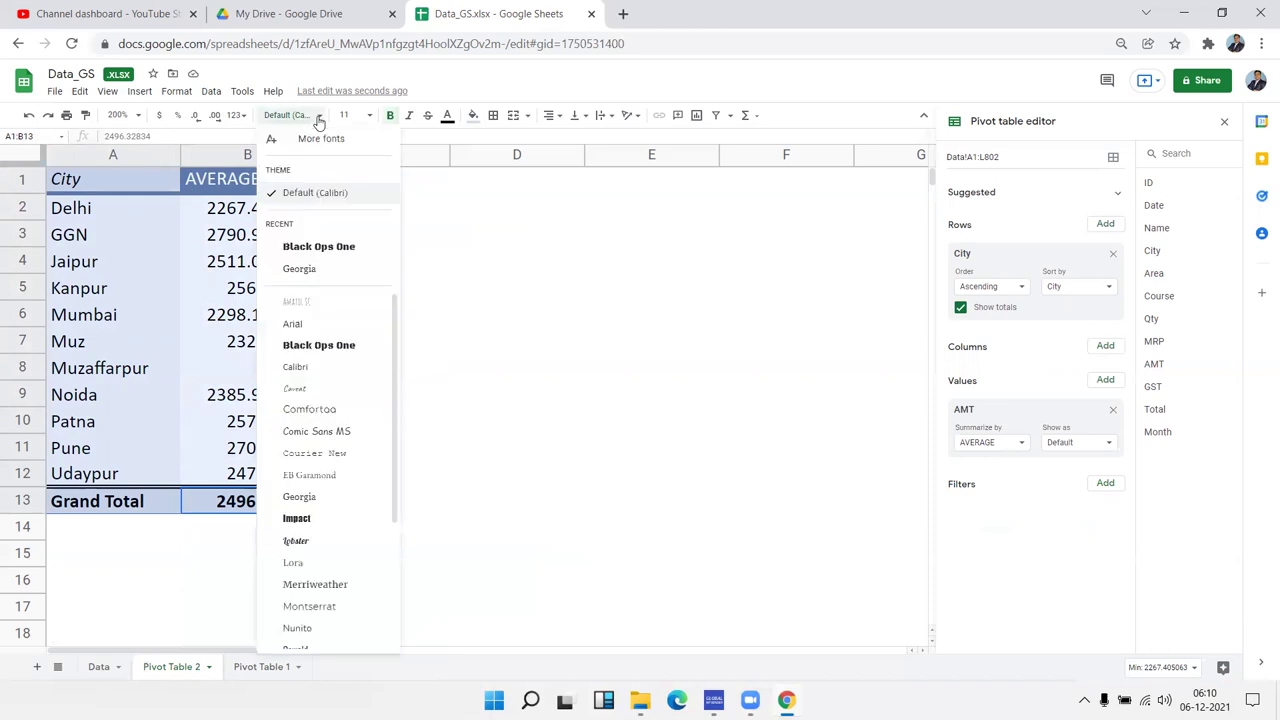
pyautogui.click(319, 117)
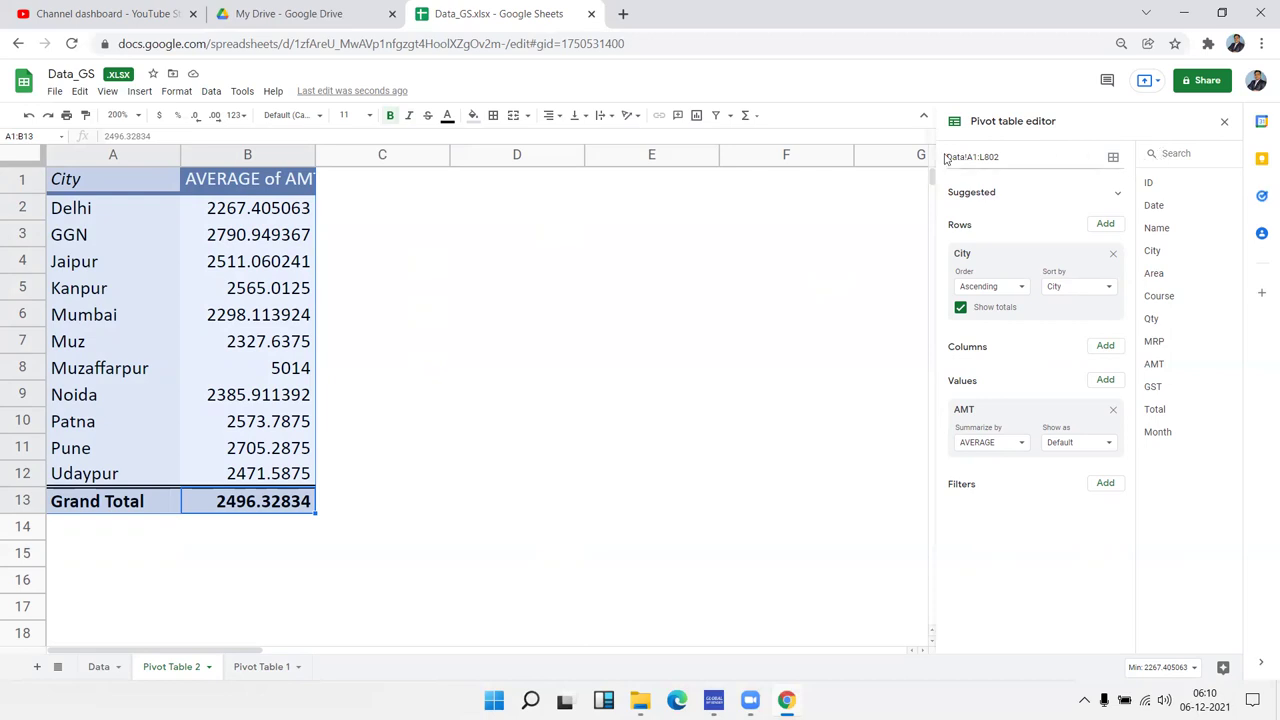
pyautogui.click(178, 91)
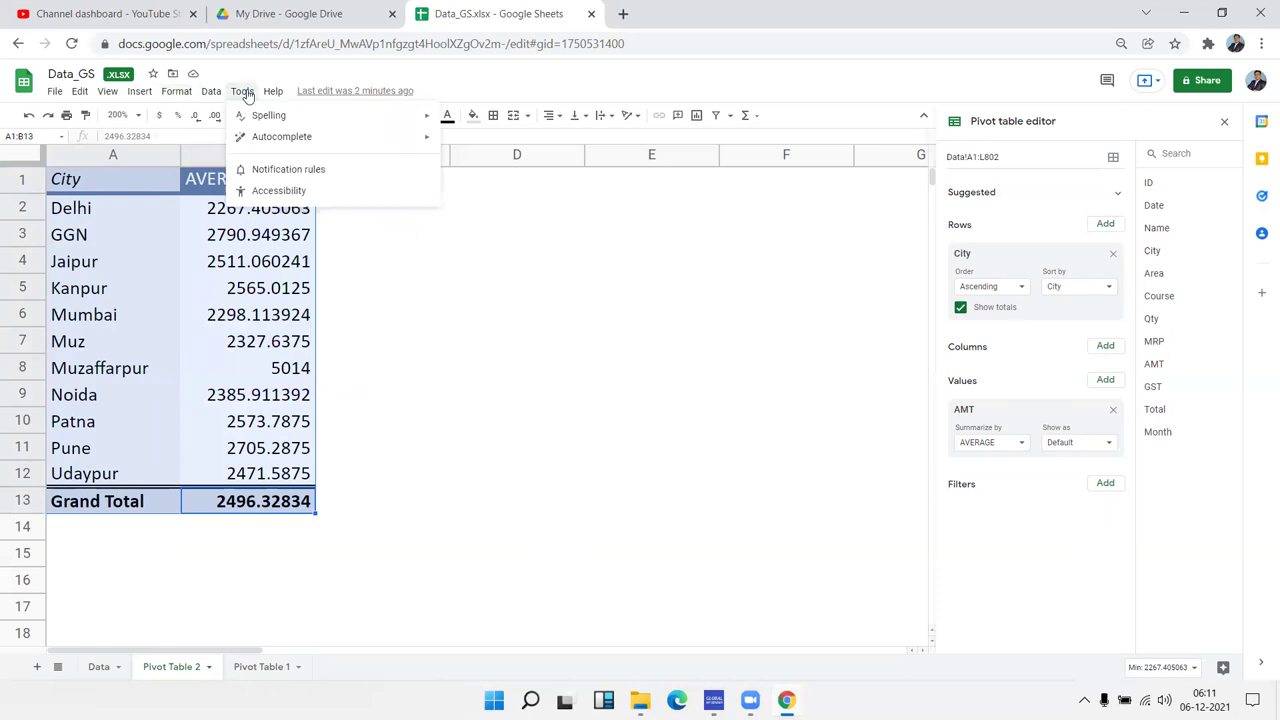
# Inspect the Delhi and GGN average values and the AVERAGE of AMT header
pyautogui.click(196, 271)
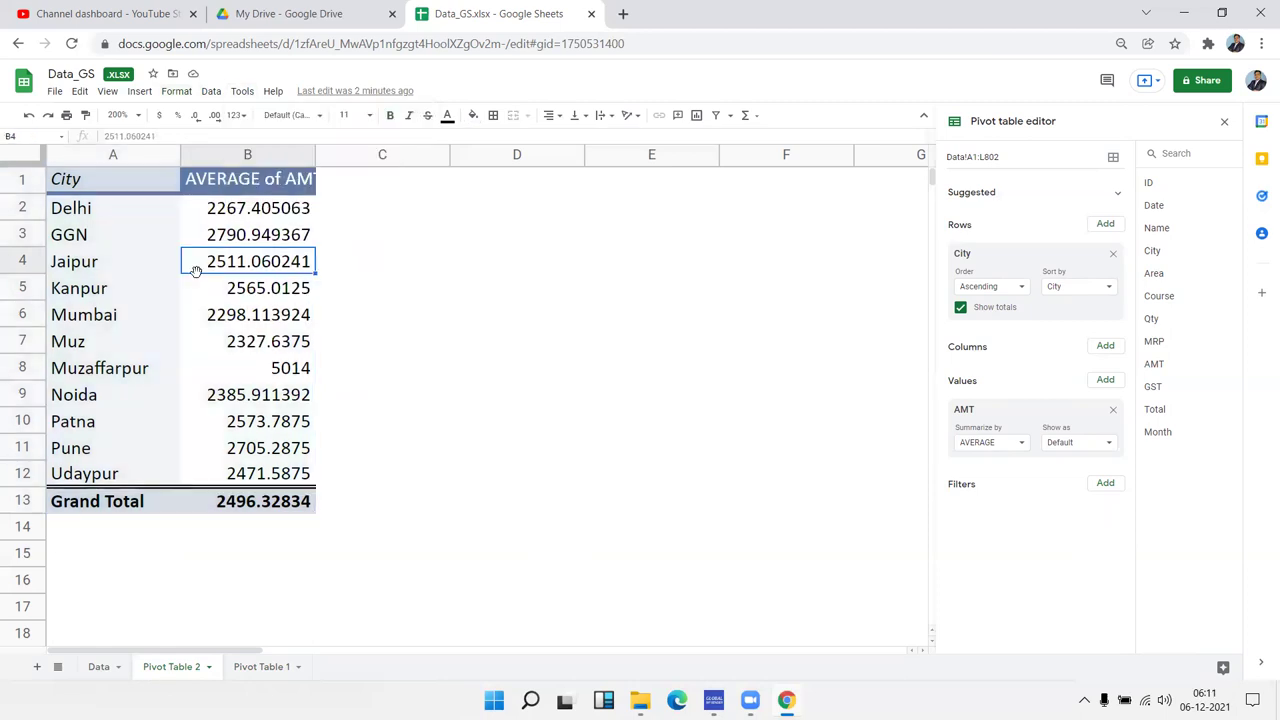
pyautogui.click(255, 208)
pyautogui.click(252, 177)
pyautogui.click(262, 232)
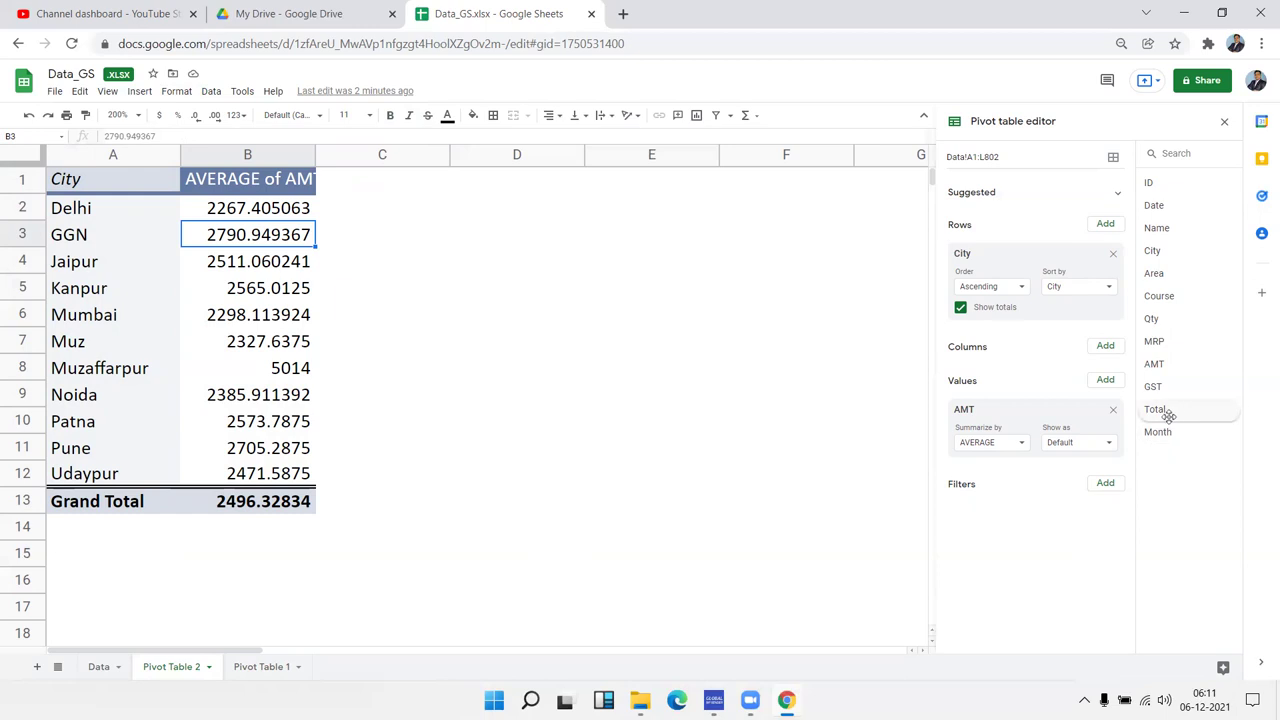
# Replace City with Month in the pivot rows and summarise AMT by SUM
pyautogui.click(1106, 225)
pyautogui.click(1108, 230)
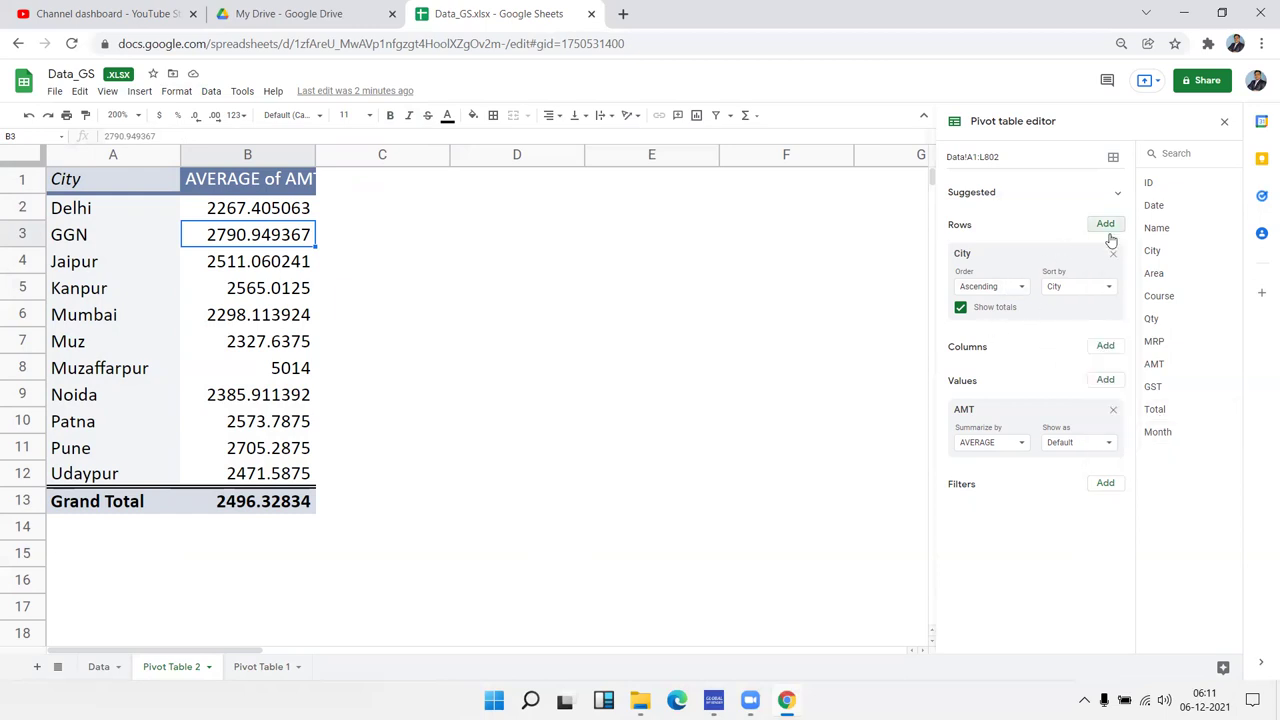
pyautogui.click(1113, 255)
pyautogui.click(1112, 226)
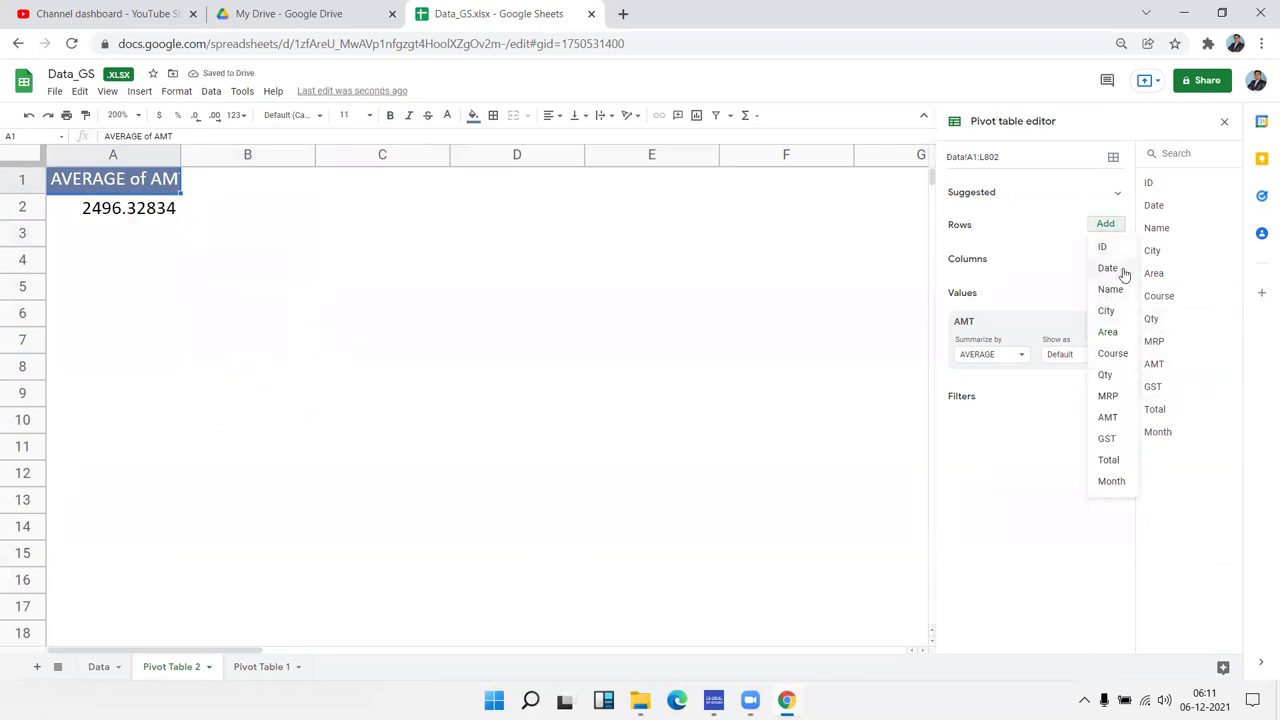
pyautogui.click(1112, 481)
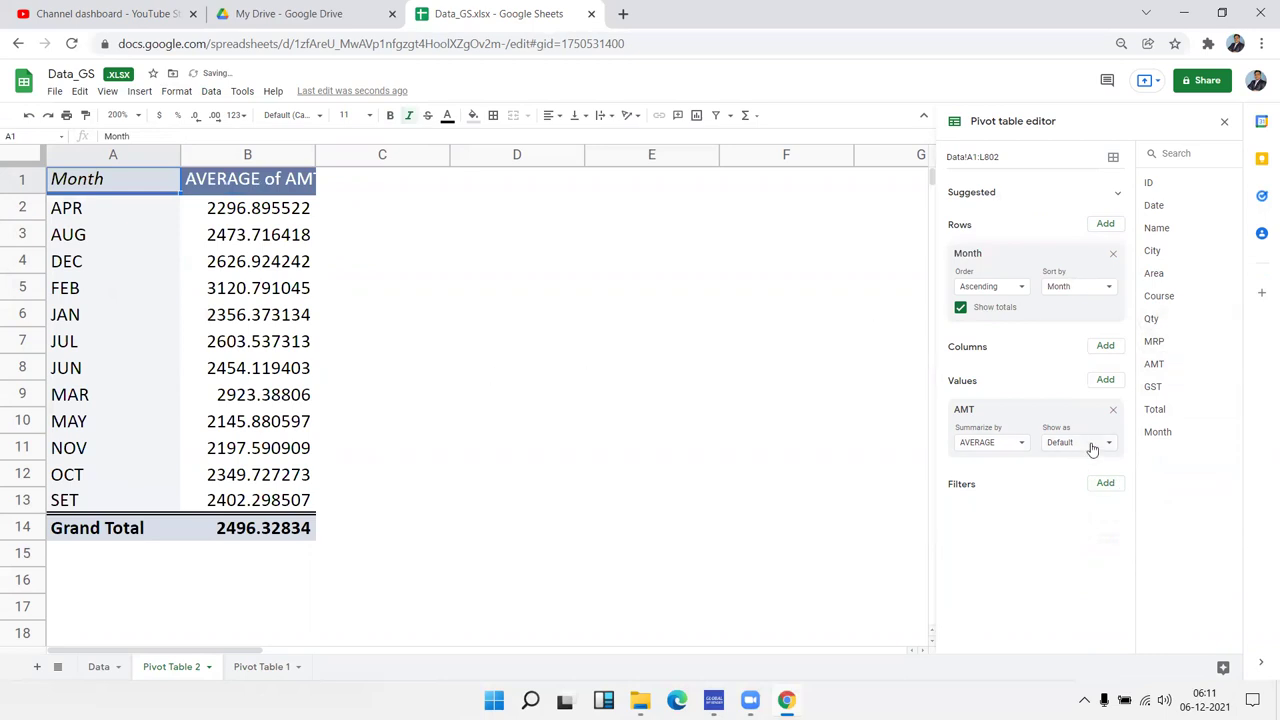
pyautogui.click(989, 442)
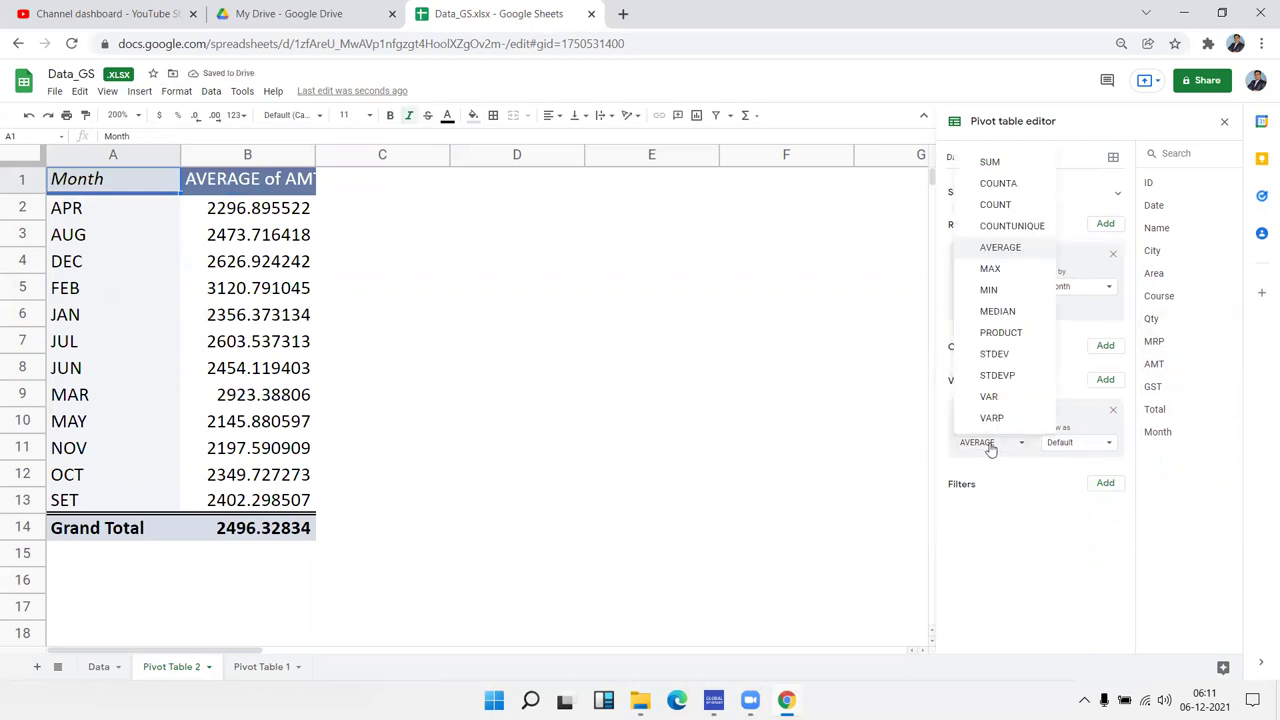
pyautogui.click(1004, 163)
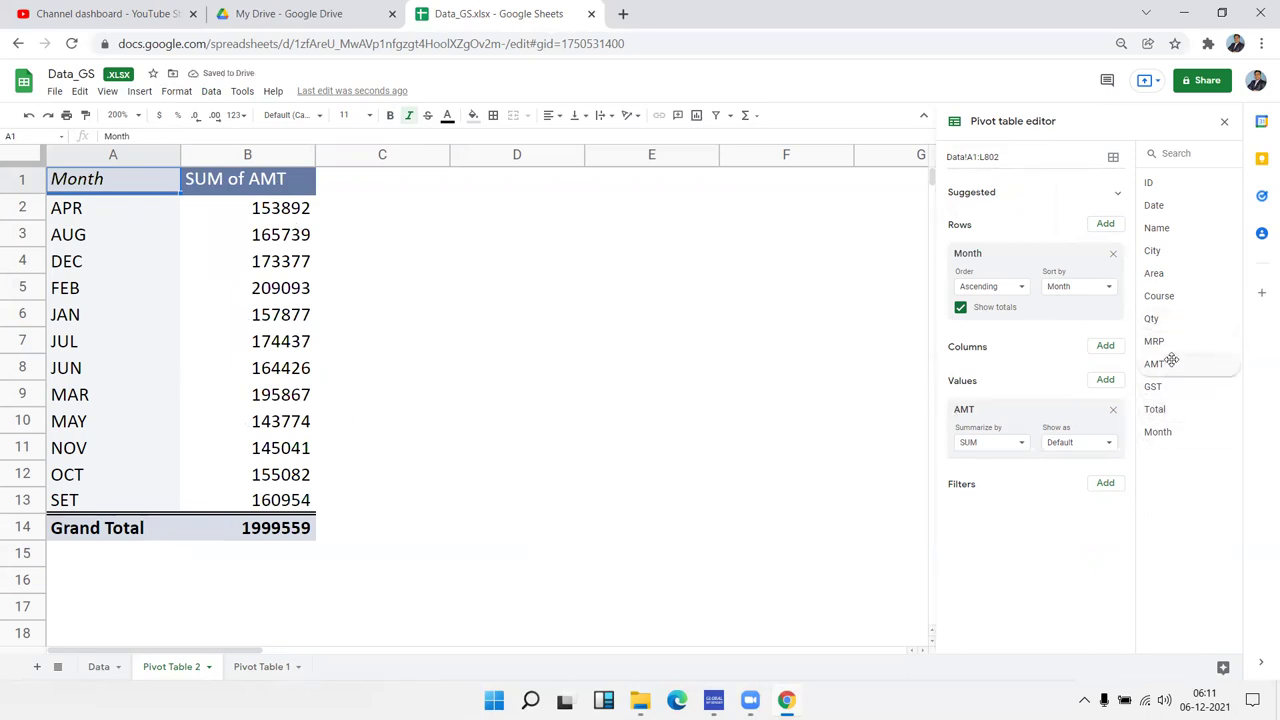
# Add AMT as a second value column shown as % of column
pyautogui.click(1105, 380)
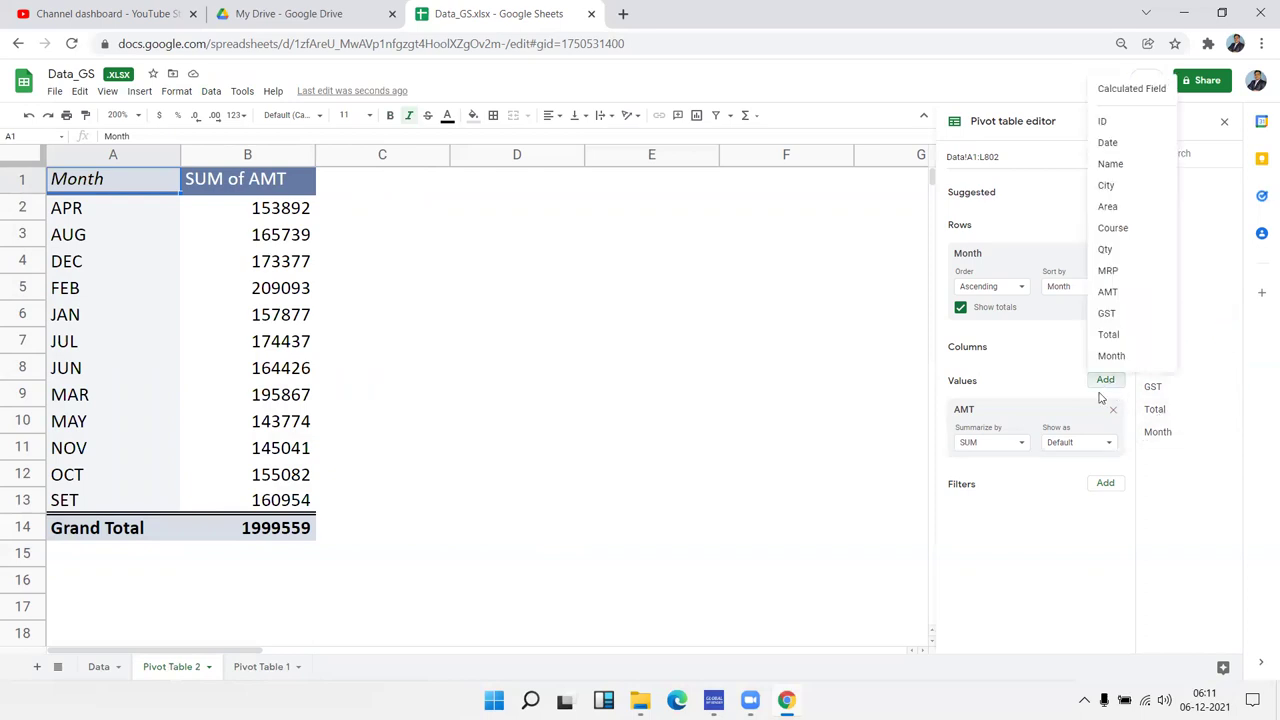
pyautogui.click(1140, 292)
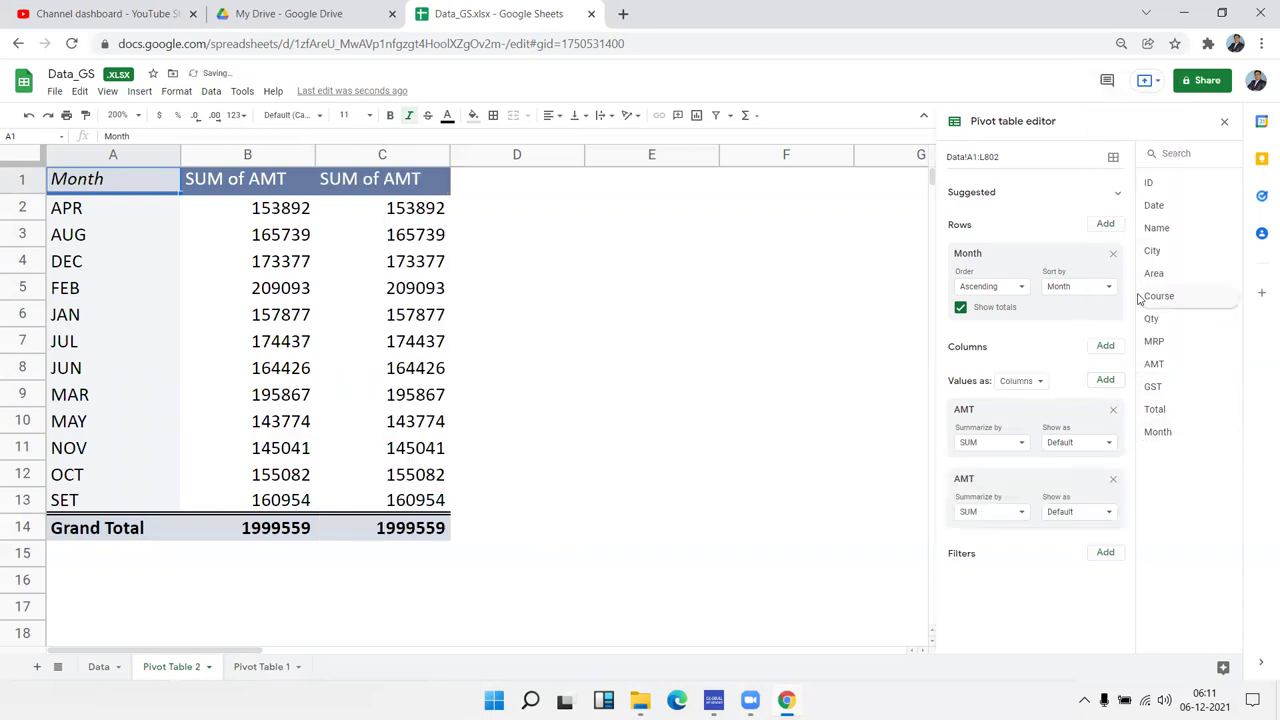
pyautogui.click(1106, 518)
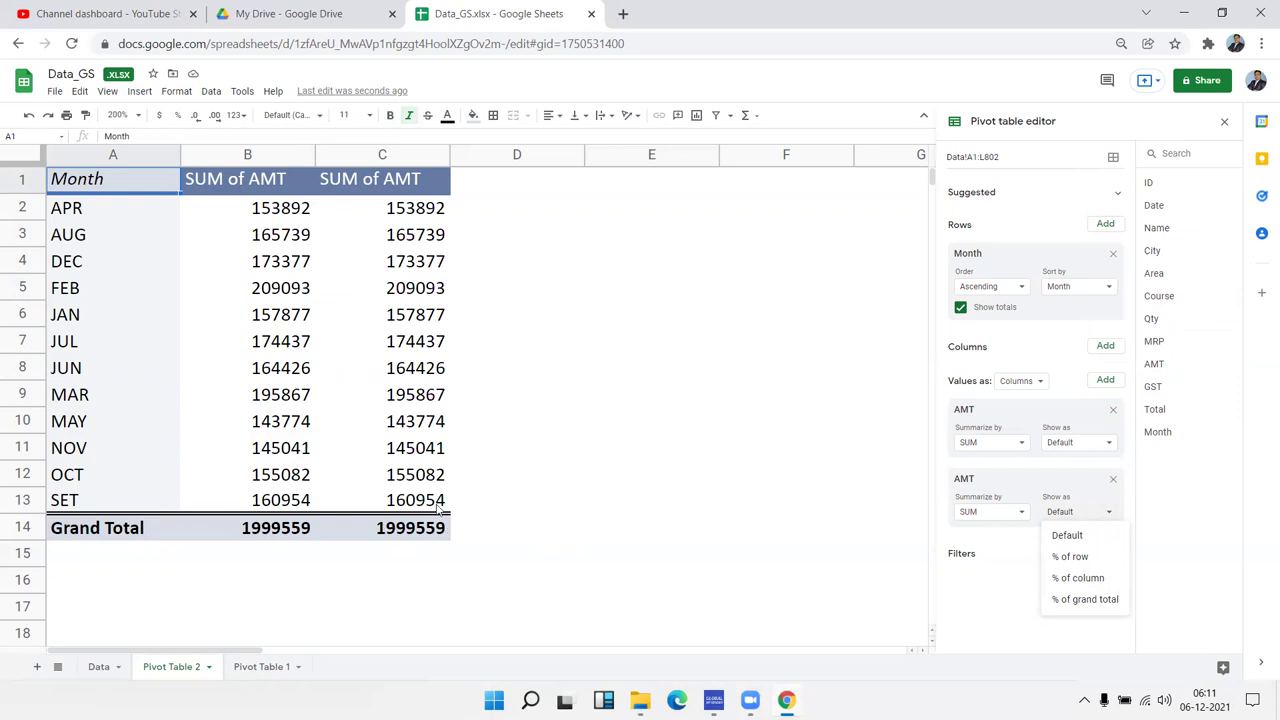
pyautogui.click(1080, 579)
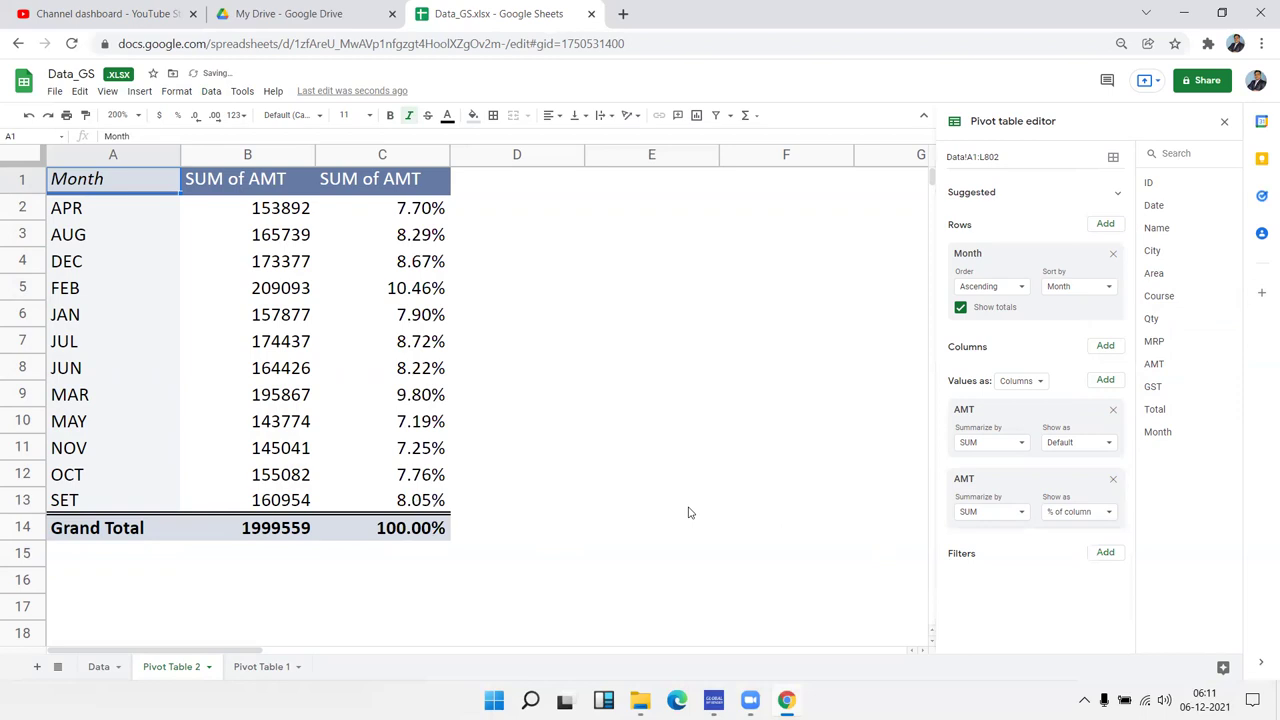
pyautogui.moveTo(100, 212); pyautogui.dragTo(435, 216)
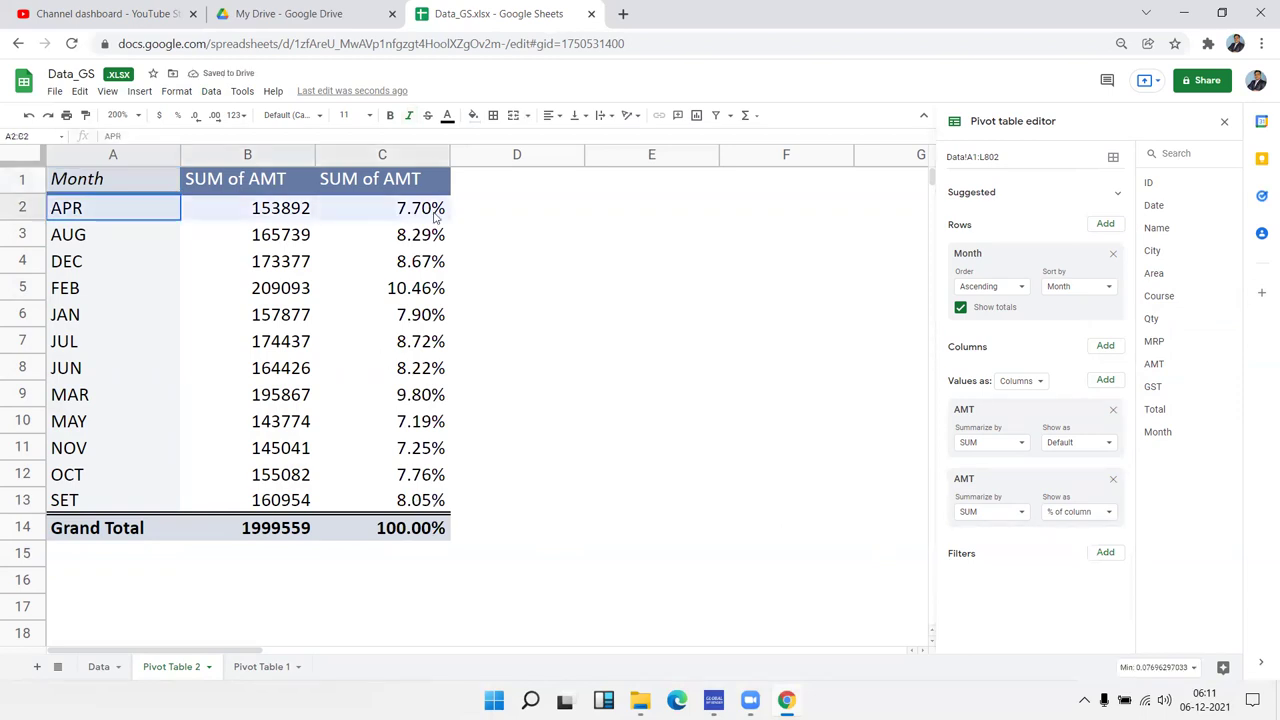
pyautogui.moveTo(150, 238); pyautogui.dragTo(405, 245)
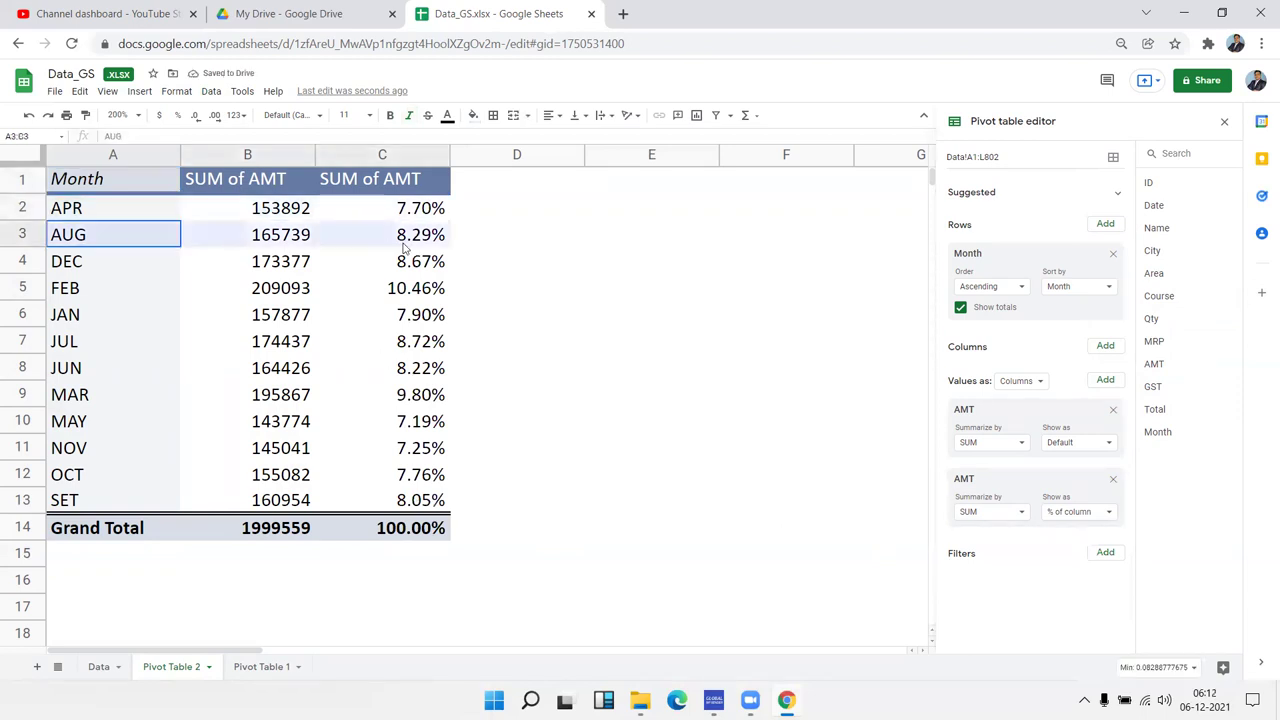
pyautogui.click(83, 212)
pyautogui.rightClick(83, 212)
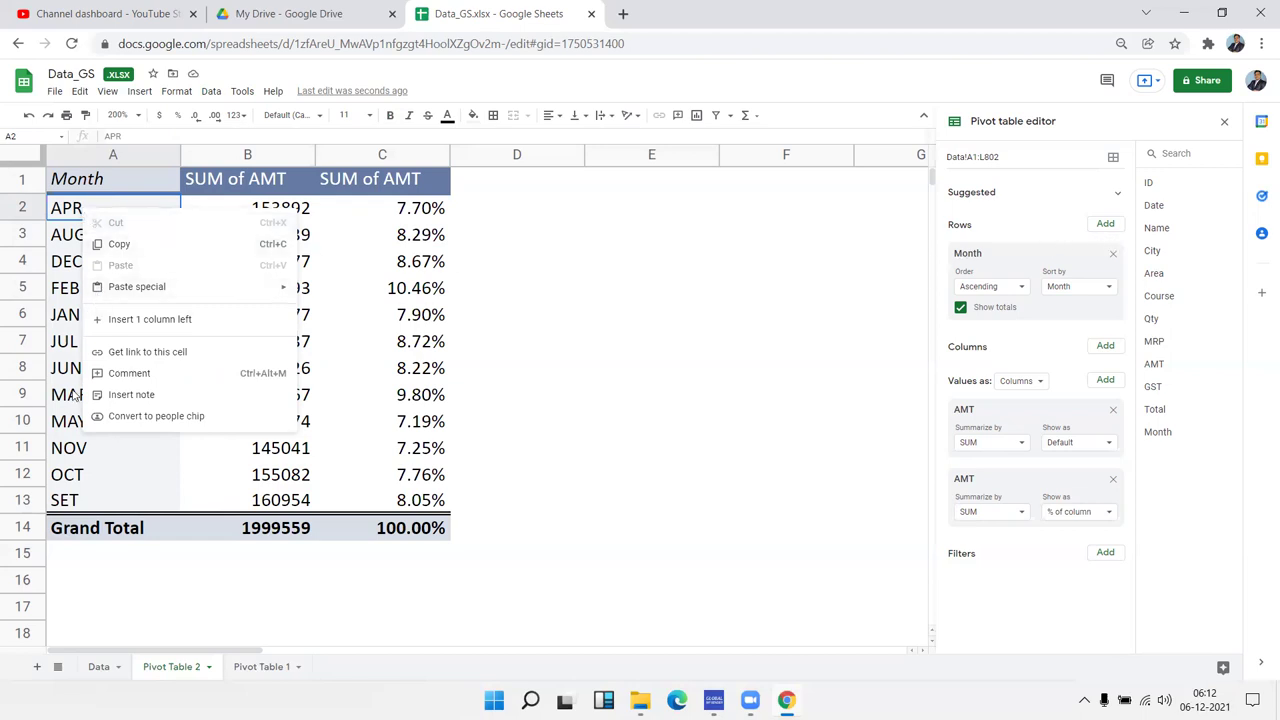
pyautogui.click(61, 272)
pyautogui.click(75, 478)
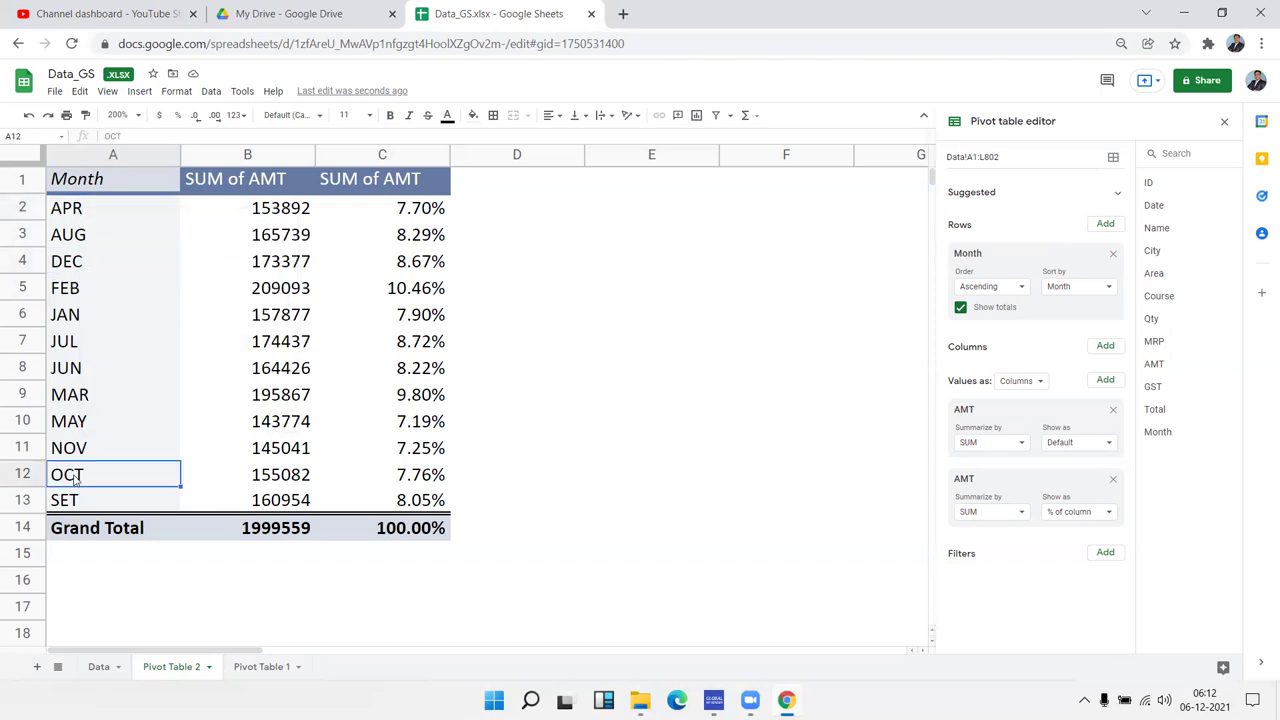
pyautogui.click(84, 368)
pyautogui.click(67, 315)
pyautogui.rightClick(68, 313)
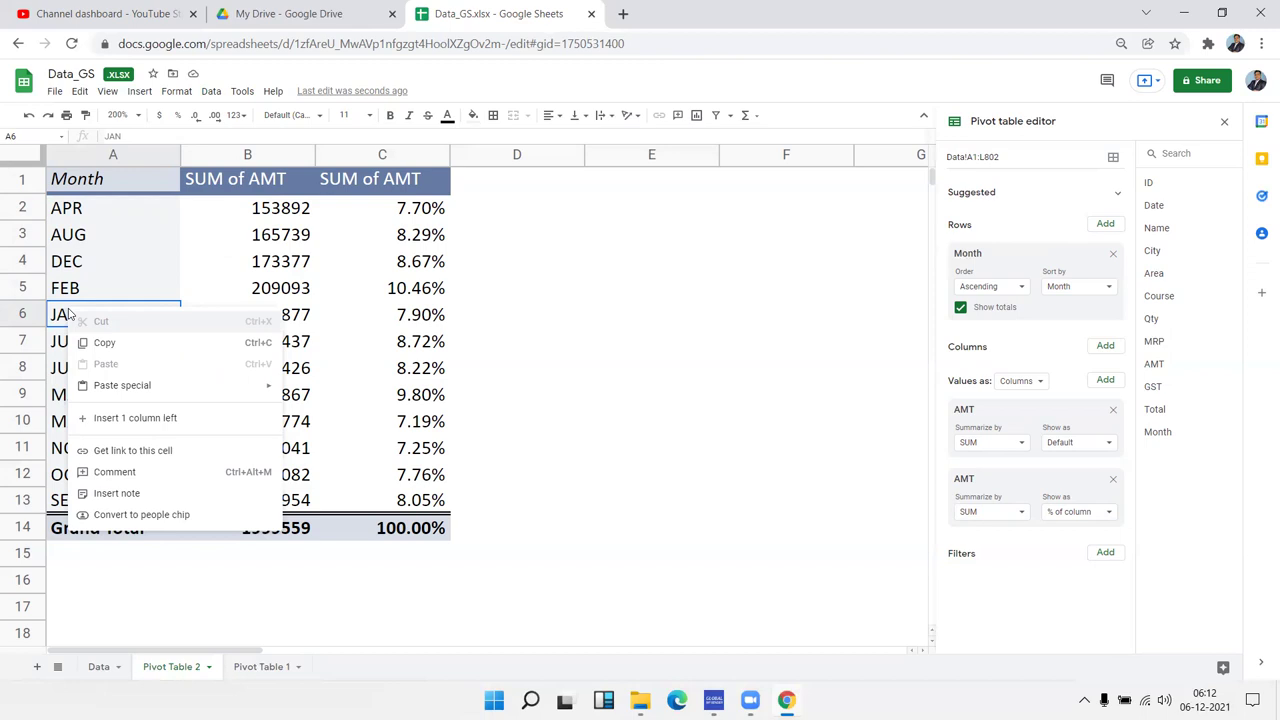
pyautogui.click(531, 387)
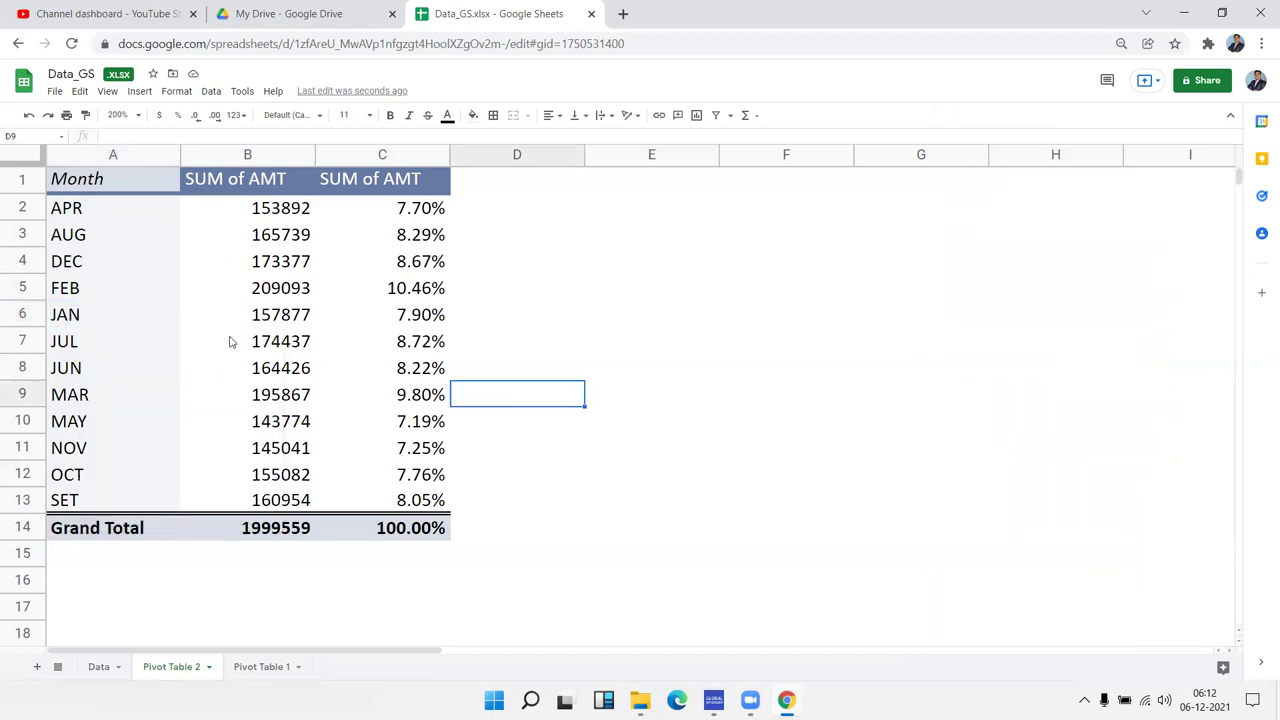
pyautogui.rightClick(292, 341)
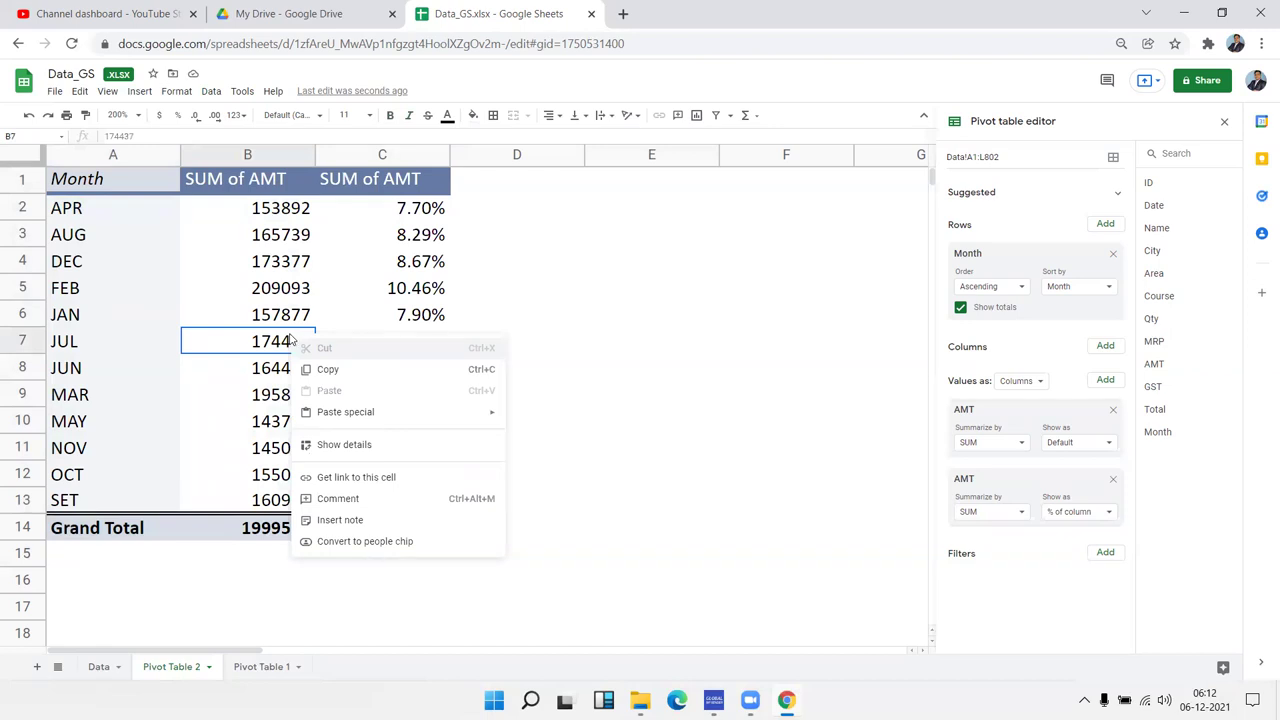
pyautogui.click(138, 340)
pyautogui.click(98, 318)
pyautogui.moveTo(104, 326); pyautogui.dragTo(116, 215)
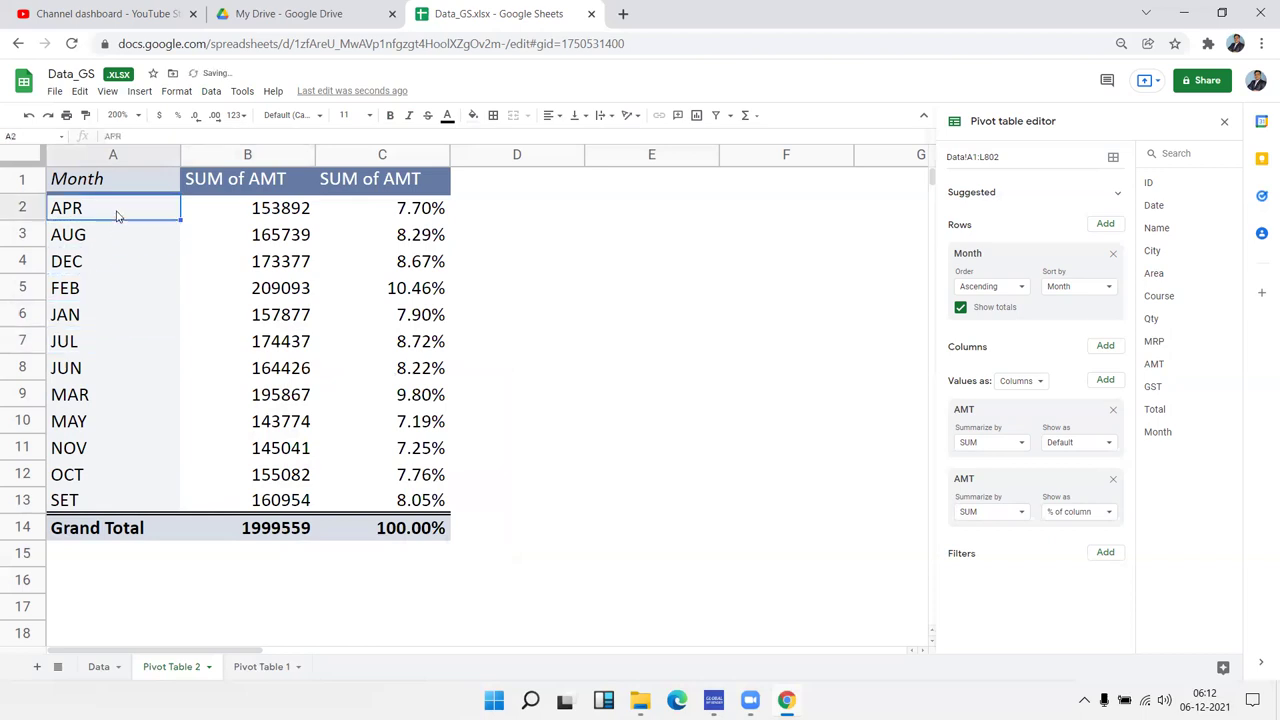
pyautogui.click(115, 322)
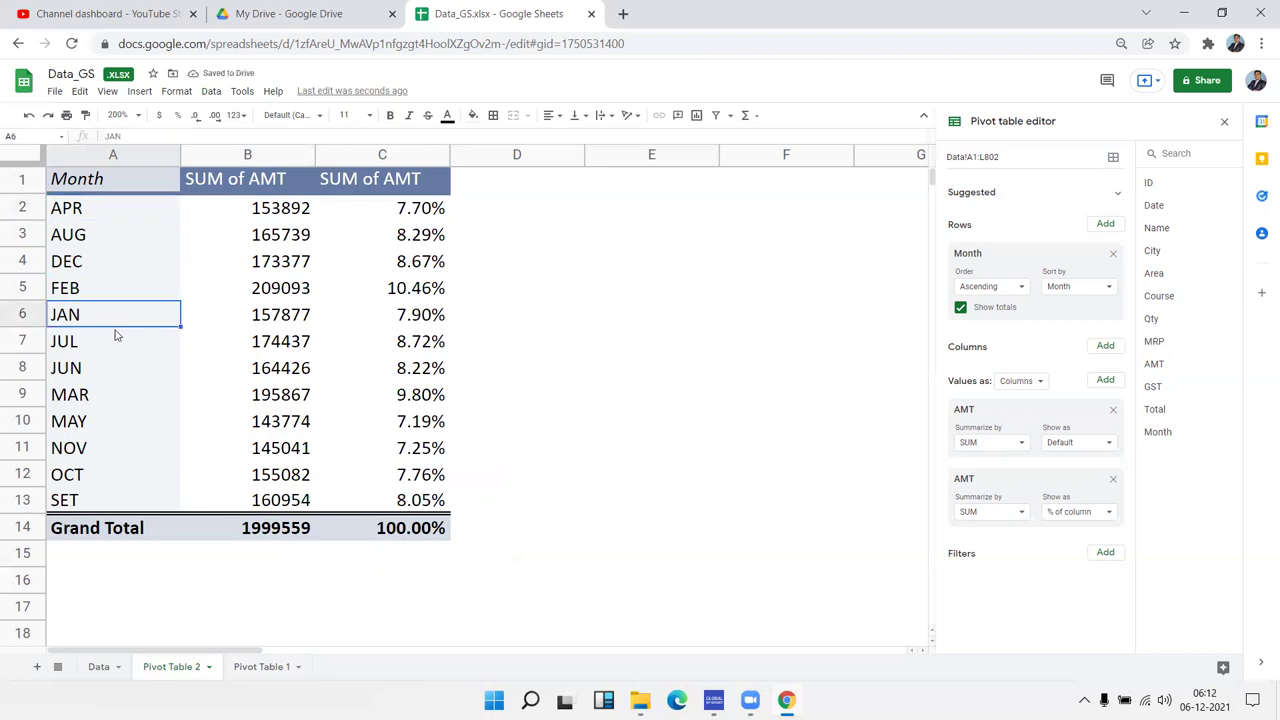
pyautogui.moveTo(115, 327)
pyautogui.mouseDown()
pyautogui.moveTo(117, 353)
pyautogui.moveTo(128, 224)
pyautogui.mouseUp()
pyautogui.moveTo(123, 309); pyautogui.dragTo(330, 314)
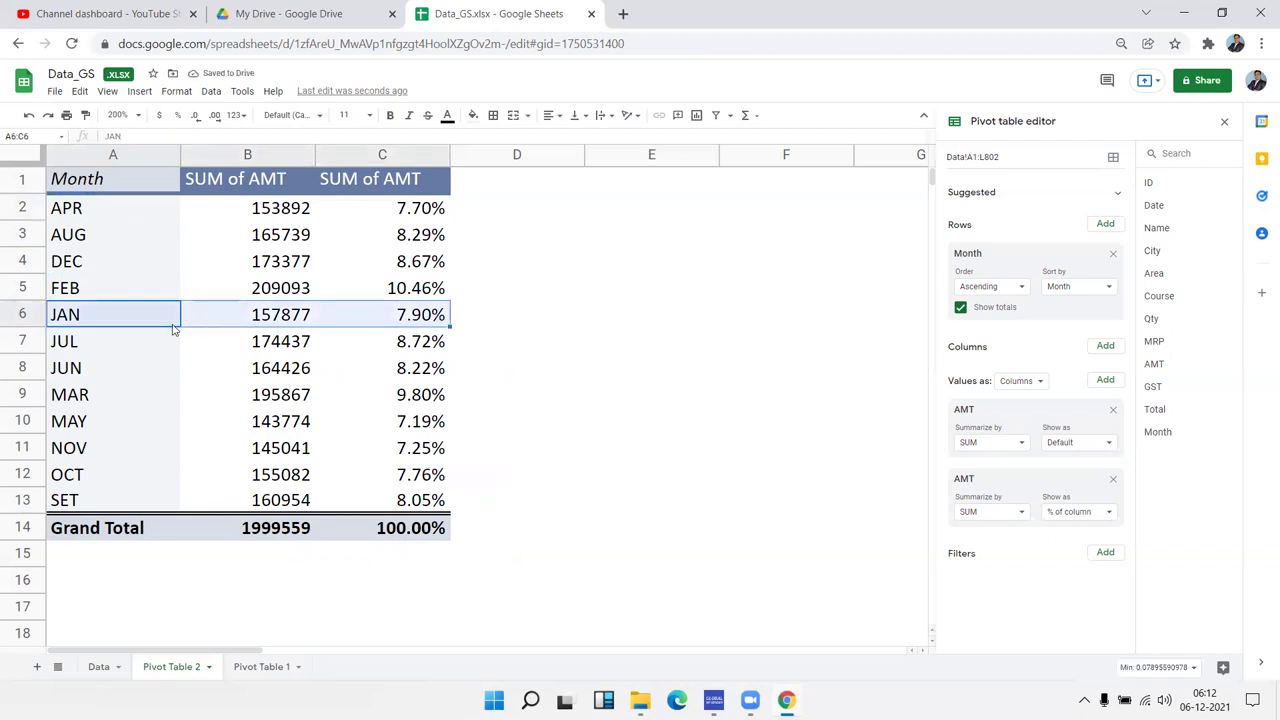
pyautogui.moveTo(165, 327); pyautogui.dragTo(171, 208)
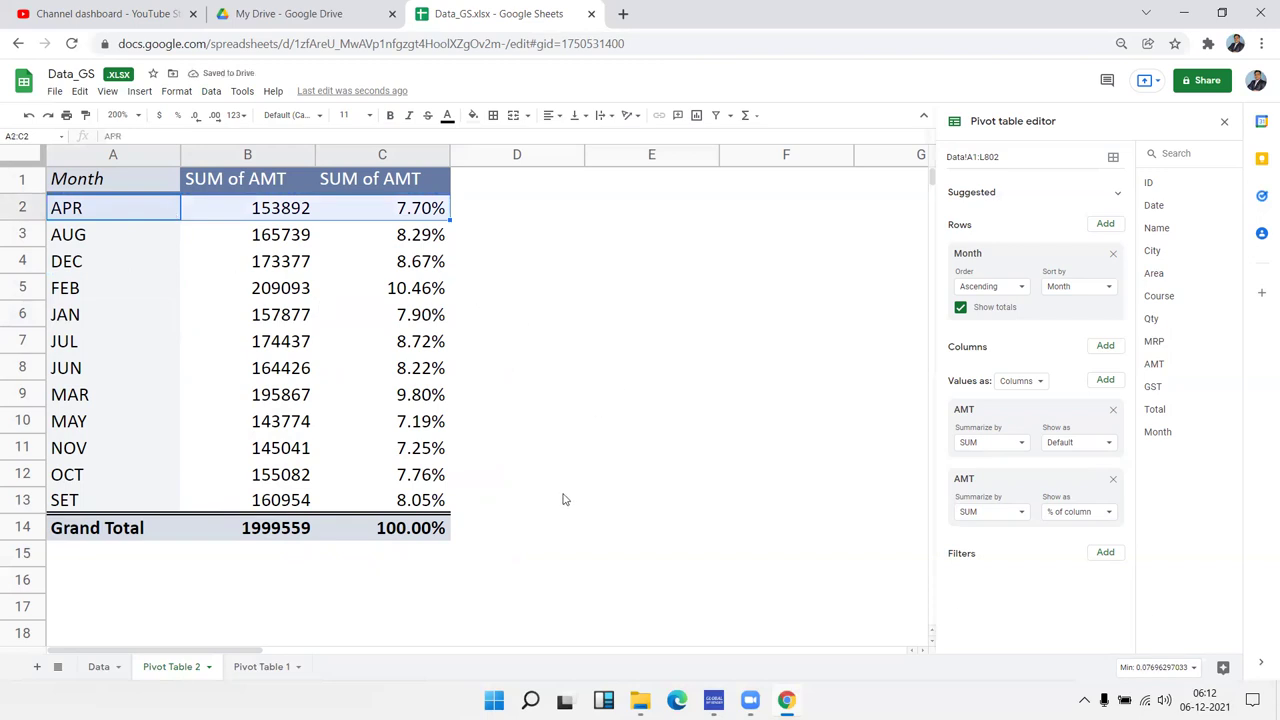
pyautogui.click(410, 494)
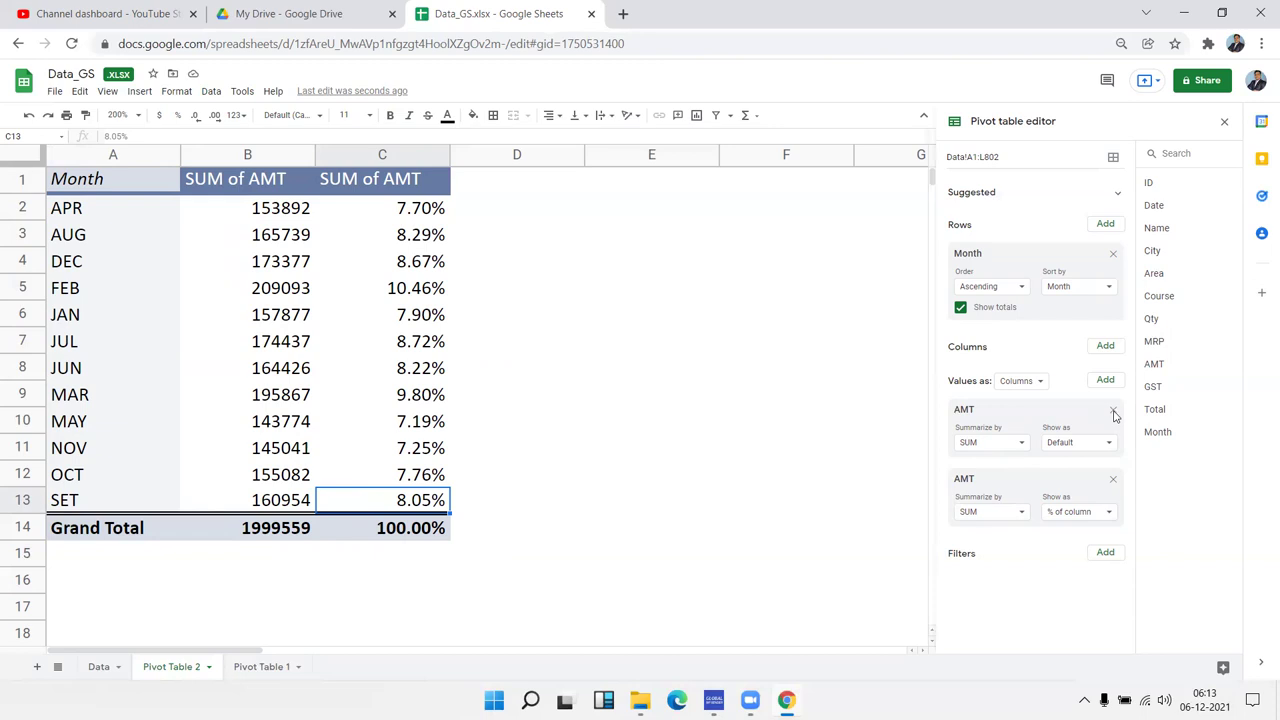
# Remove the % of column AMT value and add Area as pivot columns
pyautogui.click(1114, 482)
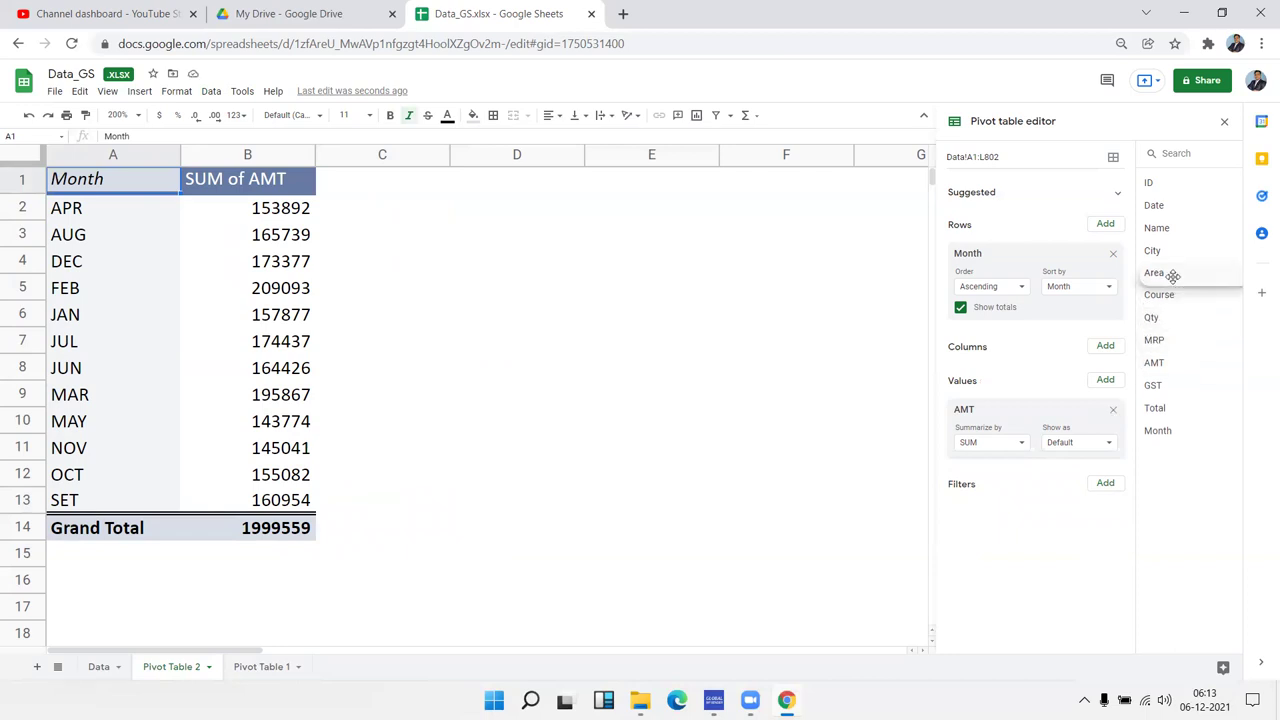
pyautogui.click(1106, 345)
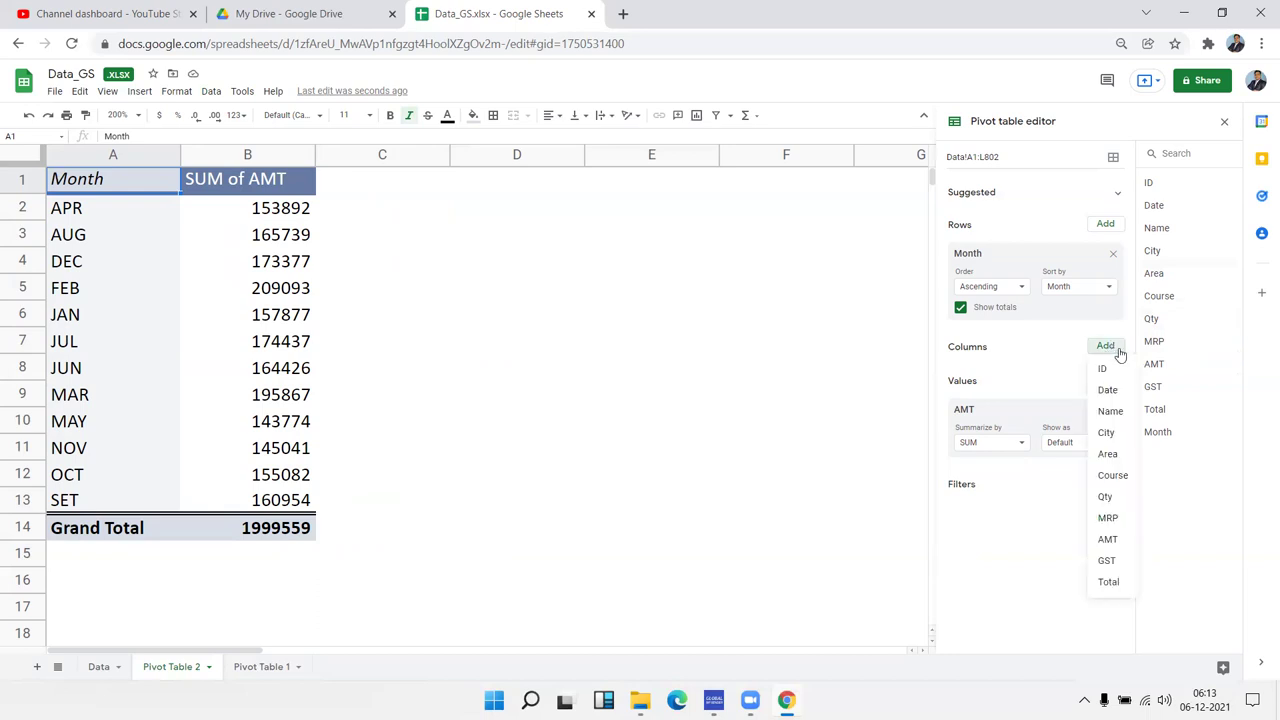
pyautogui.click(1108, 454)
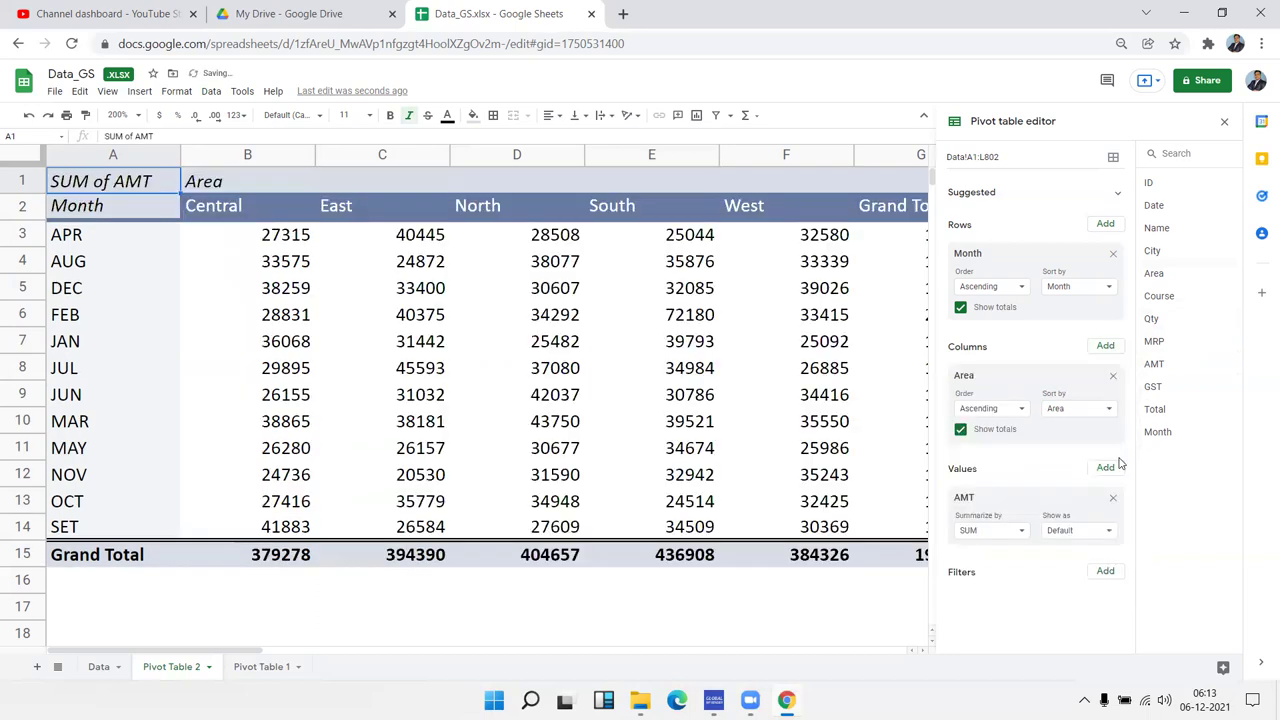
pyautogui.click(487, 244)
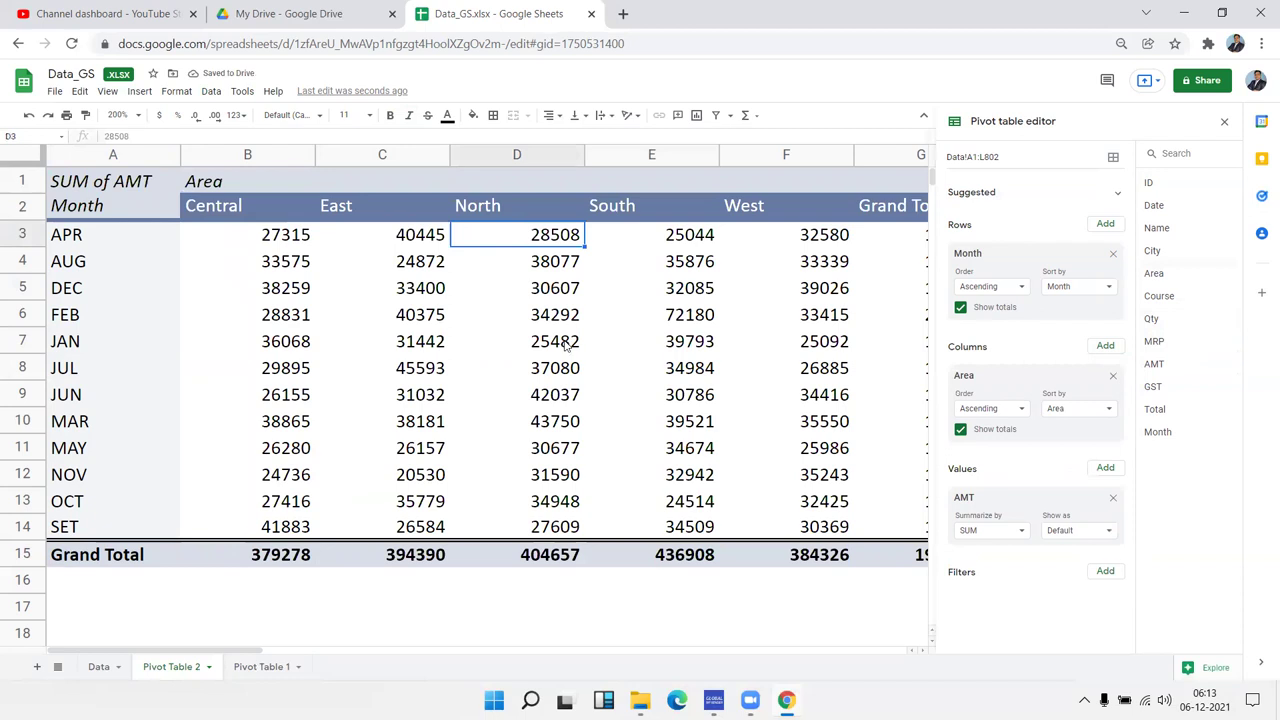
# Zoom to 150% and select the monthly Grand Totals and APR area amounts
pyautogui.click(120, 115)
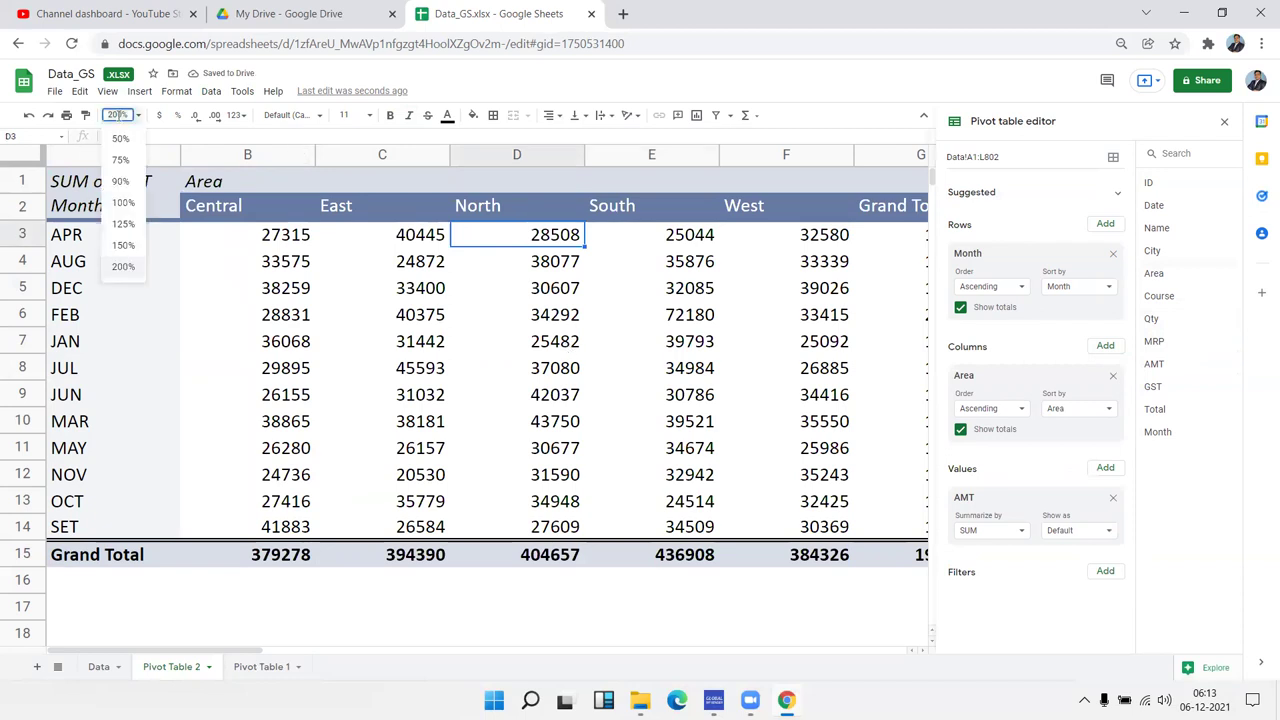
pyautogui.click(123, 246)
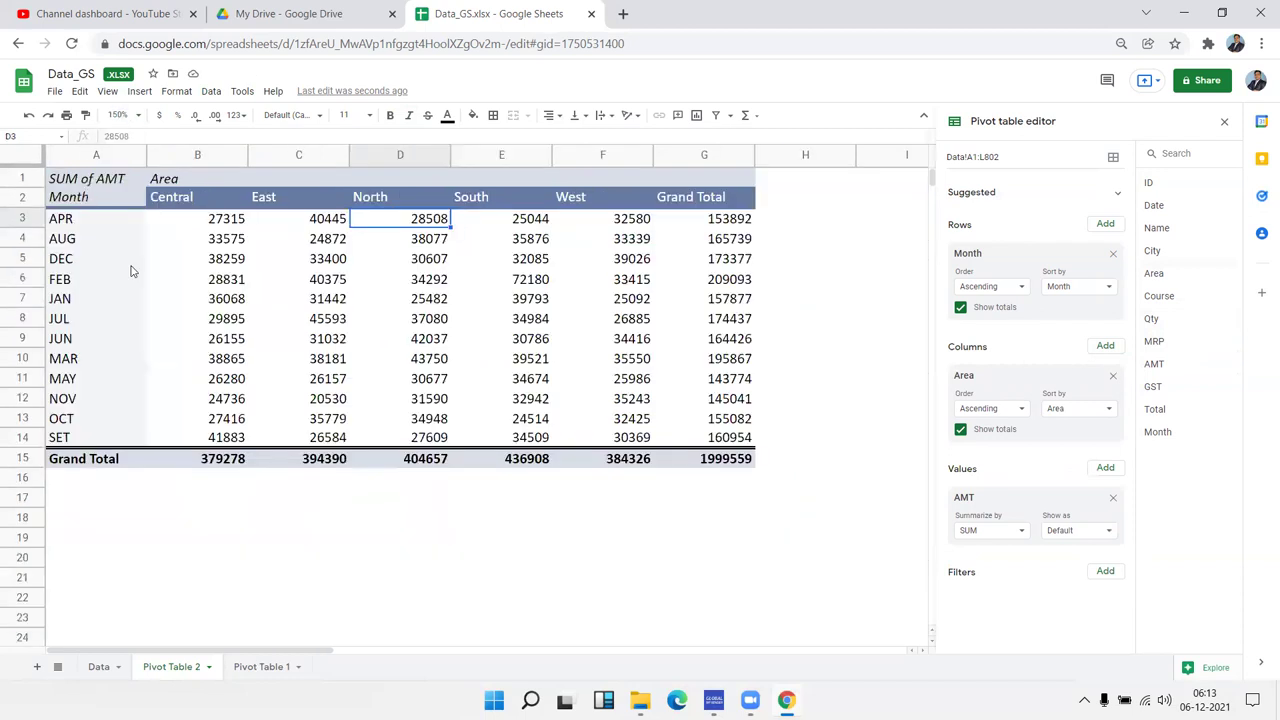
pyautogui.click(430, 358)
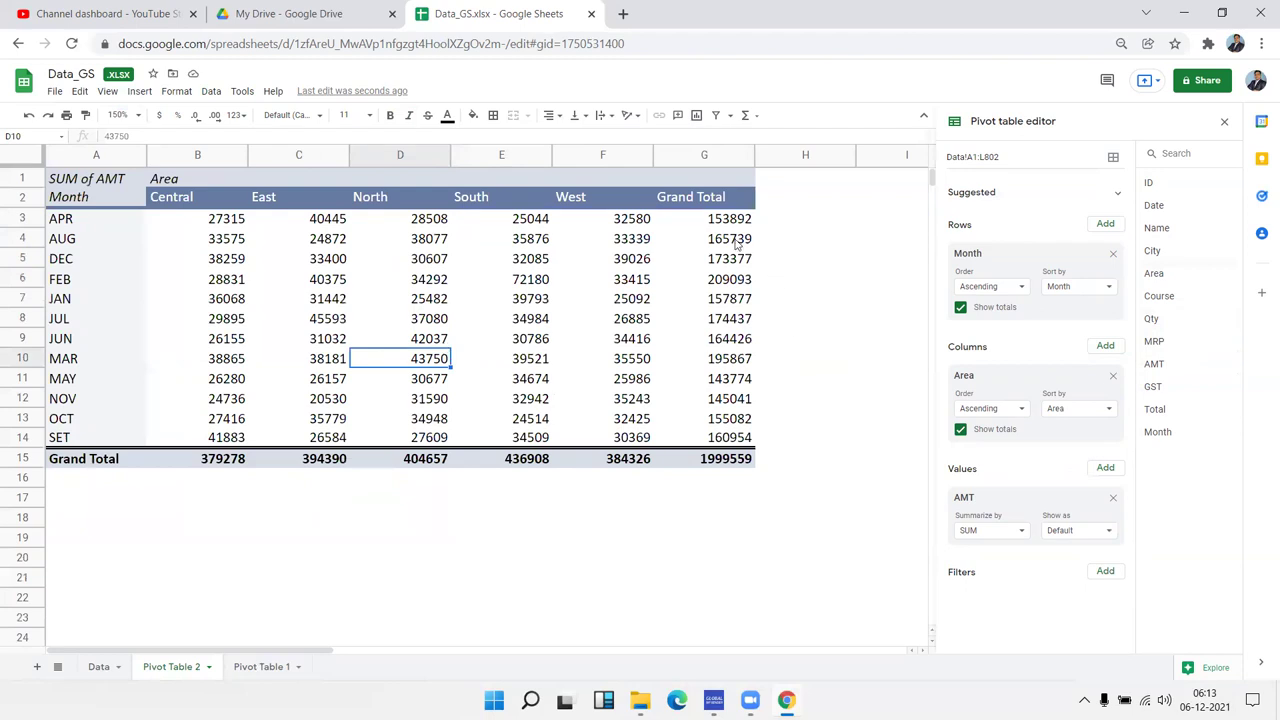
pyautogui.moveTo(729, 226); pyautogui.dragTo(745, 381)
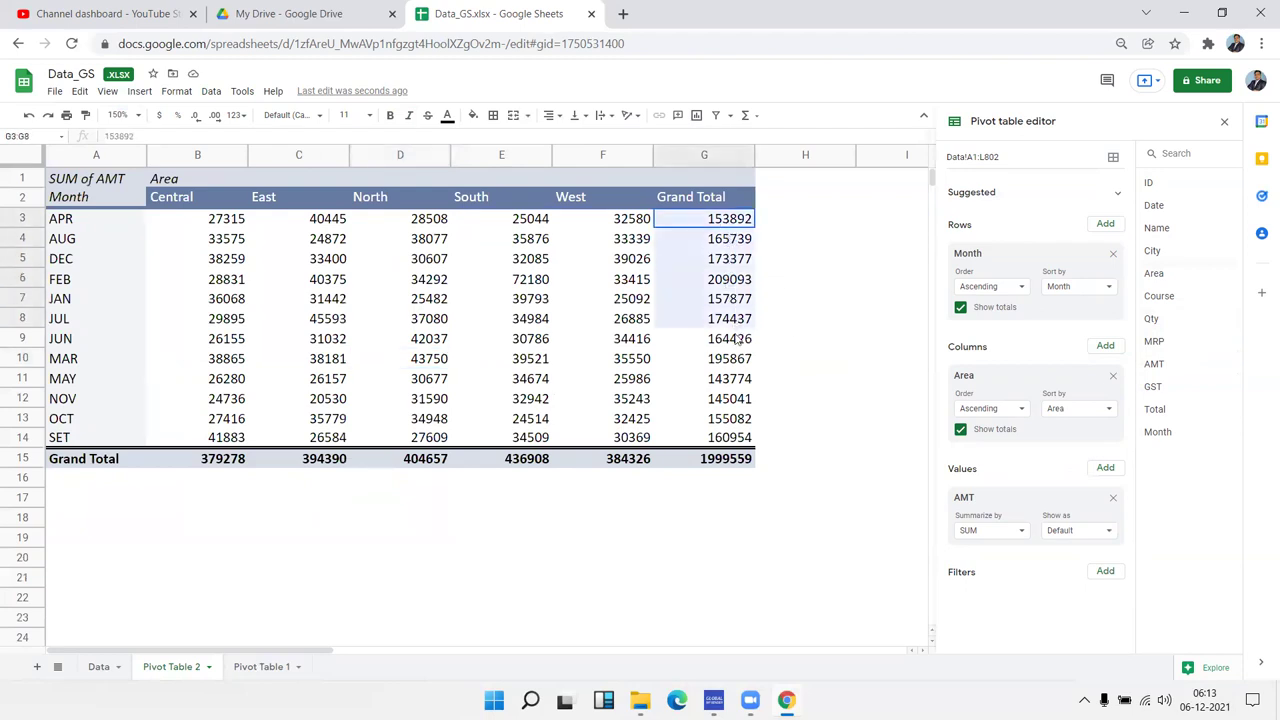
pyautogui.moveTo(745, 381); pyautogui.dragTo(733, 440)
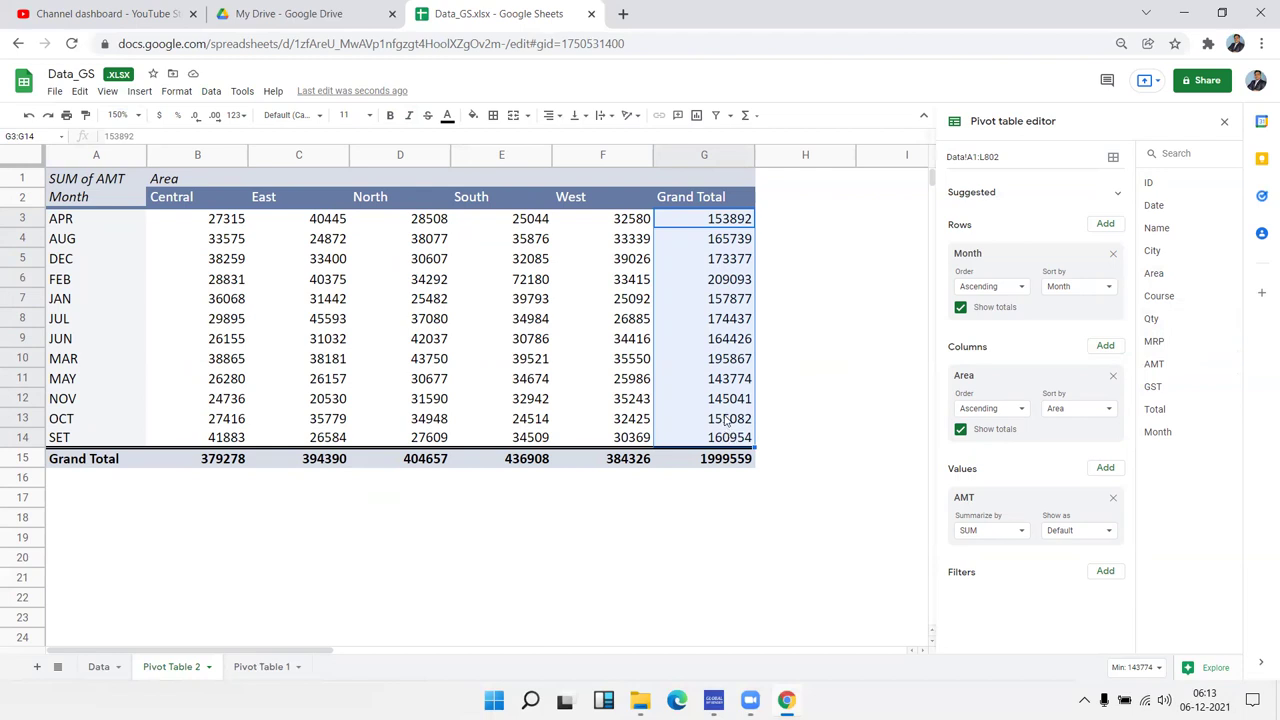
pyautogui.click(727, 224)
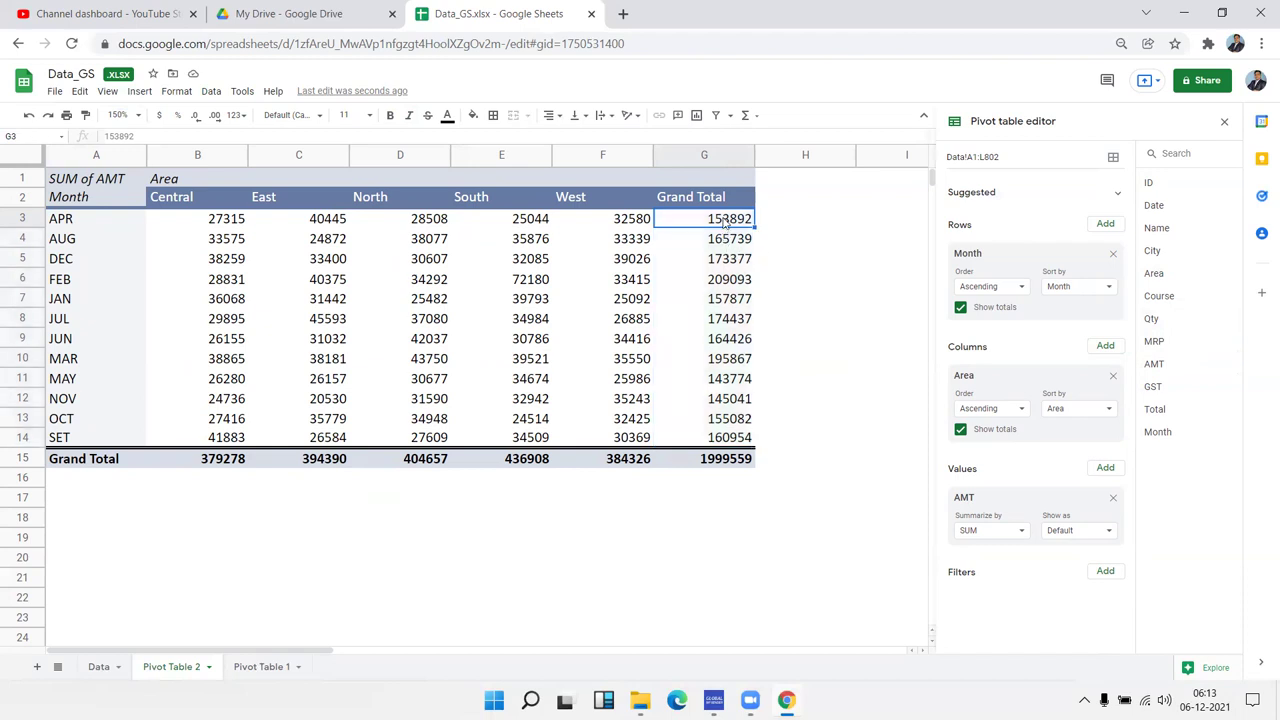
pyautogui.moveTo(645, 228)
pyautogui.mouseDown()
pyautogui.moveTo(242, 207)
pyautogui.moveTo(211, 219)
pyautogui.mouseUp()
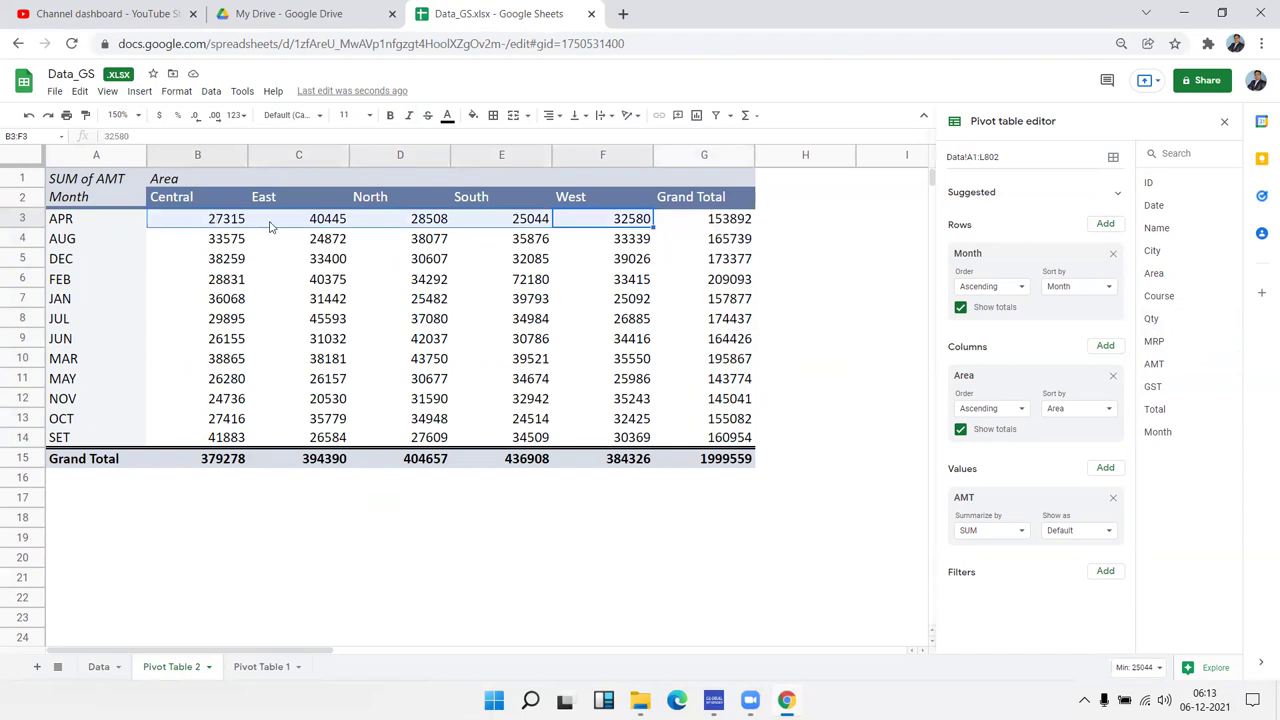
# Show AMT values as % of row and check the APR and AUG shares
pyautogui.click(1062, 530)
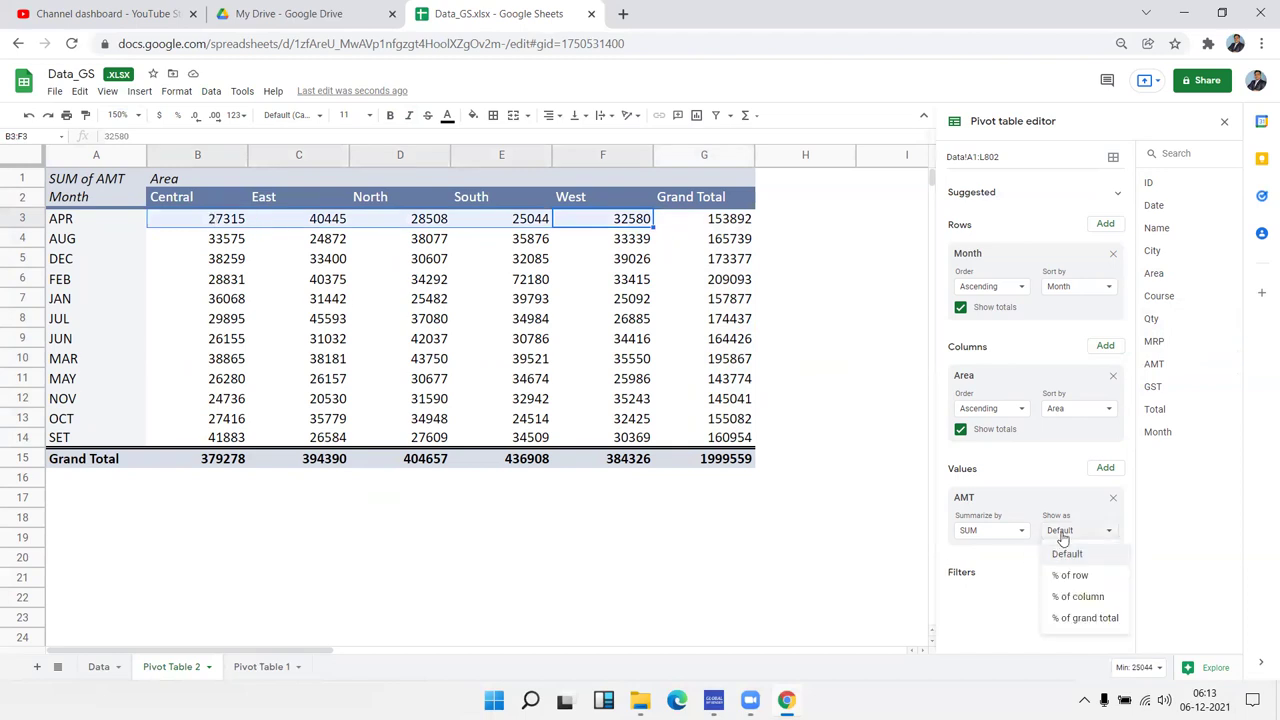
pyautogui.click(1072, 576)
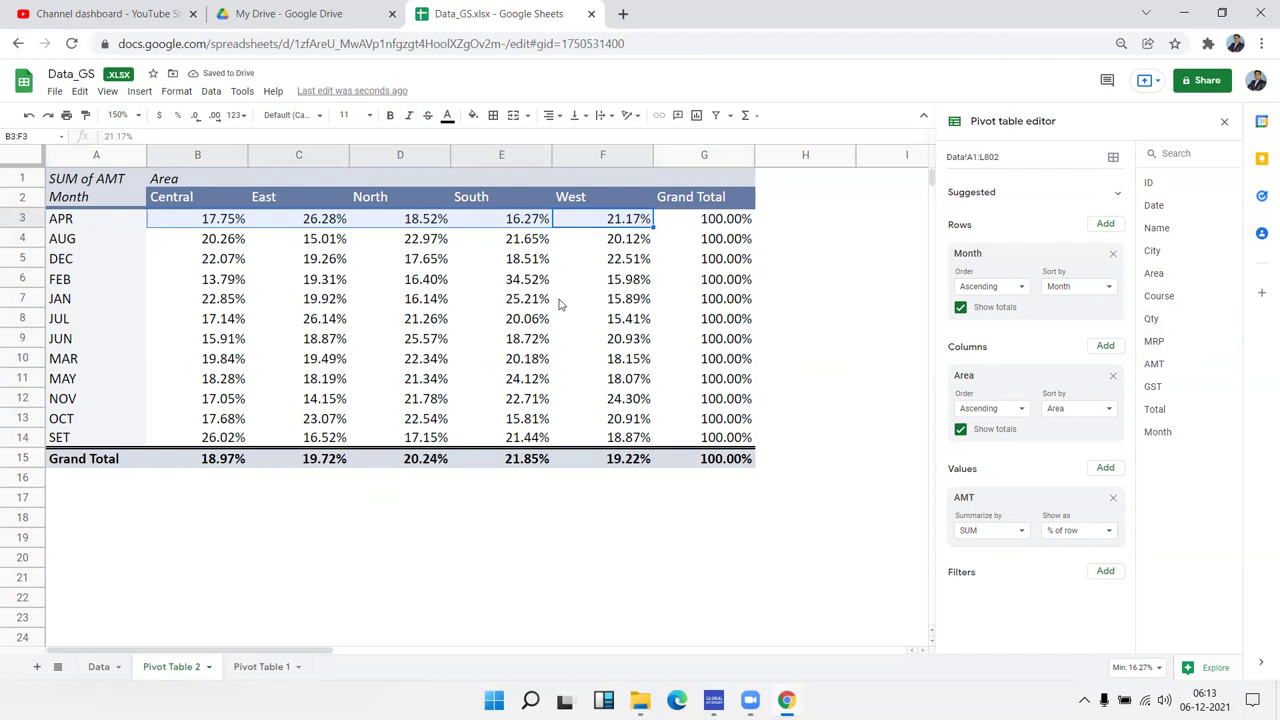
pyautogui.click(57, 222)
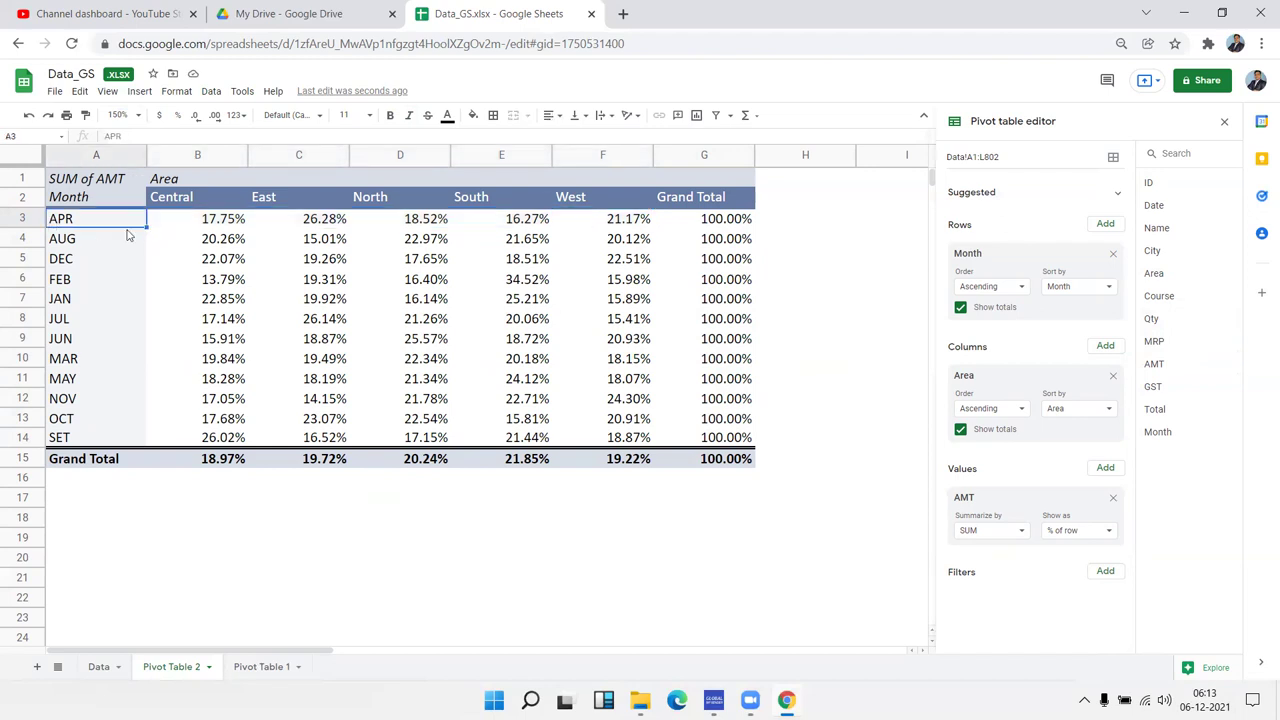
pyautogui.moveTo(180, 224); pyautogui.dragTo(627, 229)
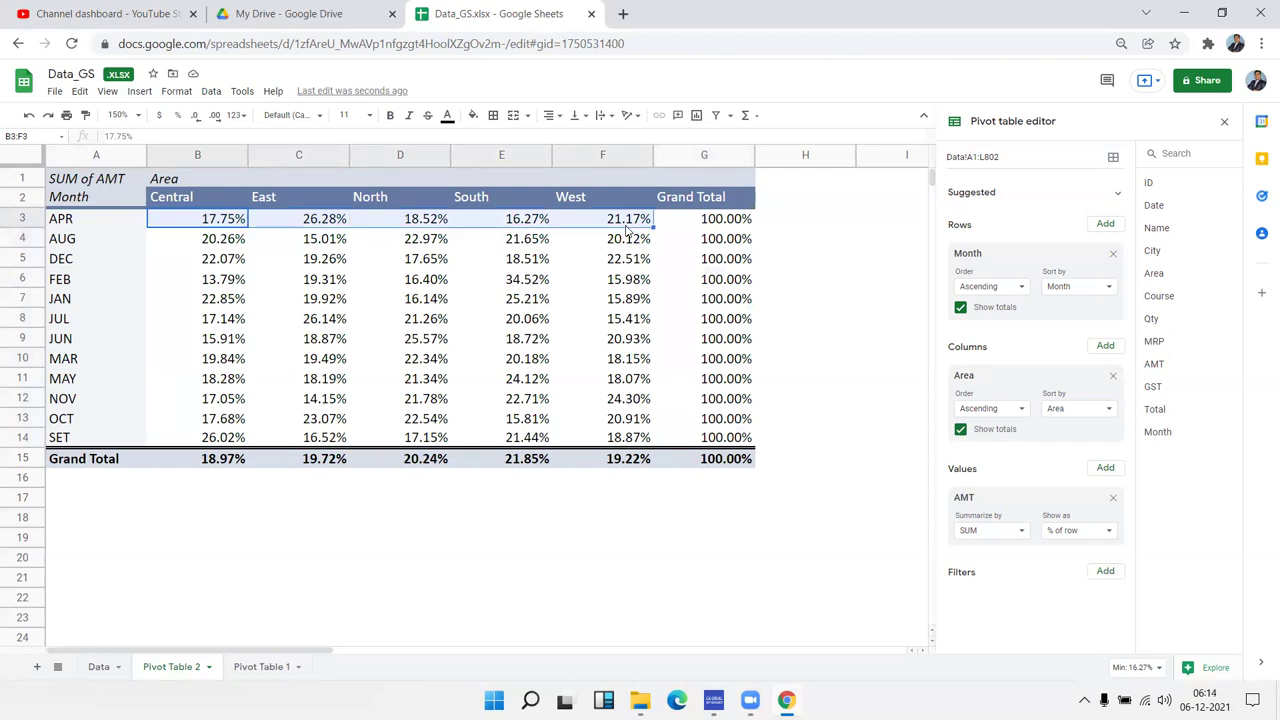
# Switch AMT back to Default sums and select all month-by-area amounts
pyautogui.click(1063, 530)
pyautogui.click(1066, 553)
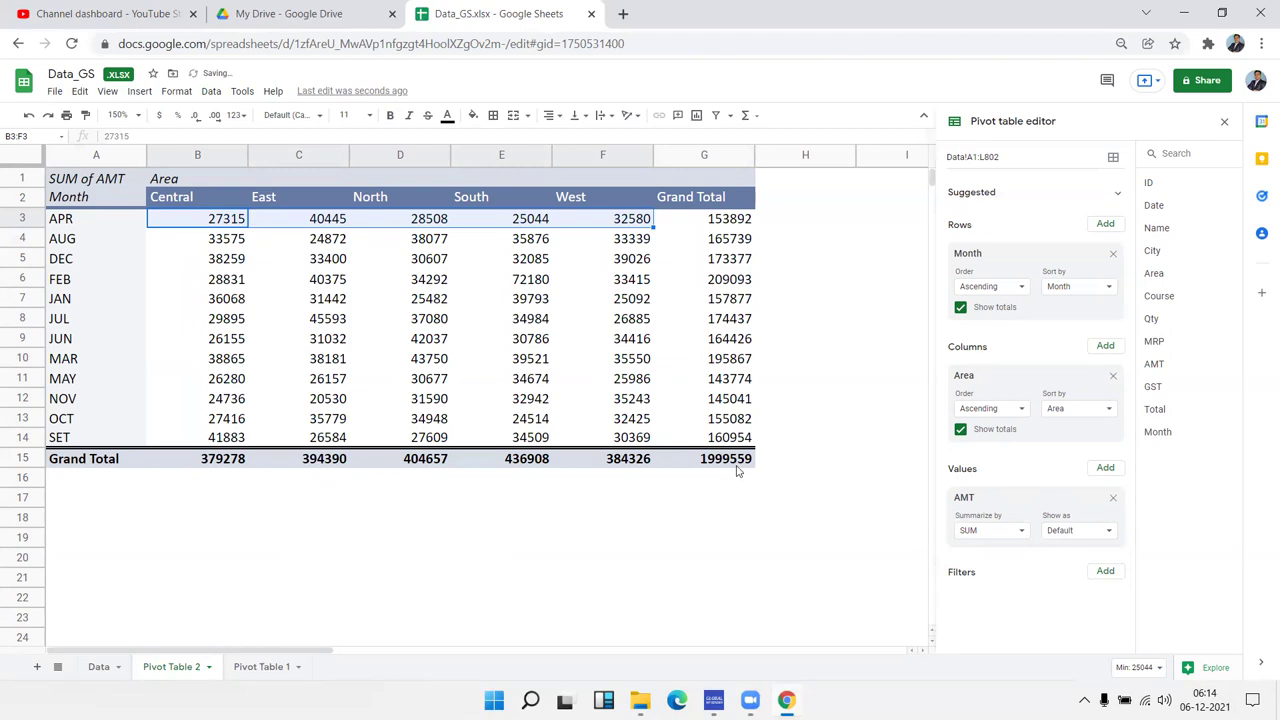
pyautogui.click(689, 458)
pyautogui.moveTo(659, 441); pyautogui.dragTo(195, 220)
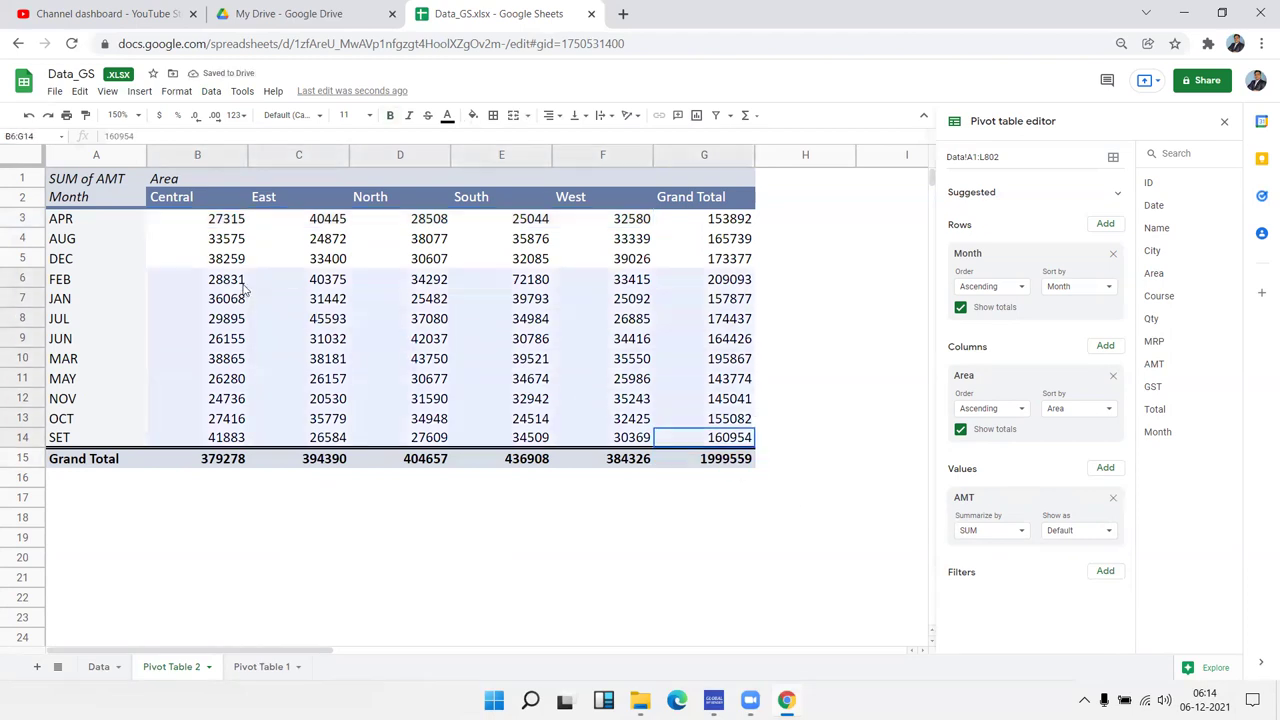
# Show AMT values as % of grand total and review the setting
pyautogui.click(1073, 532)
pyautogui.click(1108, 620)
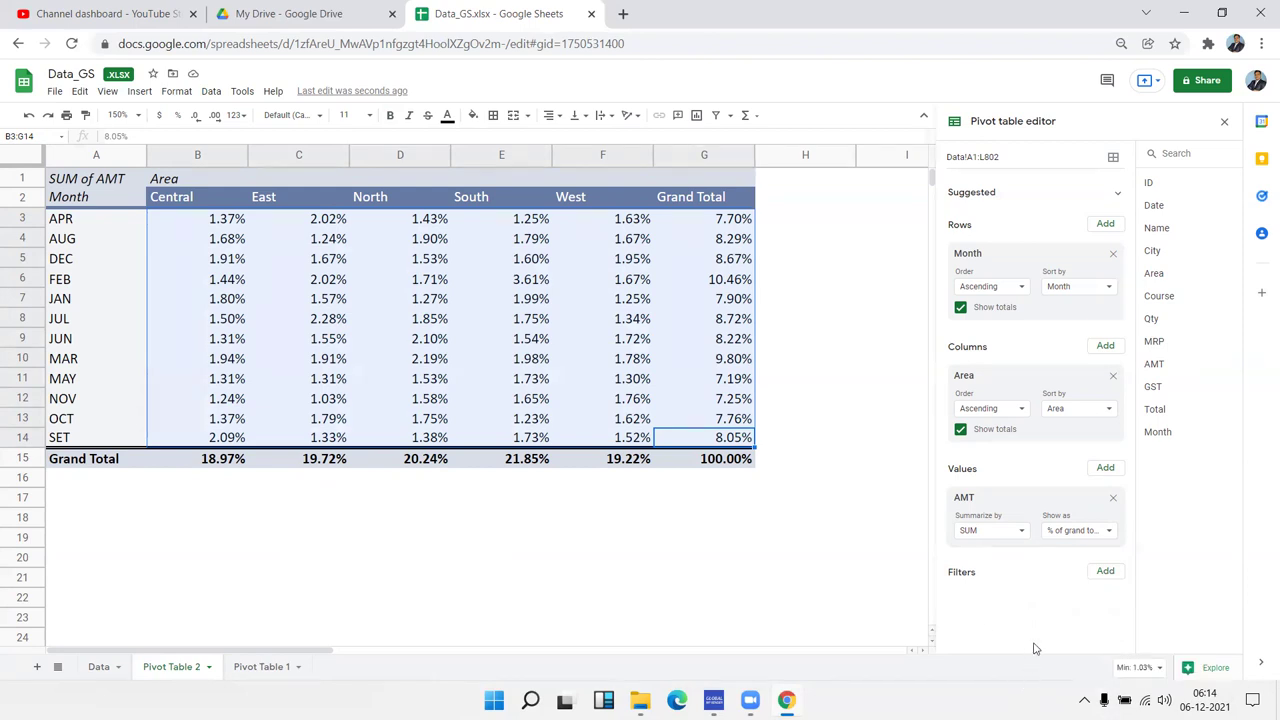
pyautogui.click(1068, 540)
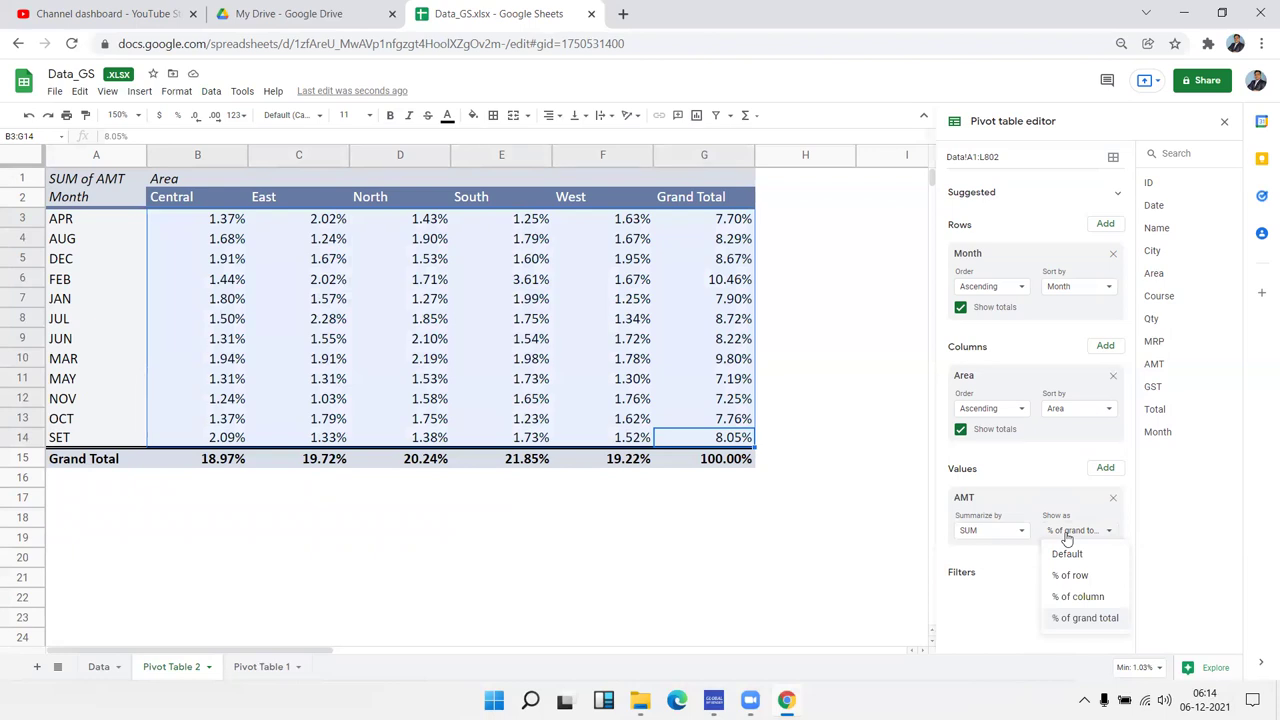
pyautogui.moveTo(435, 327)
pyautogui.mouseDown()
pyautogui.moveTo(148, 375)
pyautogui.moveTo(97, 298)
pyautogui.mouseUp()
pyautogui.click(91, 348)
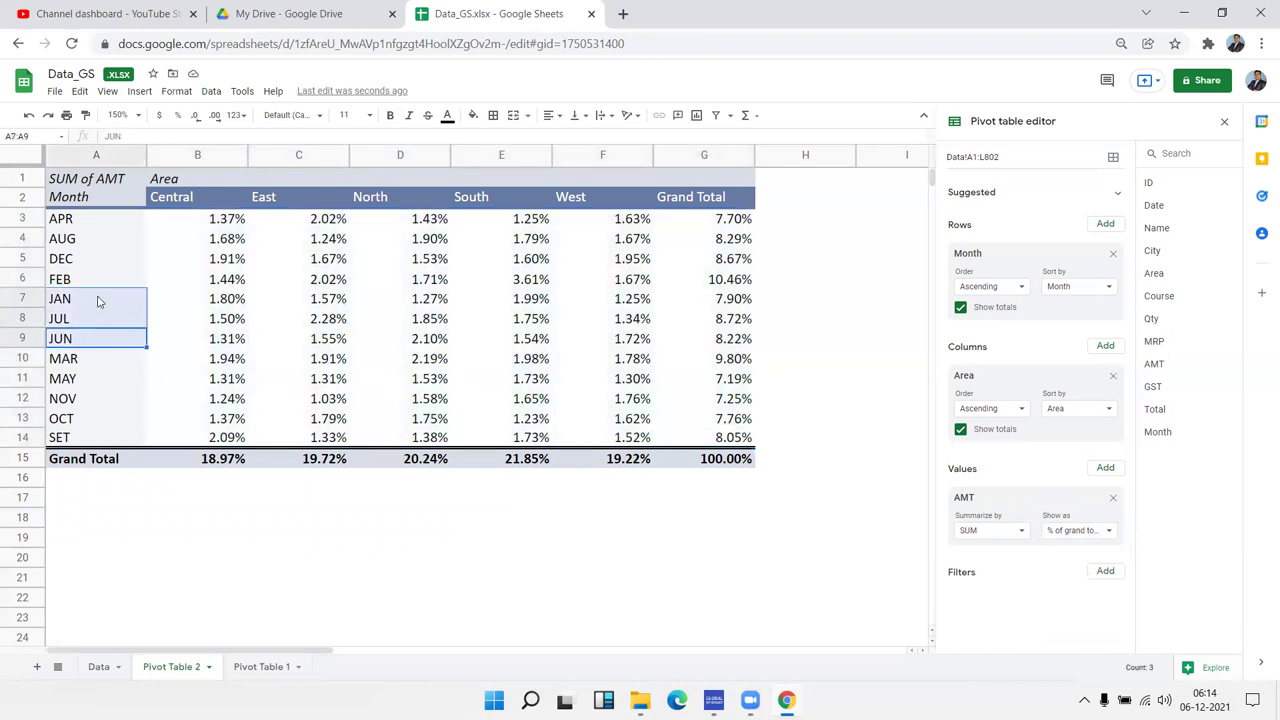
# Group FEB, JAN and MAR into one pivot group (28.15%), then go to Pivot Table 1
pyautogui.rightClick(97, 298)
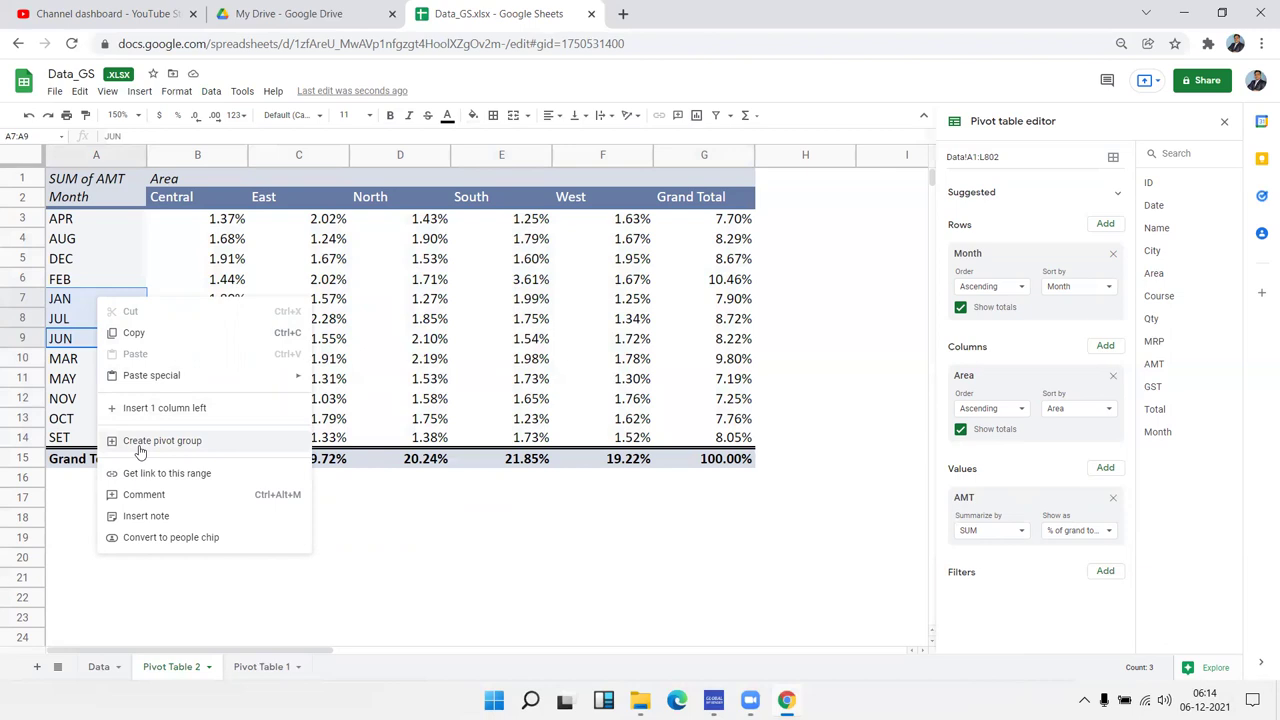
pyautogui.click(380, 378)
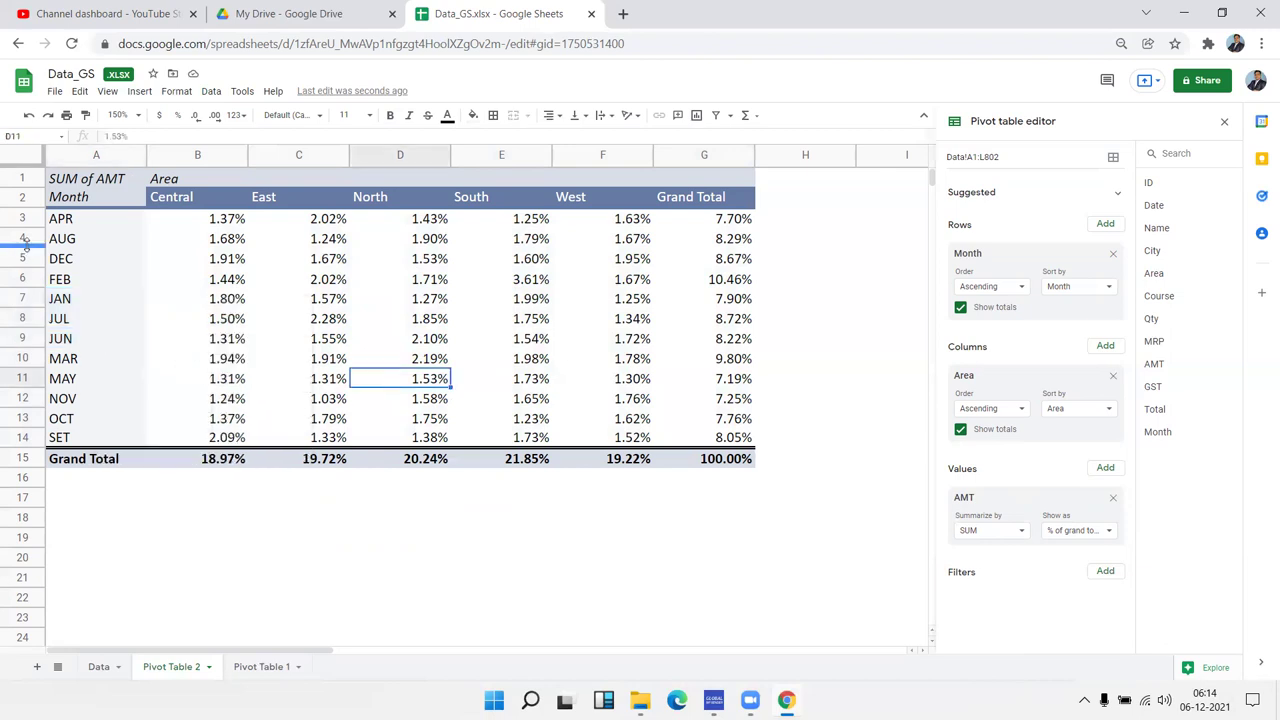
pyautogui.click(70, 302)
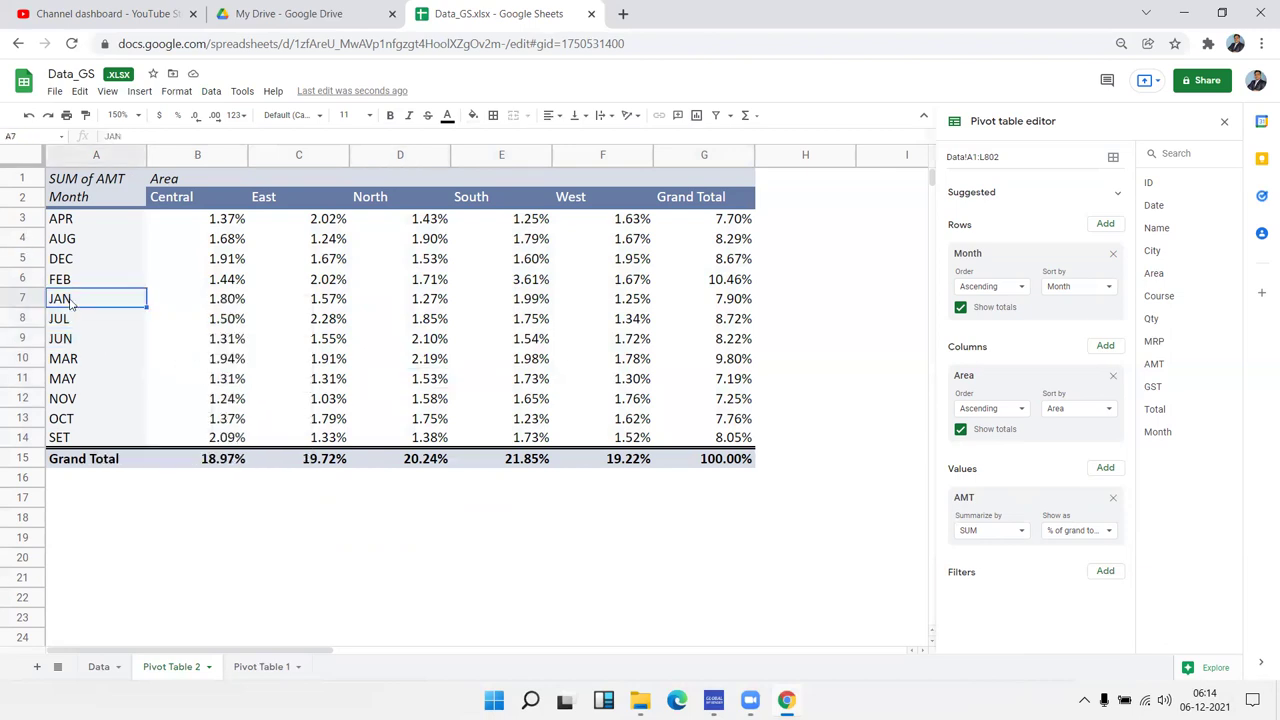
pyautogui.moveTo(70, 286); pyautogui.dragTo(72, 302)
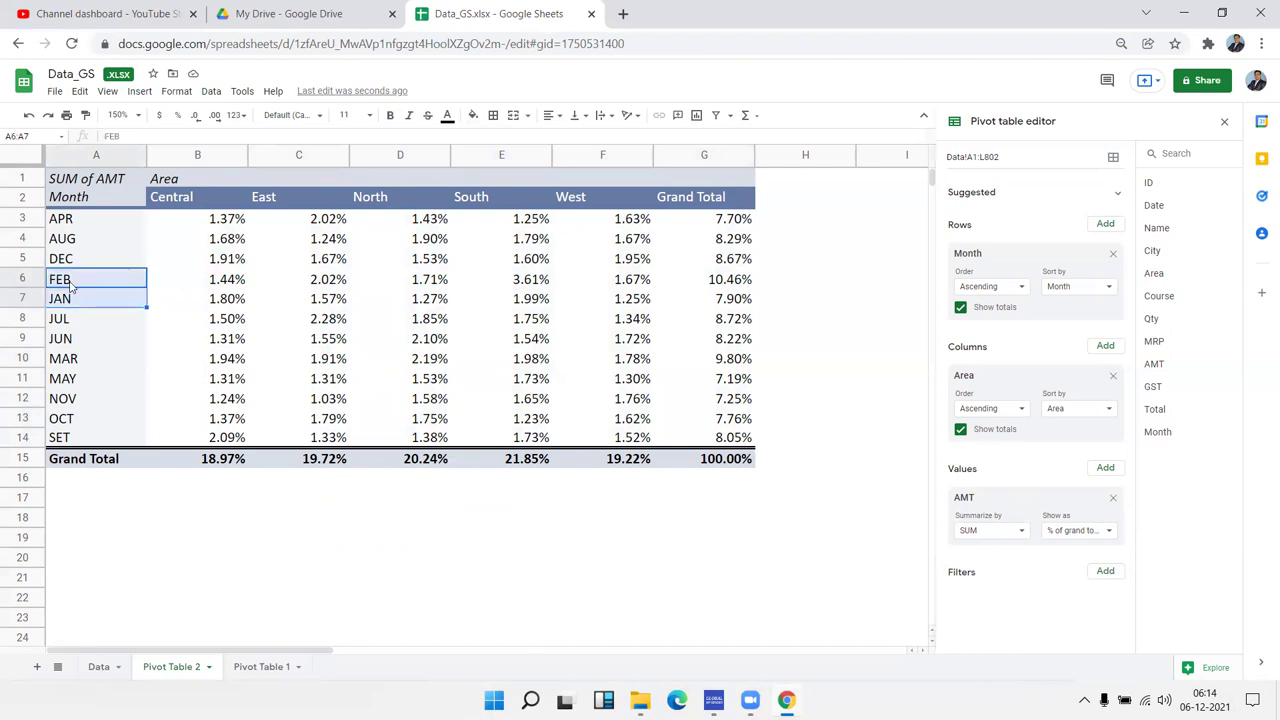
pyautogui.keyDown('ctrl'); pyautogui.click(80, 362); pyautogui.keyUp('ctrl')
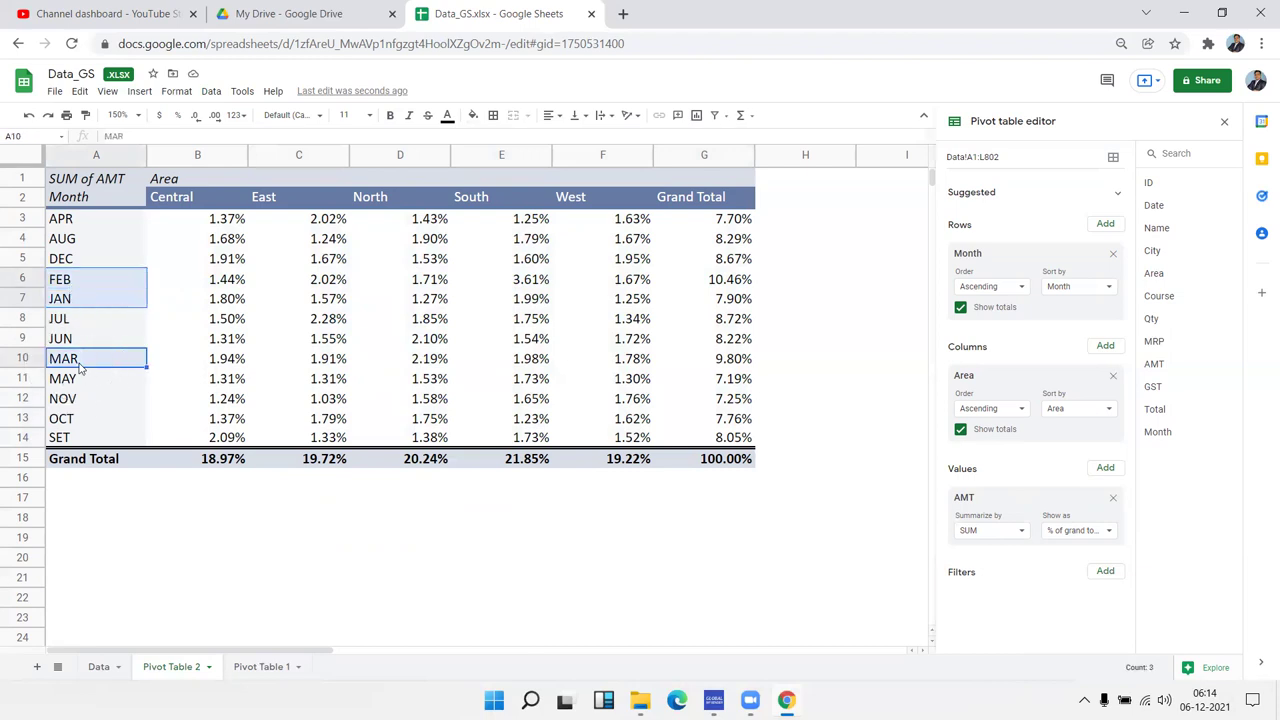
pyautogui.rightClick(80, 365)
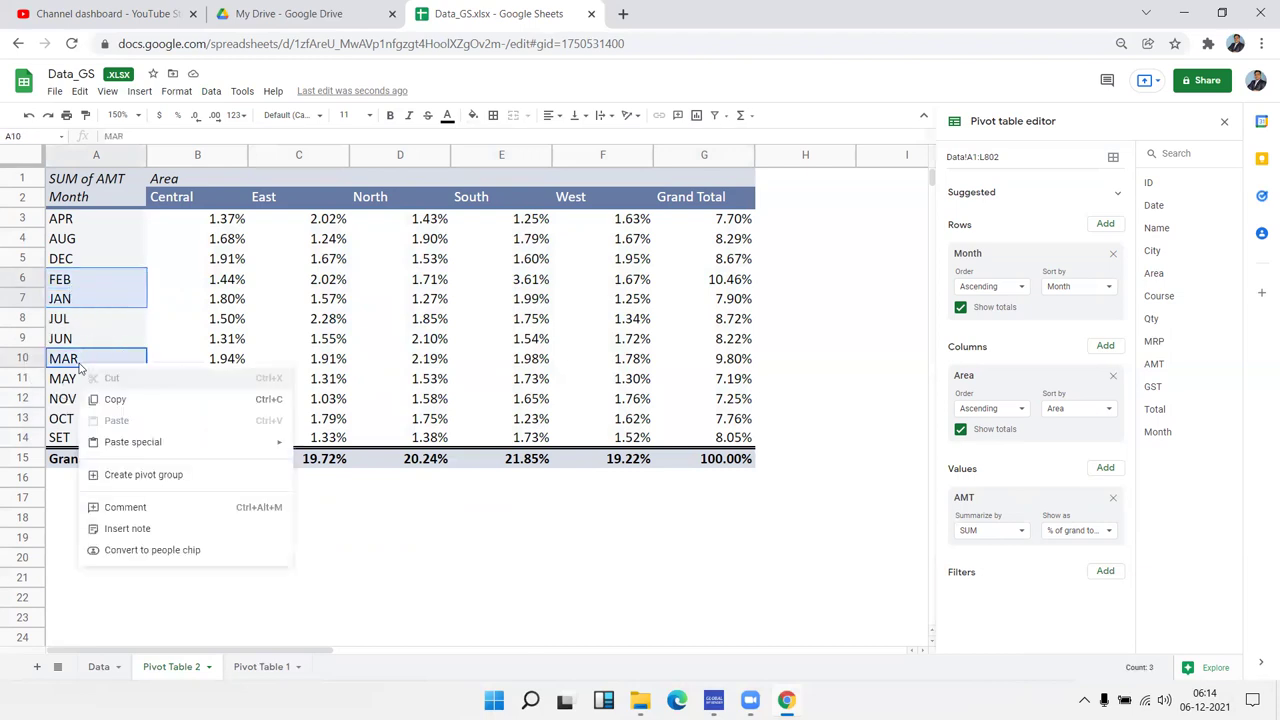
pyautogui.click(143, 475)
pyautogui.click(96, 342)
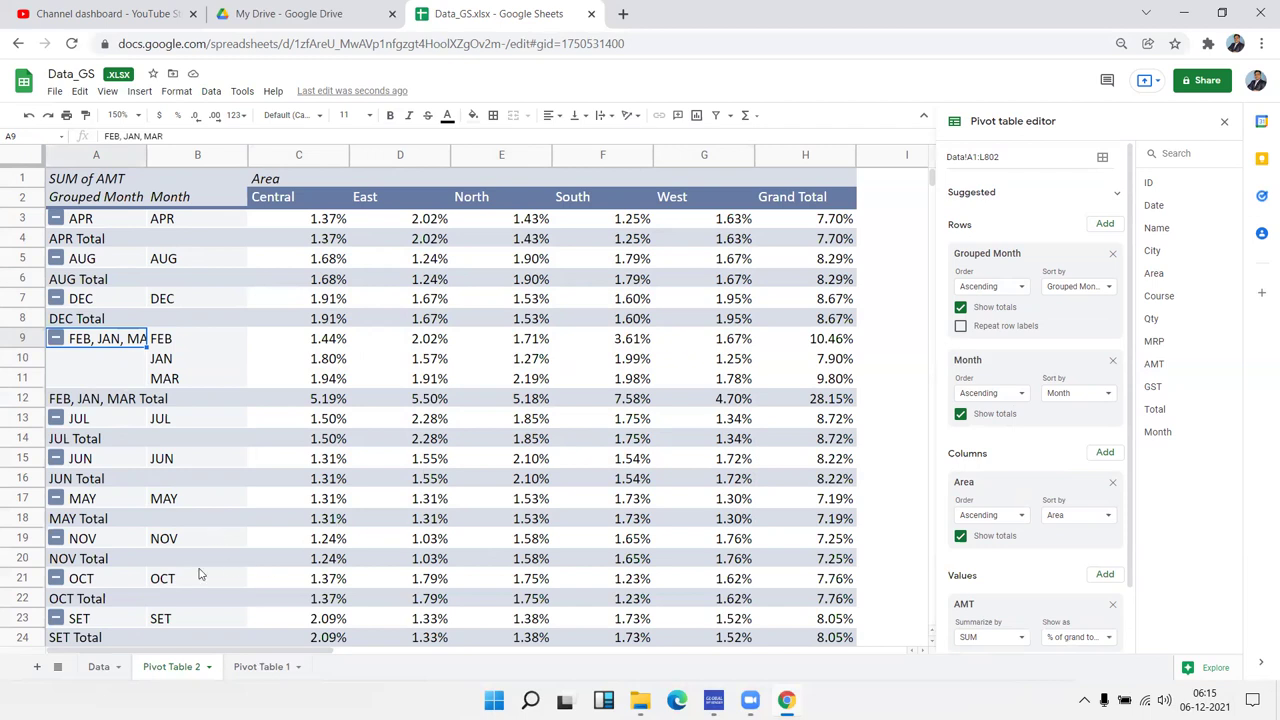
pyautogui.click(240, 667)
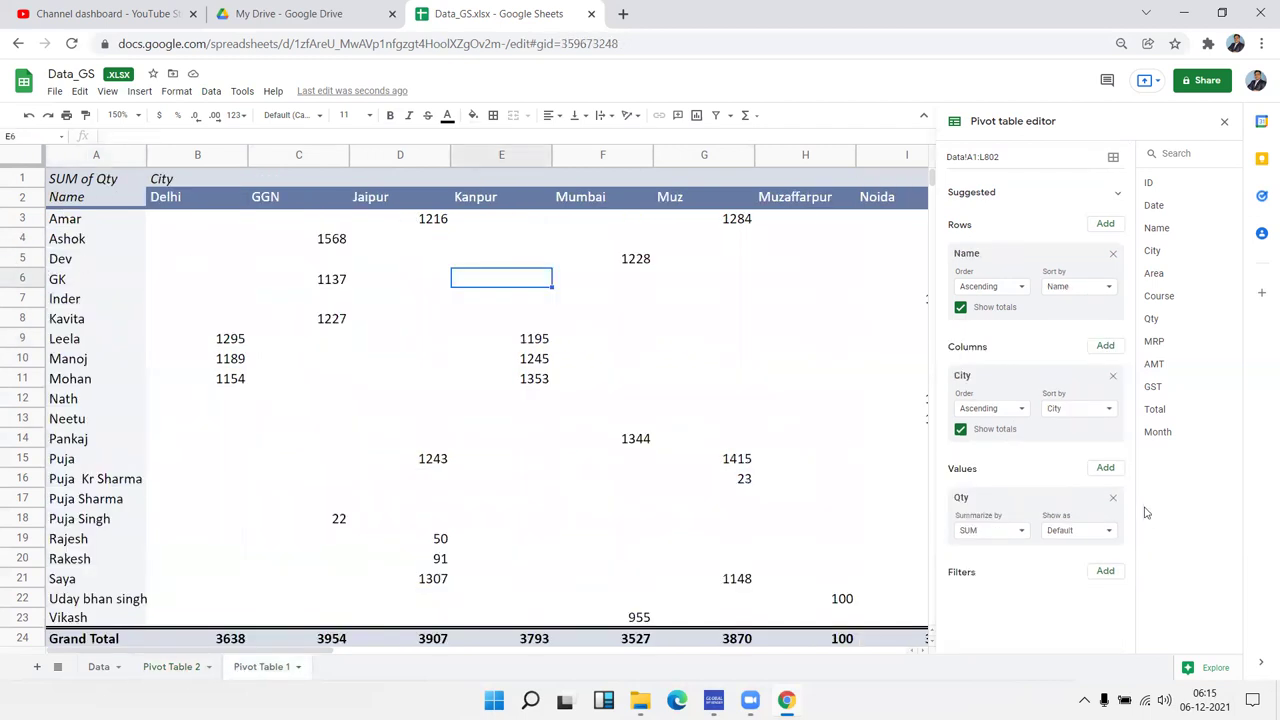
# Remove City from the columns and group the three similar name variants together
pyautogui.click(1112, 379)
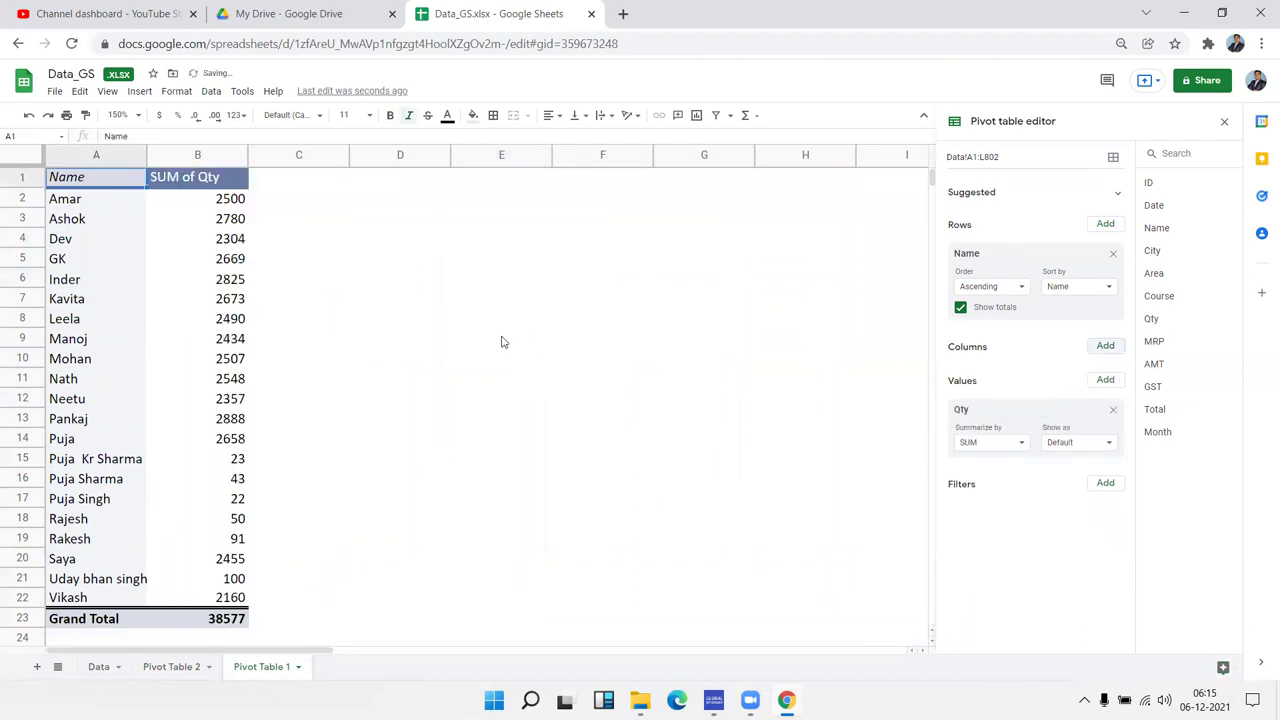
pyautogui.click(108, 462)
pyautogui.click(104, 481)
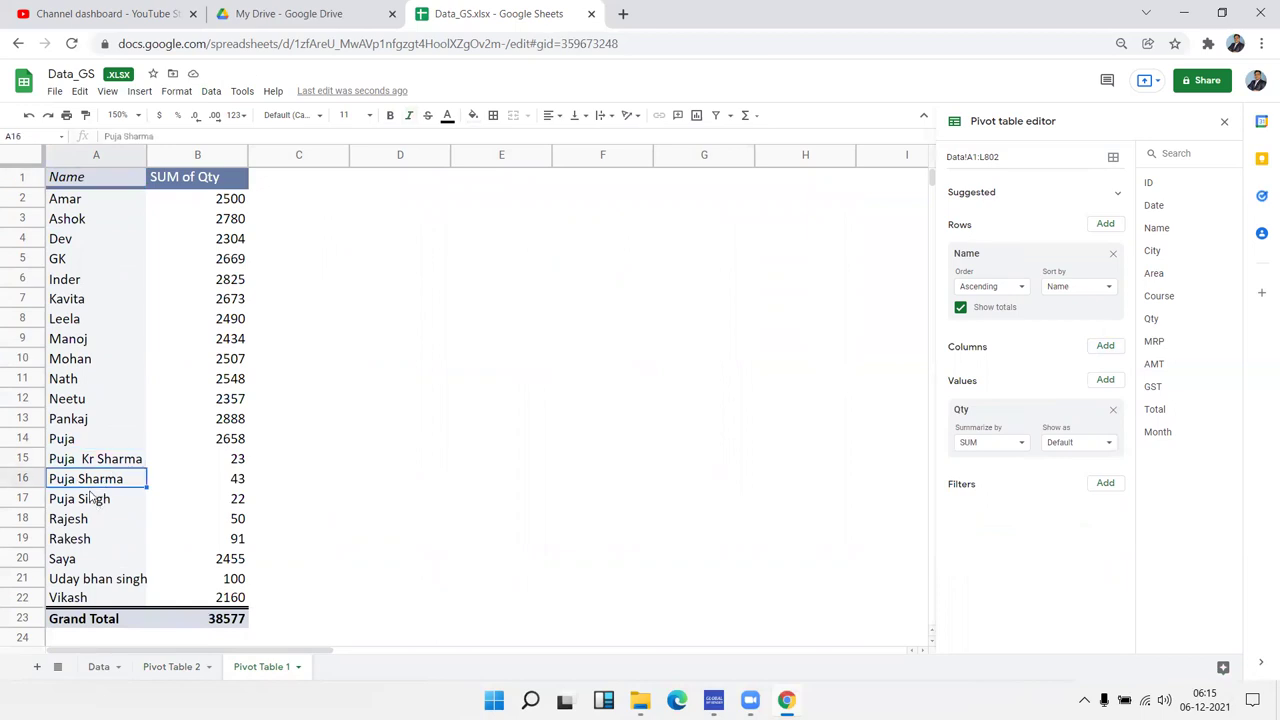
pyautogui.moveTo(87, 487); pyautogui.dragTo(92, 450)
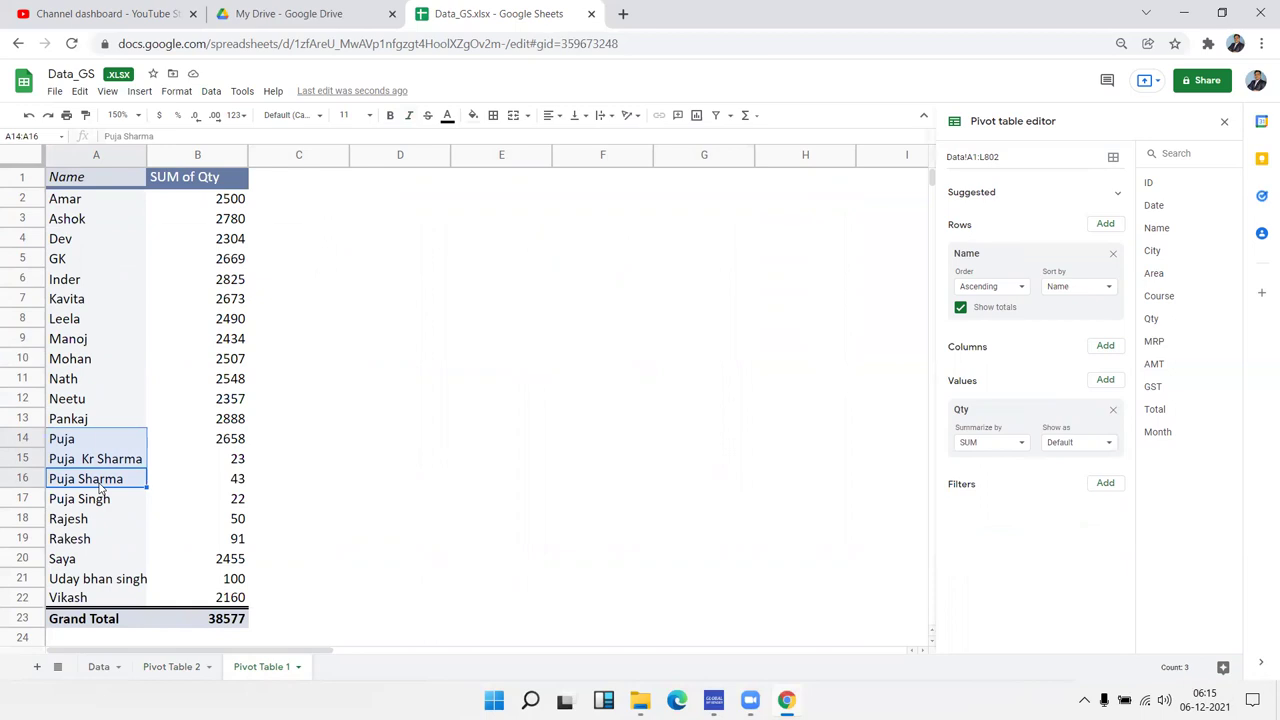
pyautogui.rightClick(100, 487)
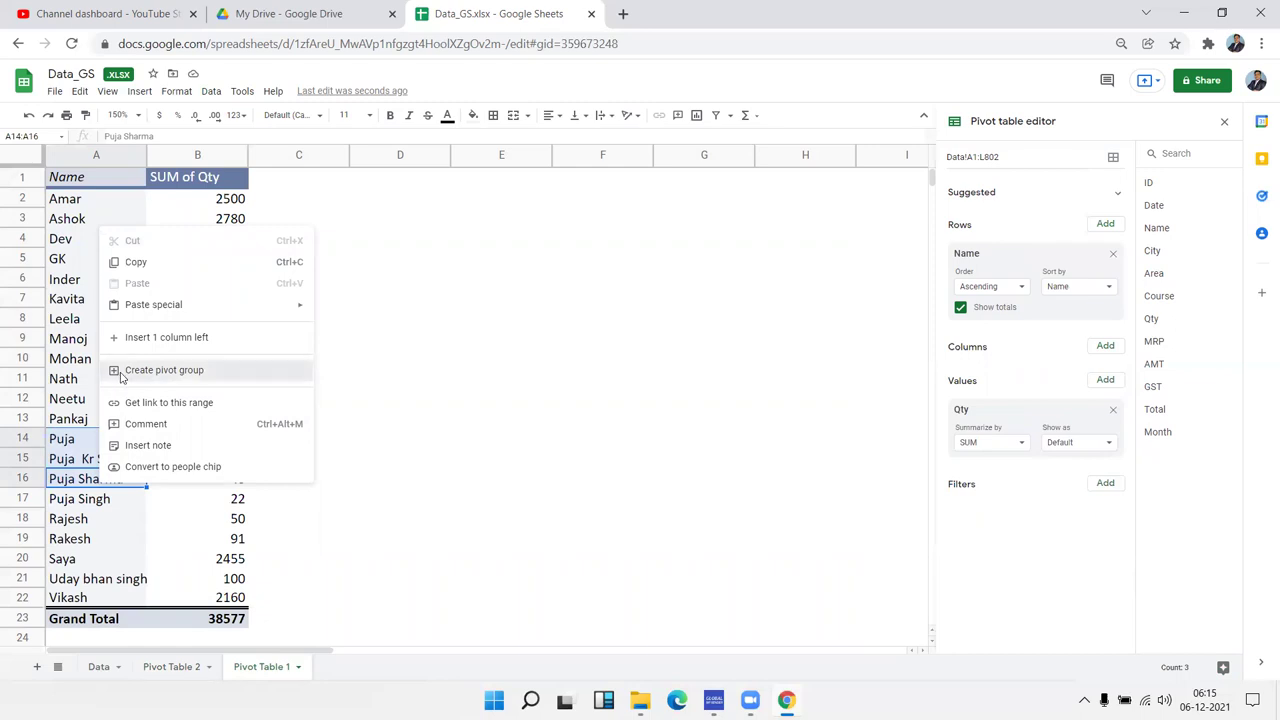
pyautogui.click(122, 372)
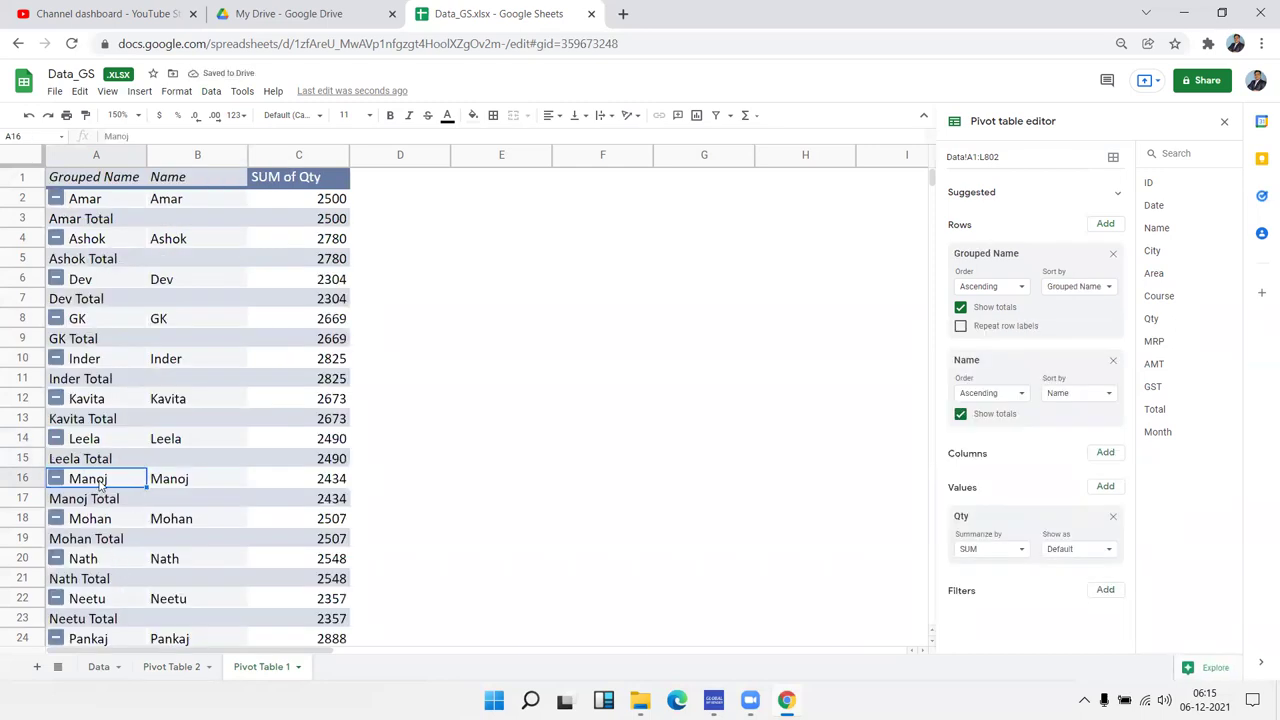
# Review the merged name group's label and subtotal rows
pyautogui.scroll(-5, 100, 483)
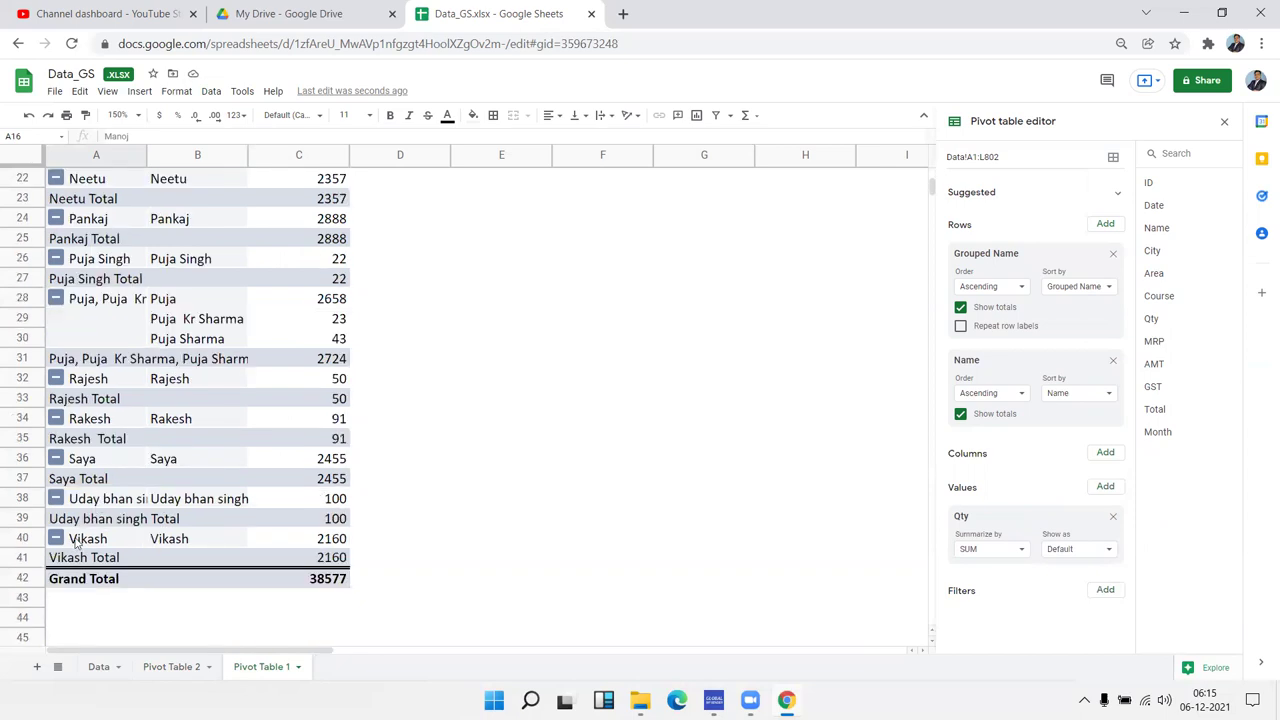
pyautogui.click(89, 298)
pyautogui.click(91, 287)
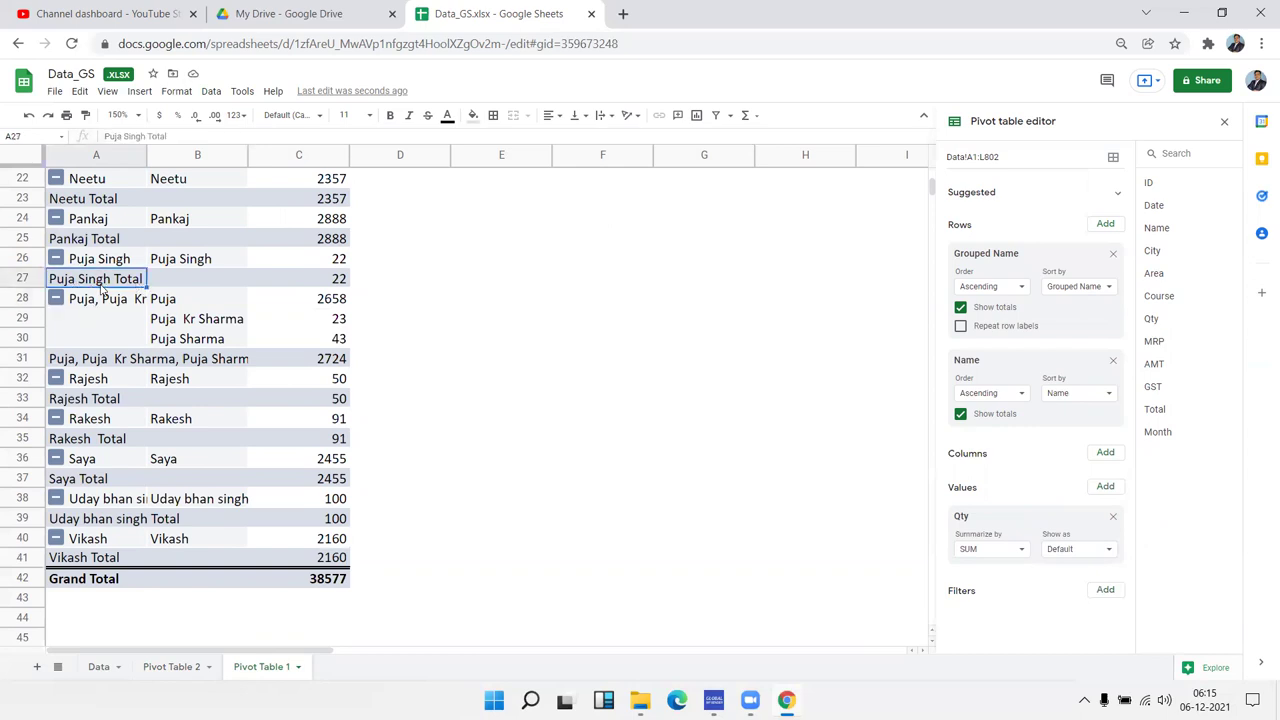
pyautogui.click(92, 306)
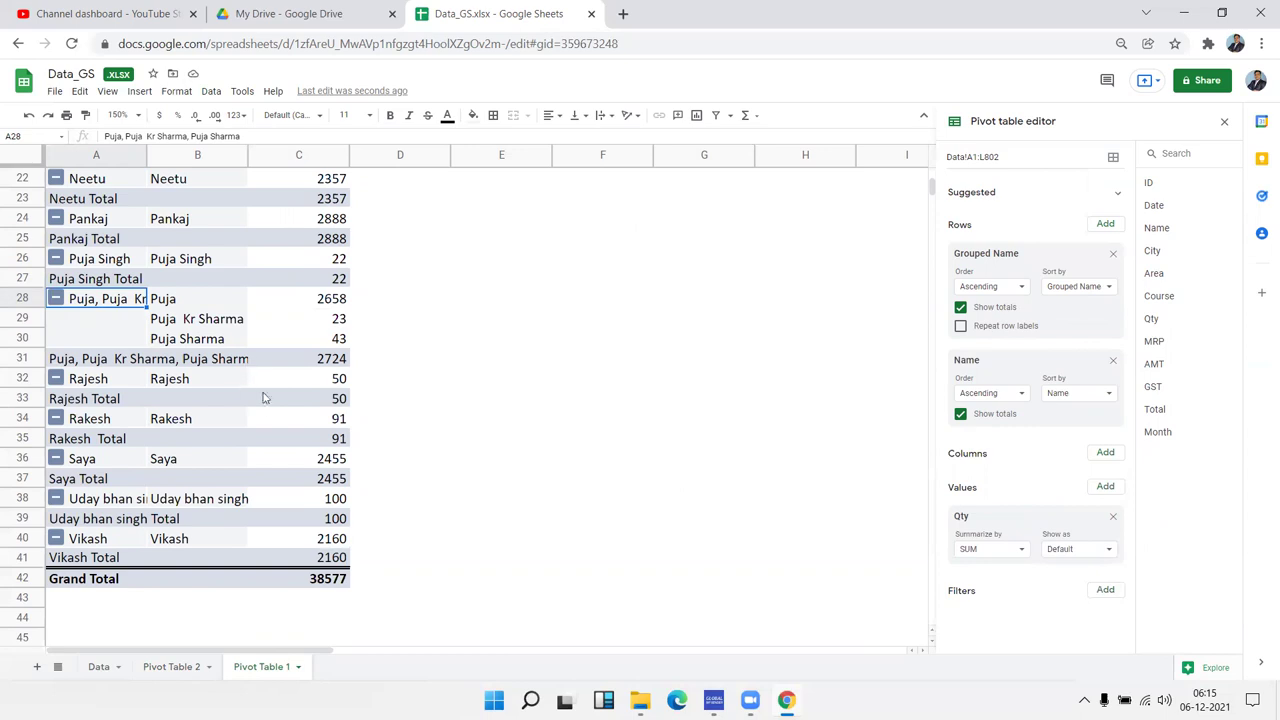
pyautogui.scroll(7, 199, 427)
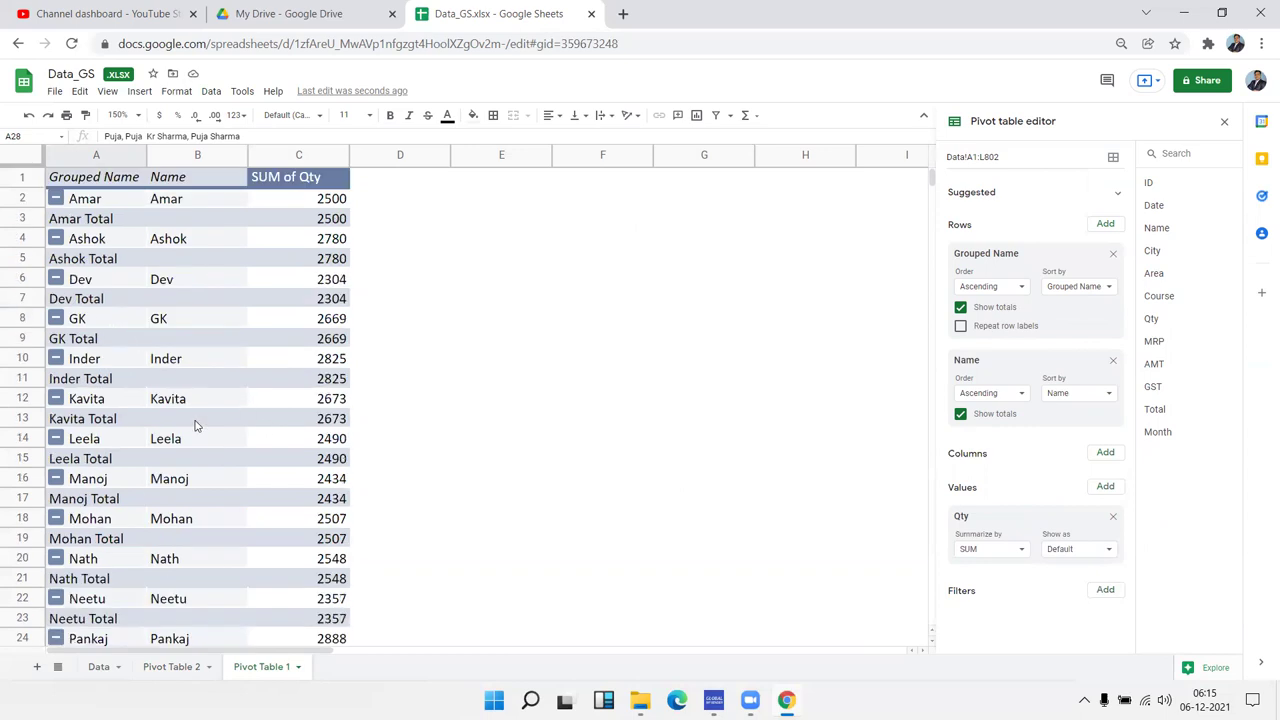
pyautogui.click(64, 224)
pyautogui.rightClick(66, 226)
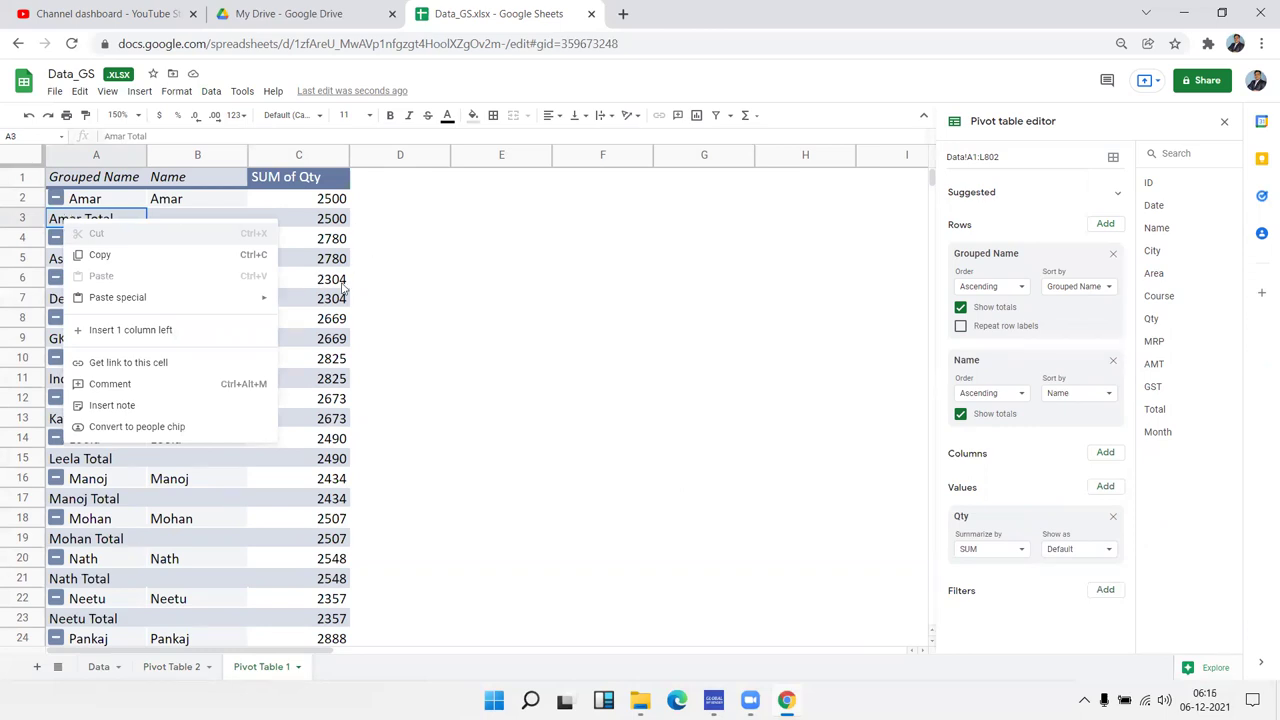
pyautogui.click(400, 278)
pyautogui.click(90, 220)
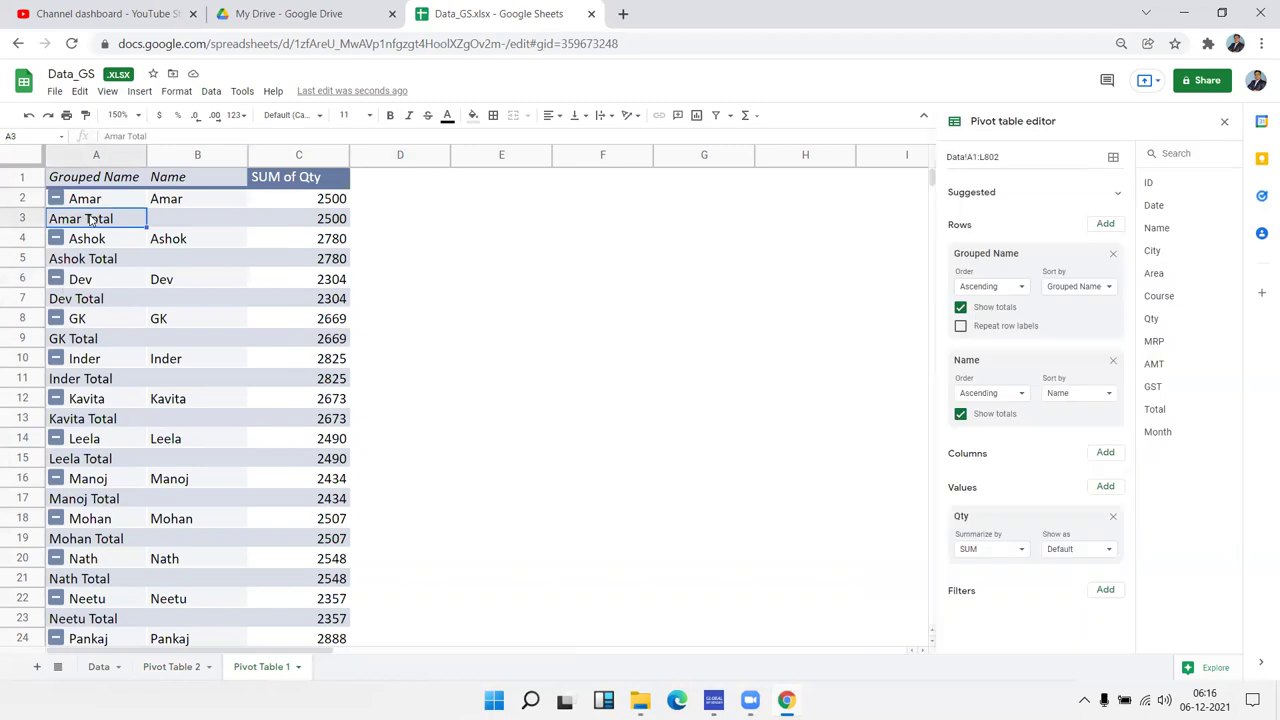
pyautogui.rightClick(91, 220)
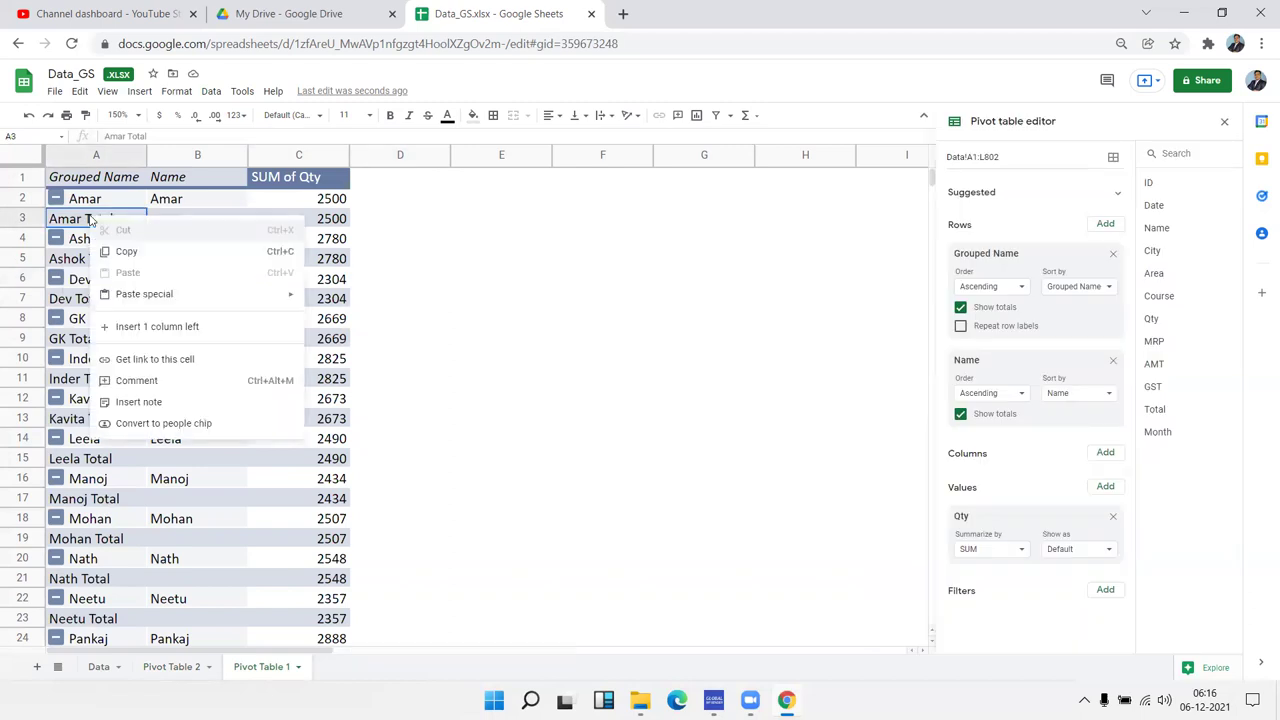
pyautogui.click(90, 220)
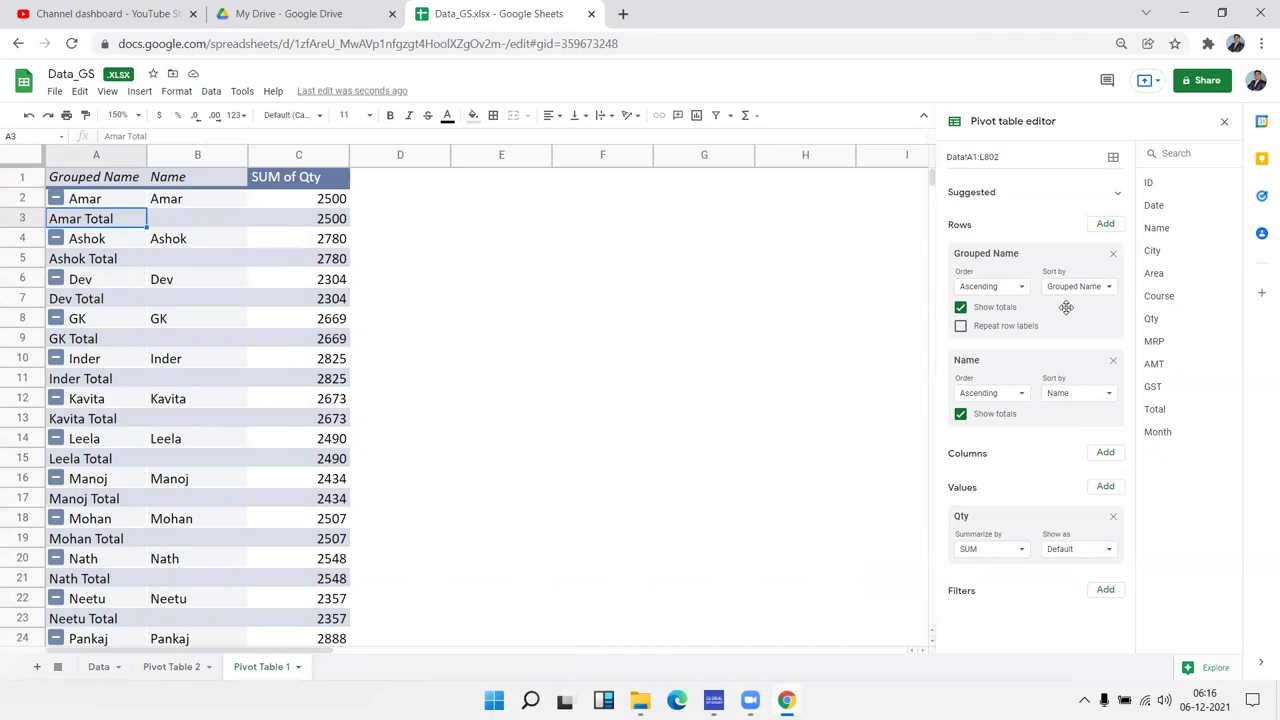
pyautogui.click(960, 308)
pyautogui.click(960, 309)
pyautogui.click(960, 309)
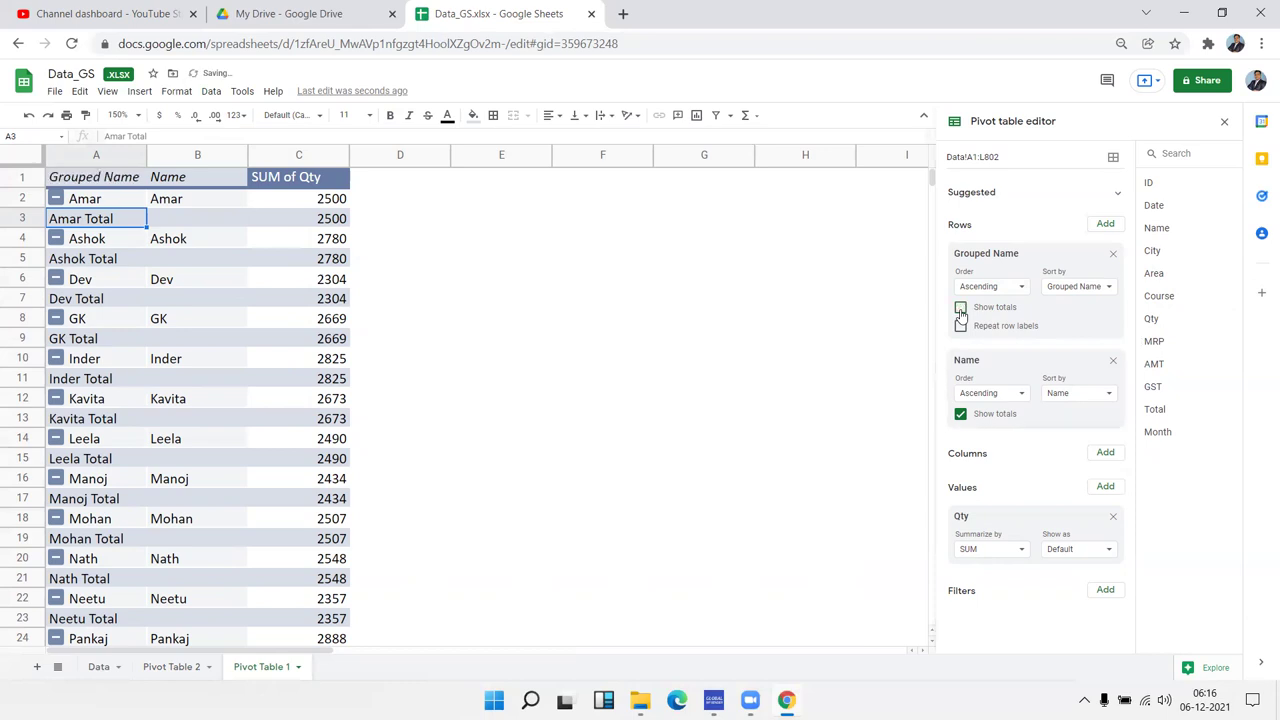
pyautogui.click(960, 309)
pyautogui.scroll(-5, 702, 346)
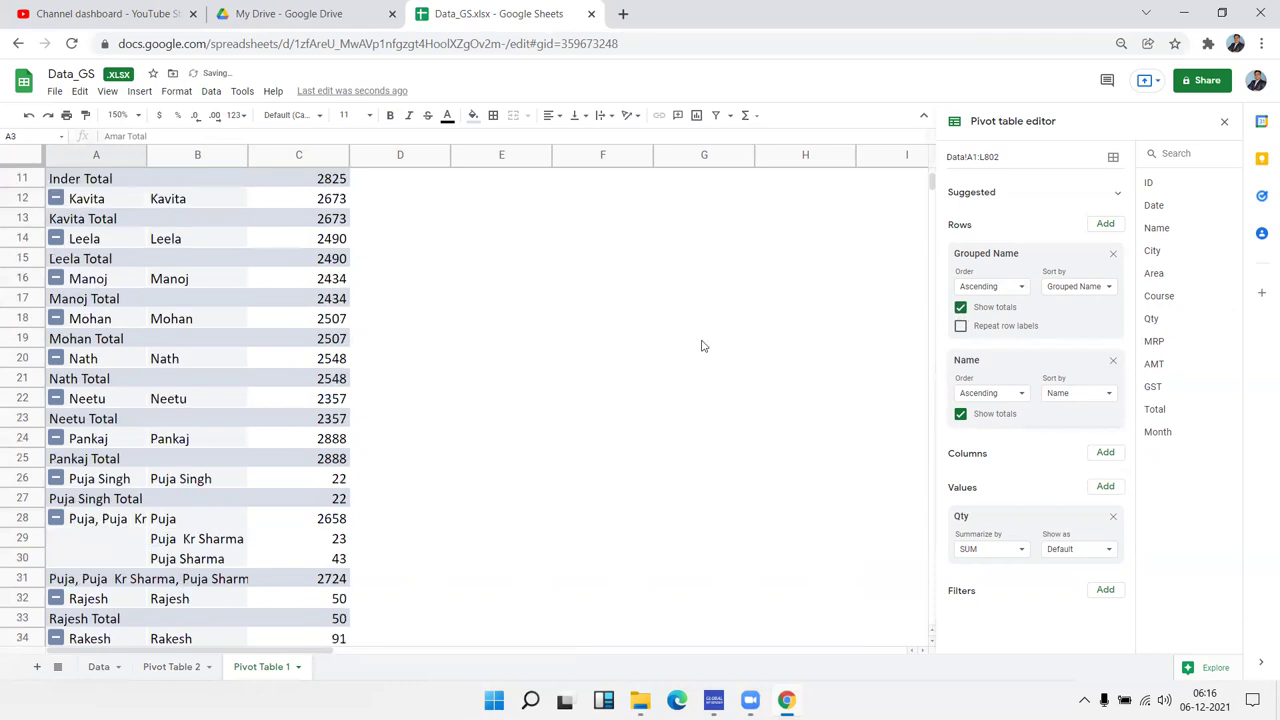
# Set Grouped Name's sort order to SUM of Qty
pyautogui.click(960, 309)
pyautogui.click(1072, 288)
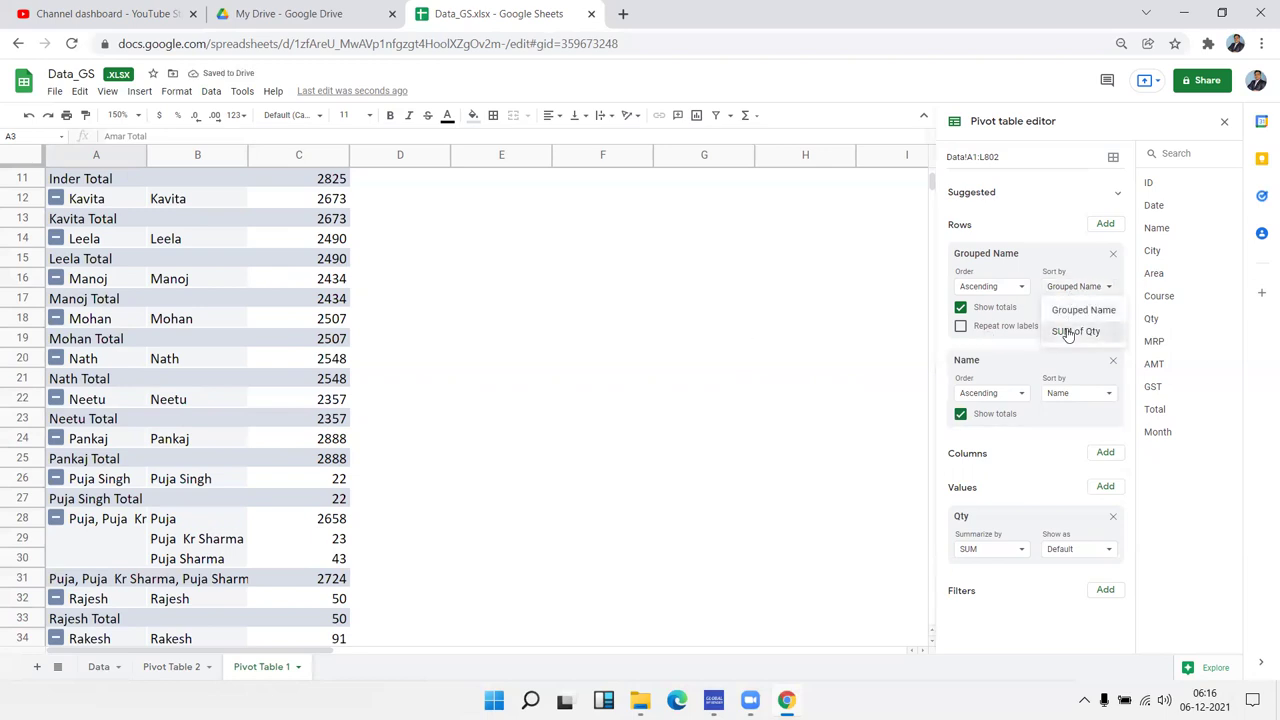
pyautogui.click(1068, 332)
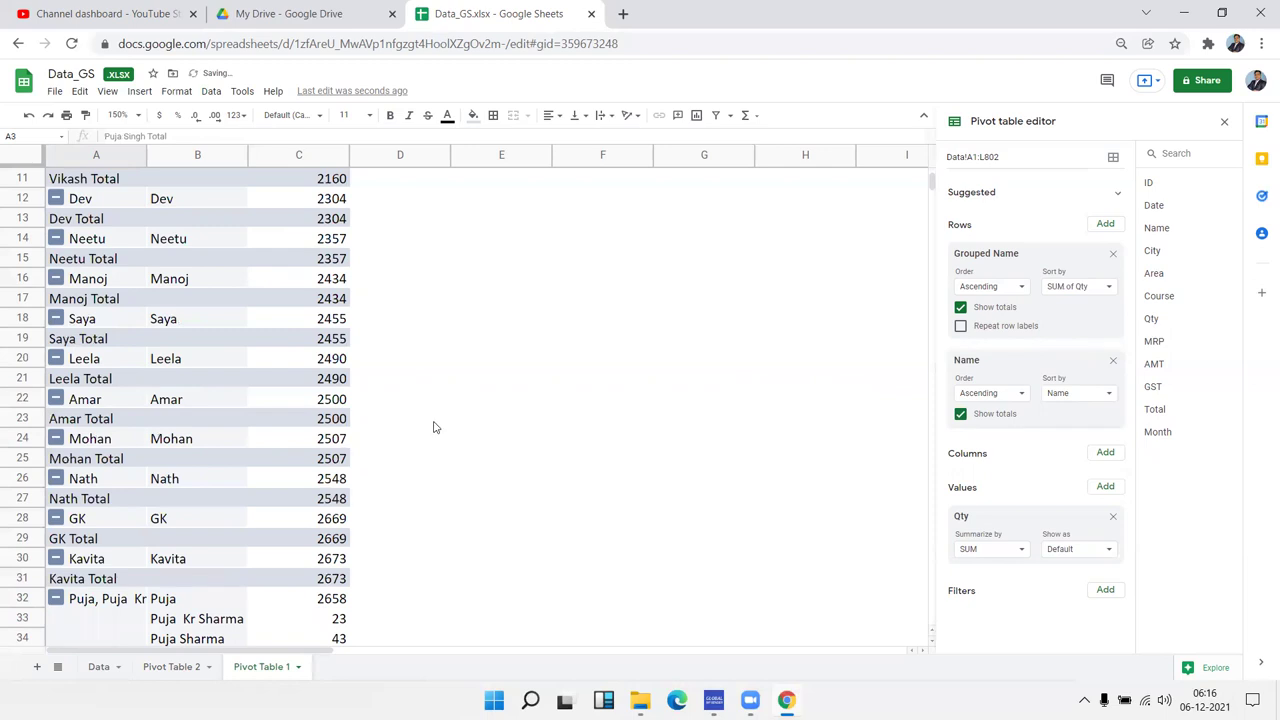
# Inspect the re-sorted pivot, checking the merged name group's rows
pyautogui.scroll(5, 433, 427)
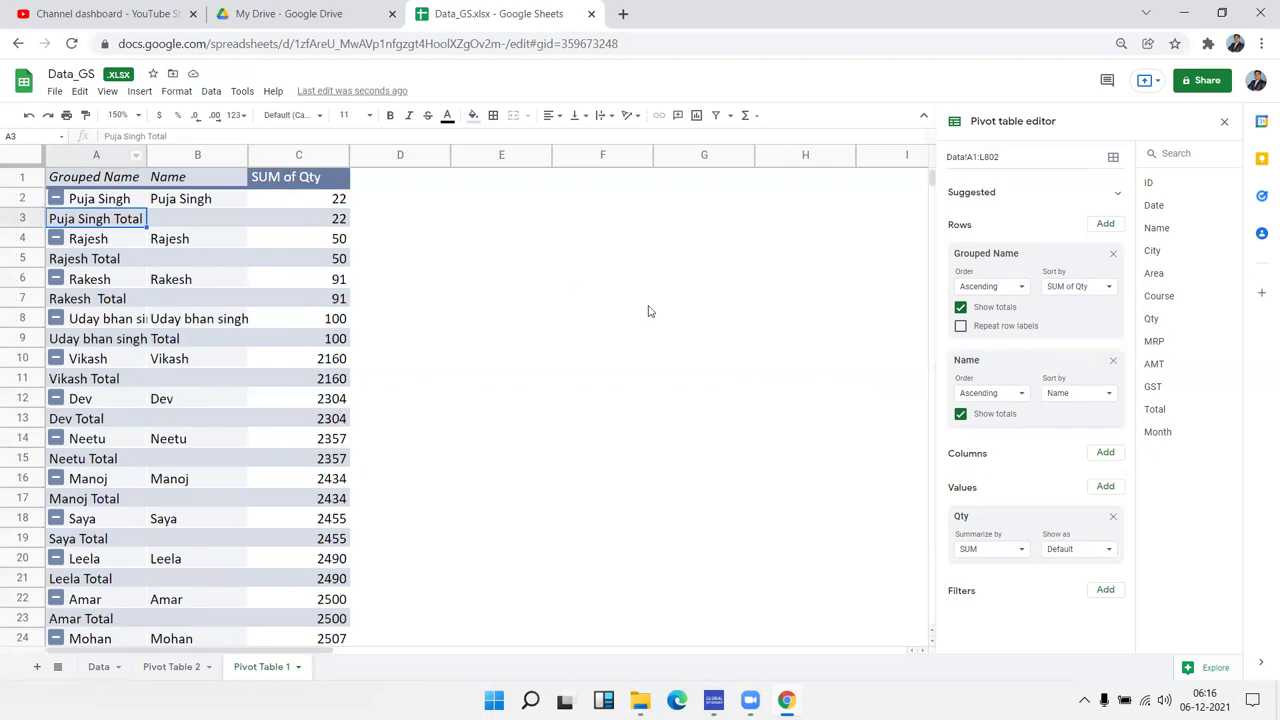
pyautogui.scroll(-3, 279, 287)
pyautogui.scroll(-3, 279, 287)
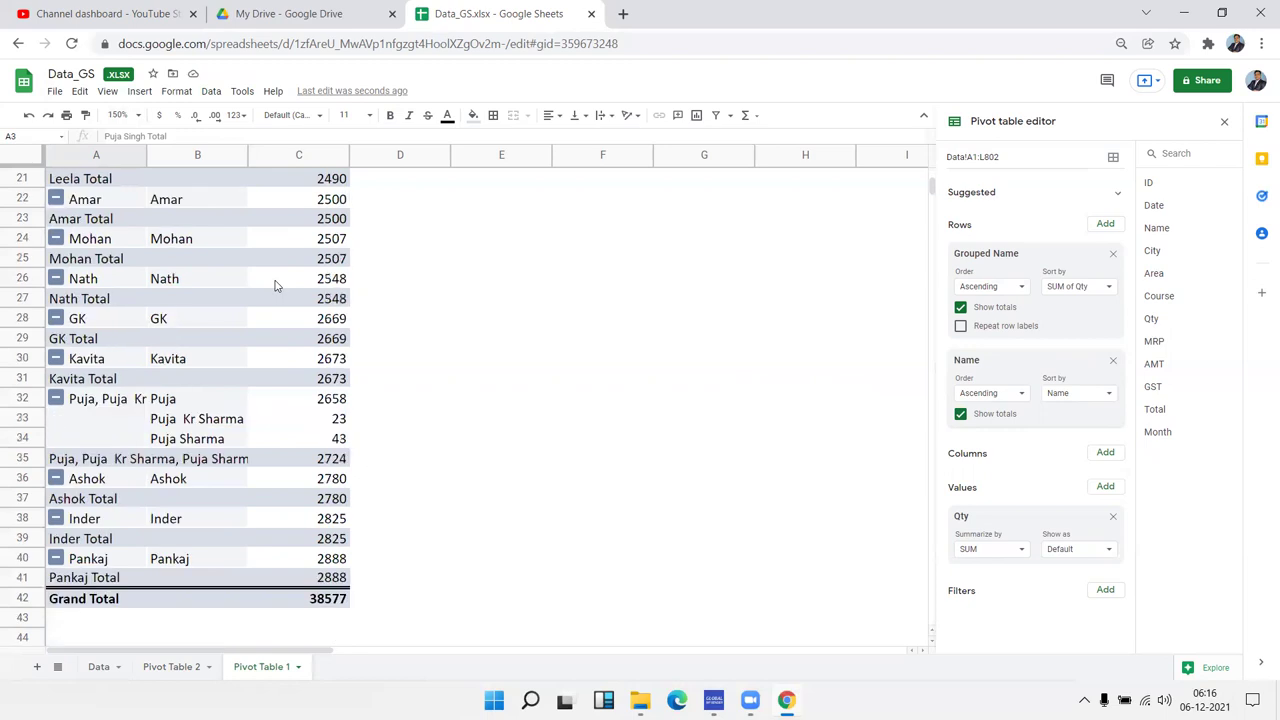
pyautogui.click(108, 386)
pyautogui.click(99, 404)
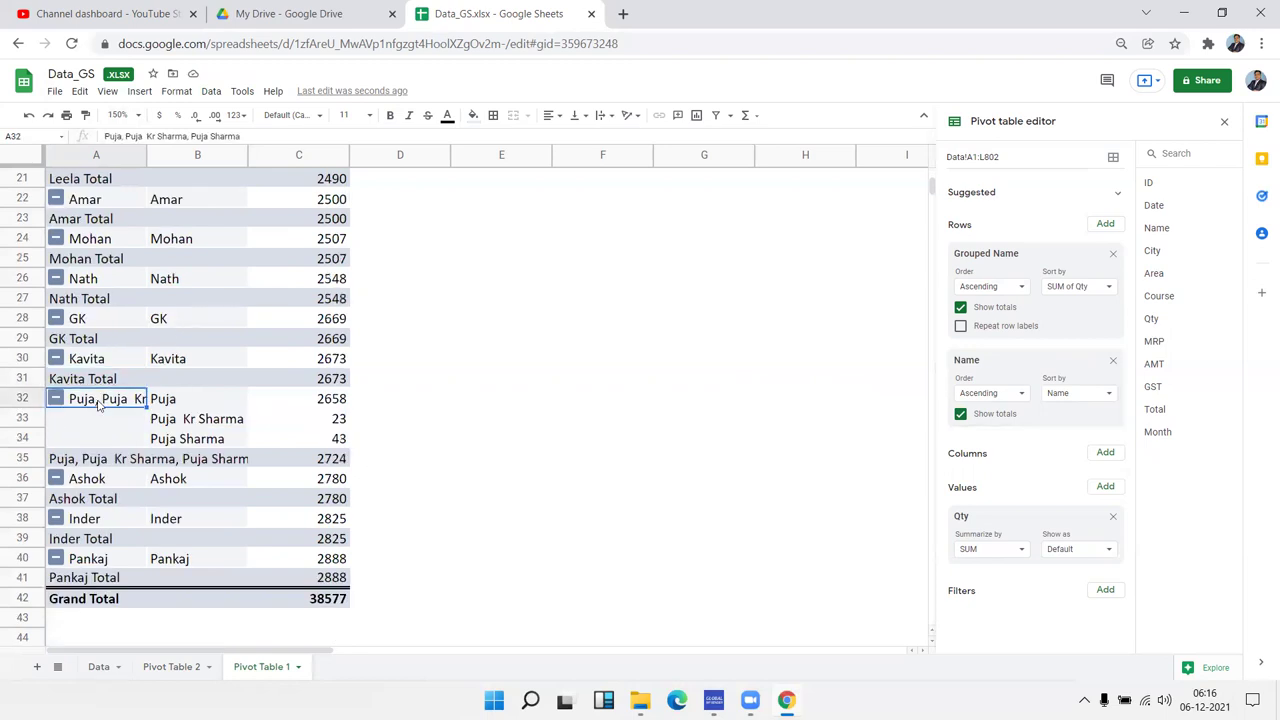
pyautogui.click(101, 462)
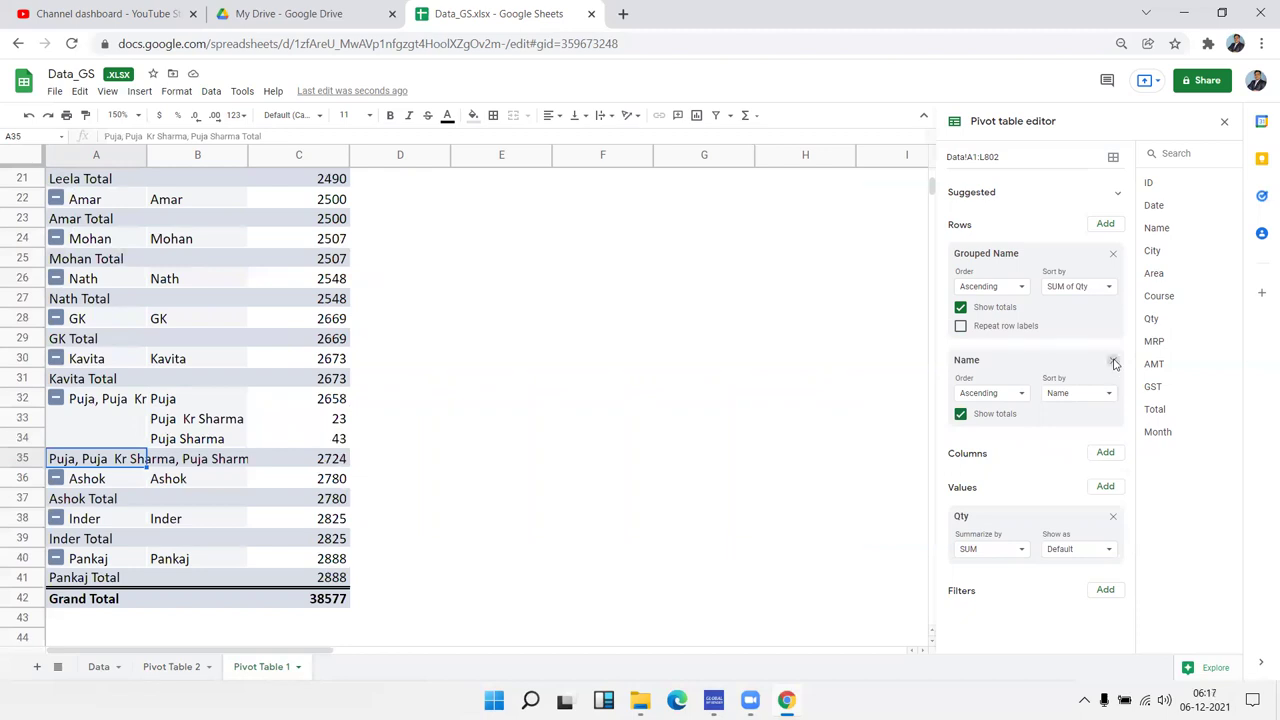
# Remove the Name field from rows and check the merged group's 2724 Qty total
pyautogui.click(1113, 363)
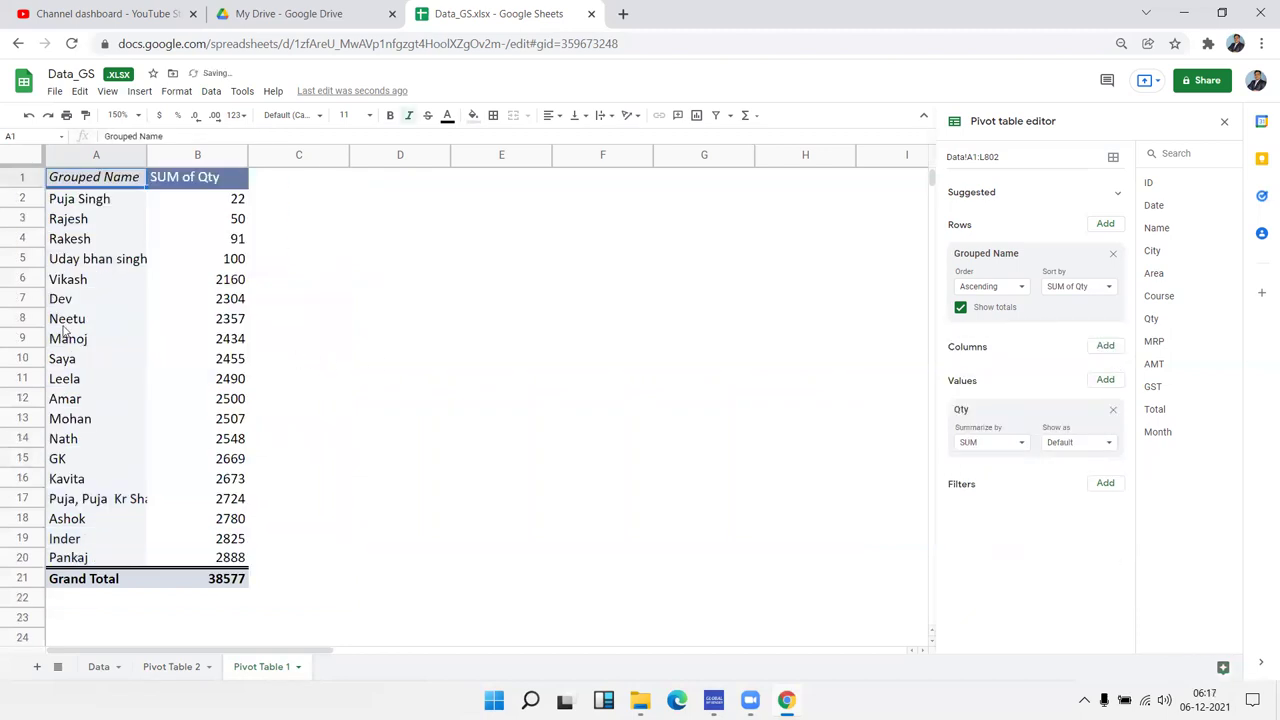
pyautogui.click(113, 502)
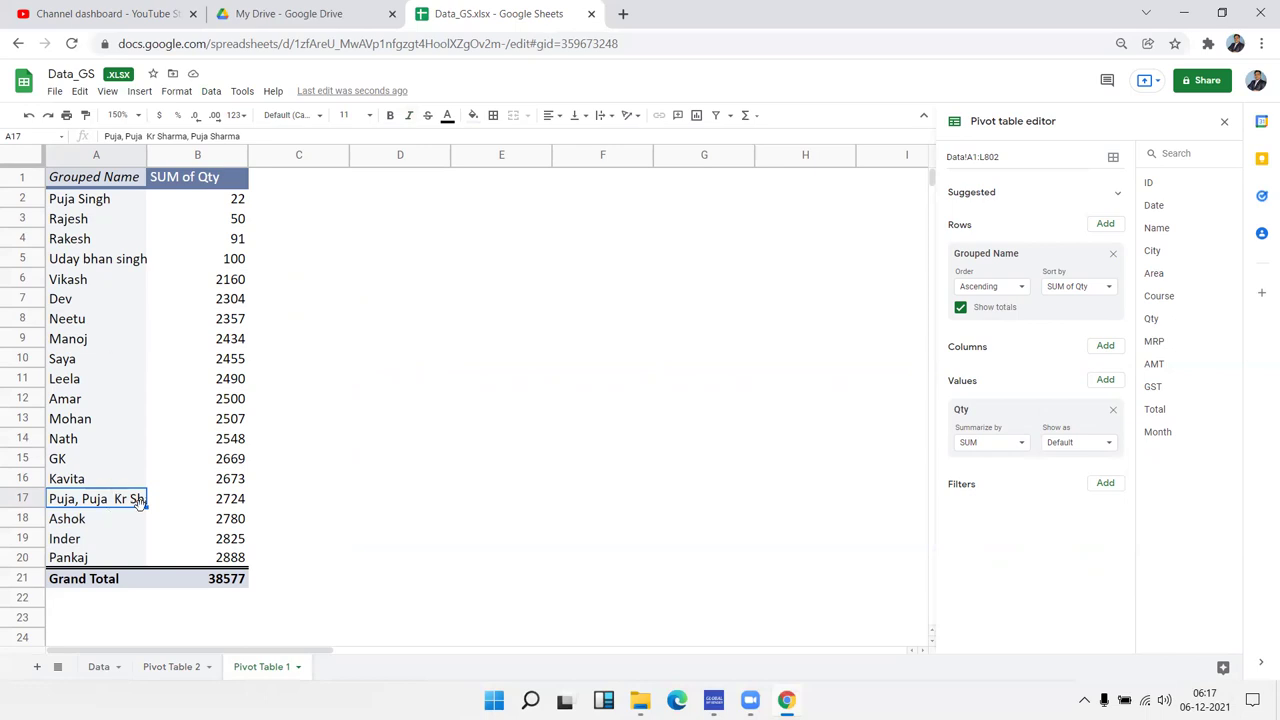
pyautogui.moveTo(117, 506); pyautogui.dragTo(192, 500)
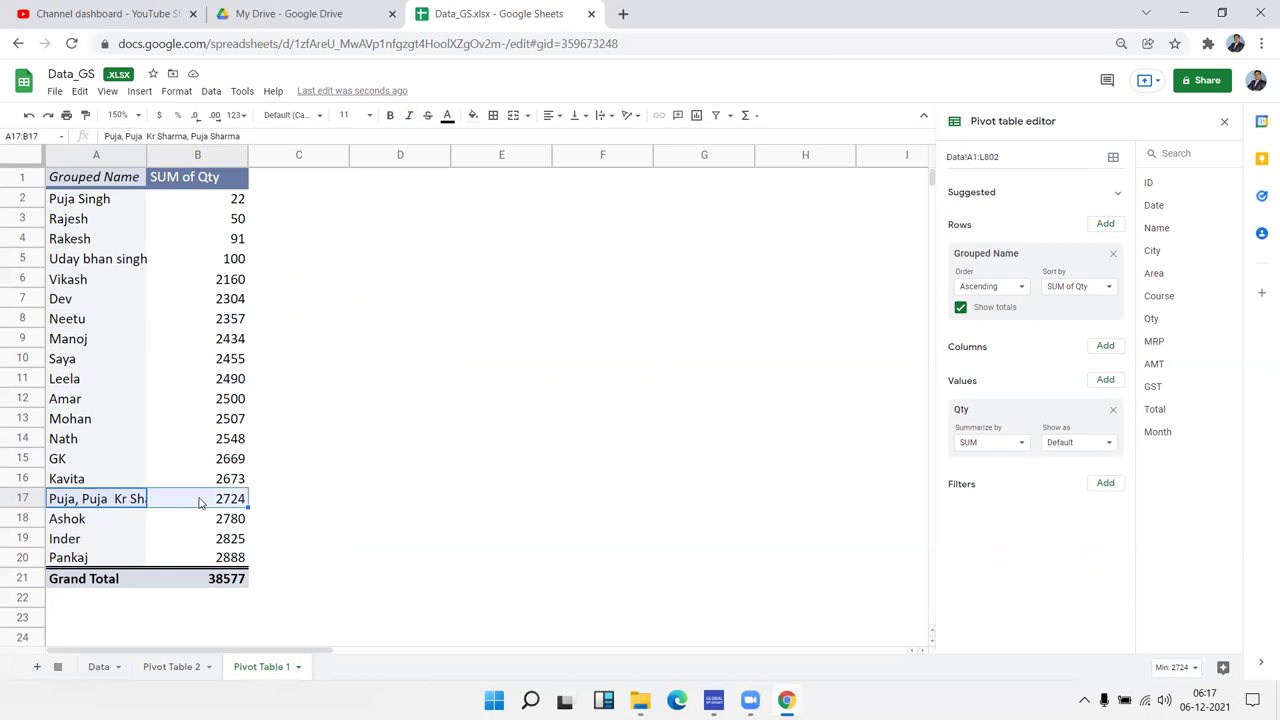
pyautogui.click(138, 508)
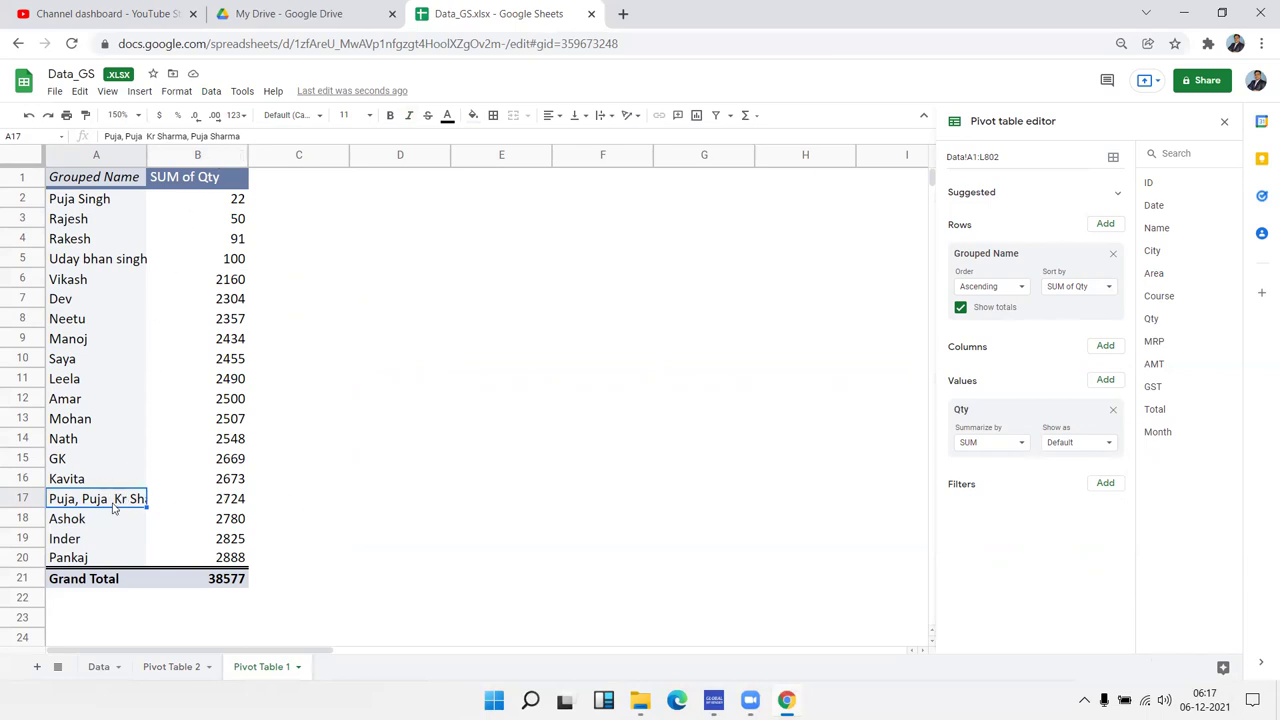
# Relabel the merged name group in A17 as the name followed by 'Total'
pyautogui.rightClick(114, 508)
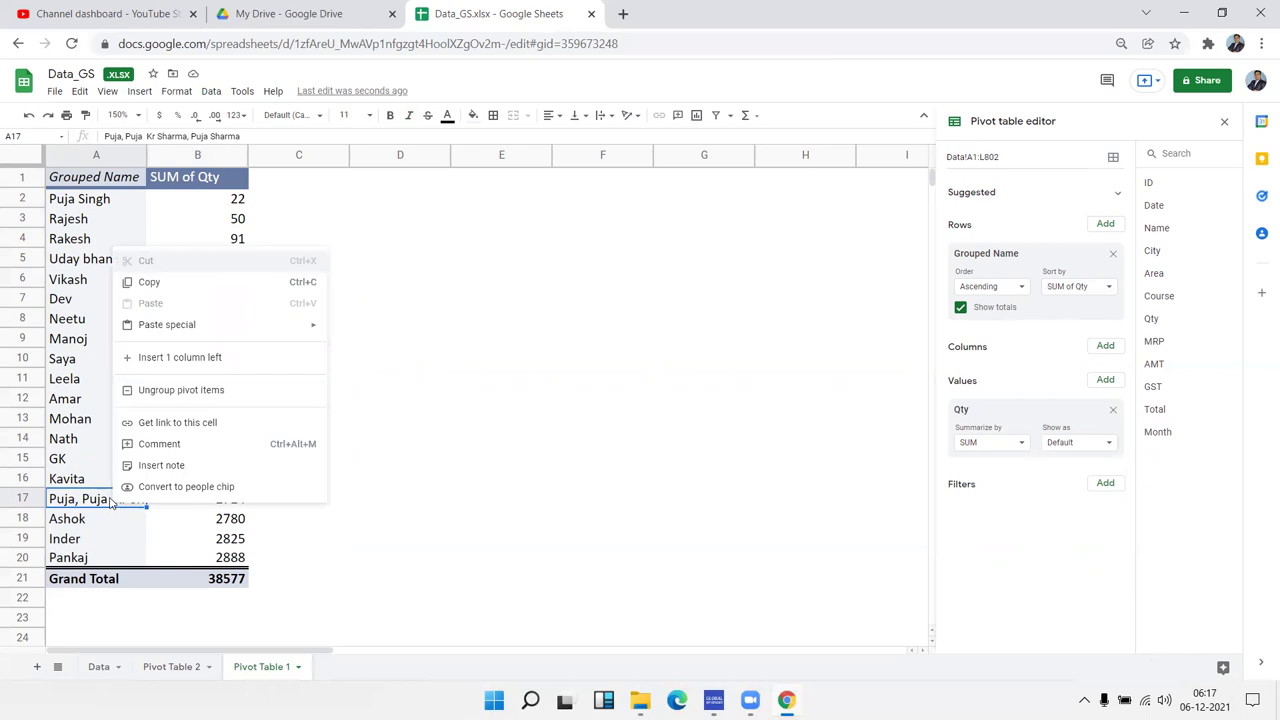
pyautogui.click(92, 500)
pyautogui.doubleClick(90, 498)
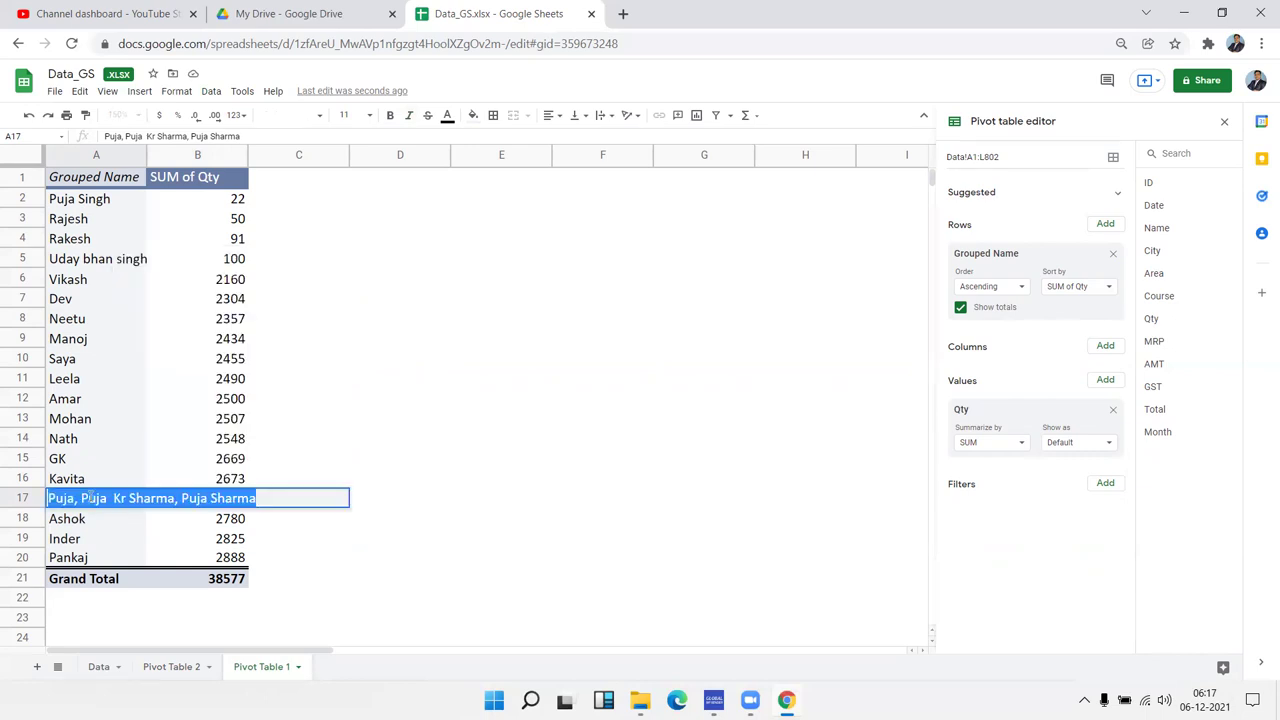
pyautogui.press('BackSpace')
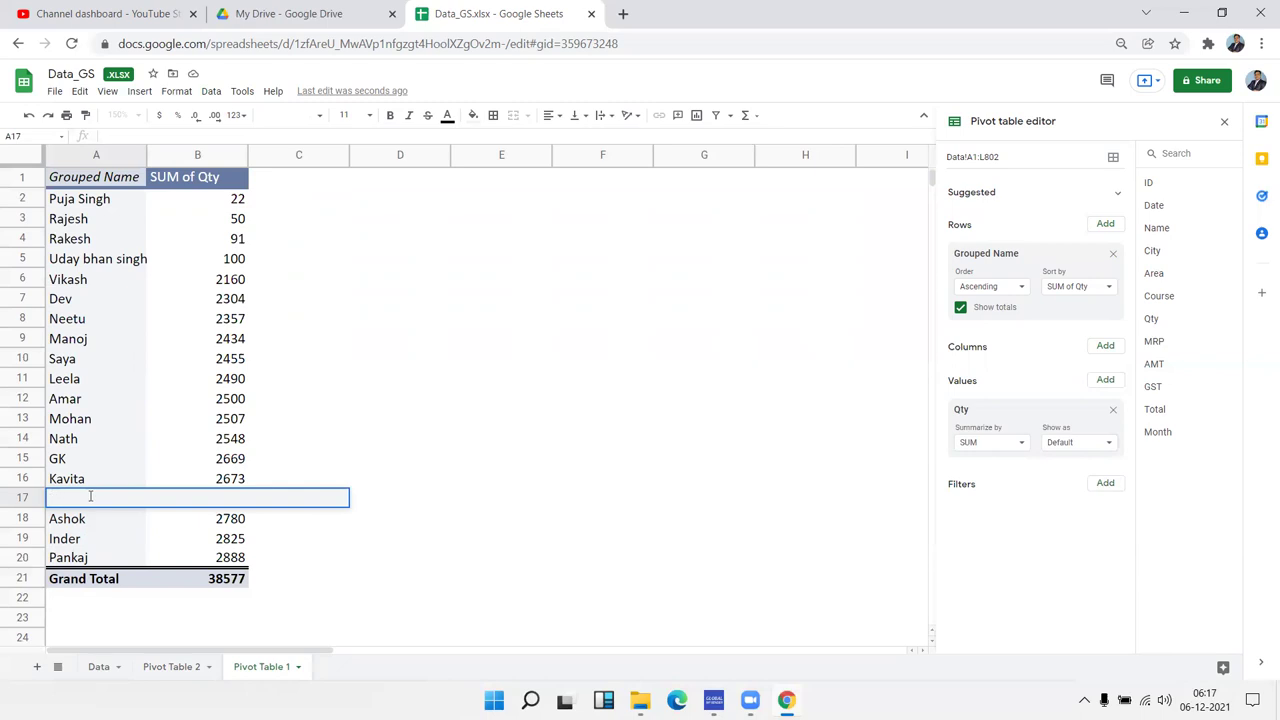
pyautogui.write('Puja ')
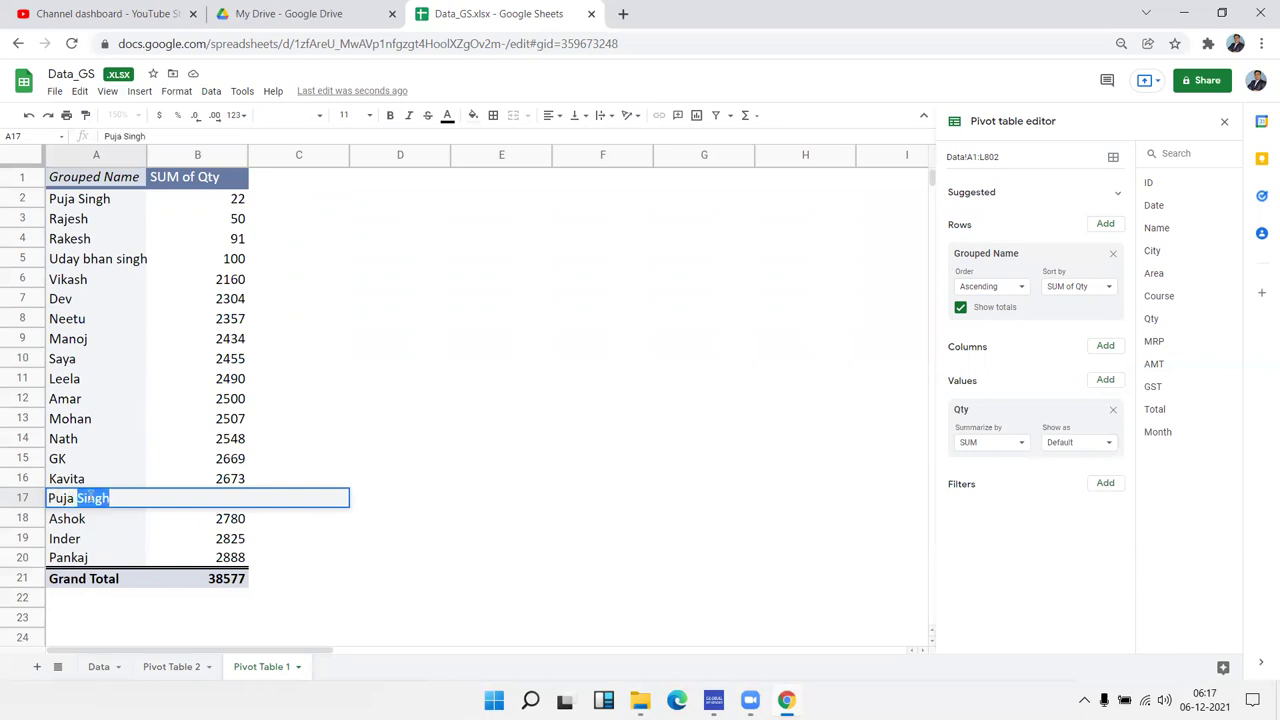
pyautogui.write('Total')
pyautogui.press('Return')
# Inspect a few name and Qty cells without editing, then switch to the Data sheet
pyautogui.doubleClick(89, 437)
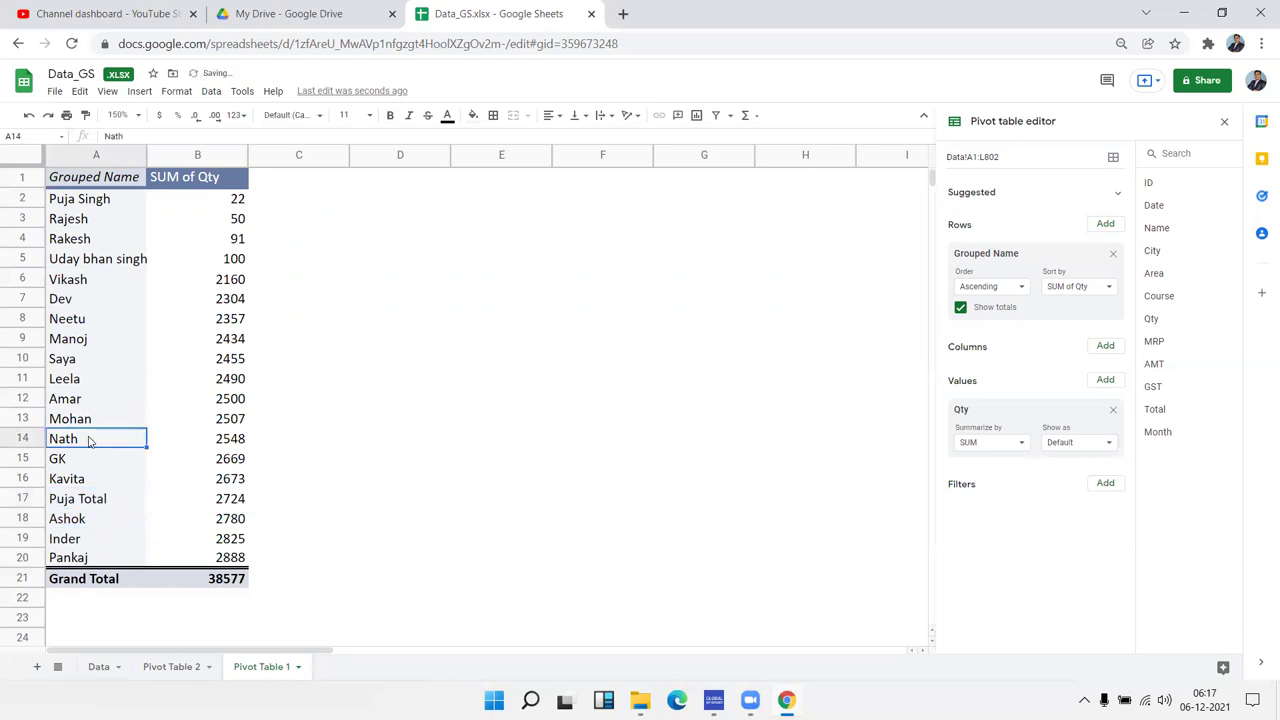
pyautogui.click(116, 318)
pyautogui.doubleClick(116, 318)
pyautogui.press('Escape')
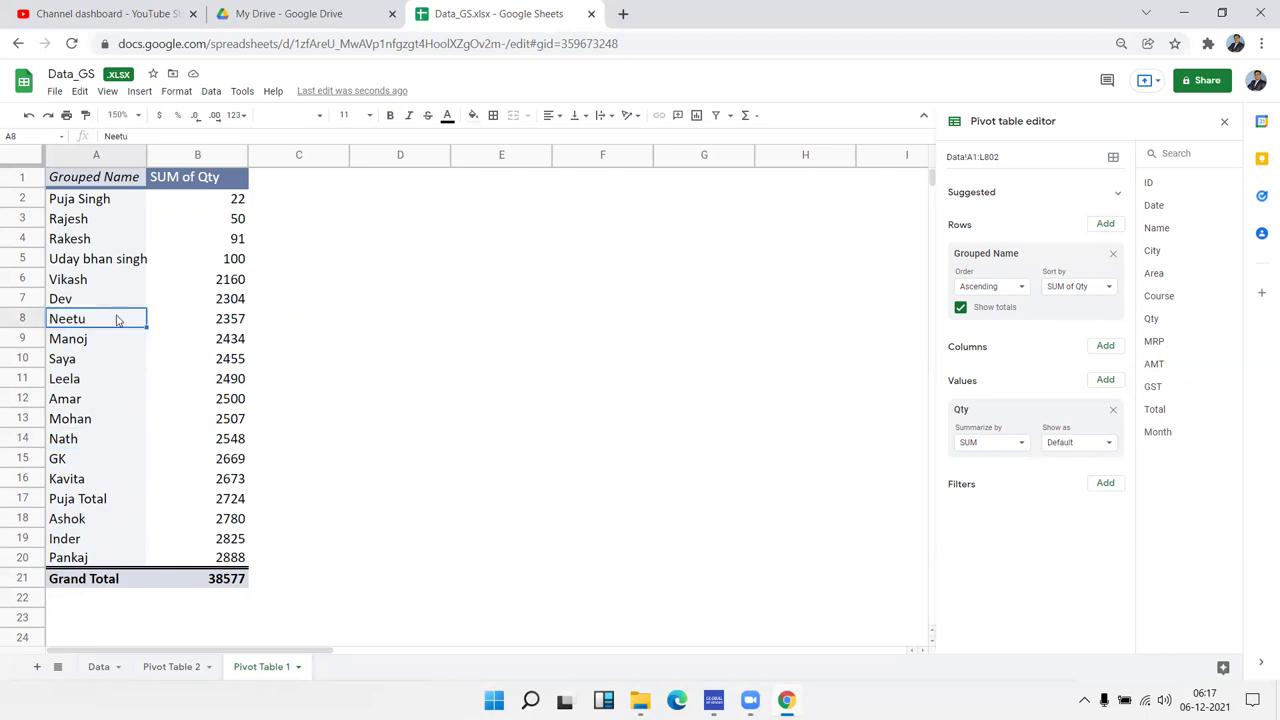
pyautogui.click(224, 376)
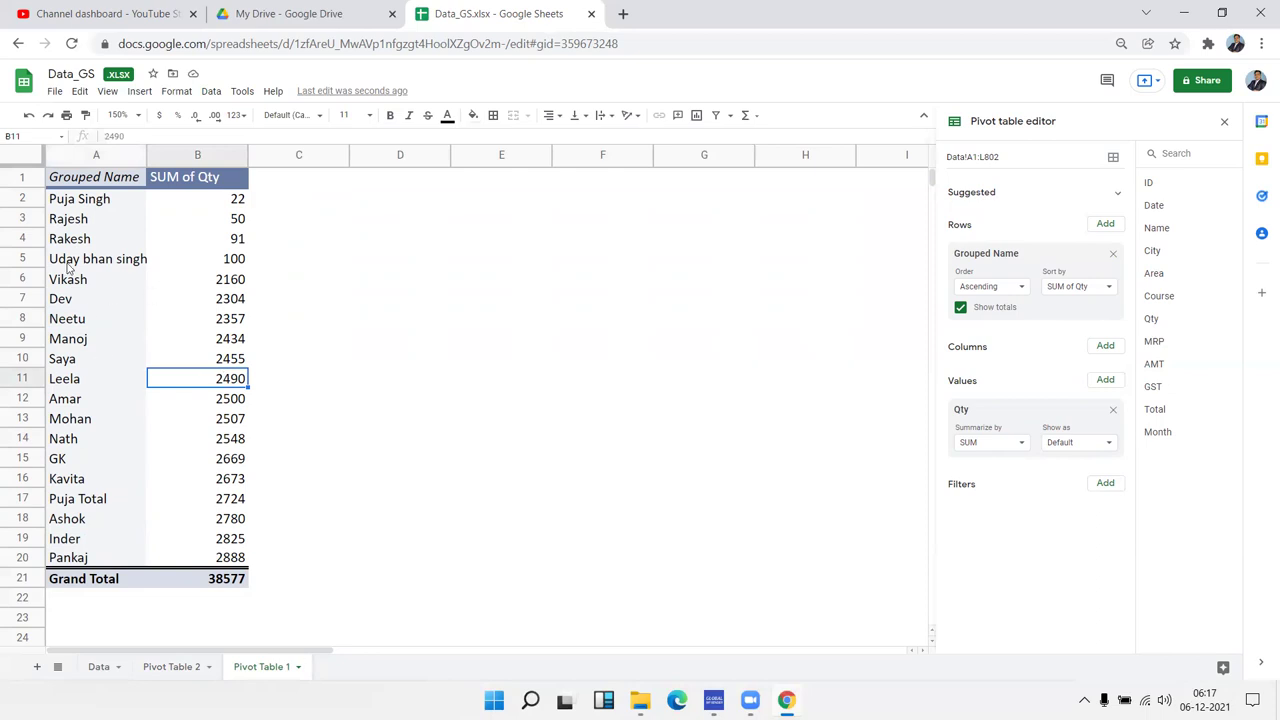
pyautogui.click(91, 481)
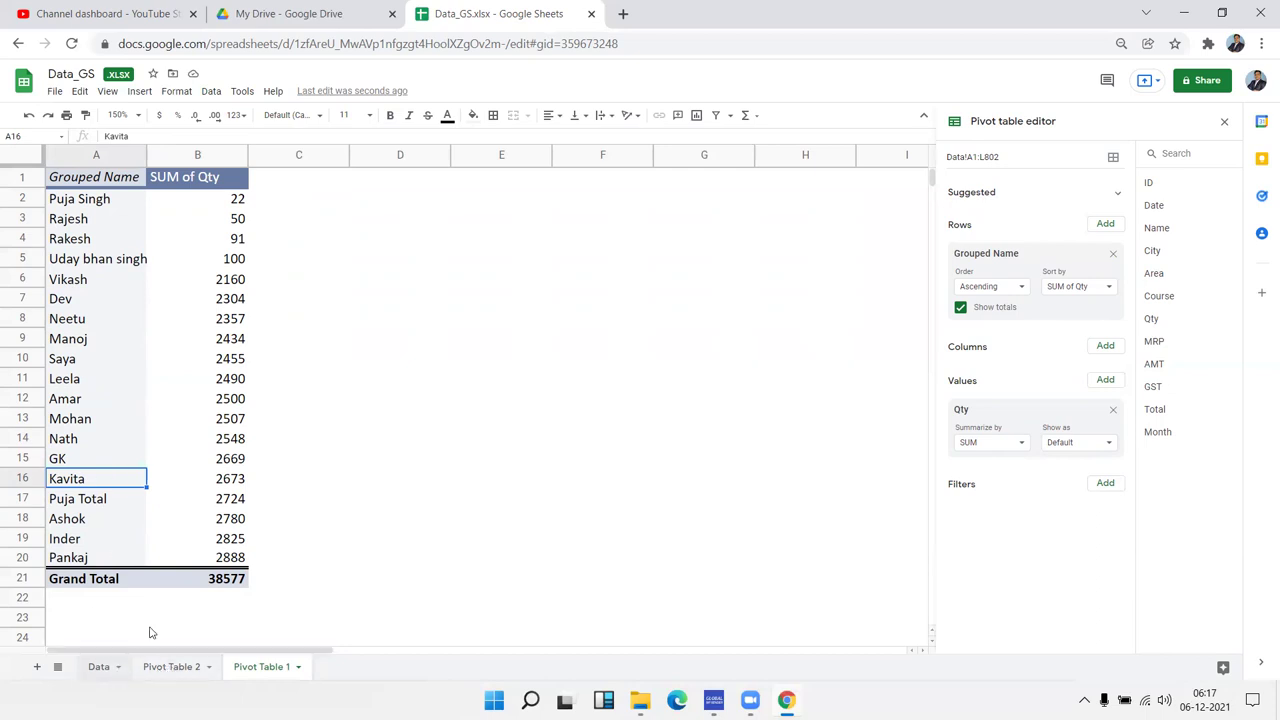
pyautogui.click(87, 668)
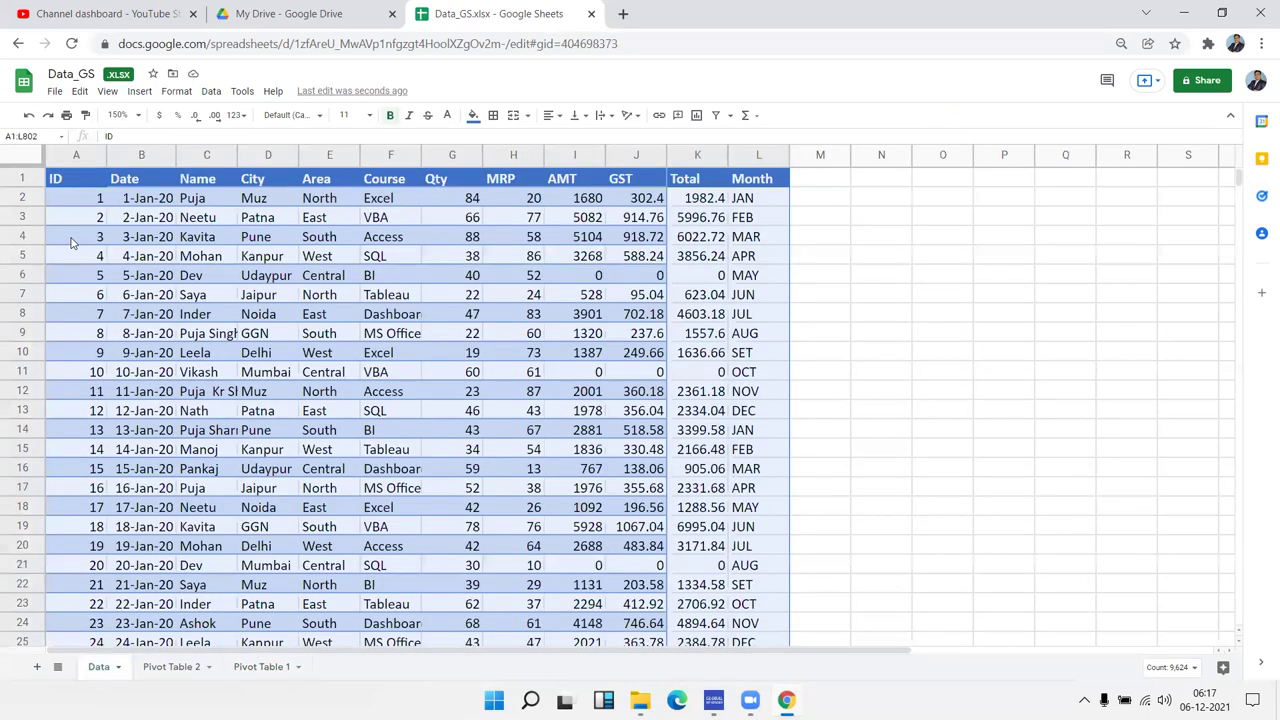
# Insert a new pivot table from the sales data on a new sheet, Pivot Table 3
pyautogui.click(140, 93)
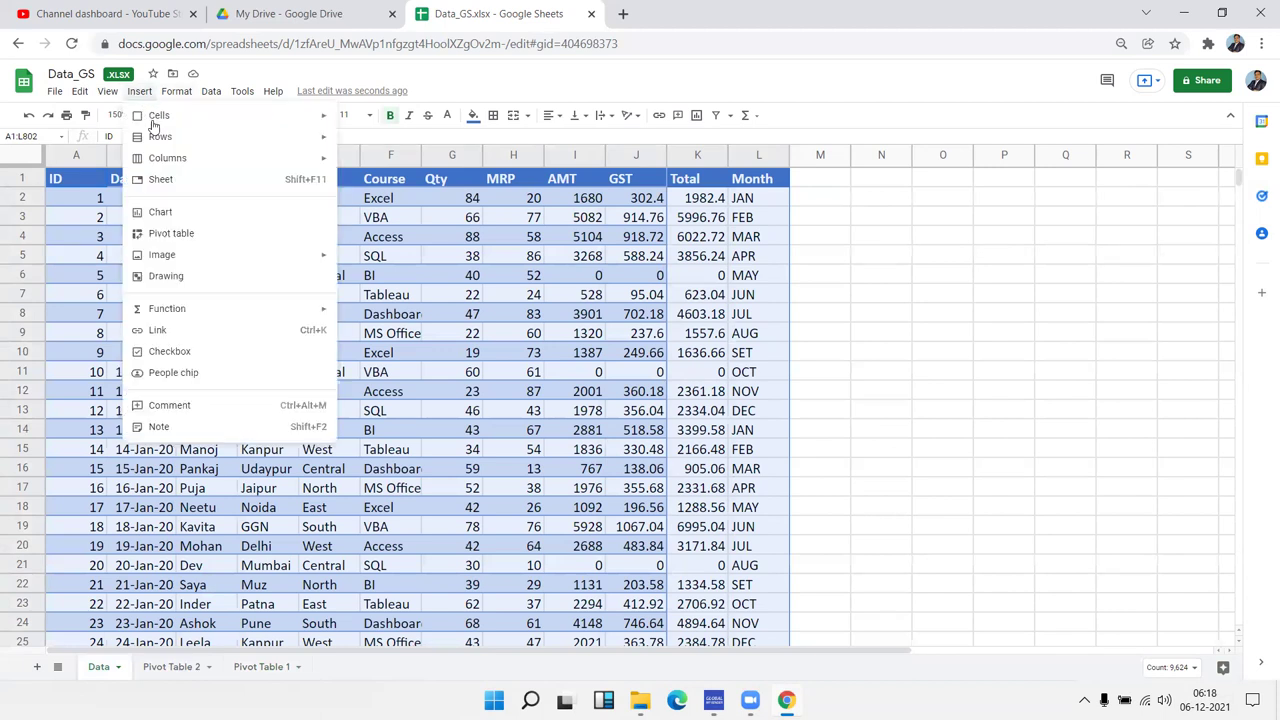
pyautogui.click(169, 237)
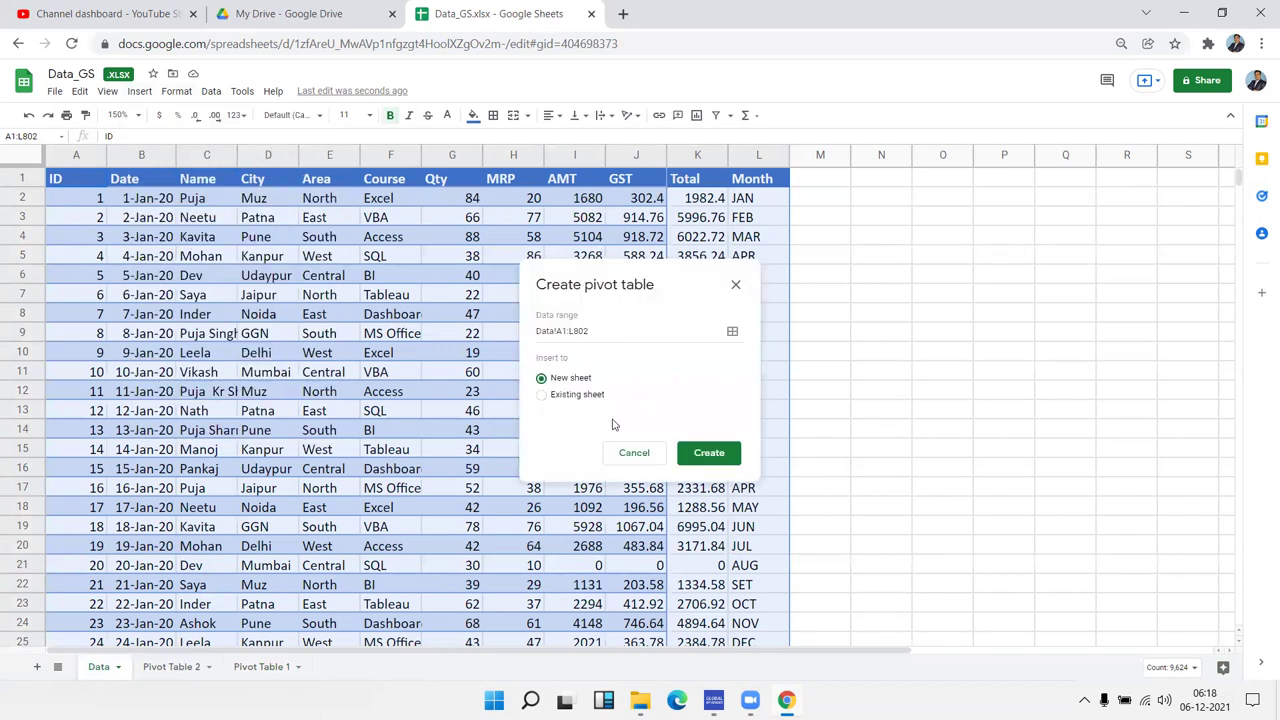
pyautogui.click(733, 455)
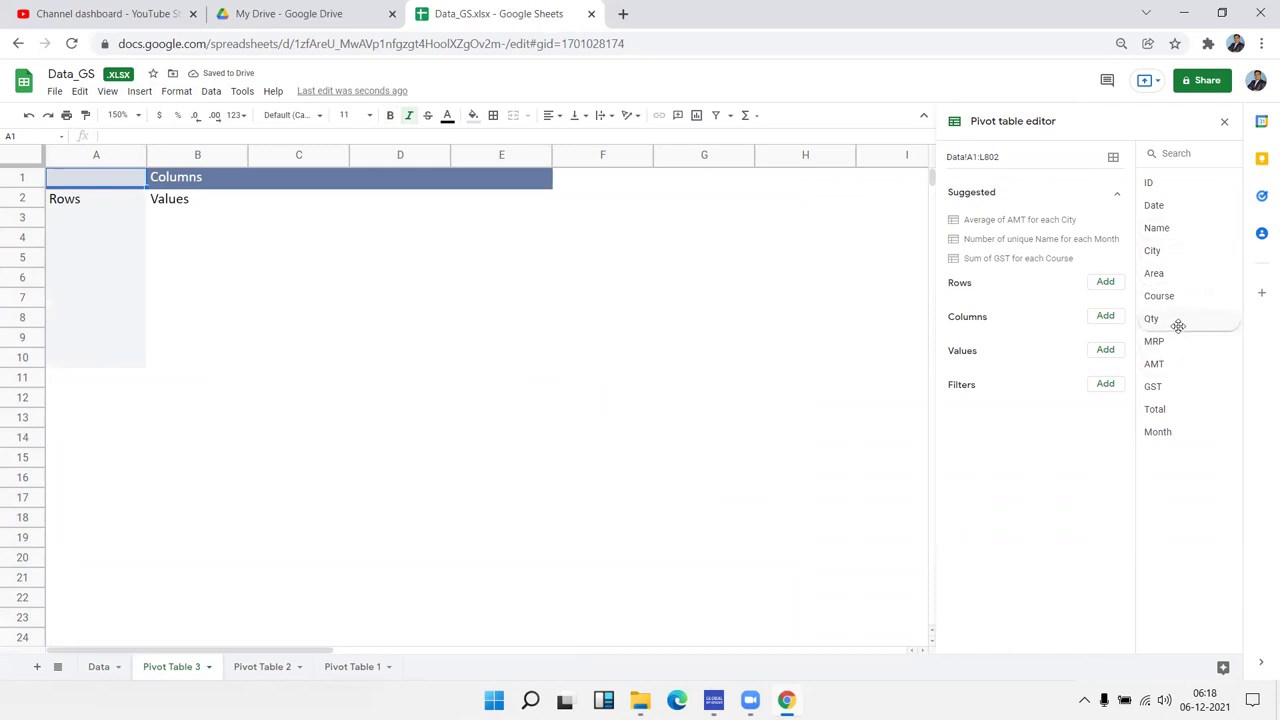
# Add Date as the pivot rows and SUM of Qty as the values
pyautogui.click(1107, 283)
pyautogui.click(1118, 326)
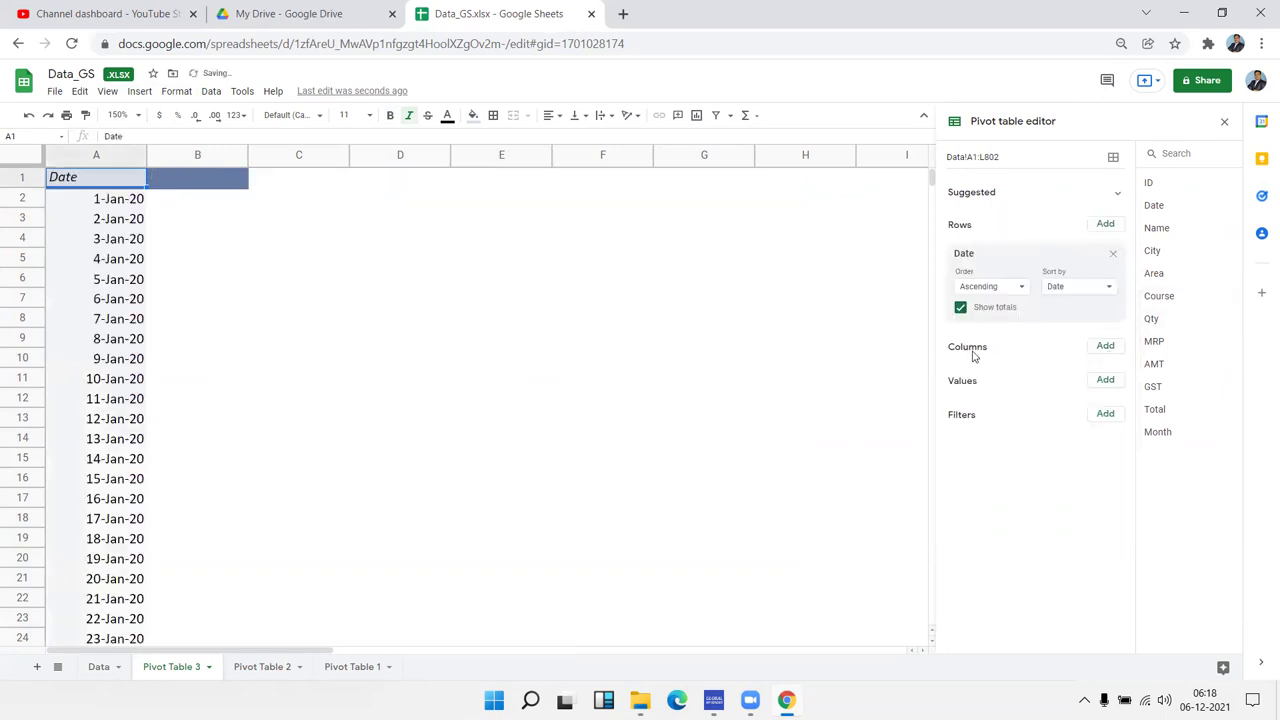
pyautogui.click(1107, 387)
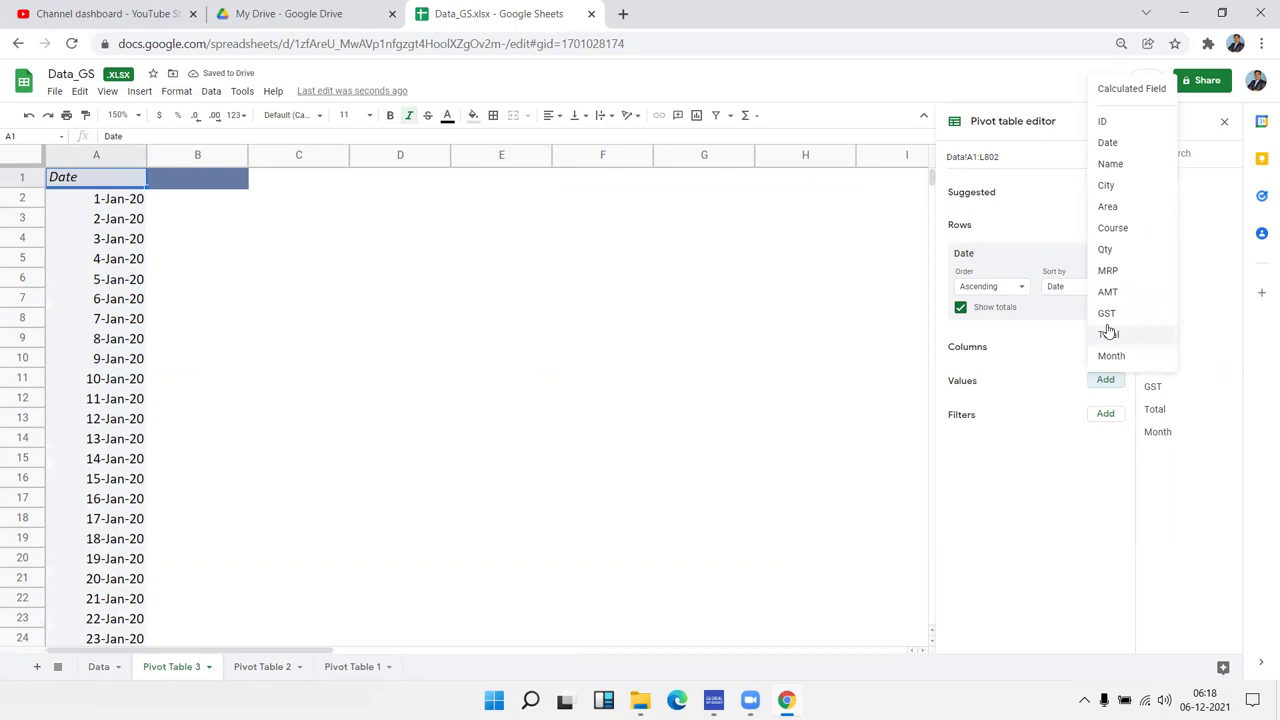
pyautogui.click(1105, 249)
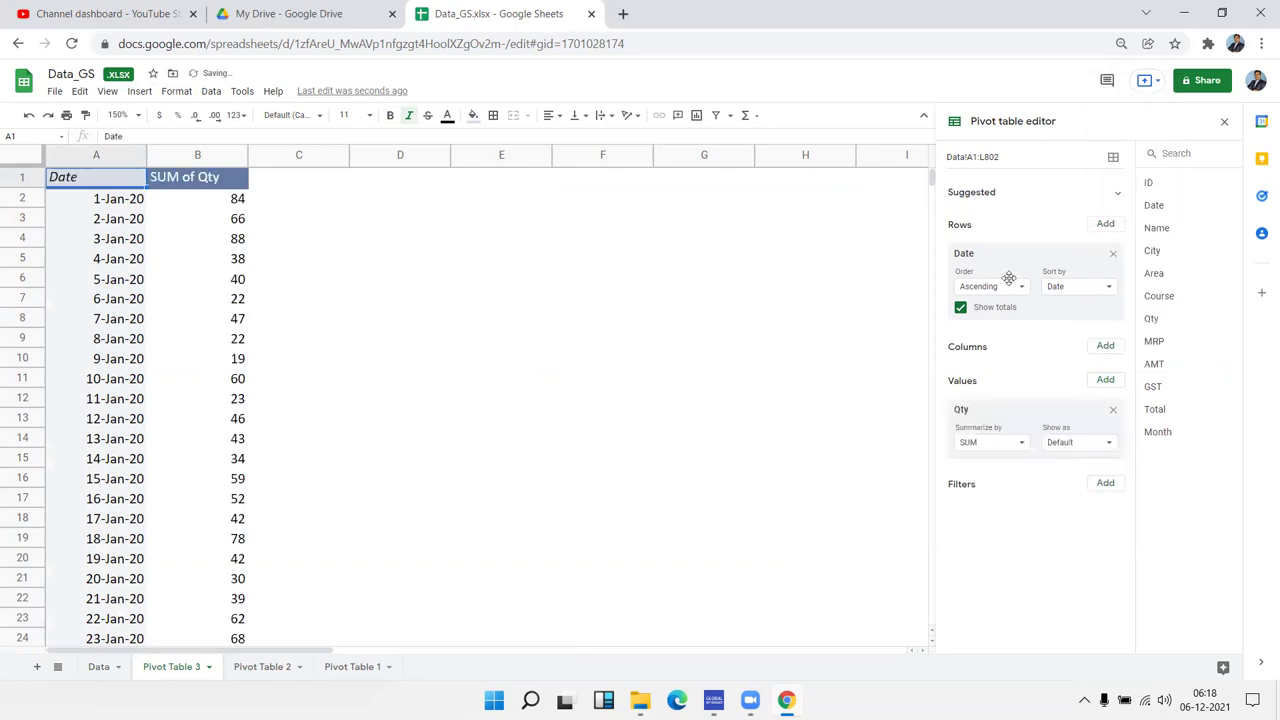
pyautogui.click(135, 259)
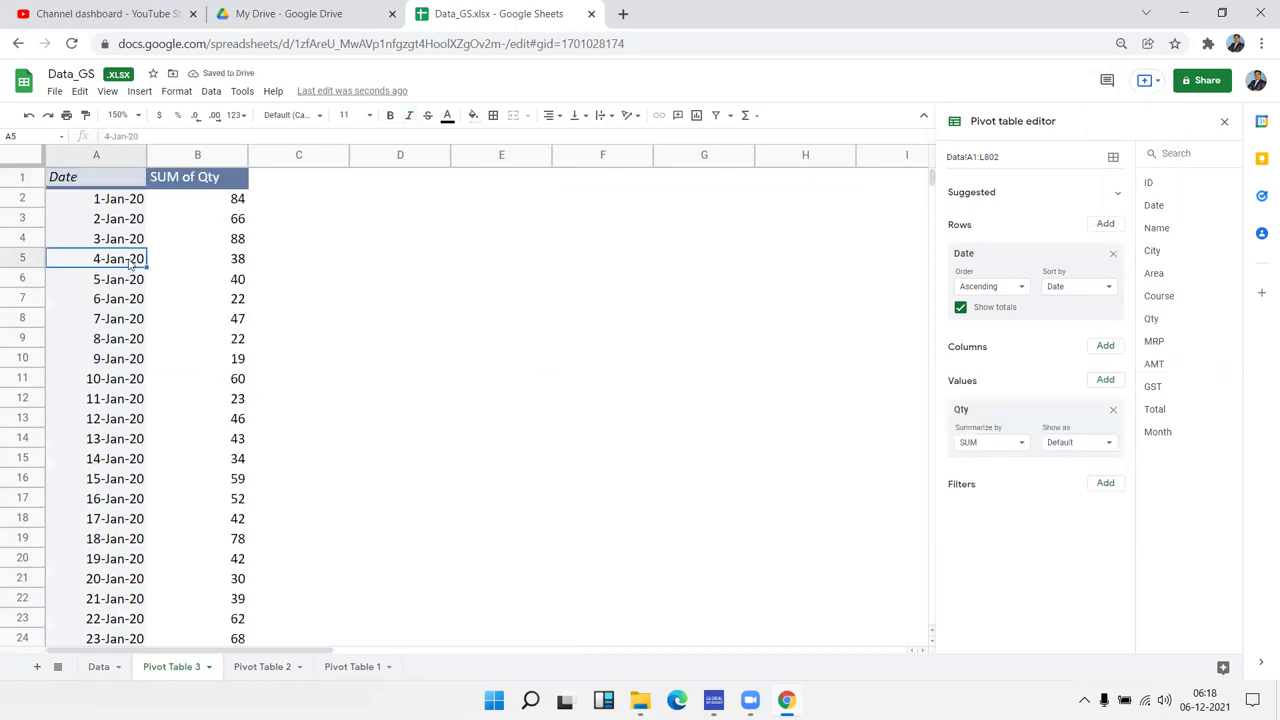
# Apply a Month date group to the pivot's Date rows, then switch it to a Year group
pyautogui.rightClick(130, 262)
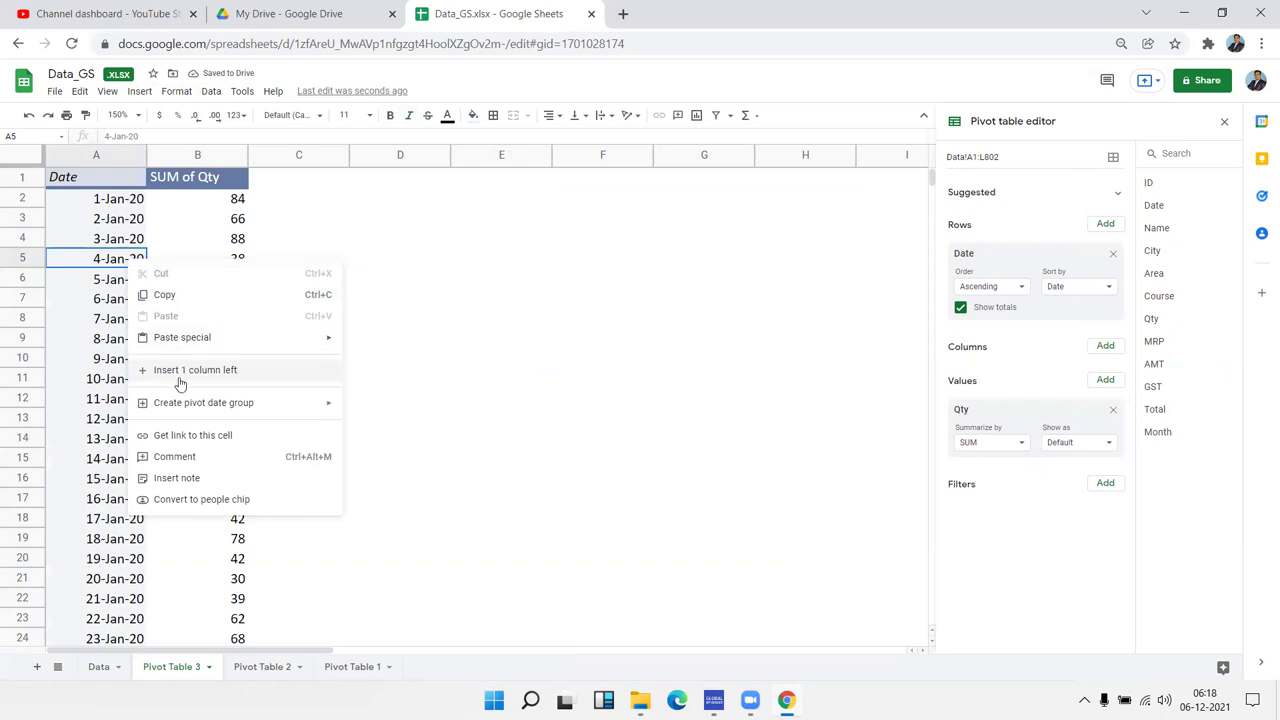
pyautogui.moveTo(203, 402)
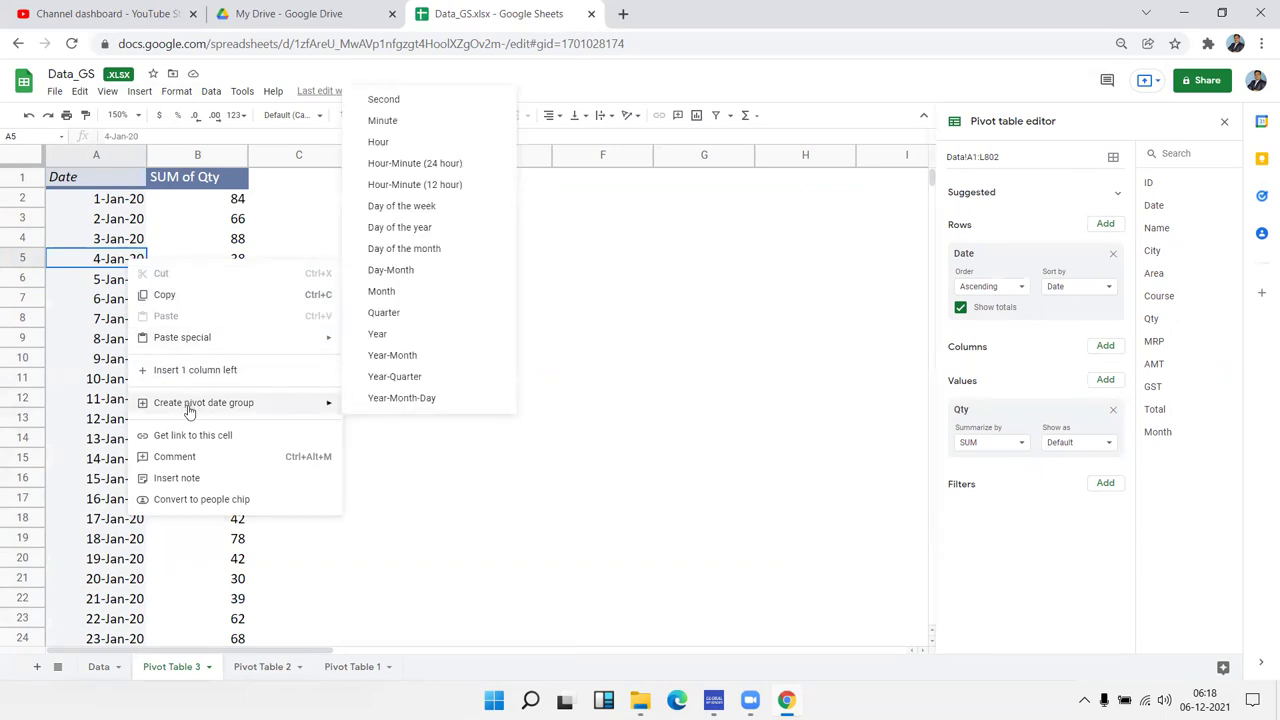
pyautogui.click(92, 297)
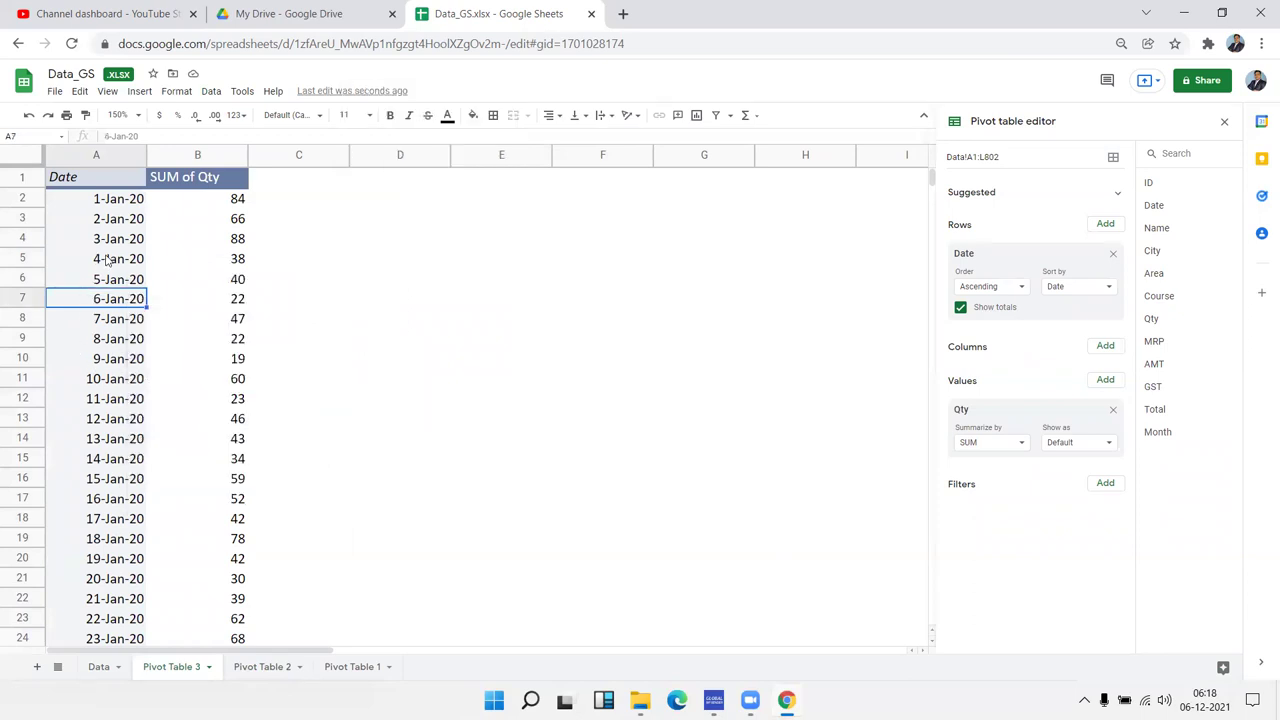
pyautogui.moveTo(107, 260); pyautogui.dragTo(118, 352)
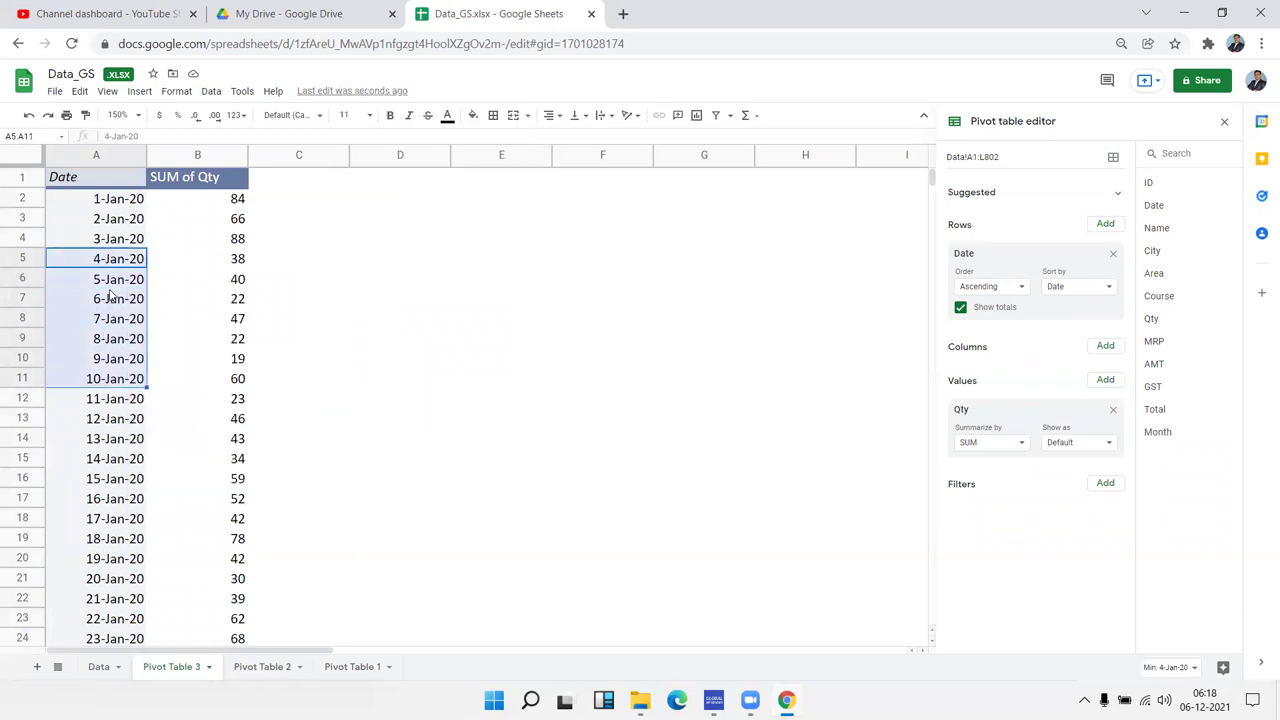
pyautogui.click(111, 285)
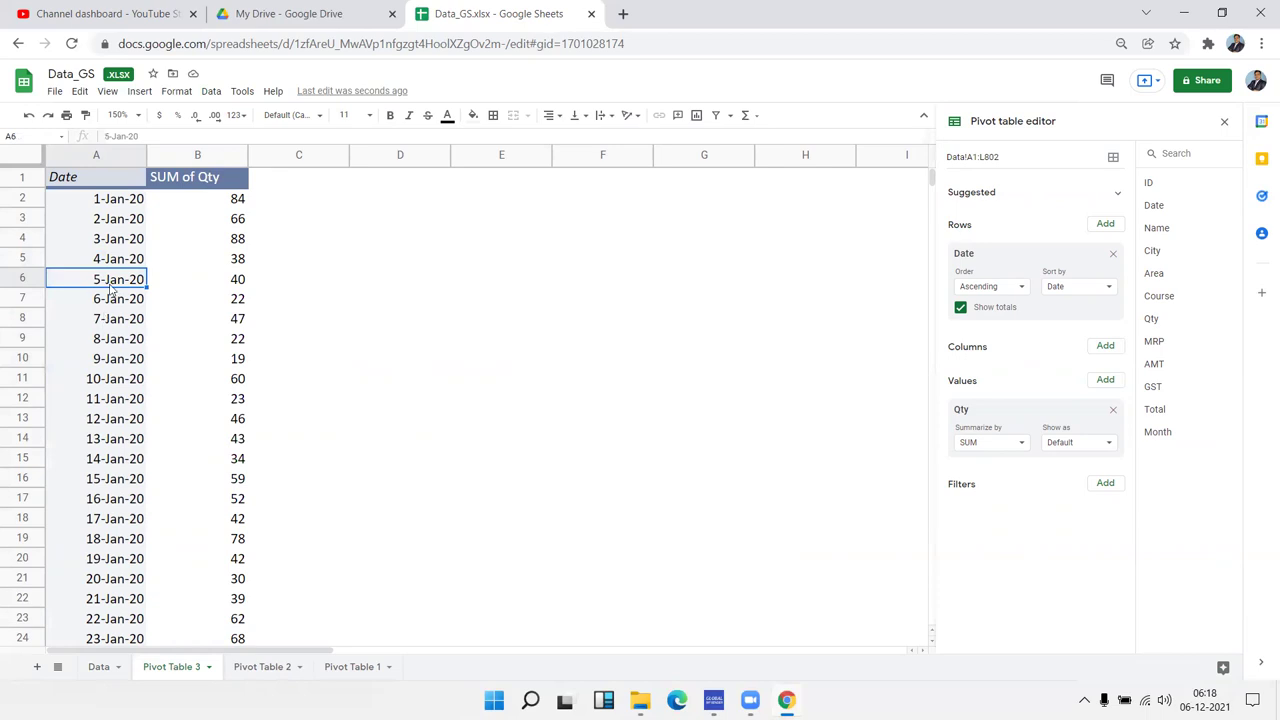
pyautogui.rightClick(111, 289)
pyautogui.moveTo(186, 426)
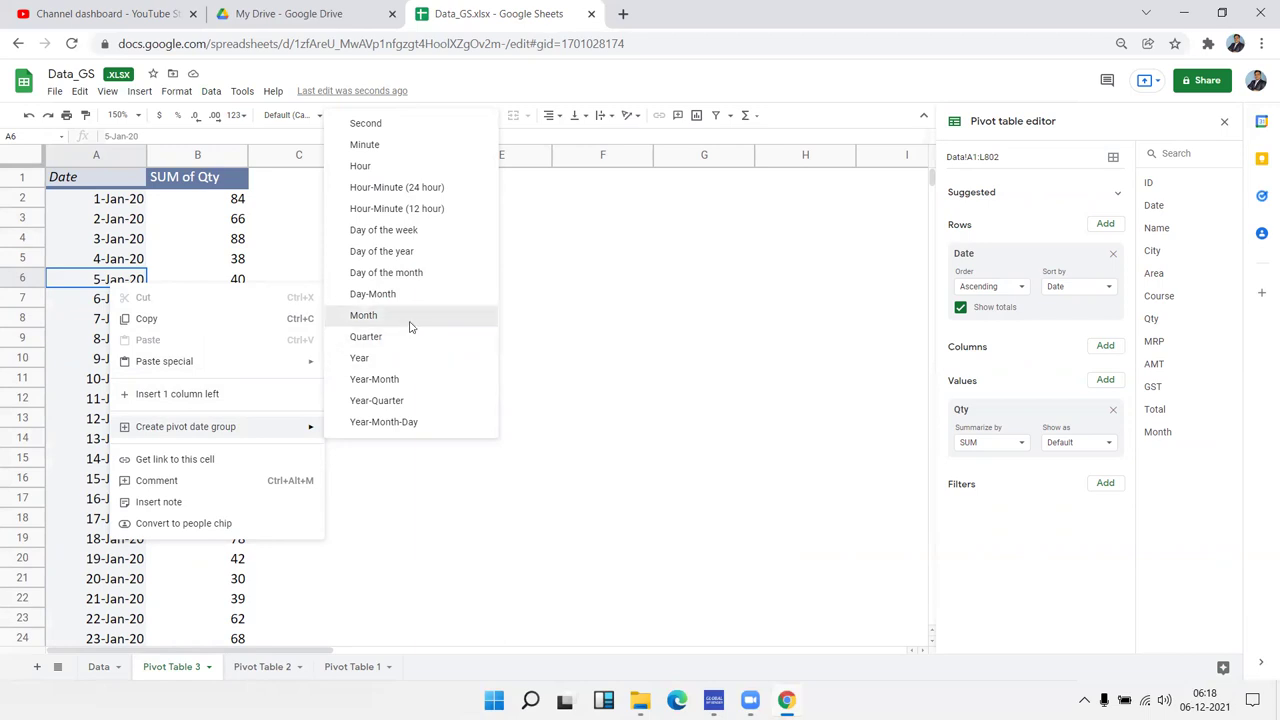
pyautogui.click(409, 326)
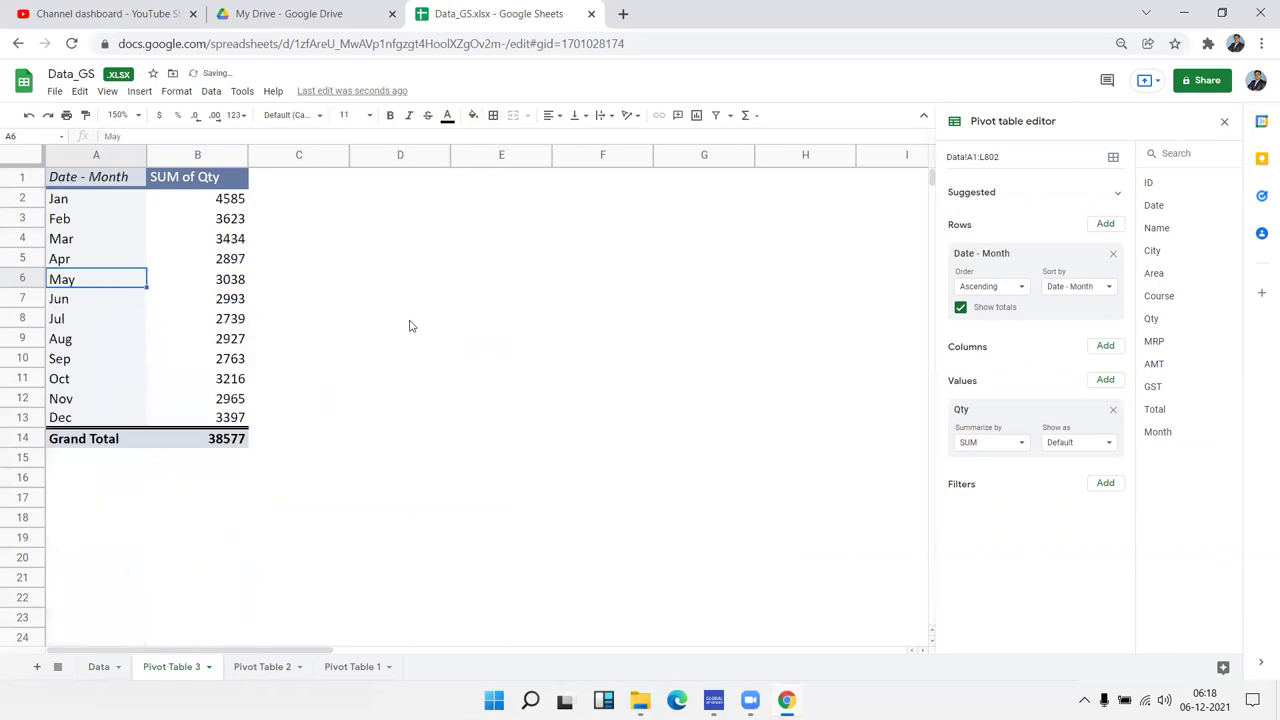
pyautogui.rightClick(95, 278)
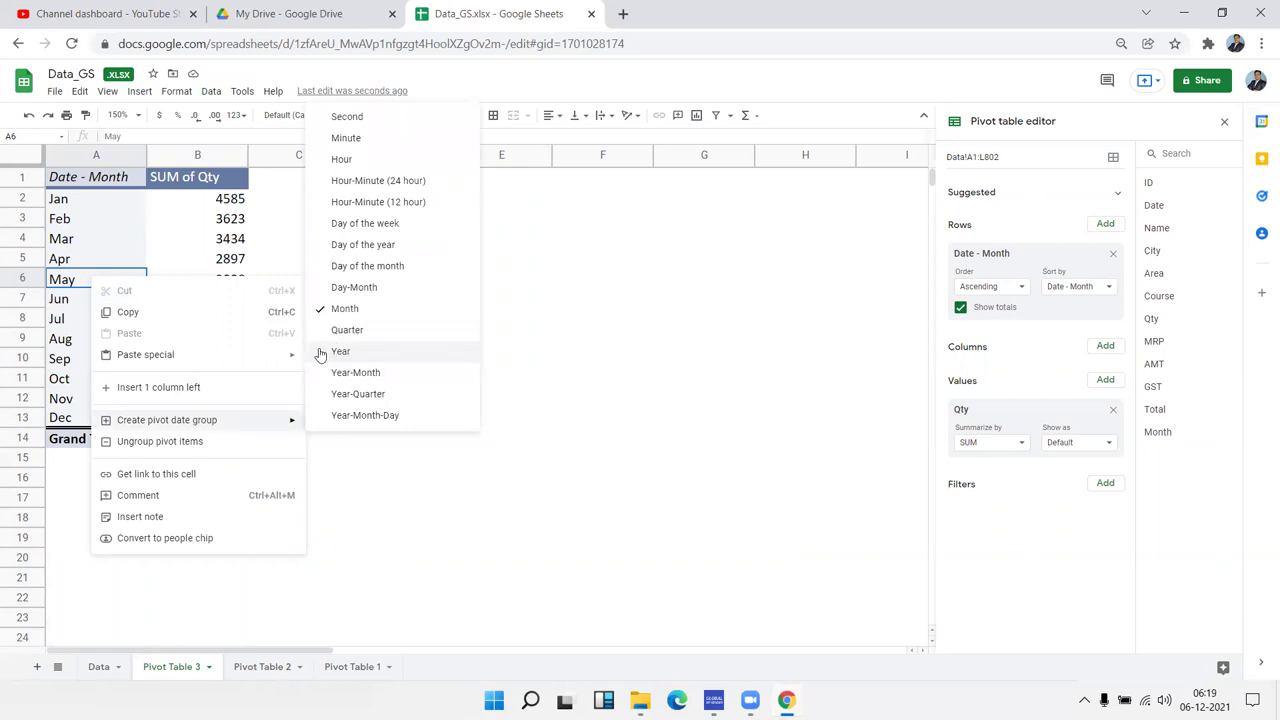
pyautogui.click(320, 354)
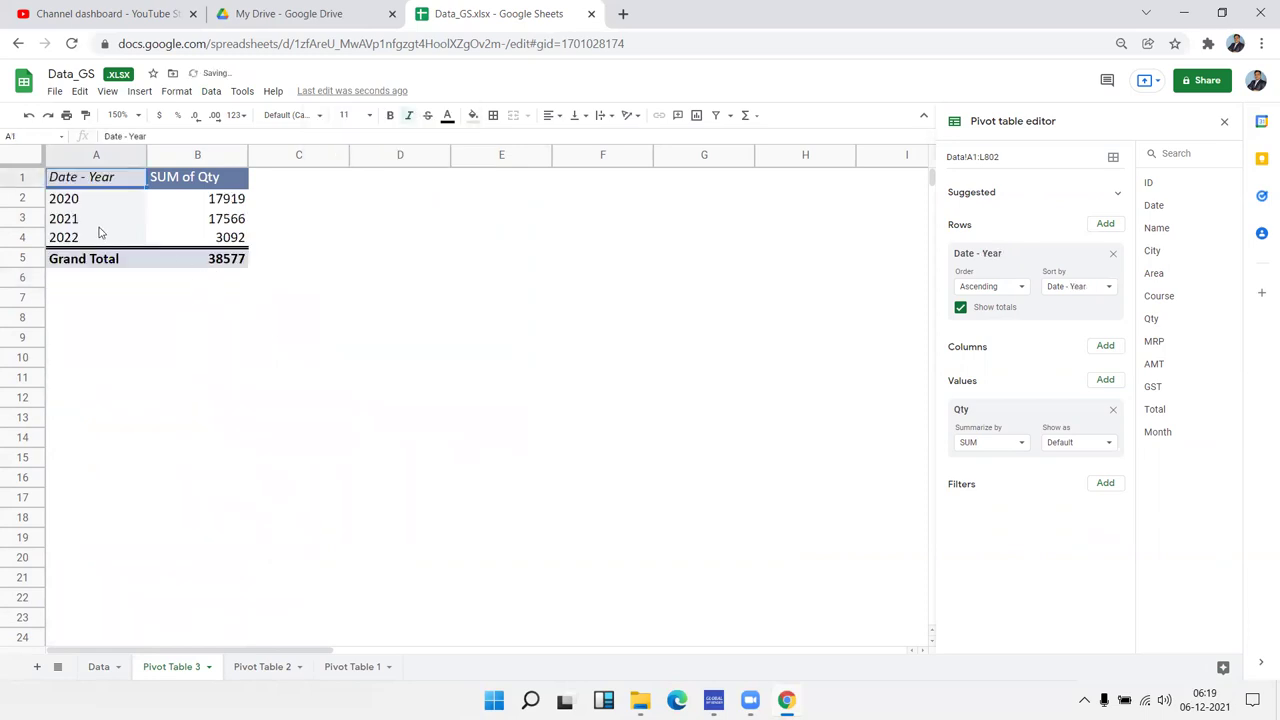
# Keep sorting by Date - Year, then regroup dates by Day-Month and then Day of the month
pyautogui.click(1080, 290)
pyautogui.click(1080, 298)
pyautogui.rightClick(88, 205)
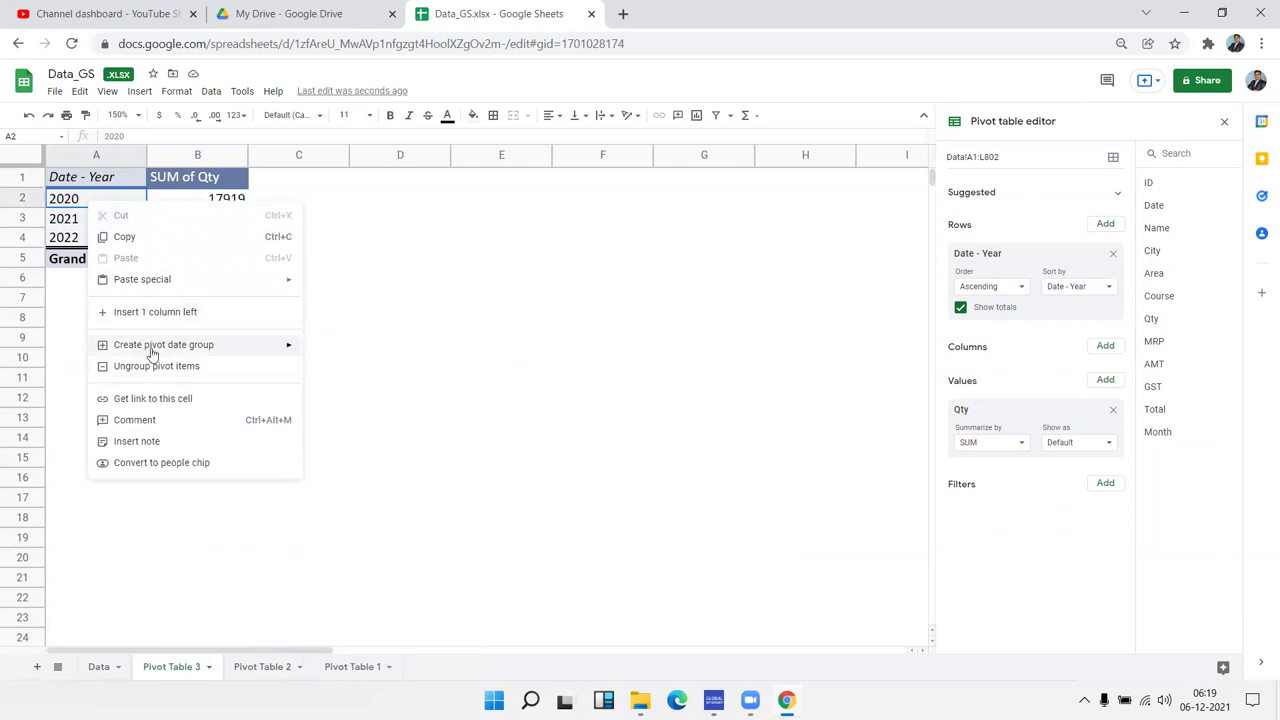
pyautogui.moveTo(163, 344)
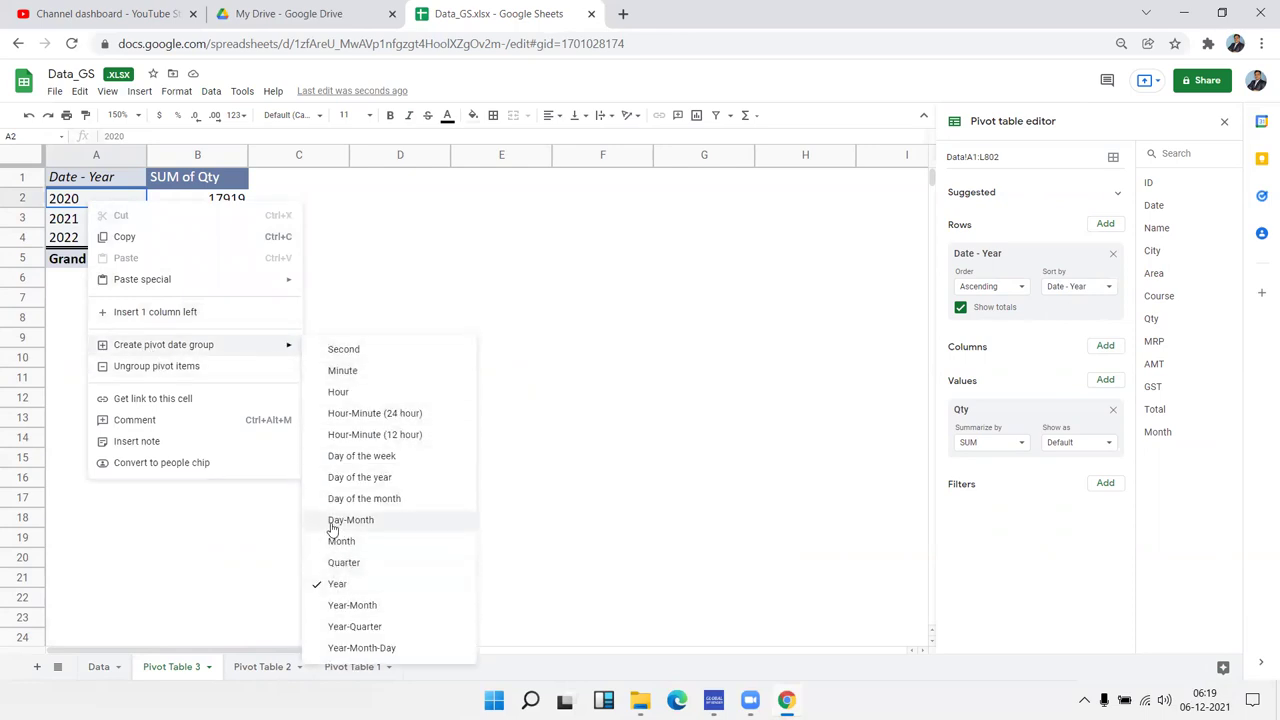
pyautogui.click(333, 521)
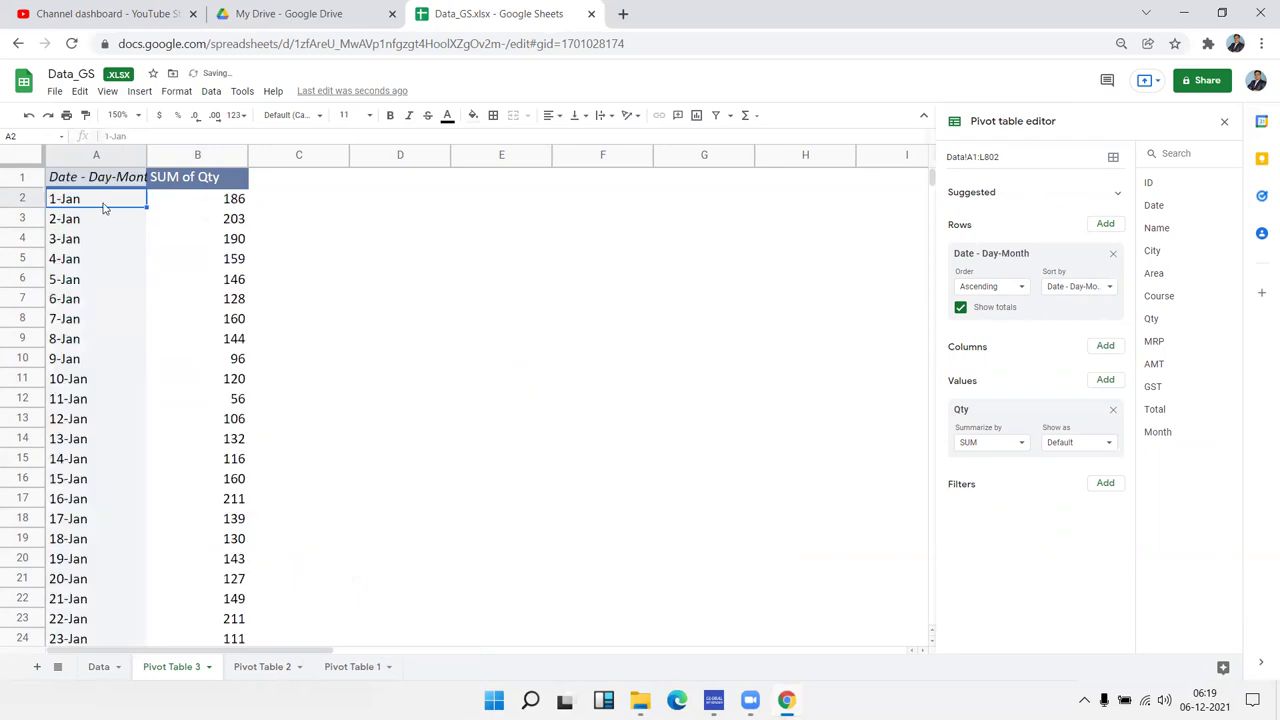
pyautogui.rightClick(103, 207)
pyautogui.moveTo(178, 347)
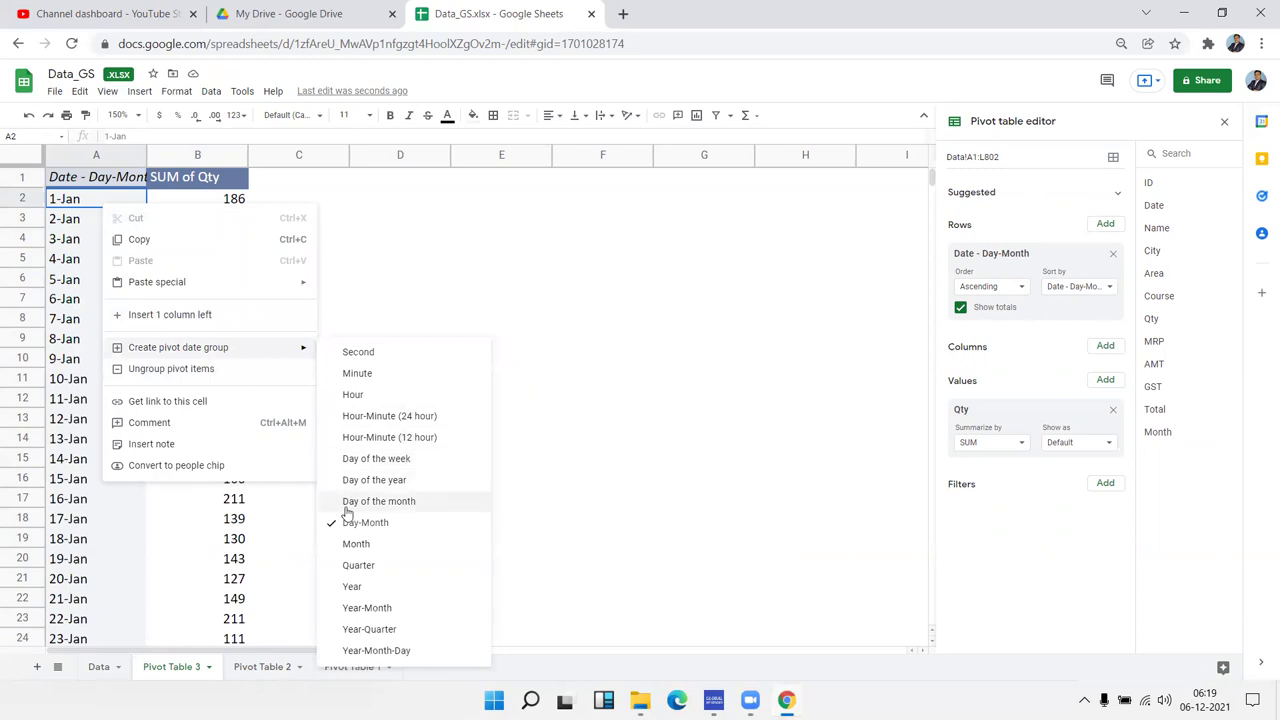
pyautogui.click(341, 502)
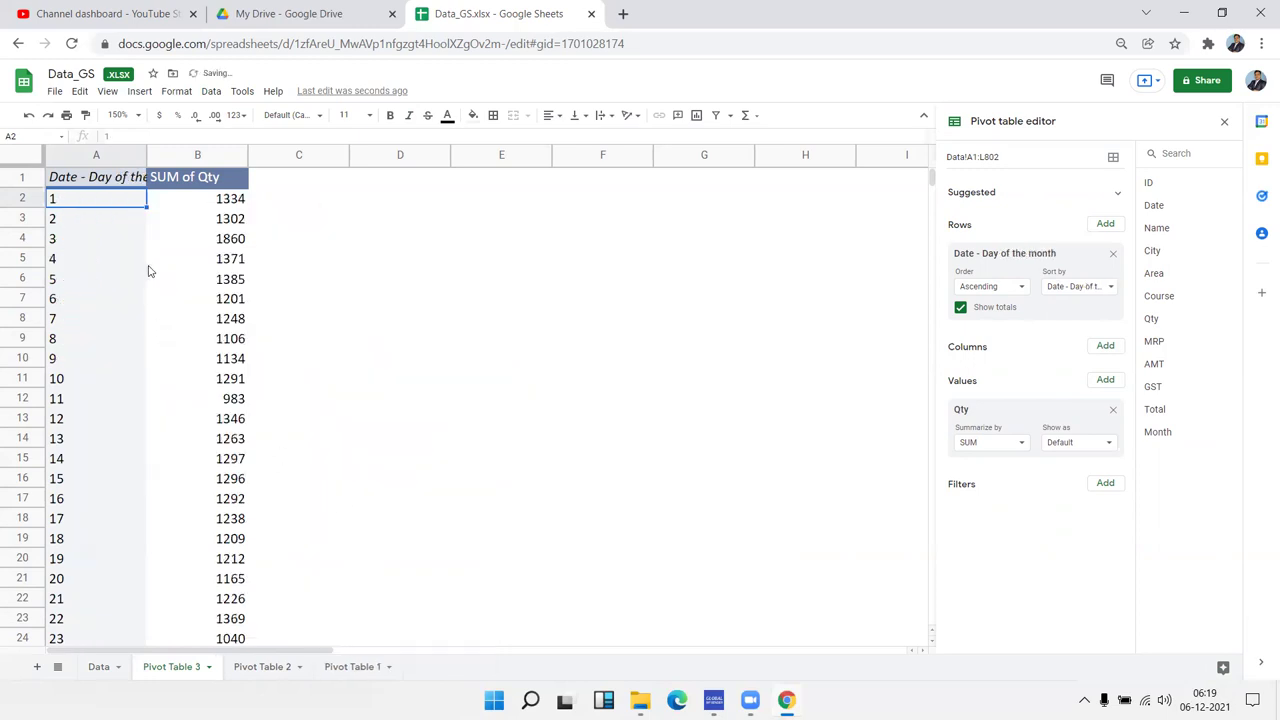
# Regroup the pivot dates by Day of the year
pyautogui.scroll(-10, 147, 314)
pyautogui.scroll(10, 147, 314)
pyautogui.scroll(2, 147, 316)
pyautogui.scroll(-3, 147, 316)
pyautogui.scroll(3, 145, 318)
pyautogui.rightClick(113, 203)
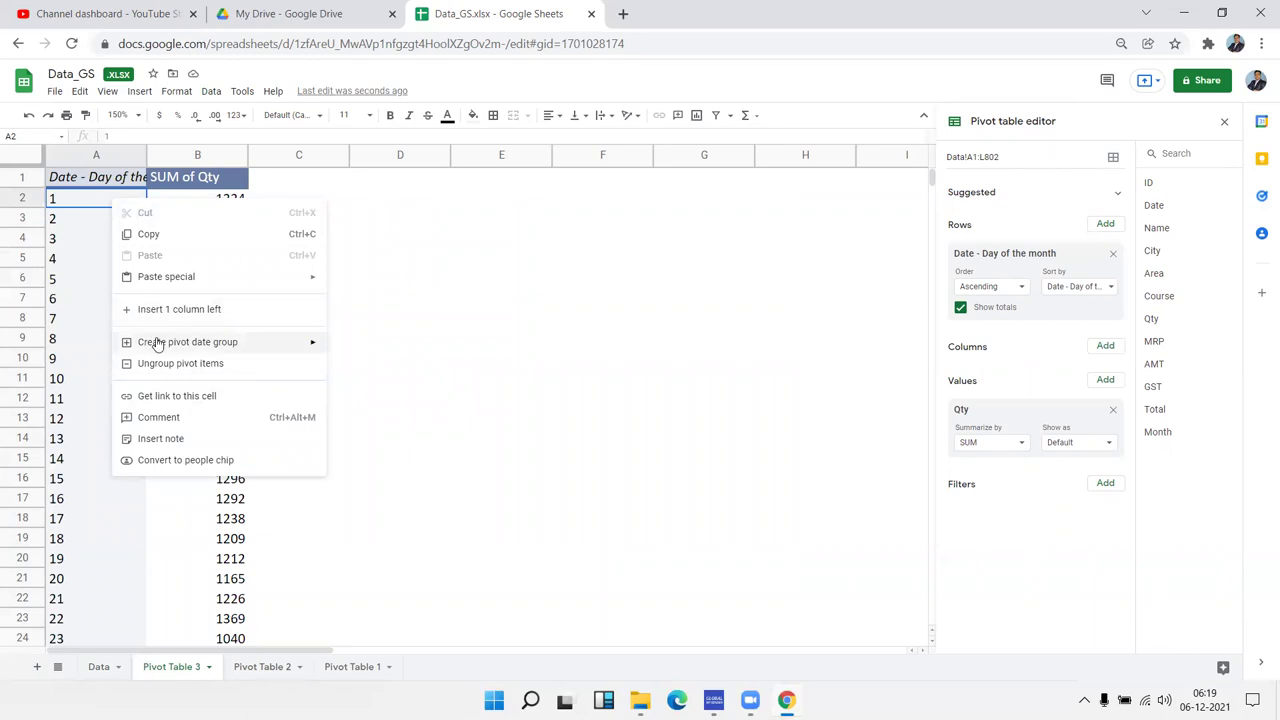
pyautogui.moveTo(188, 342)
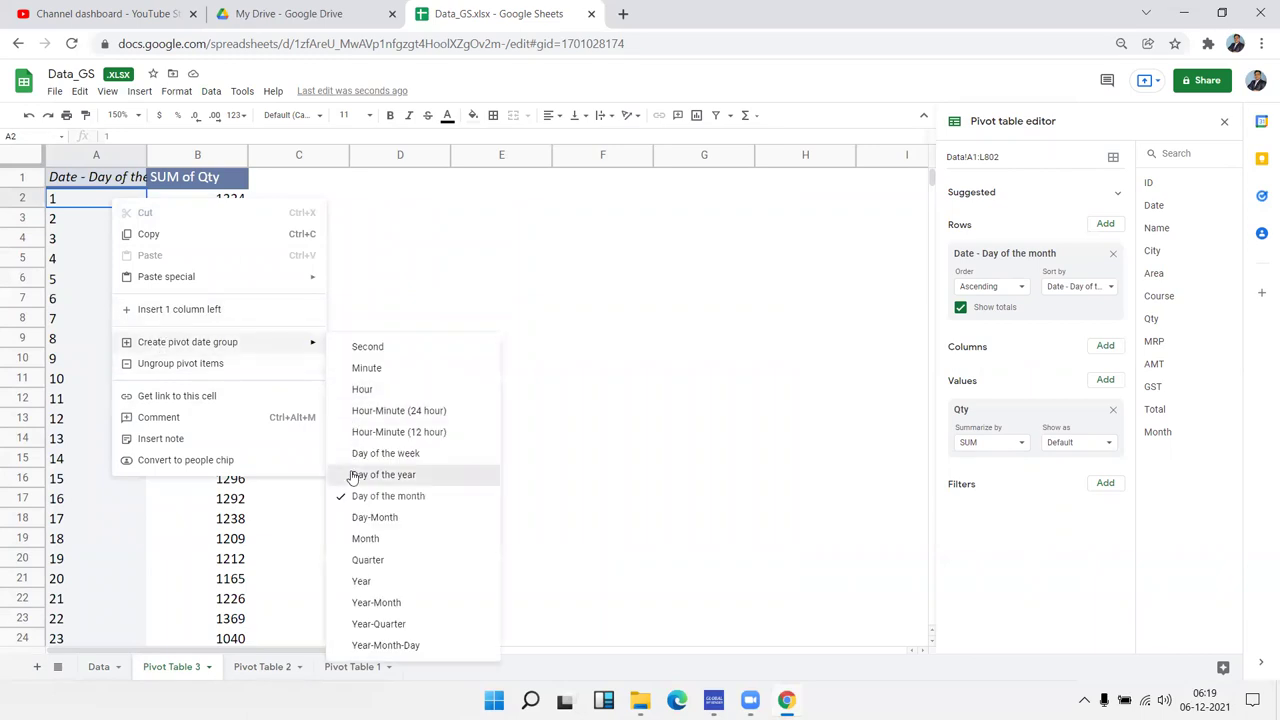
pyautogui.click(355, 474)
# Regroup the dates by Day of the week and select the Sunday to Saturday labels
pyautogui.scroll(-10, 182, 348)
pyautogui.scroll(-9, 182, 348)
pyautogui.scroll(-8, 182, 348)
pyautogui.scroll(-17, 182, 348)
pyautogui.scroll(-20, 182, 348)
pyautogui.scroll(-20, 182, 348)
pyautogui.scroll(4, 182, 348)
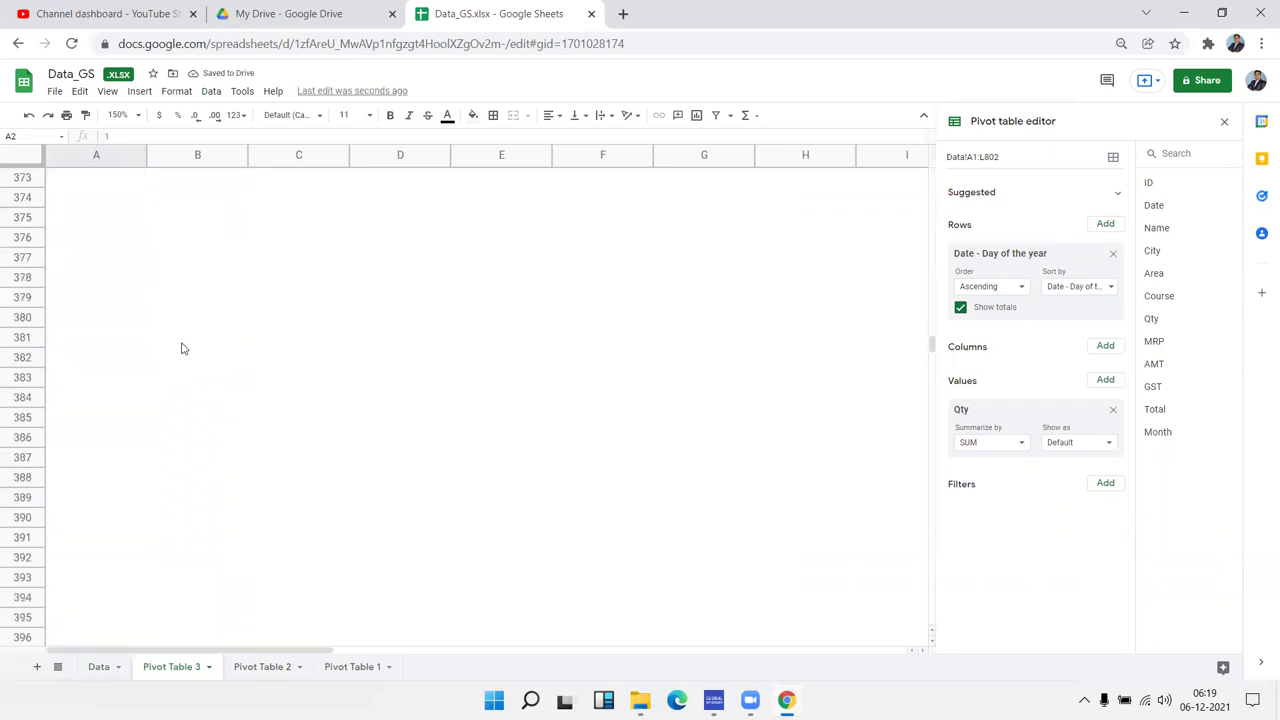
pyautogui.scroll(9, 182, 348)
pyautogui.scroll(20, 182, 348)
pyautogui.scroll(20, 182, 348)
pyautogui.scroll(20, 182, 348)
pyautogui.scroll(3, 182, 348)
pyautogui.rightClick(106, 256)
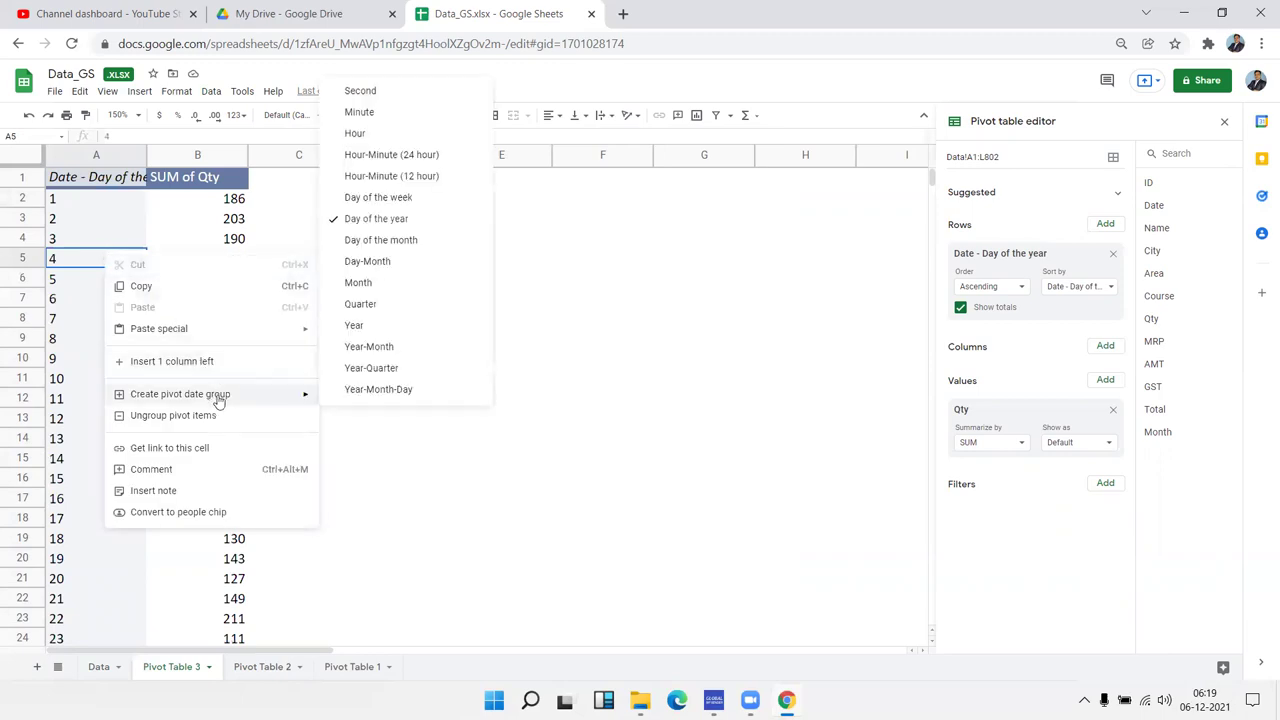
pyautogui.moveTo(180, 393)
pyautogui.click(340, 198)
pyautogui.moveTo(75, 207); pyautogui.dragTo(88, 317)
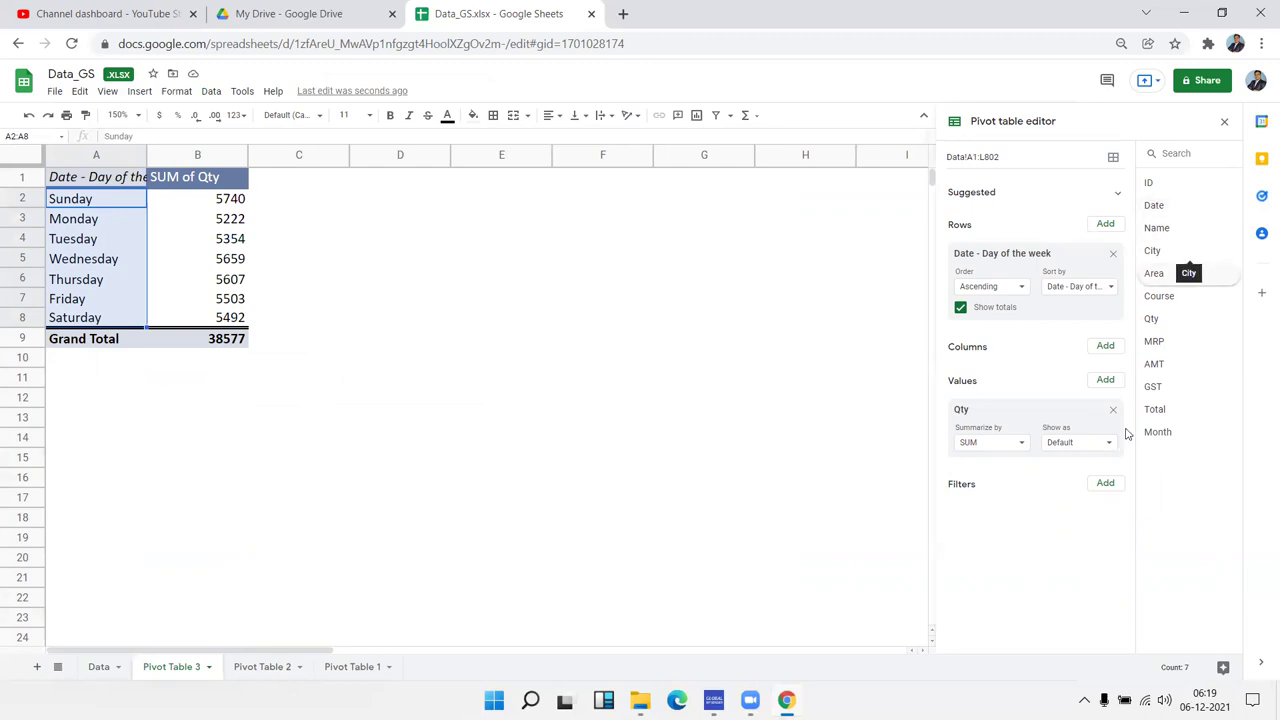
pyautogui.click(1104, 483)
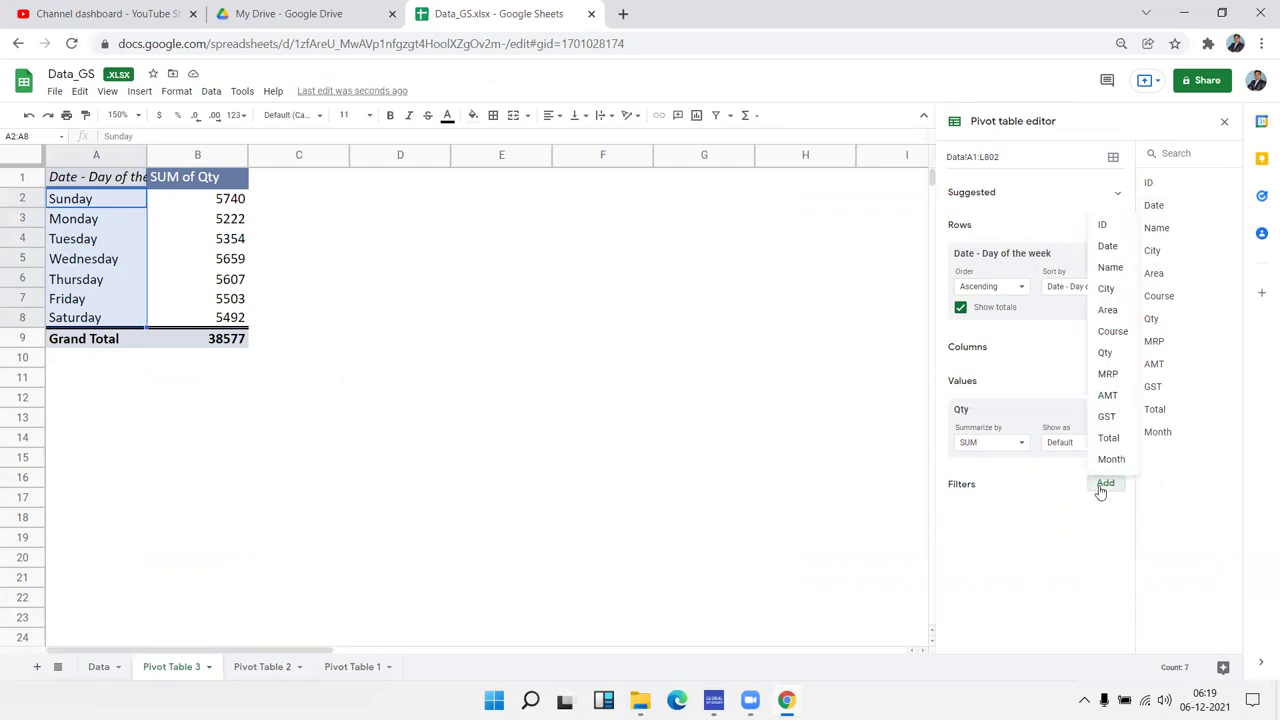
pyautogui.click(1108, 245)
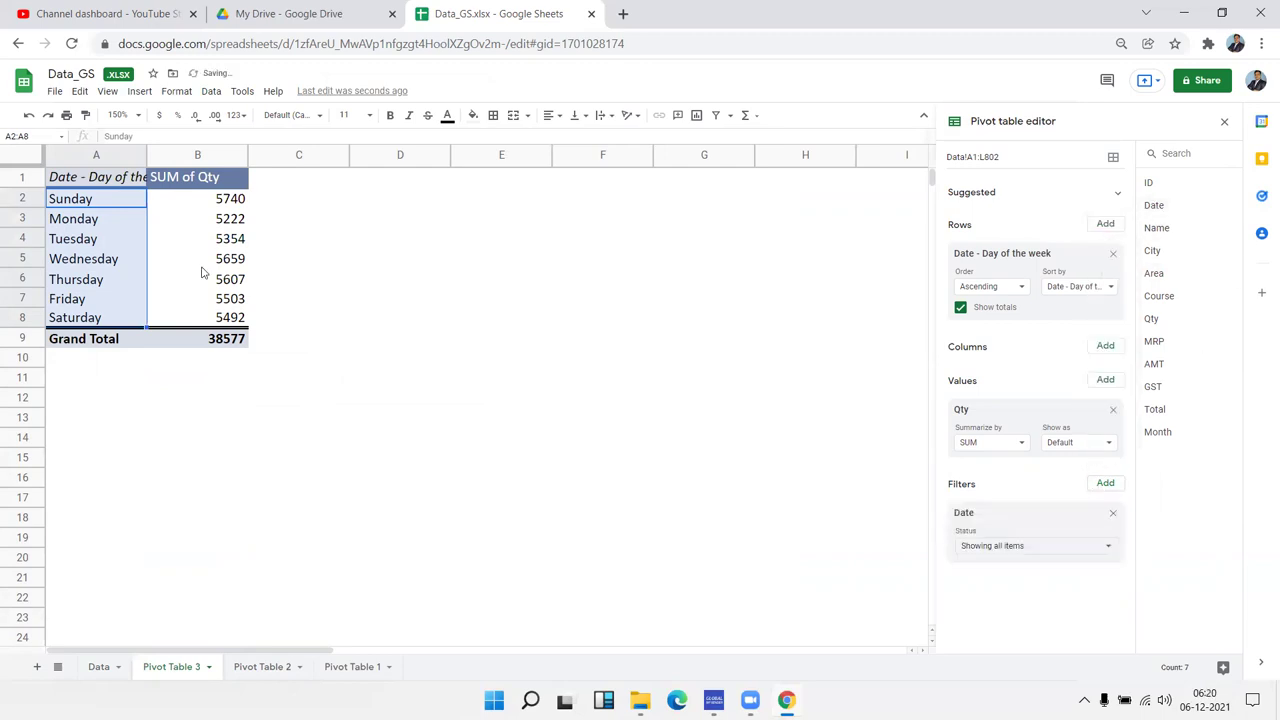
pyautogui.click(976, 548)
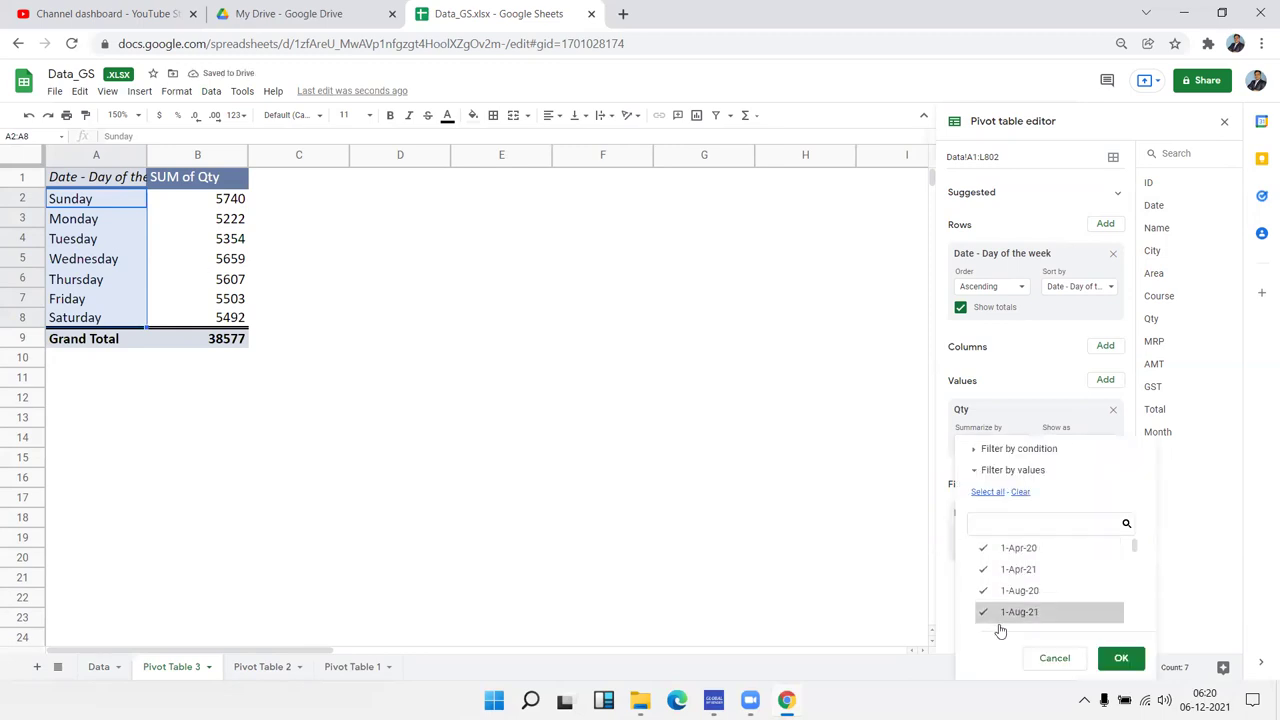
pyautogui.scroll(-10, 1002, 563)
pyautogui.scroll(3, 1002, 563)
pyautogui.scroll(3, 1002, 563)
pyautogui.scroll(4, 1002, 560)
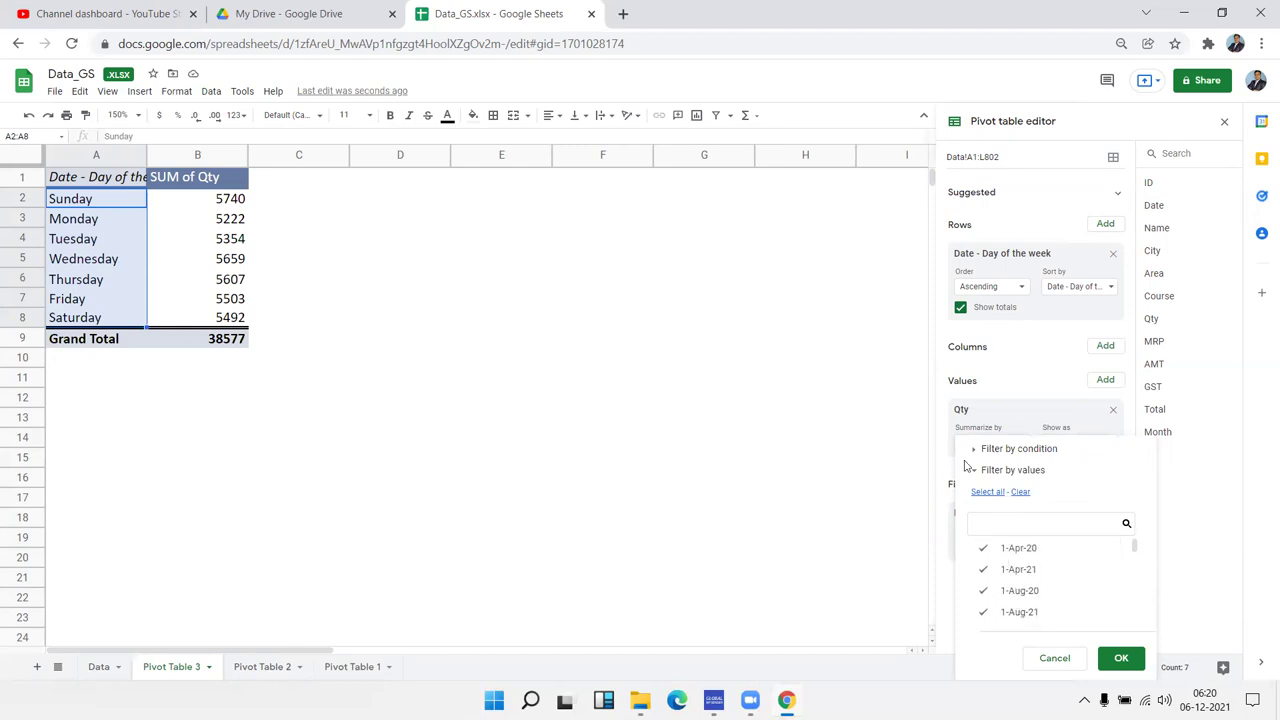
pyautogui.click(599, 438)
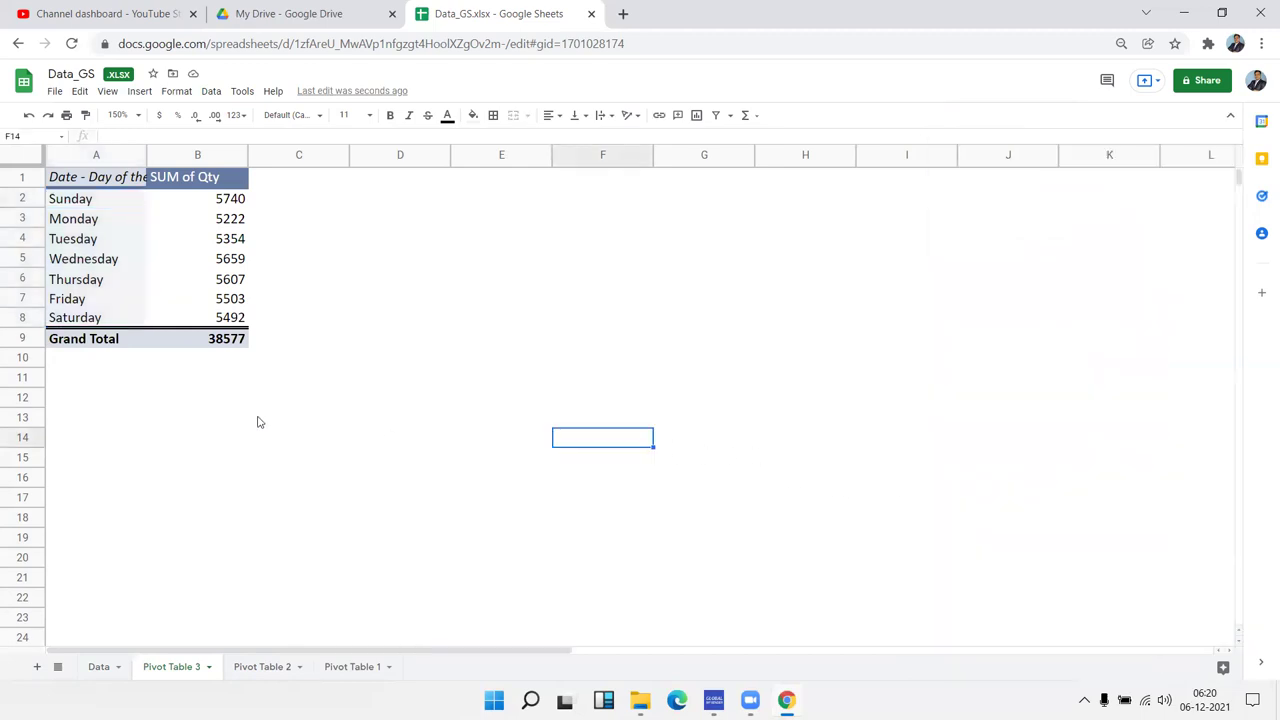
pyautogui.click(89, 184)
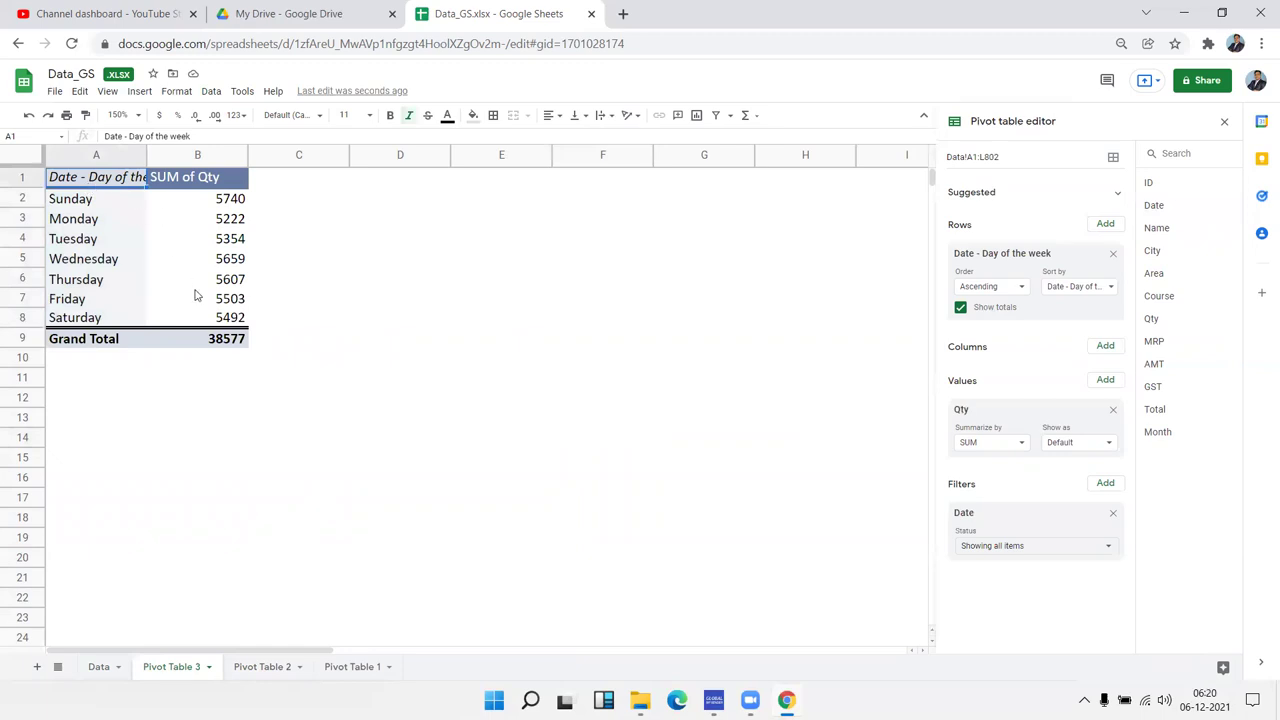
pyautogui.scroll(-3, 325, 359)
pyautogui.scroll(-5, 300, 420)
pyautogui.scroll(10, 283, 414)
pyautogui.click(1020, 546)
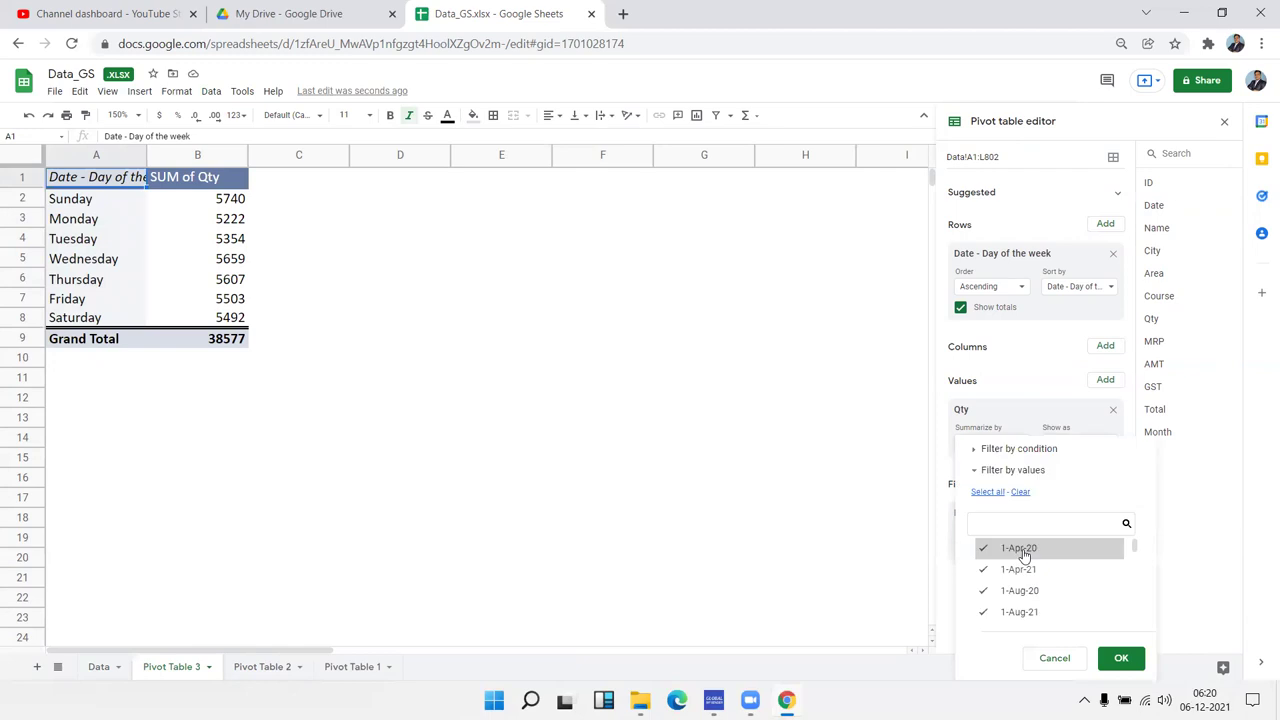
pyautogui.scroll(-5, 1027, 590)
pyautogui.scroll(-2, 1027, 590)
pyautogui.scroll(-2, 1027, 592)
pyautogui.scroll(-2, 1027, 592)
pyautogui.scroll(-2, 1027, 594)
pyautogui.scroll(-2, 1027, 594)
pyautogui.scroll(-2, 1027, 594)
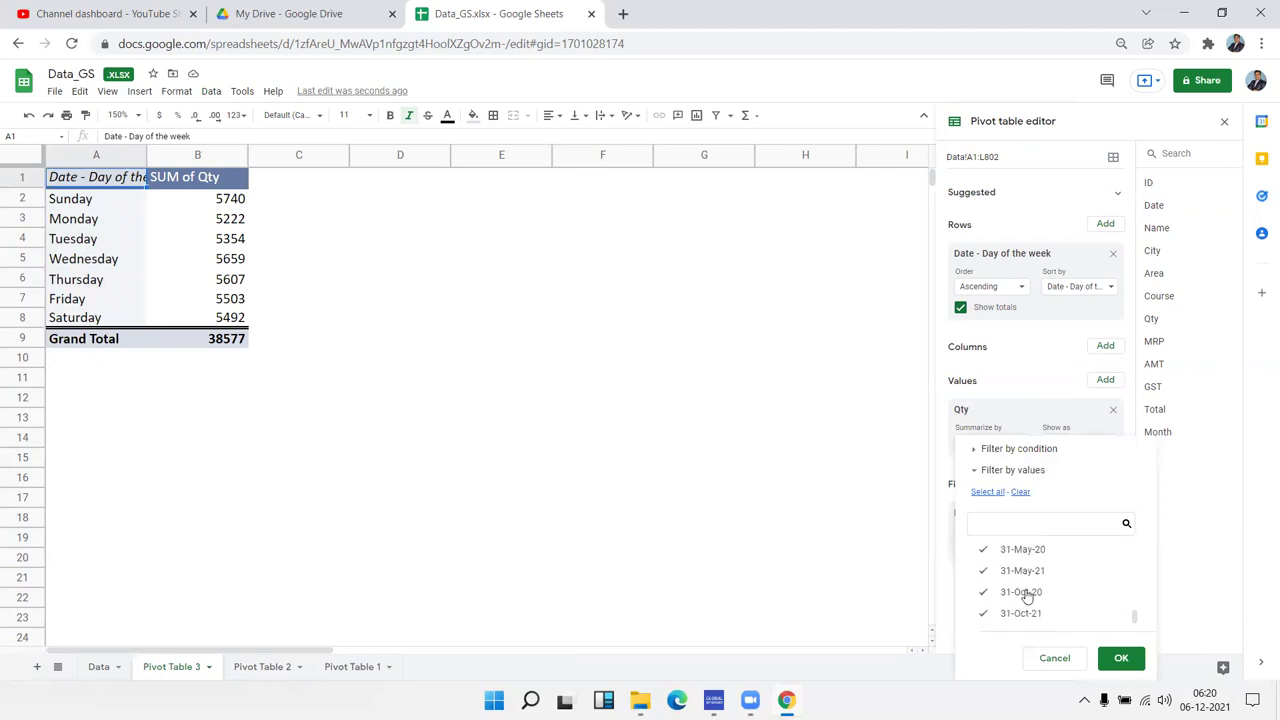
pyautogui.click(737, 543)
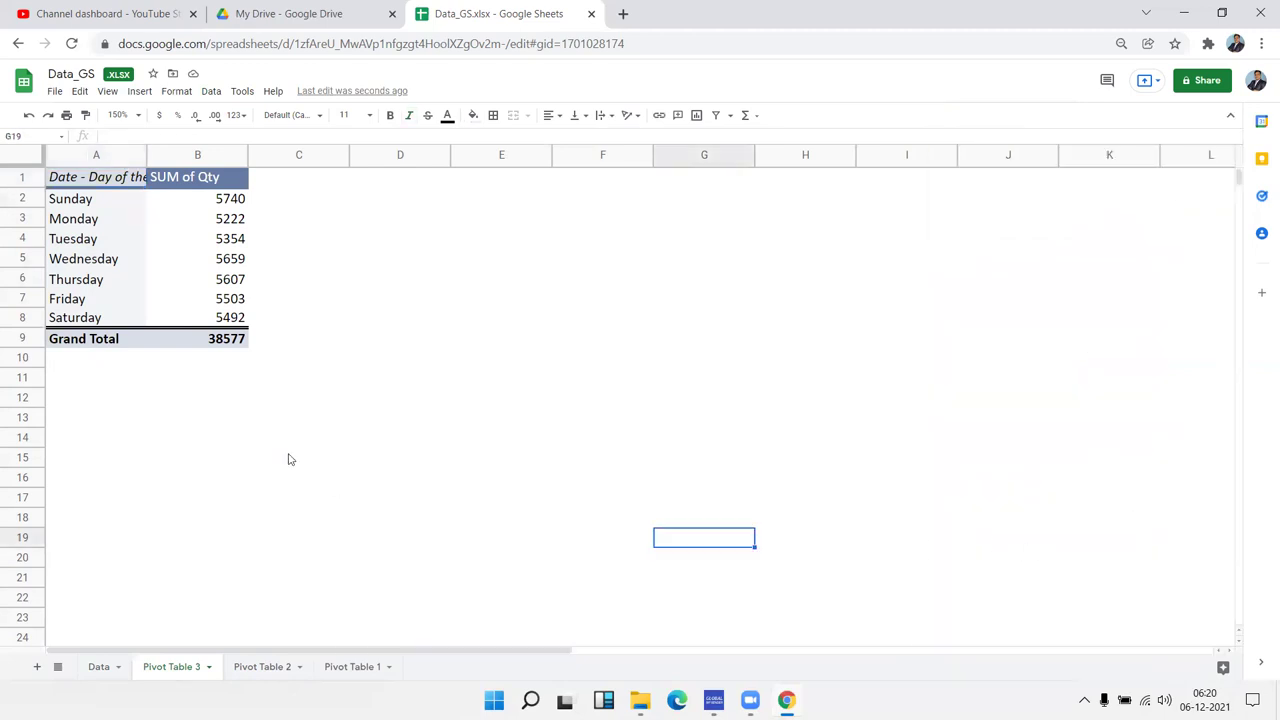
pyautogui.click(153, 285)
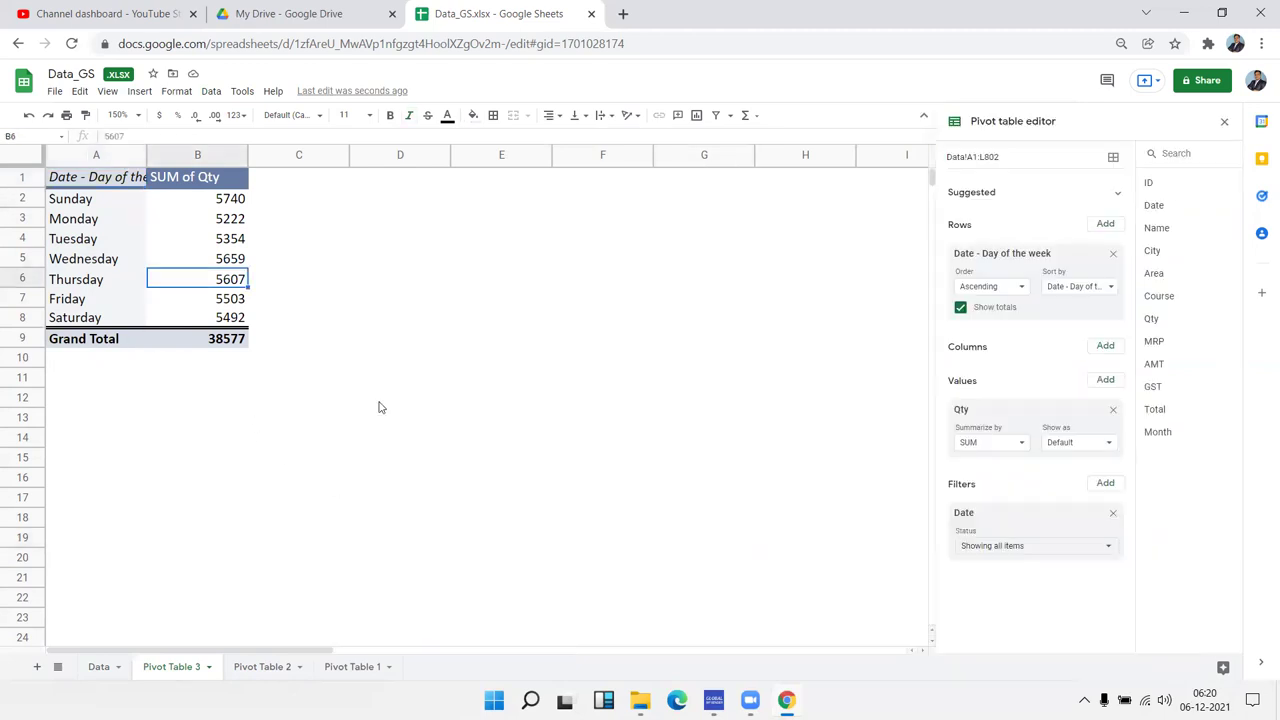
pyautogui.click(1105, 485)
pyautogui.moveTo(1160, 182)
pyautogui.mouseDown()
pyautogui.moveTo(1199, 250)
pyautogui.moveTo(1206, 331)
pyautogui.mouseUp()
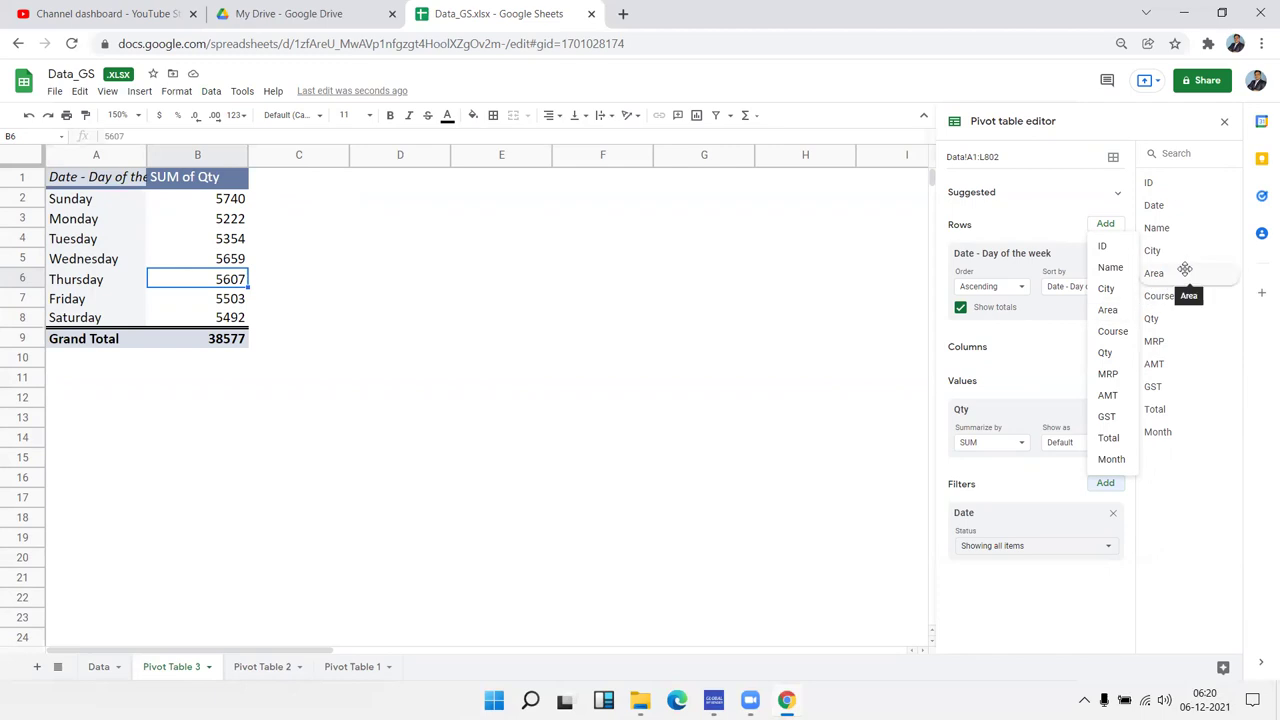
pyautogui.click(646, 385)
pyautogui.click(200, 298)
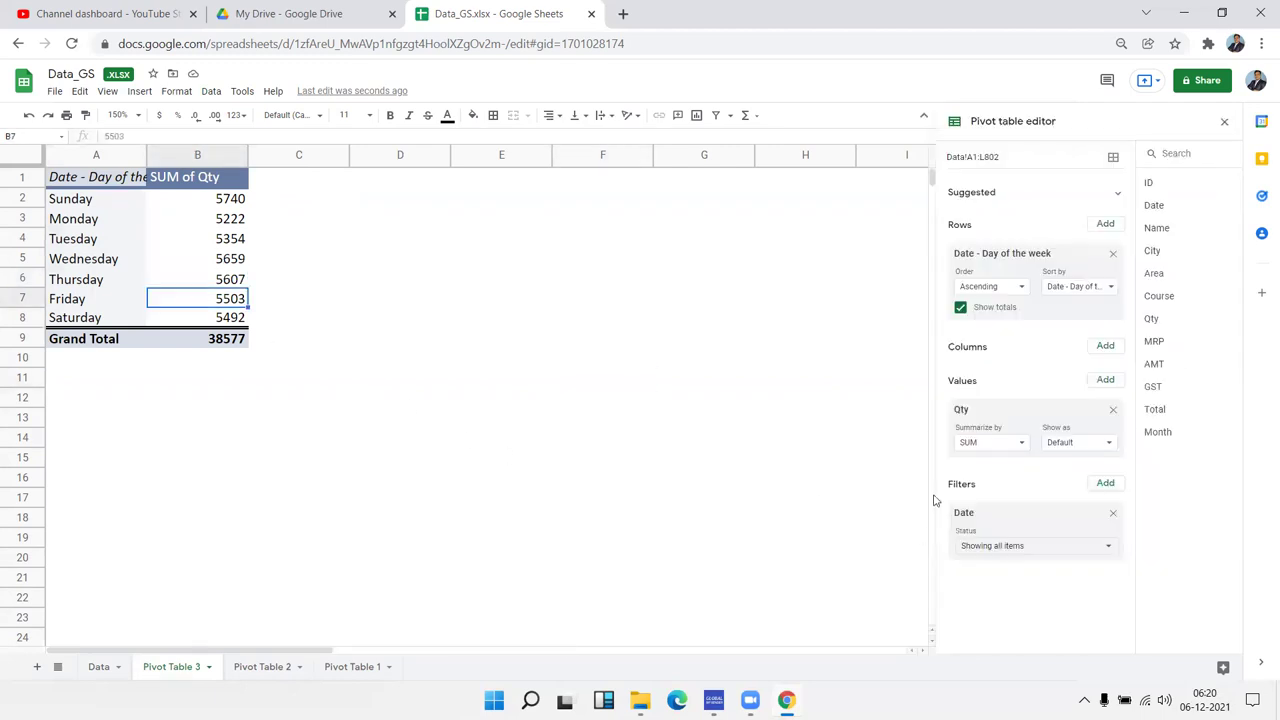
pyautogui.click(1113, 514)
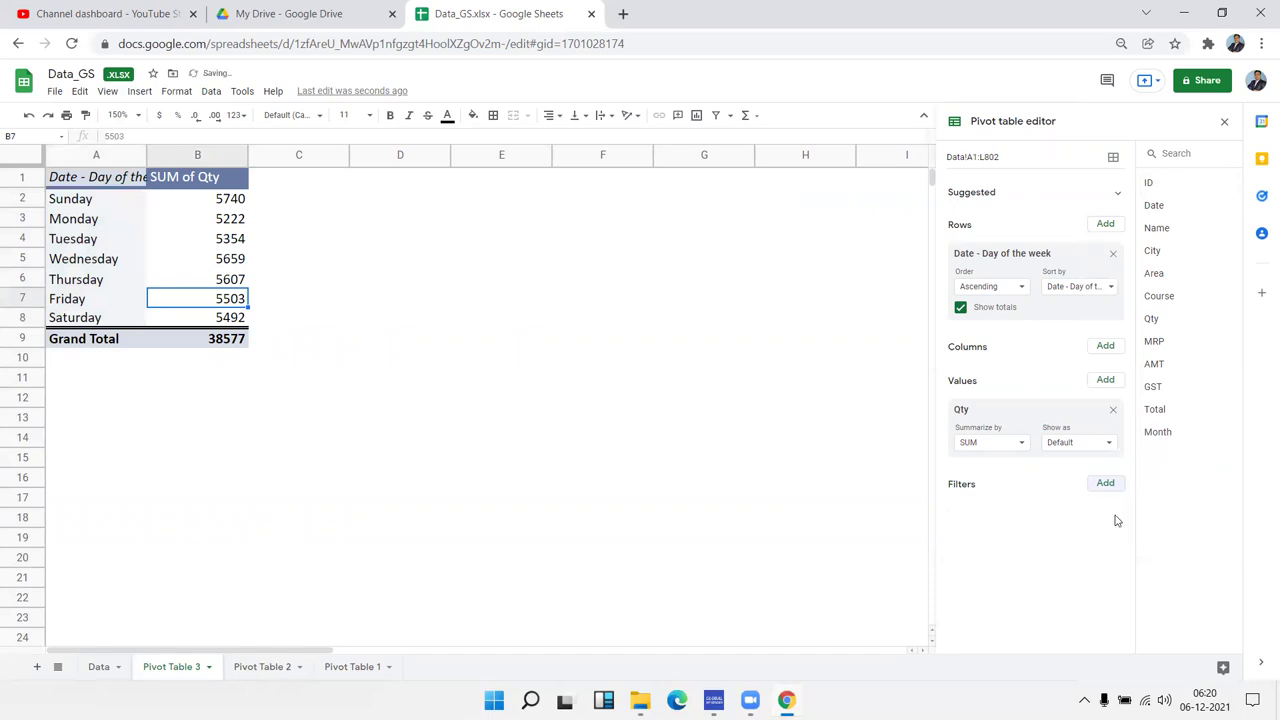
# From the Data sheet, insert a new pivot table on a new sheet, Pivot Table 4
pyautogui.click(977, 290)
pyautogui.click(977, 296)
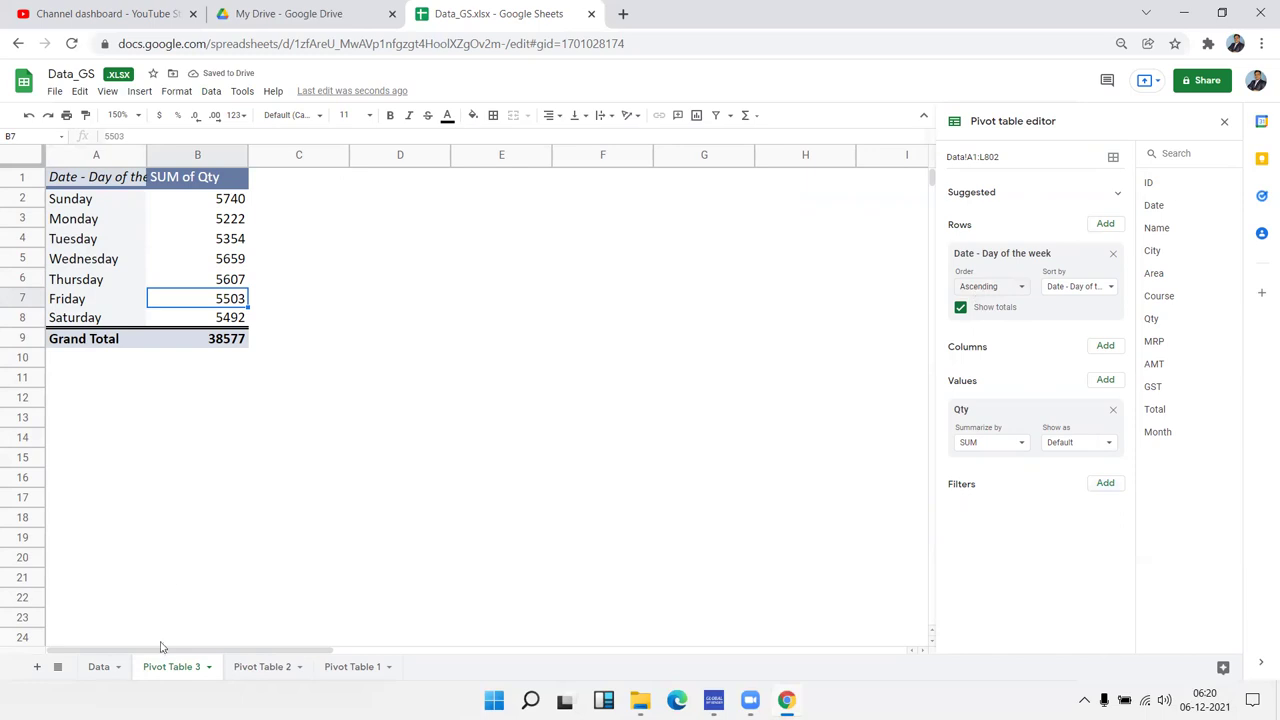
pyautogui.click(100, 667)
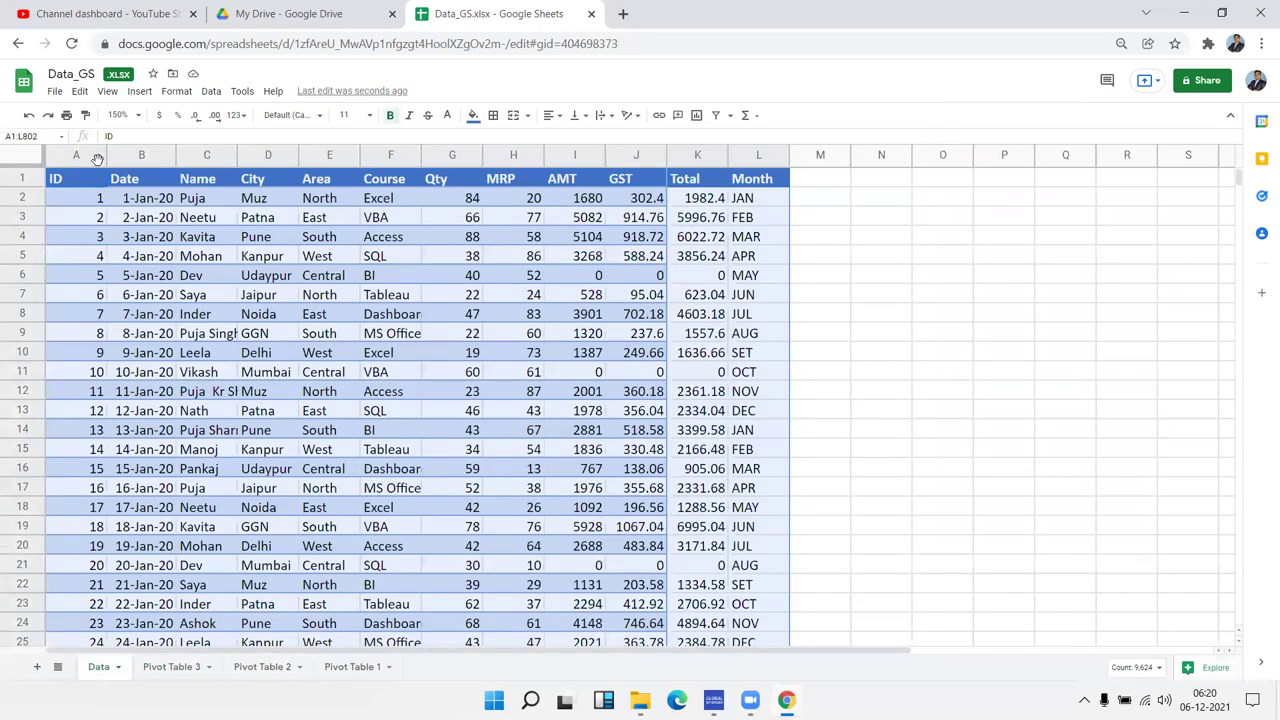
pyautogui.click(140, 92)
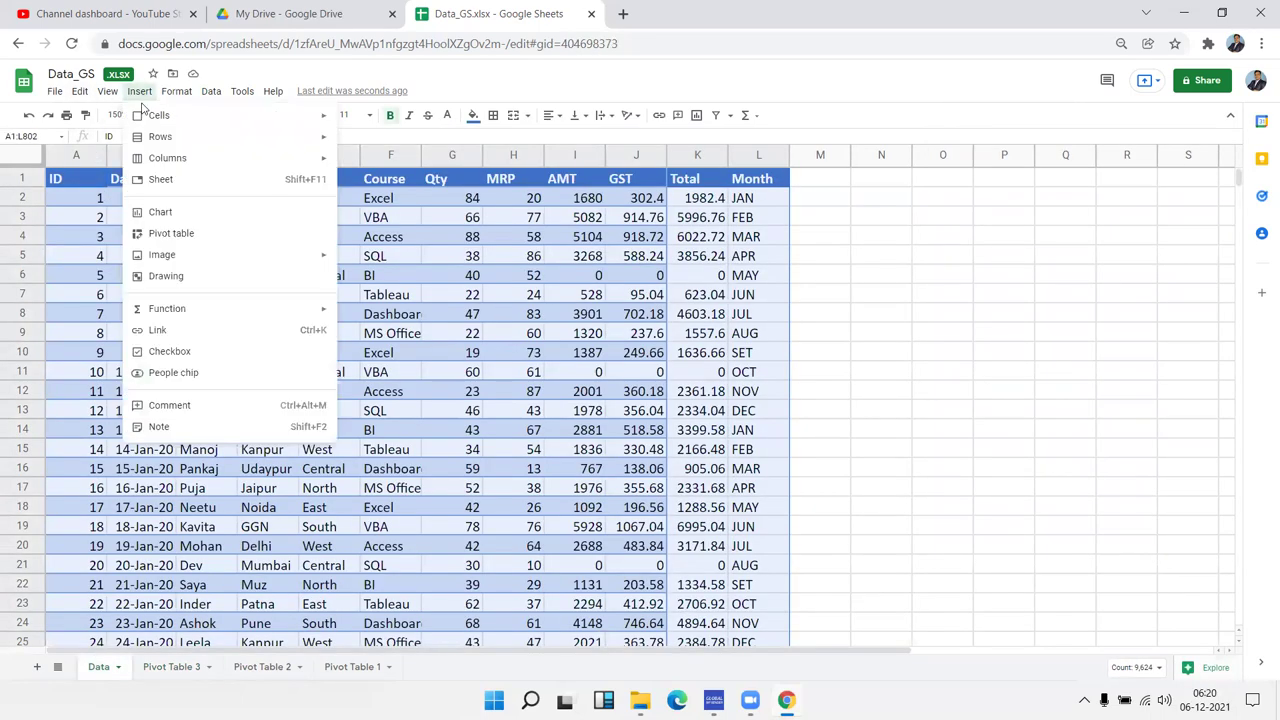
pyautogui.click(167, 232)
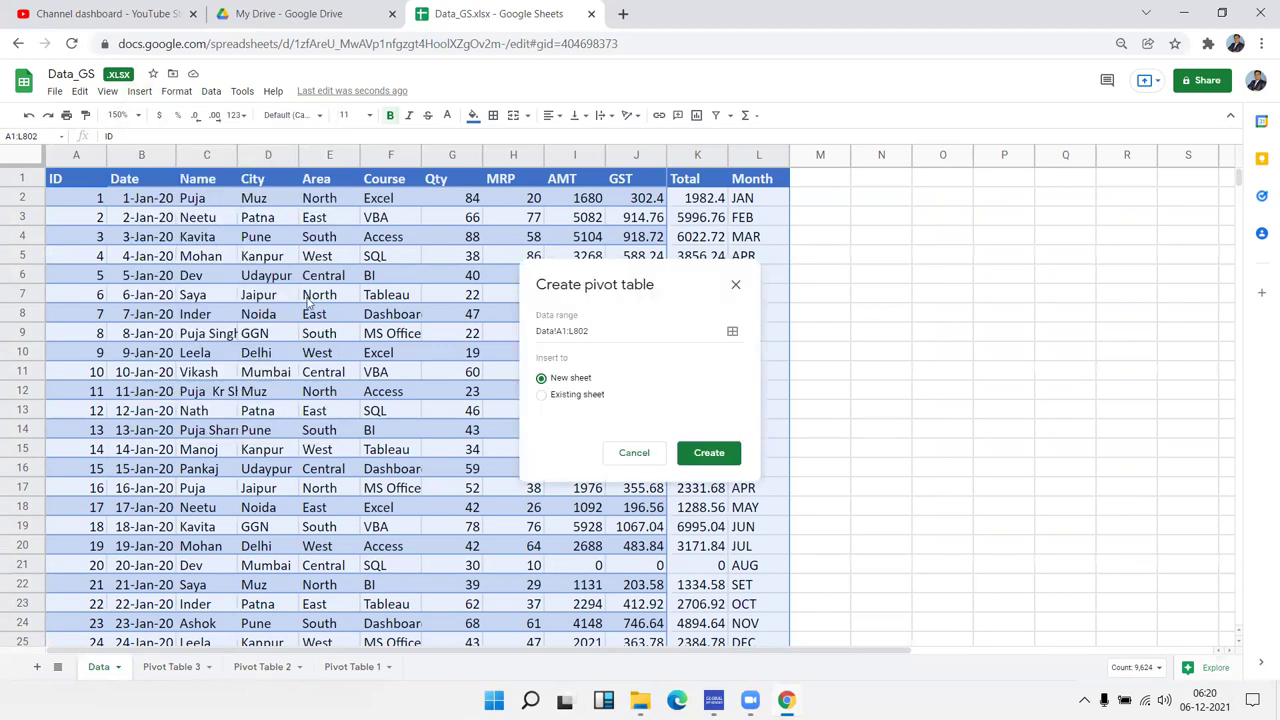
pyautogui.click(724, 458)
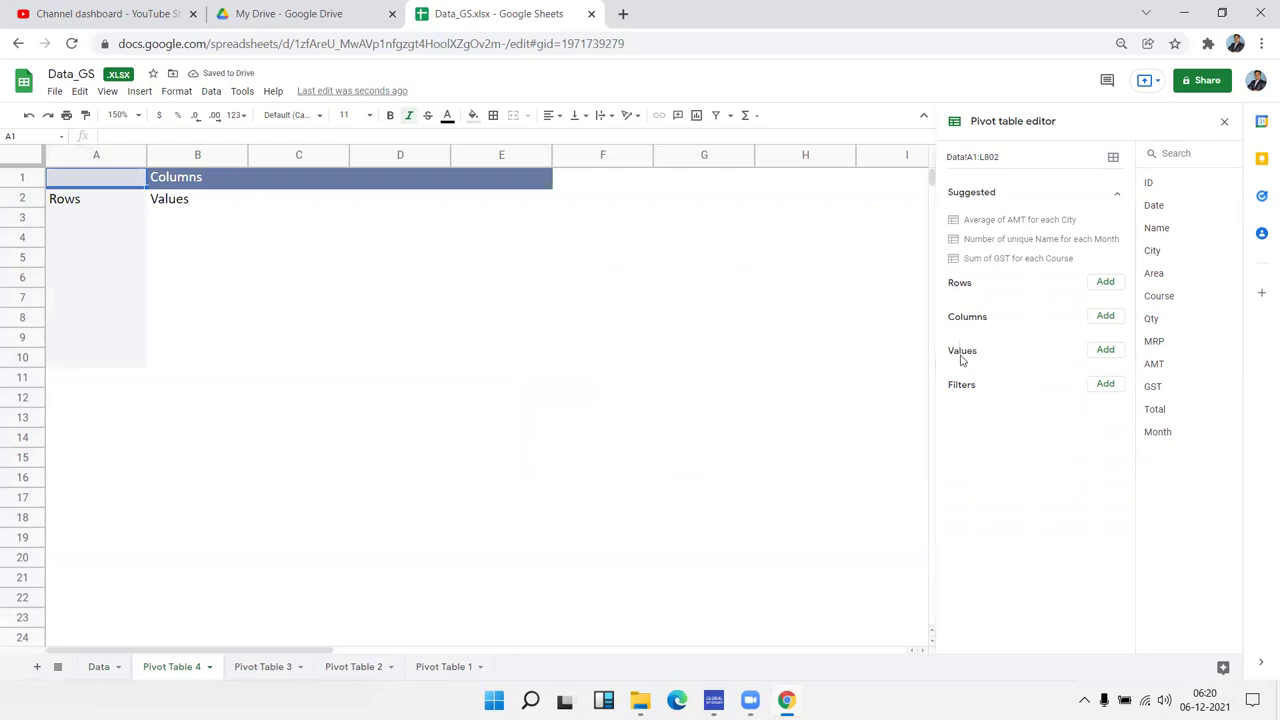
# Add Qty as the pivot rows and Qty as the values, showing 90 for Qty 10
pyautogui.click(1105, 284)
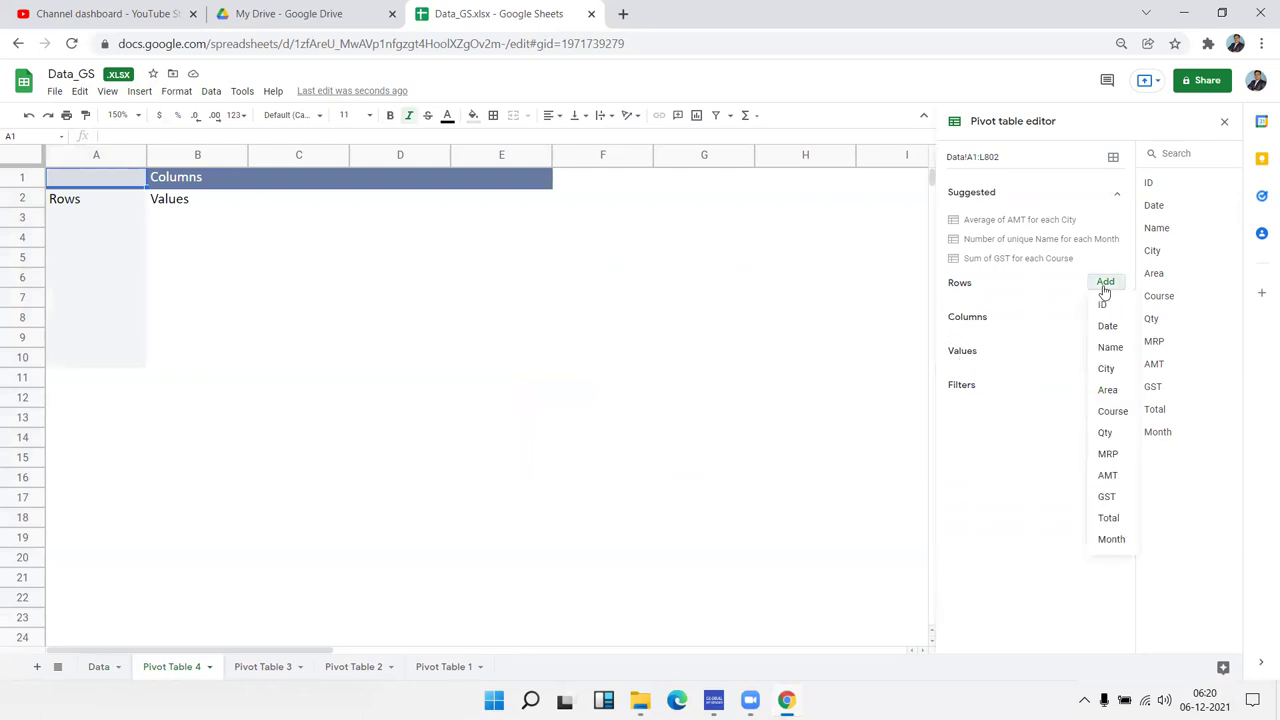
pyautogui.click(1106, 433)
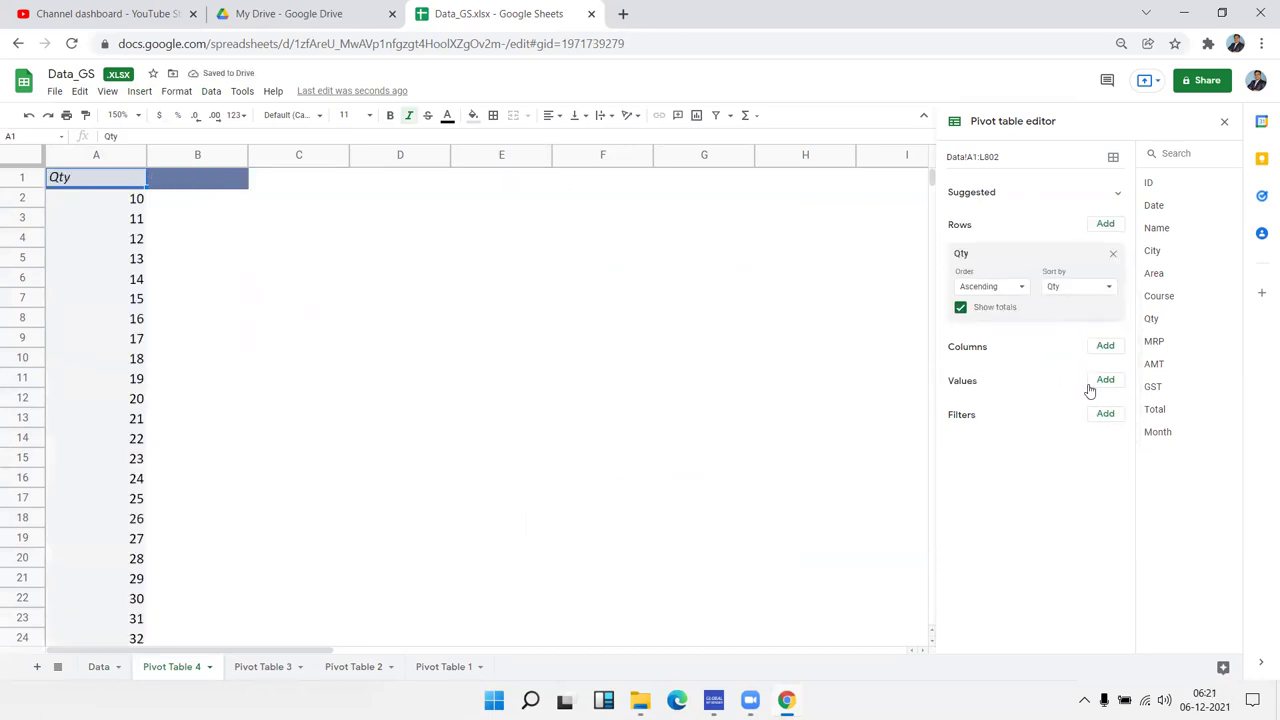
pyautogui.click(1097, 390)
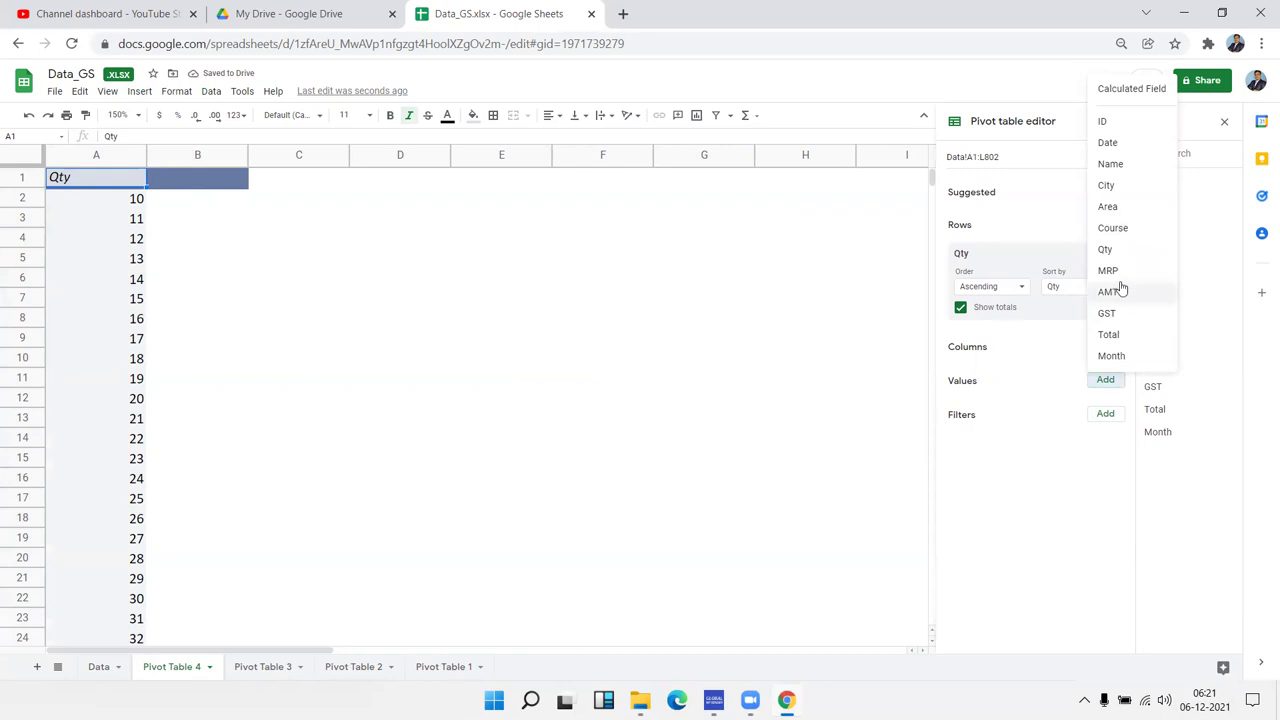
pyautogui.click(1108, 252)
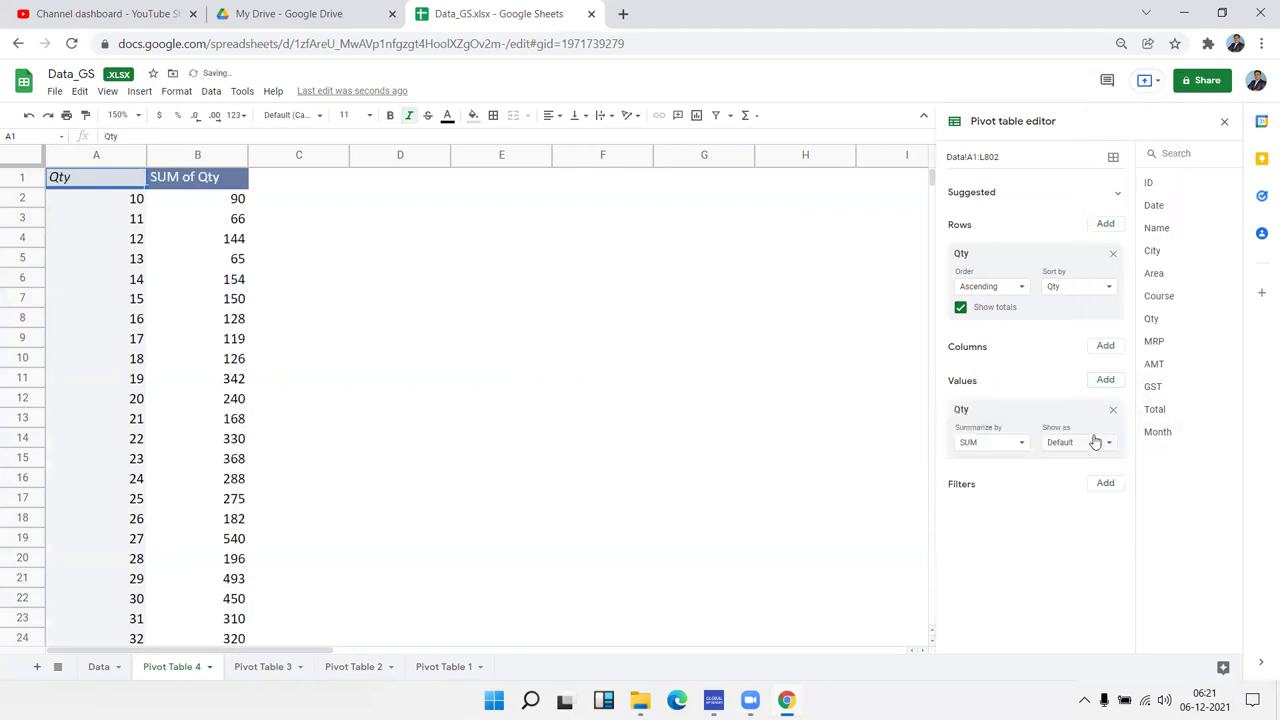
pyautogui.click(135, 205)
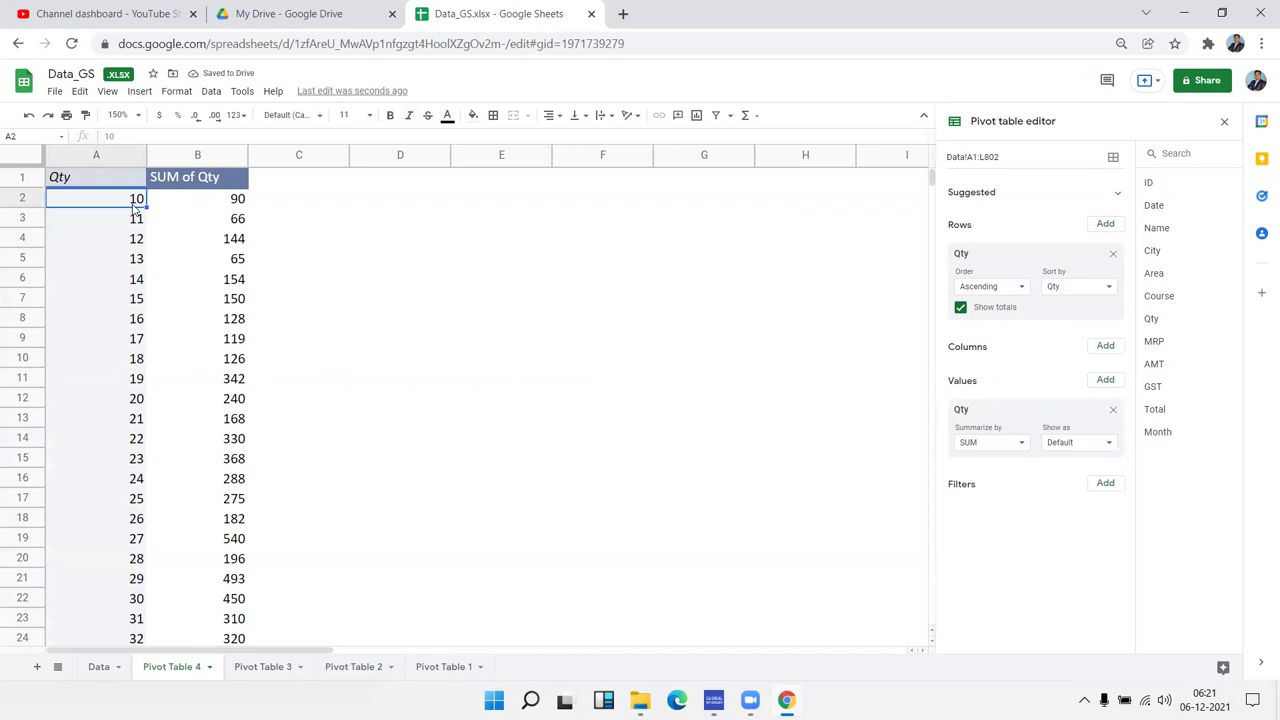
pyautogui.click(183, 204)
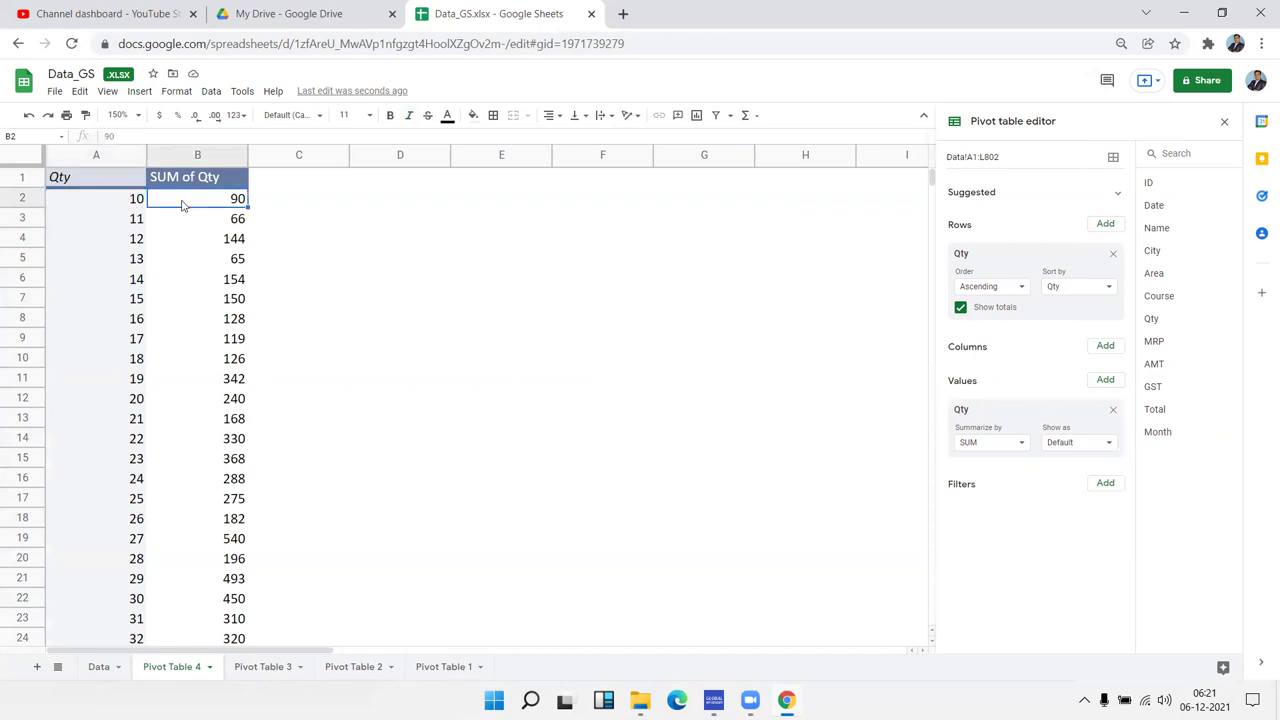
pyautogui.click(134, 206)
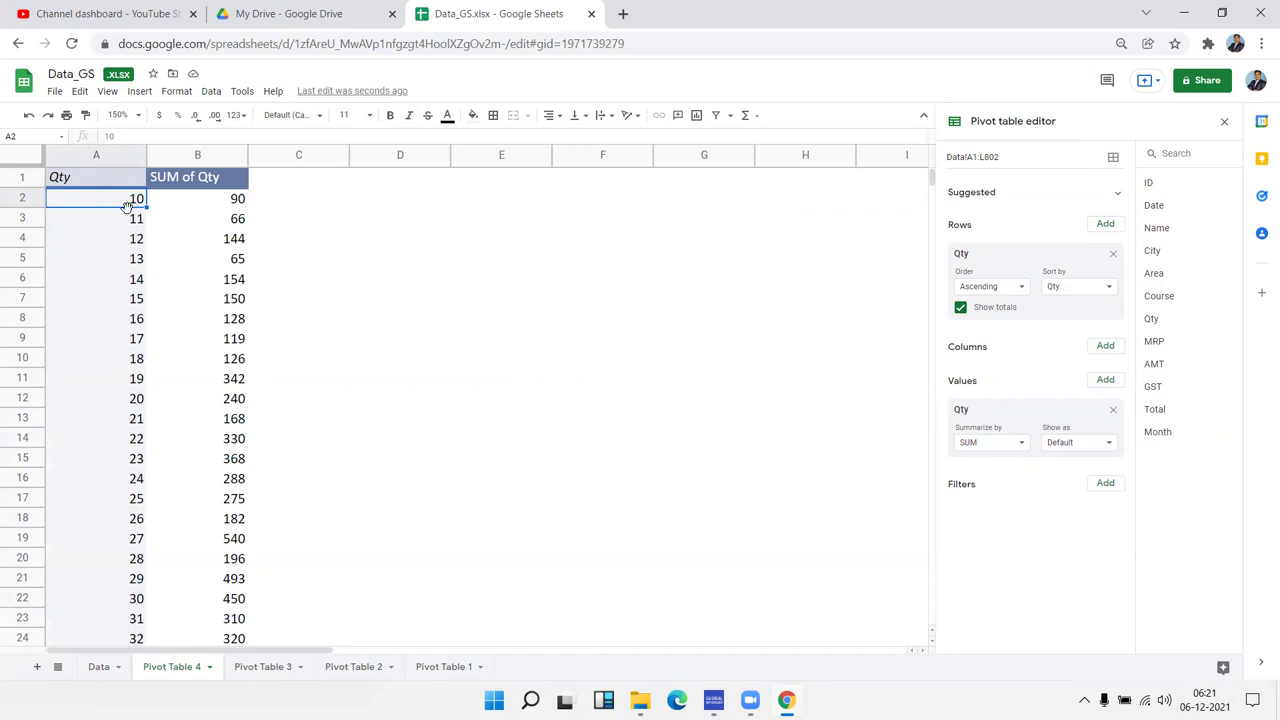
pyautogui.click(233, 204)
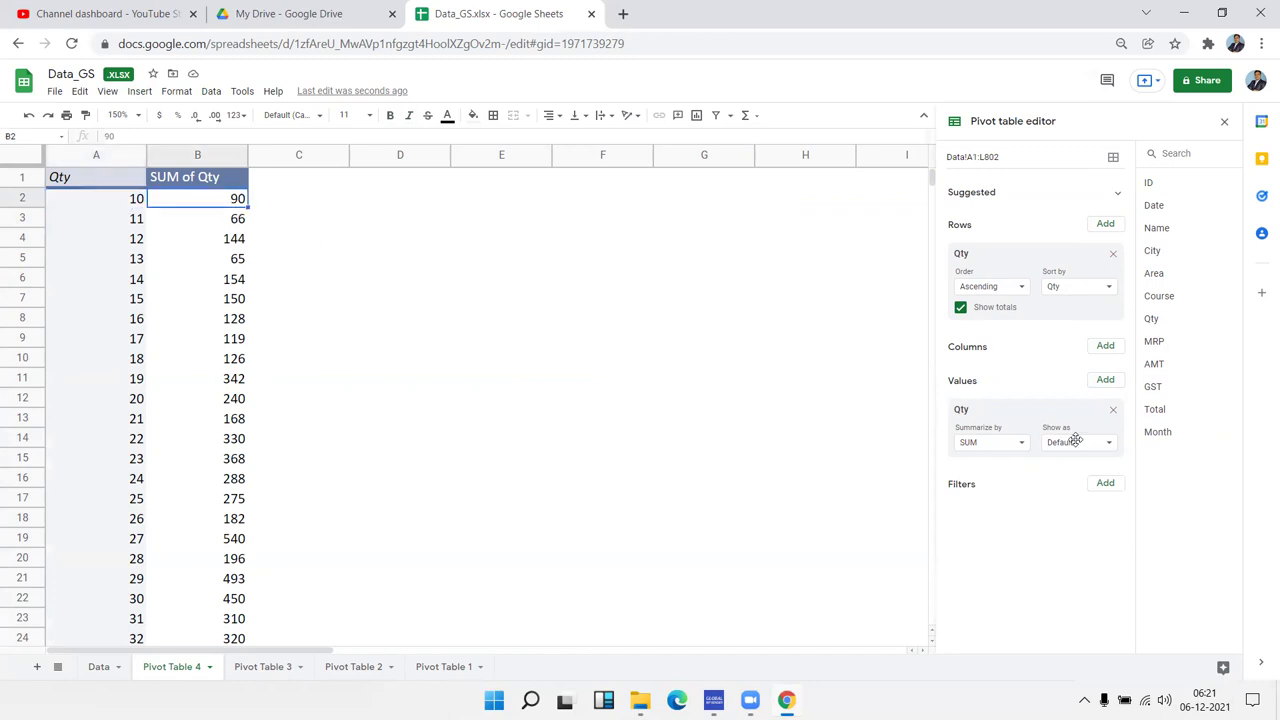
# Change the Qty values to summarise by COUNT and check the counts down column B
pyautogui.click(1027, 448)
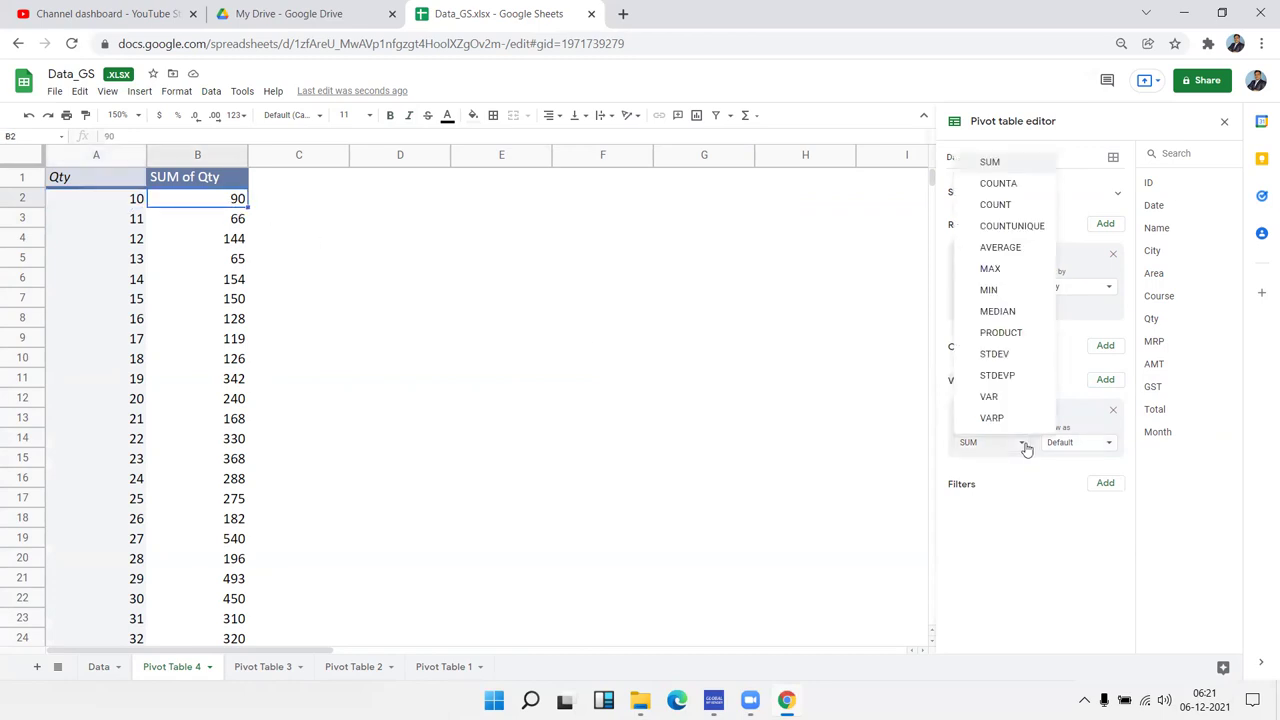
pyautogui.click(1000, 205)
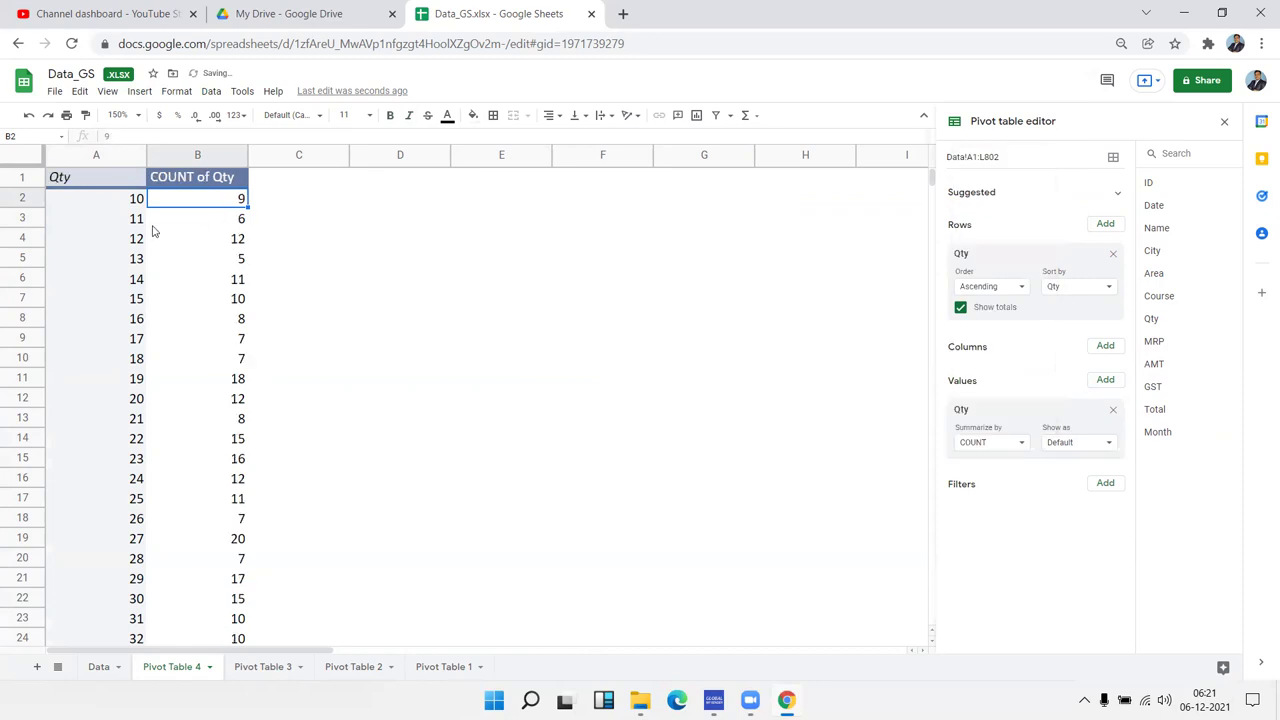
pyautogui.click(125, 209)
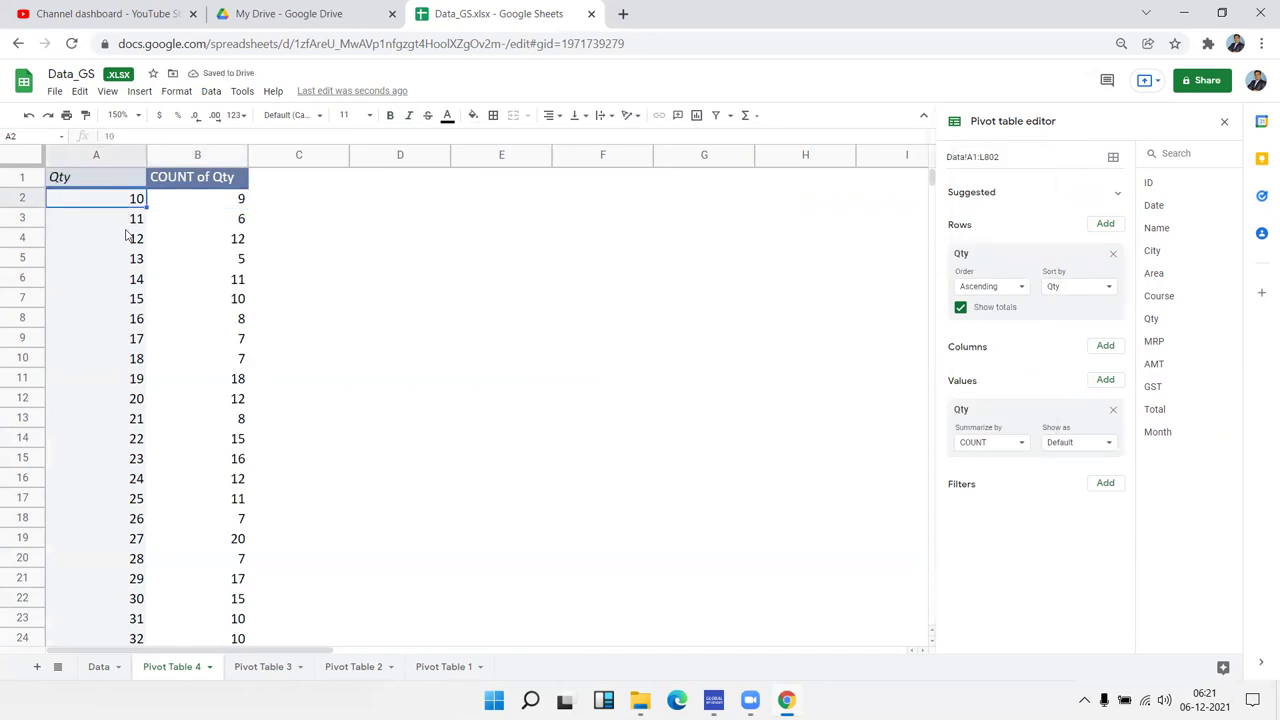
pyautogui.moveTo(238, 260); pyautogui.dragTo(236, 285)
pyautogui.click(236, 338)
pyautogui.click(242, 378)
pyautogui.click(240, 398)
pyautogui.click(242, 438)
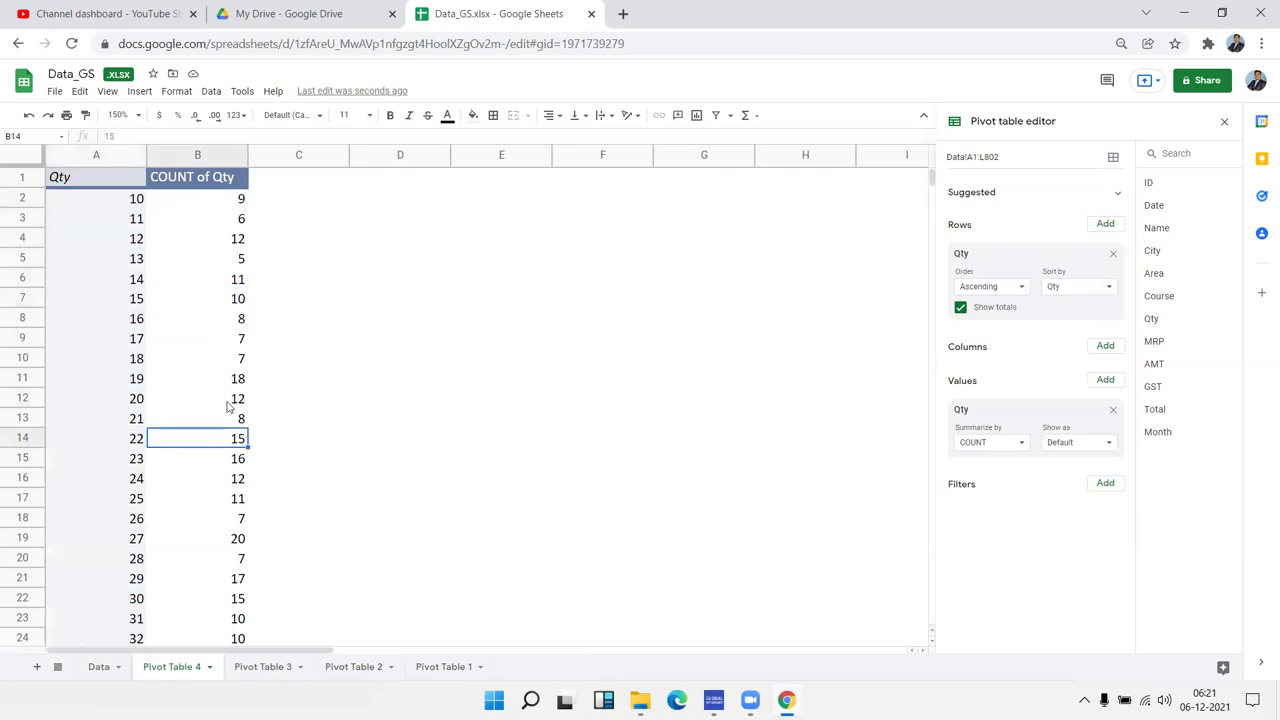
pyautogui.click(137, 237)
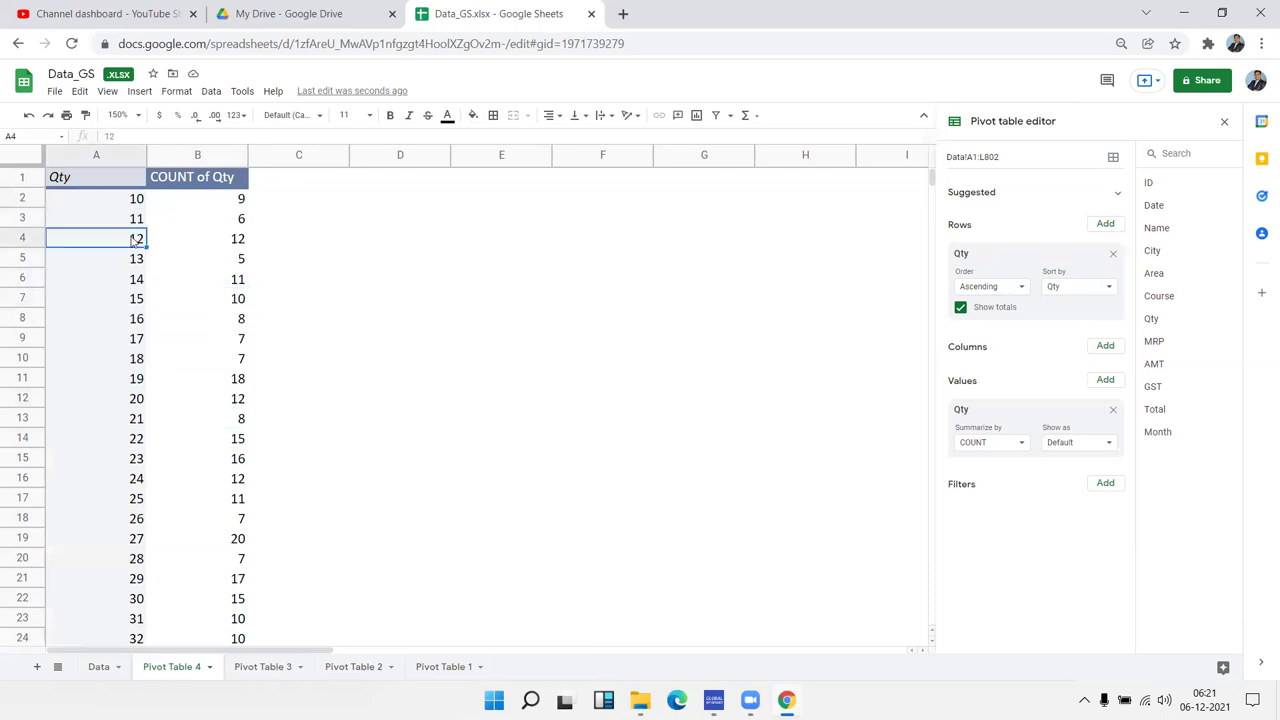
# Create a pivot group rule on Qty with minimum 0, maximum 100, interval 10
pyautogui.rightClick(136, 241)
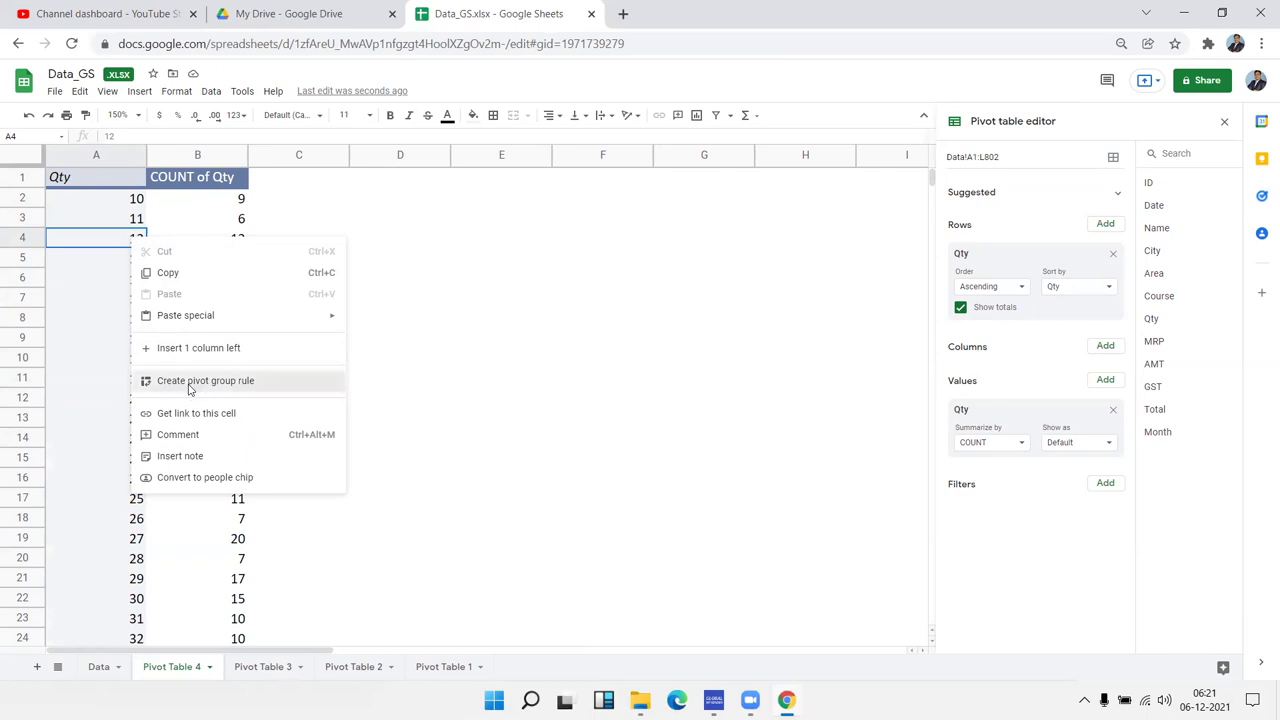
pyautogui.click(190, 388)
pyautogui.click(578, 356)
pyautogui.write('0')
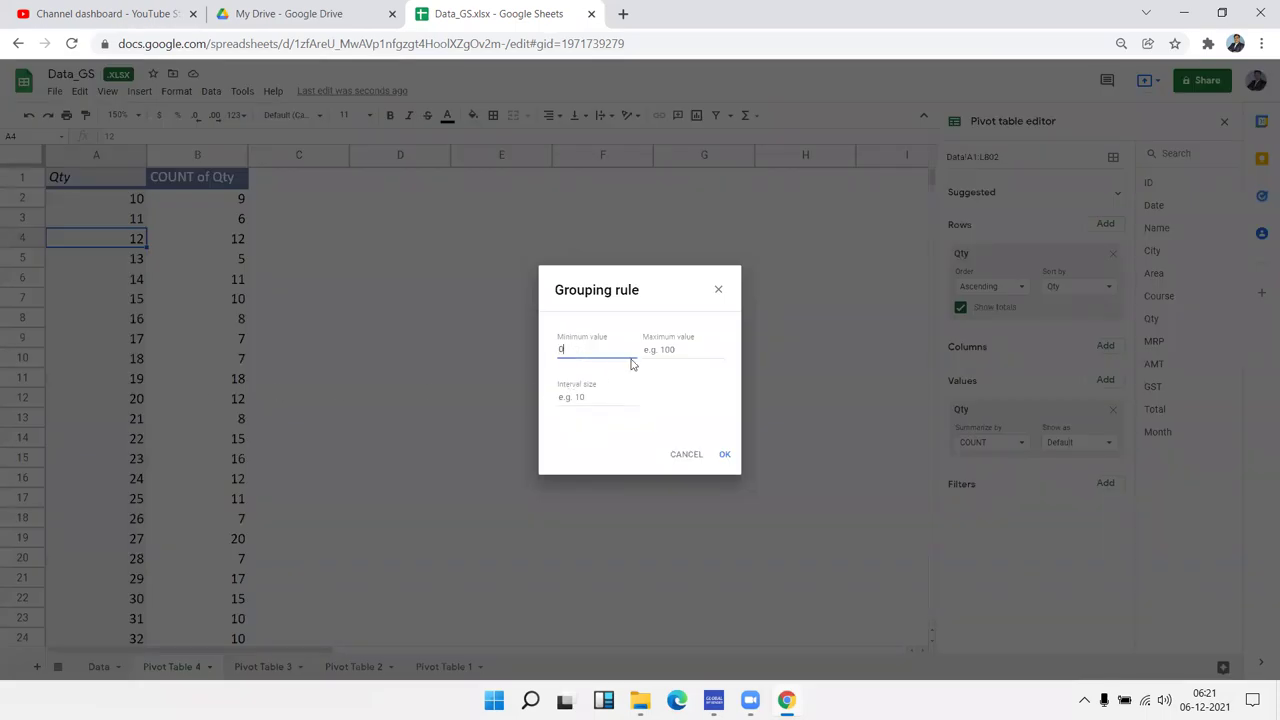
pyautogui.click(668, 355)
pyautogui.write('100')
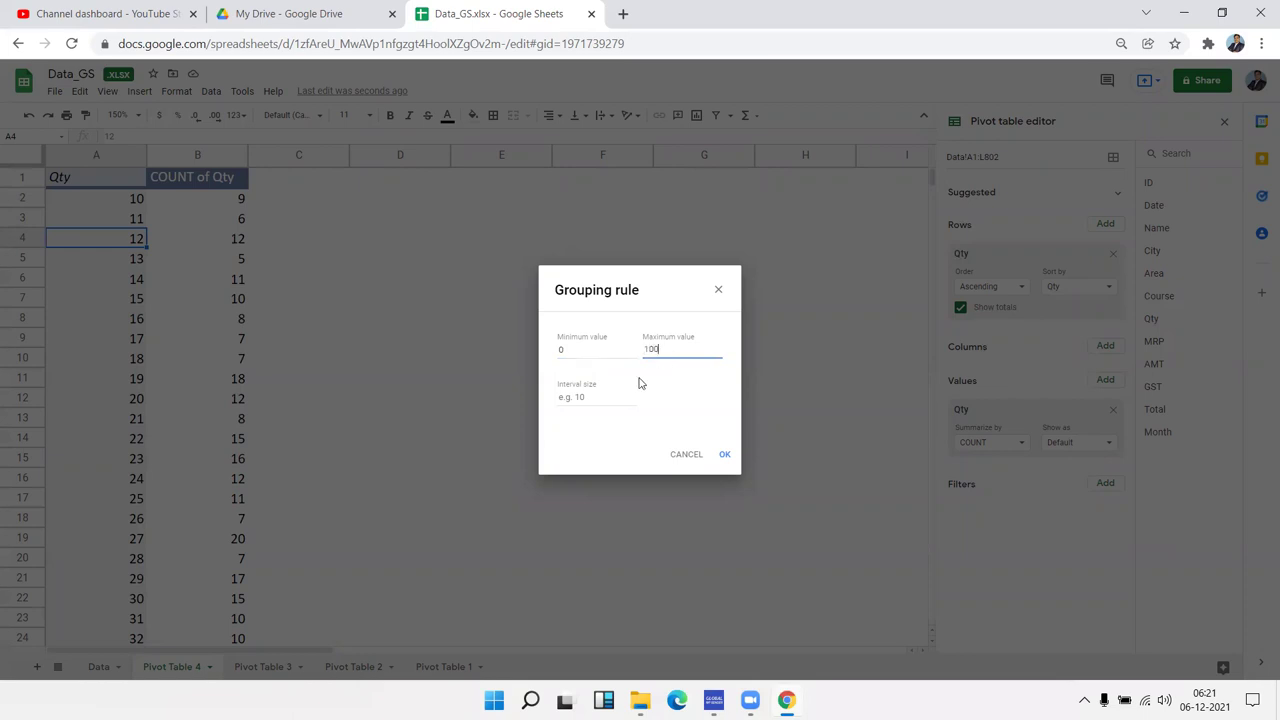
pyautogui.click(577, 398)
pyautogui.click(725, 455)
# Check the first ranges: 10 - 19 counts 93 and 20 - 29 counts 125
pyautogui.click(80, 208)
pyautogui.click(214, 212)
pyautogui.click(83, 224)
pyautogui.click(214, 225)
# Review the 30-39 through 60-69 ranges with counts 108, 112, 106 and 90
pyautogui.click(88, 242)
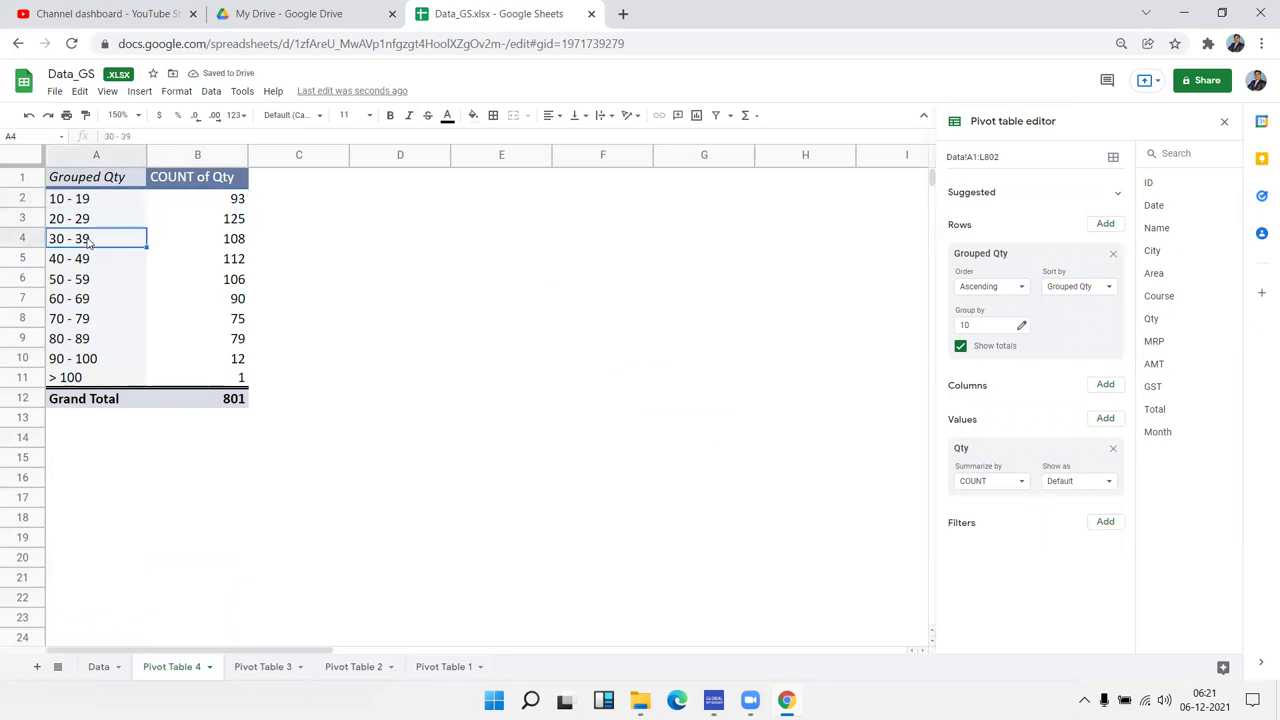
pyautogui.click(228, 244)
pyautogui.click(99, 264)
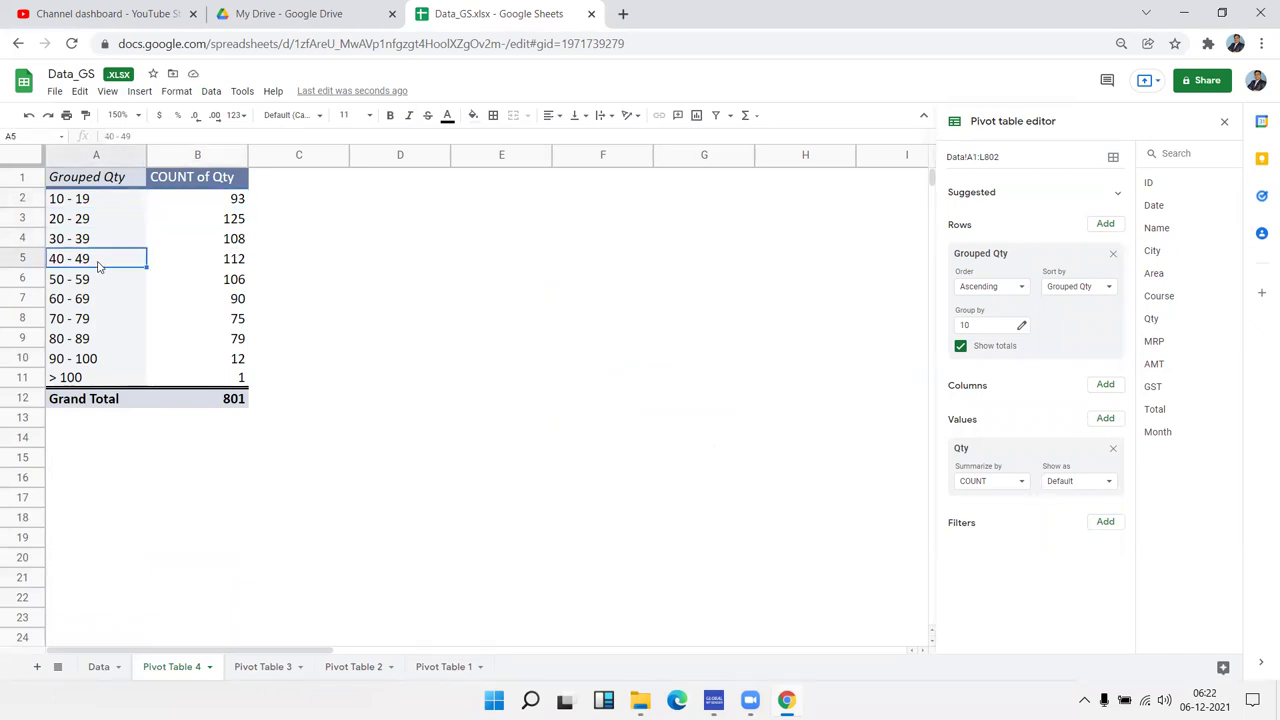
pyautogui.click(192, 265)
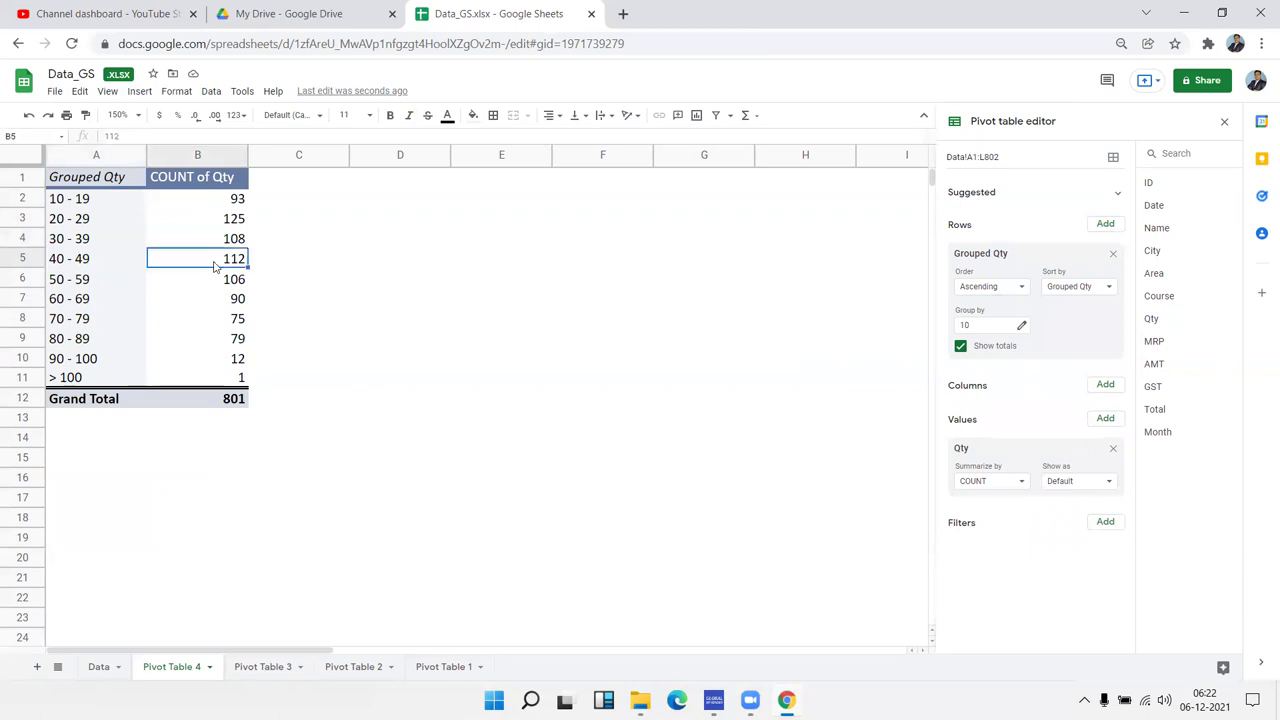
pyautogui.click(65, 283)
pyautogui.click(230, 286)
pyautogui.click(86, 303)
pyautogui.click(217, 302)
# Review ranges 70-79 to 90-100 (75, 79, 12), select A2:B11, and return to Data
pyautogui.click(100, 318)
pyautogui.click(188, 324)
pyautogui.click(118, 347)
pyautogui.click(195, 343)
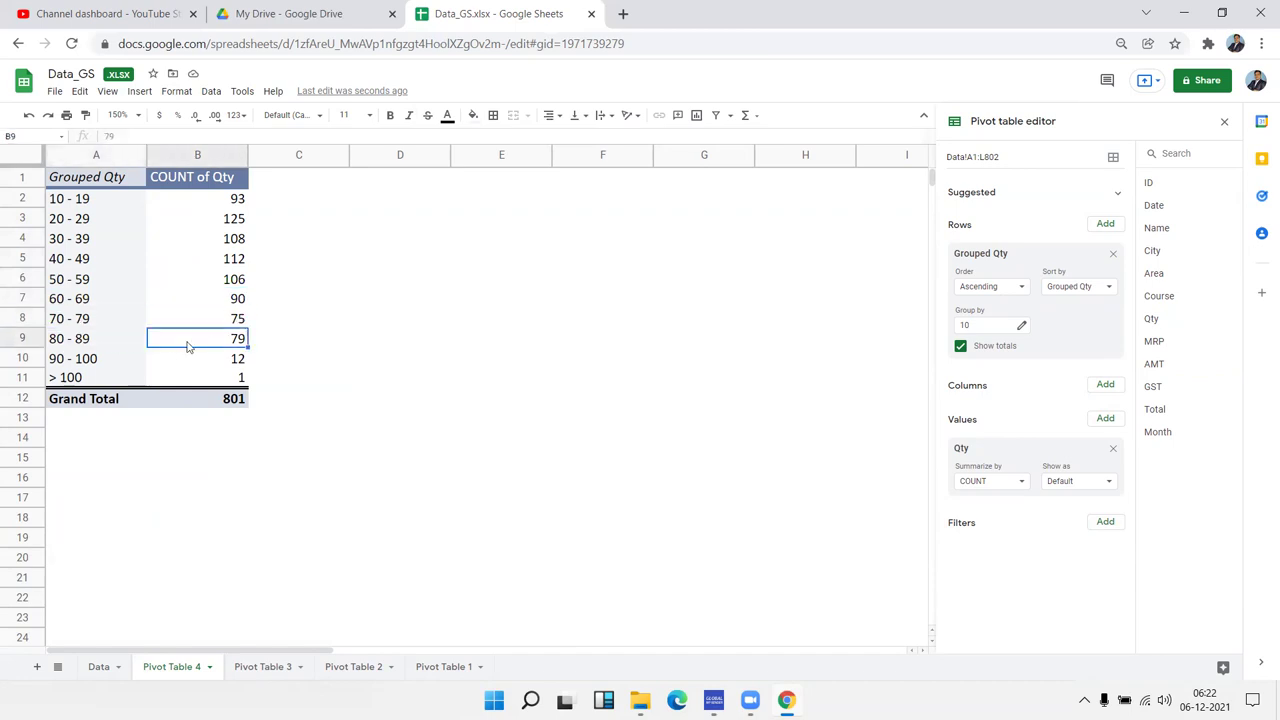
pyautogui.click(101, 358)
pyautogui.click(236, 360)
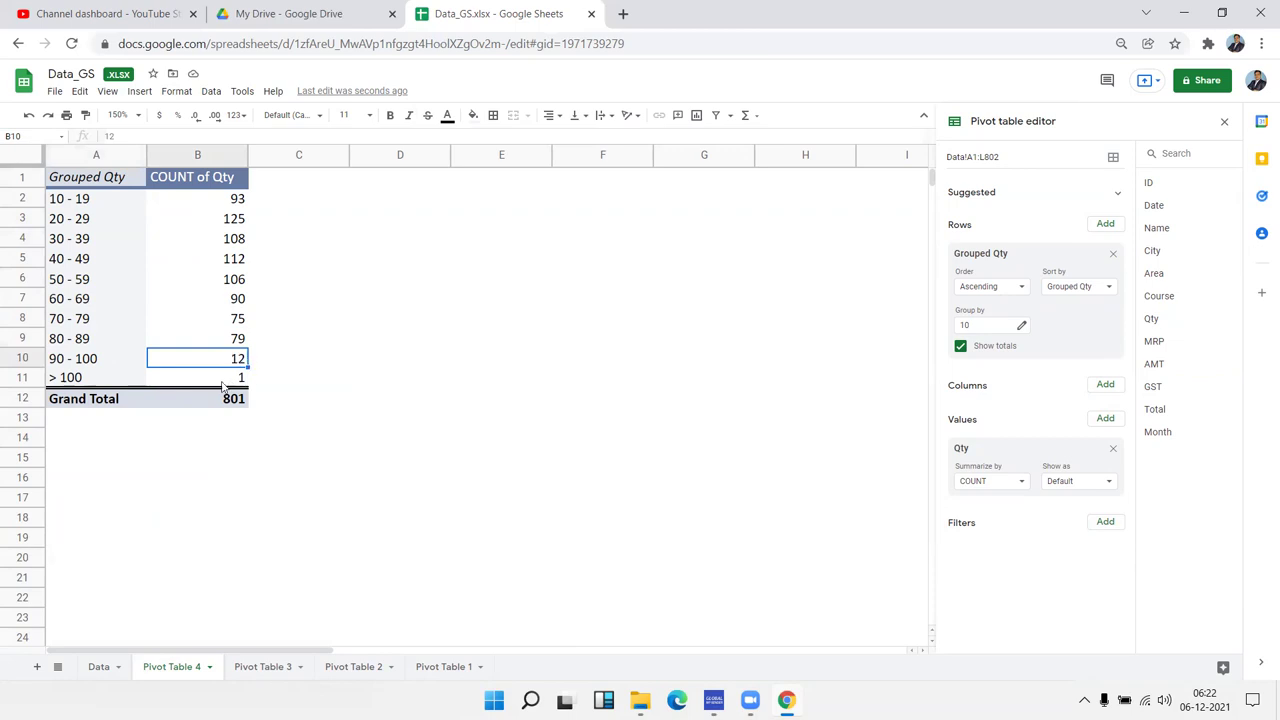
pyautogui.moveTo(93, 205)
pyautogui.mouseDown()
pyautogui.moveTo(229, 381)
pyautogui.moveTo(229, 362)
pyautogui.mouseUp()
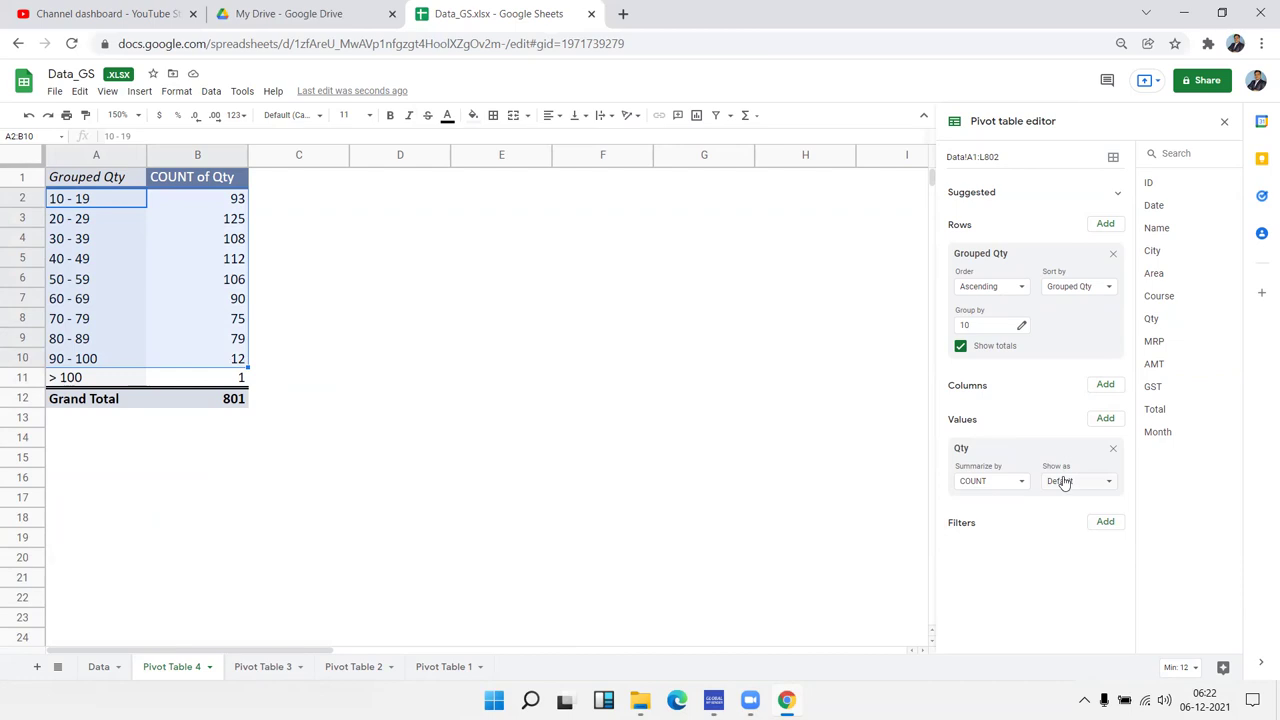
pyautogui.click(100, 667)
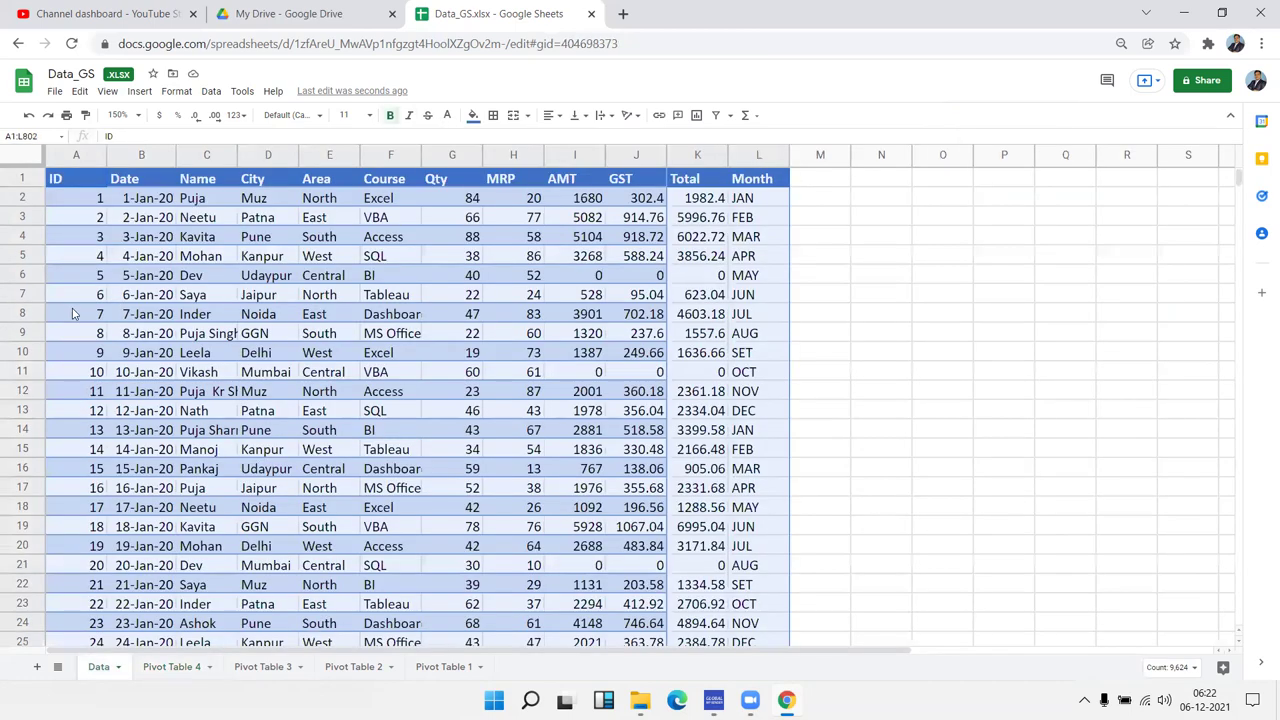
# Insert a new pivot table from the sales data on a new sheet, Pivot Table 5
pyautogui.click(139, 91)
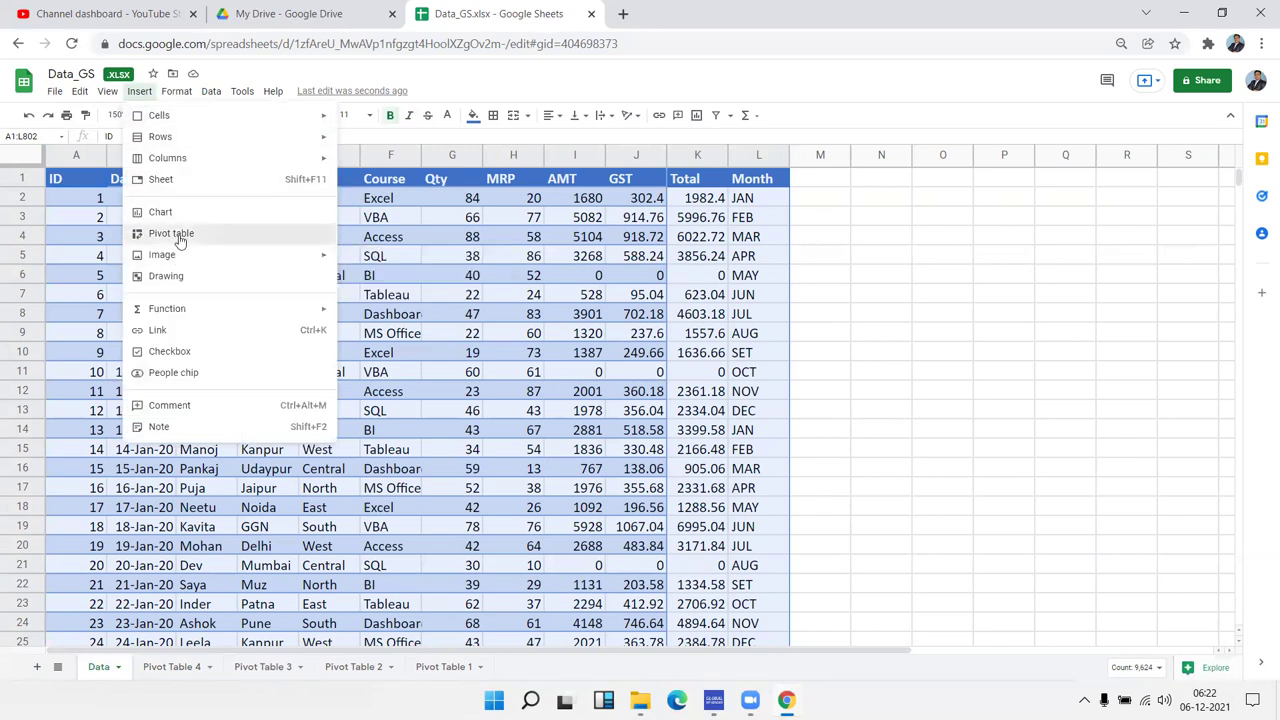
pyautogui.click(180, 243)
pyautogui.click(701, 455)
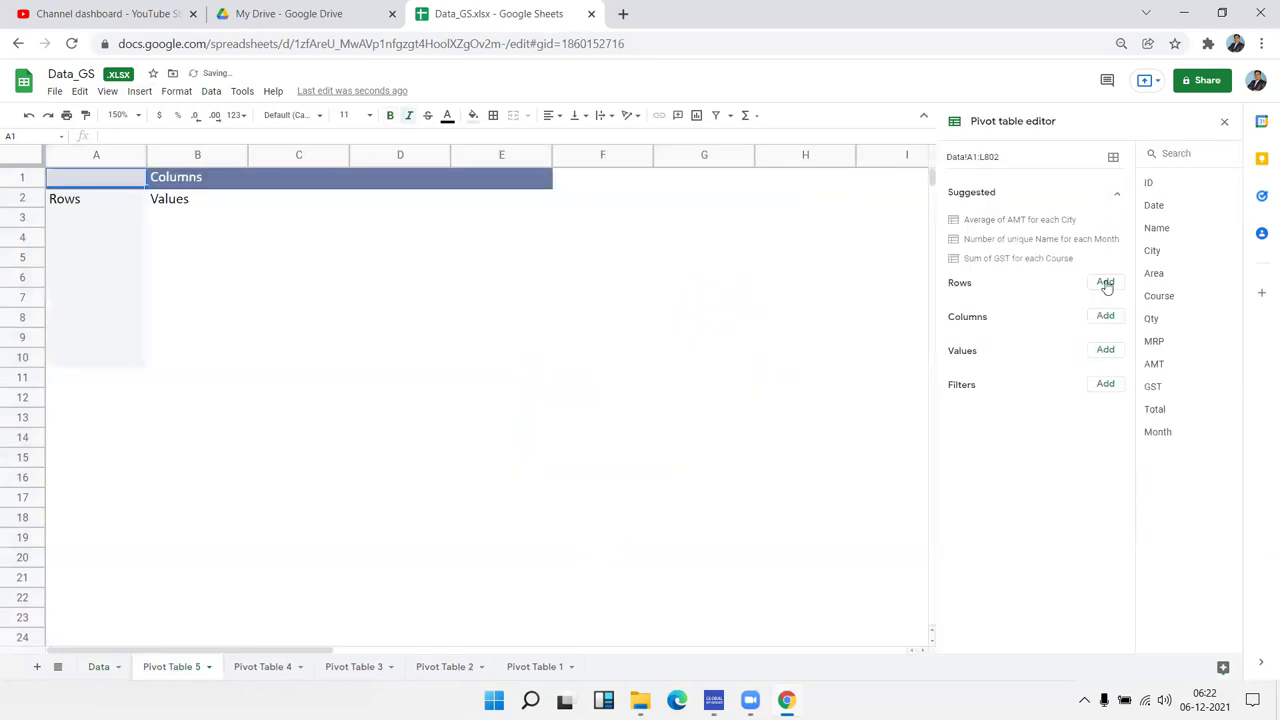
# Add Name and City as pivot rows, with City placed above Name
pyautogui.click(1105, 282)
pyautogui.click(1110, 348)
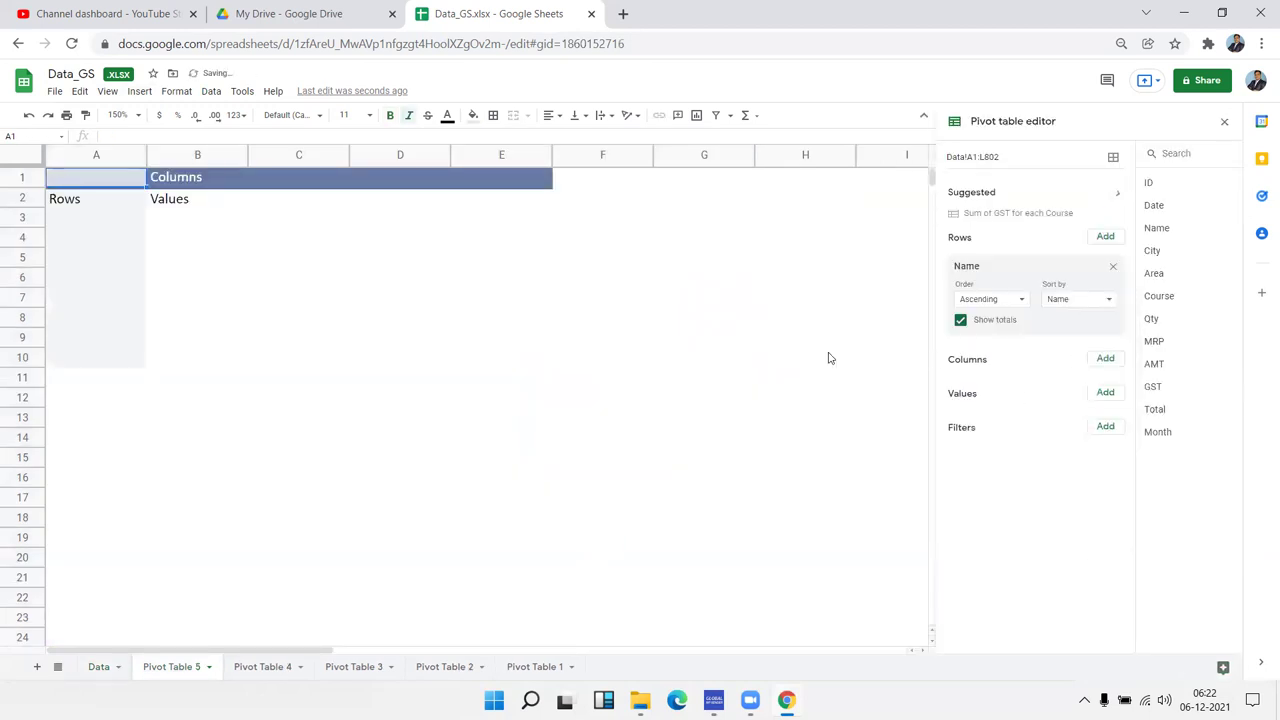
pyautogui.click(1106, 226)
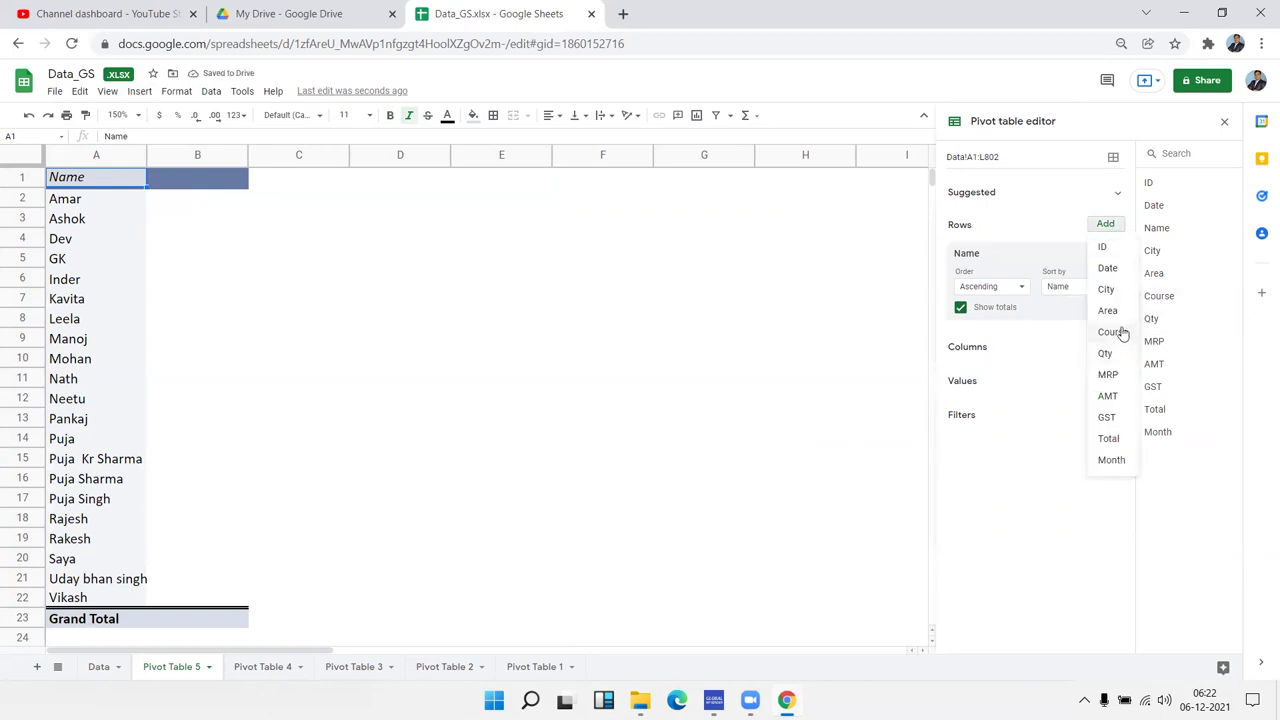
pyautogui.click(1106, 289)
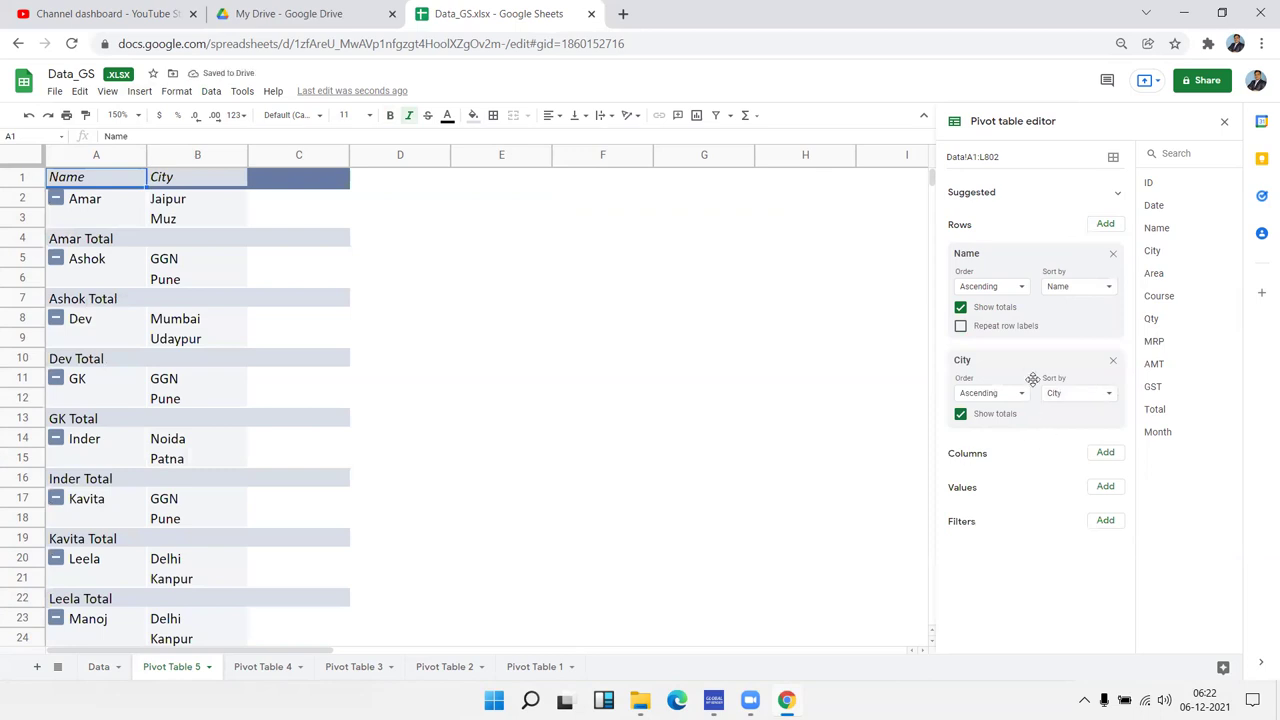
pyautogui.moveTo(1040, 258); pyautogui.dragTo(1048, 347)
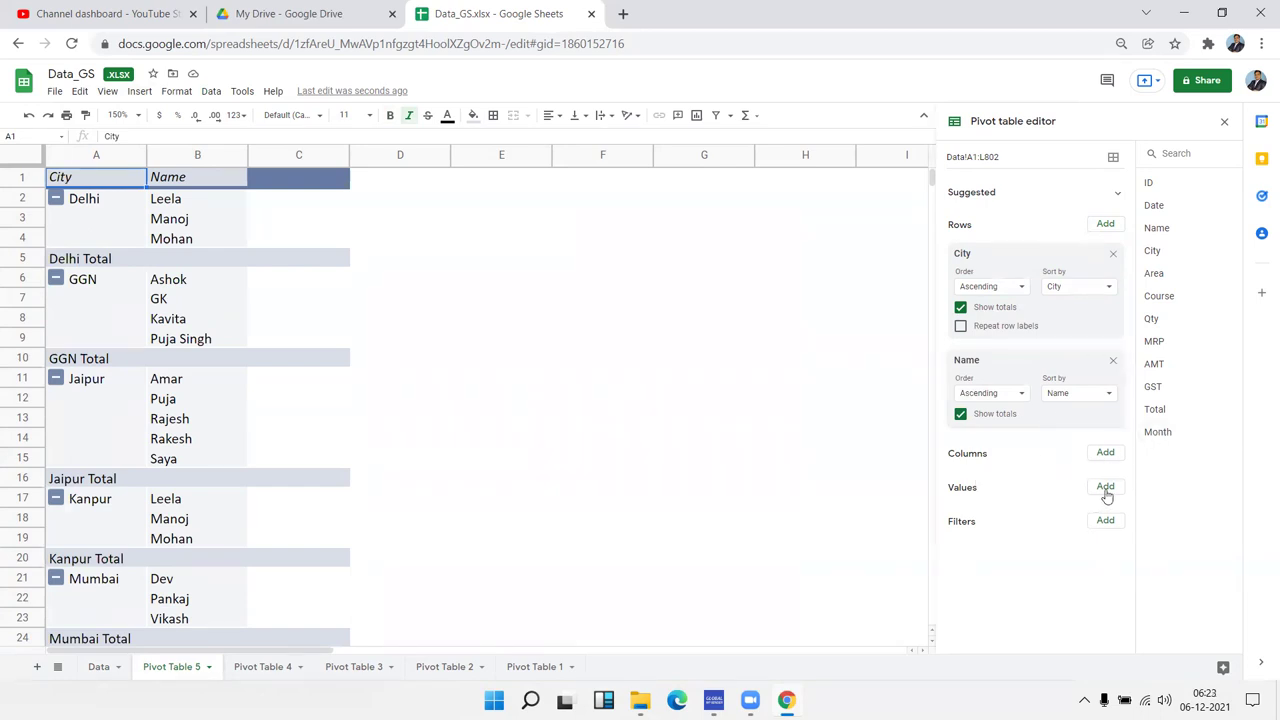
# Add SUM of Qty as the pivot values for each city and name
pyautogui.click(1105, 487)
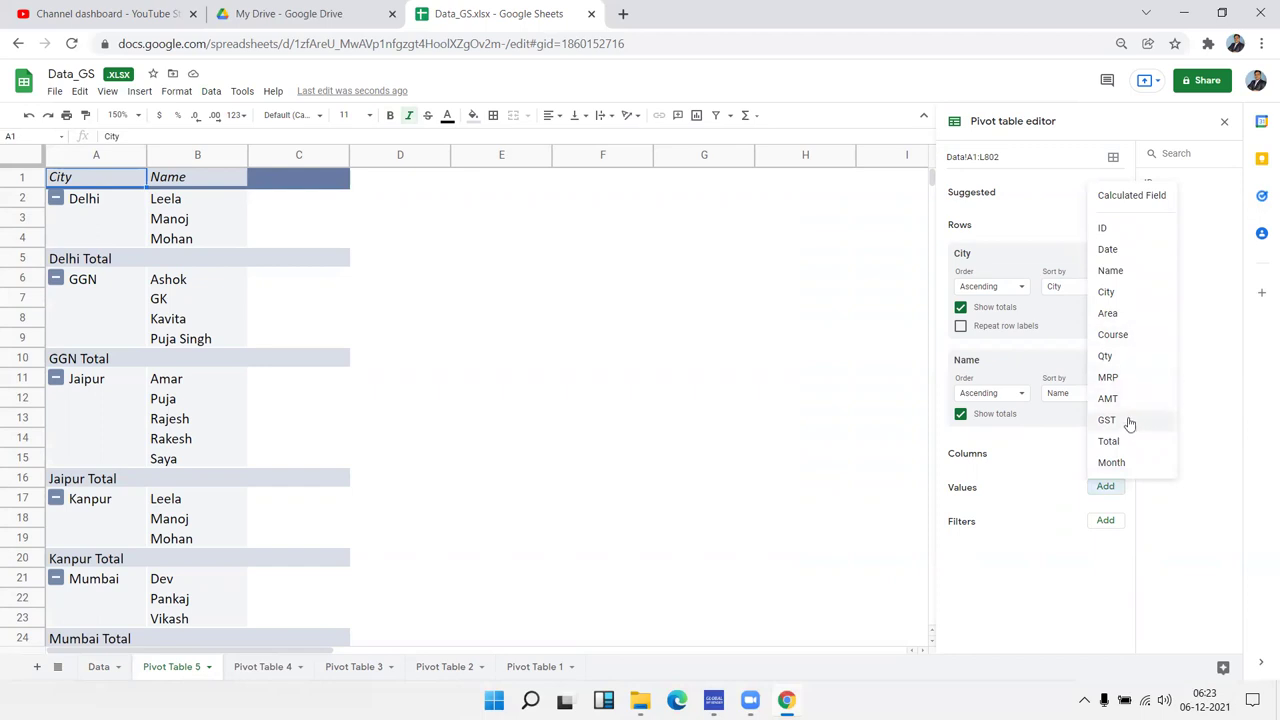
pyautogui.click(1112, 356)
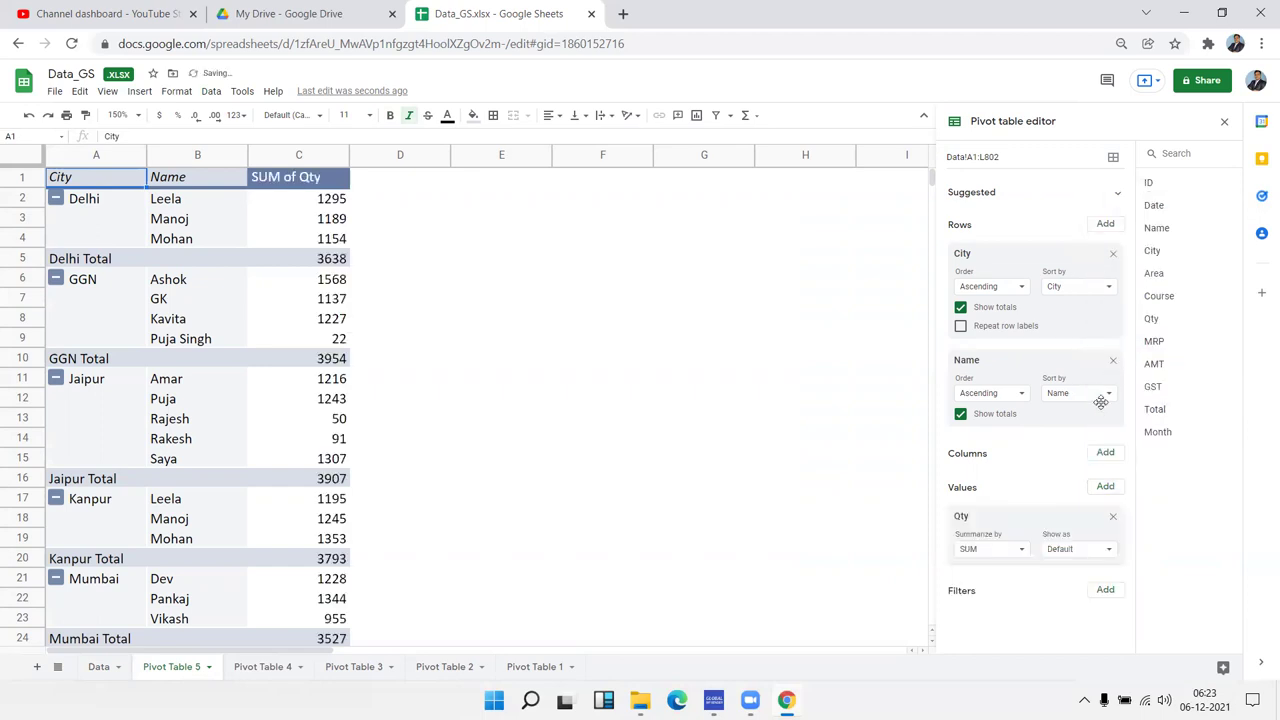
pyautogui.click(318, 318)
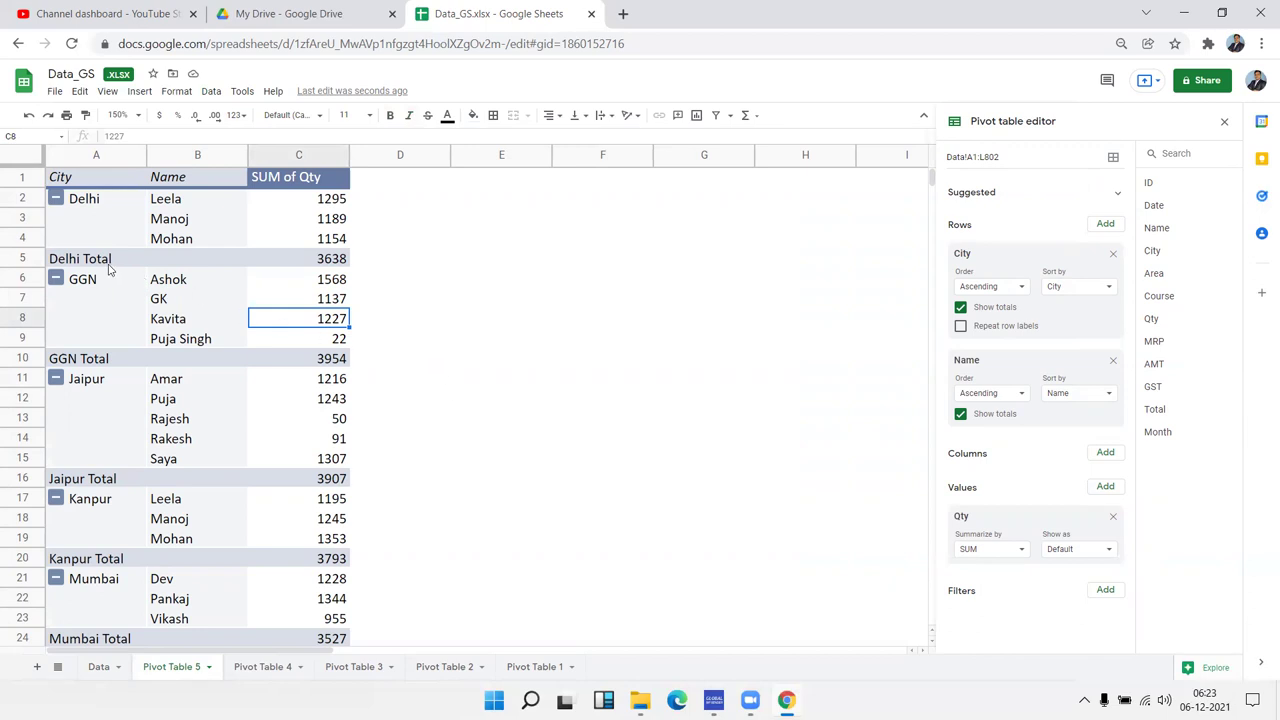
pyautogui.moveTo(118, 204); pyautogui.dragTo(112, 226)
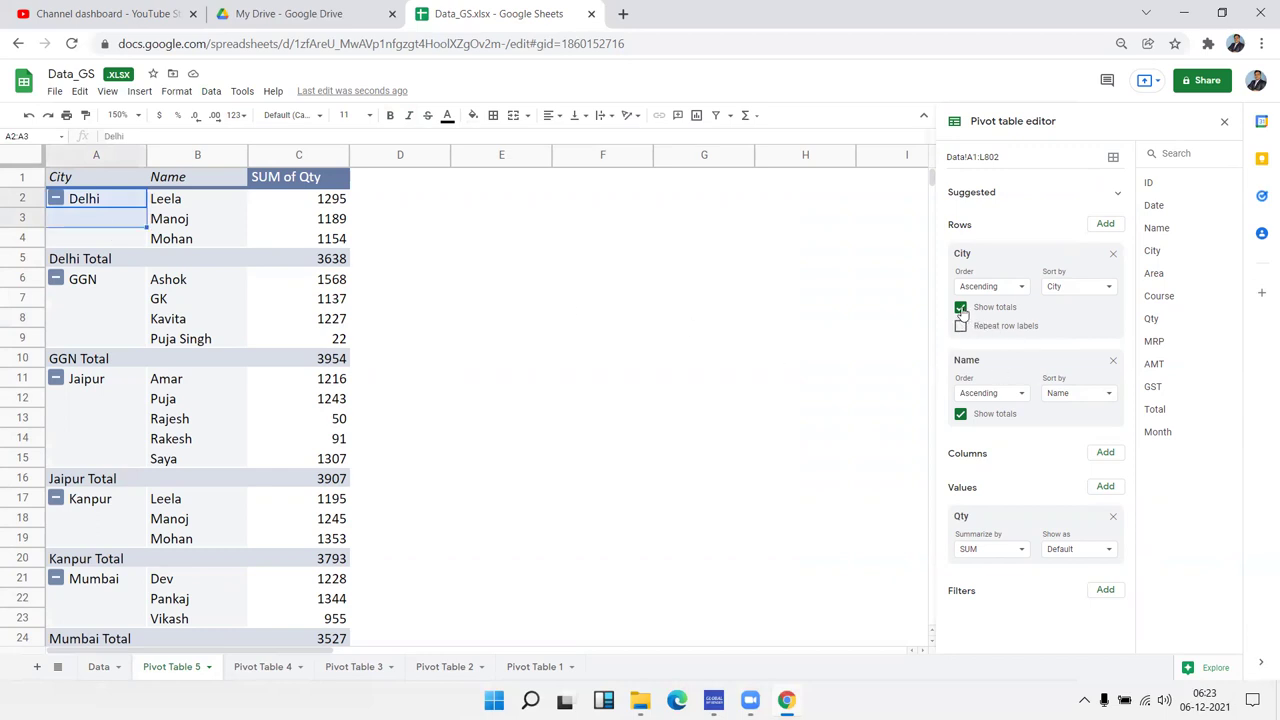
# Toggle the City Show totals option off and on, leaving city totals shown
pyautogui.click(961, 309)
pyautogui.click(961, 309)
pyautogui.click(961, 309)
pyautogui.click(961, 309)
pyautogui.click(961, 309)
pyautogui.click(961, 309)
pyautogui.click(1106, 453)
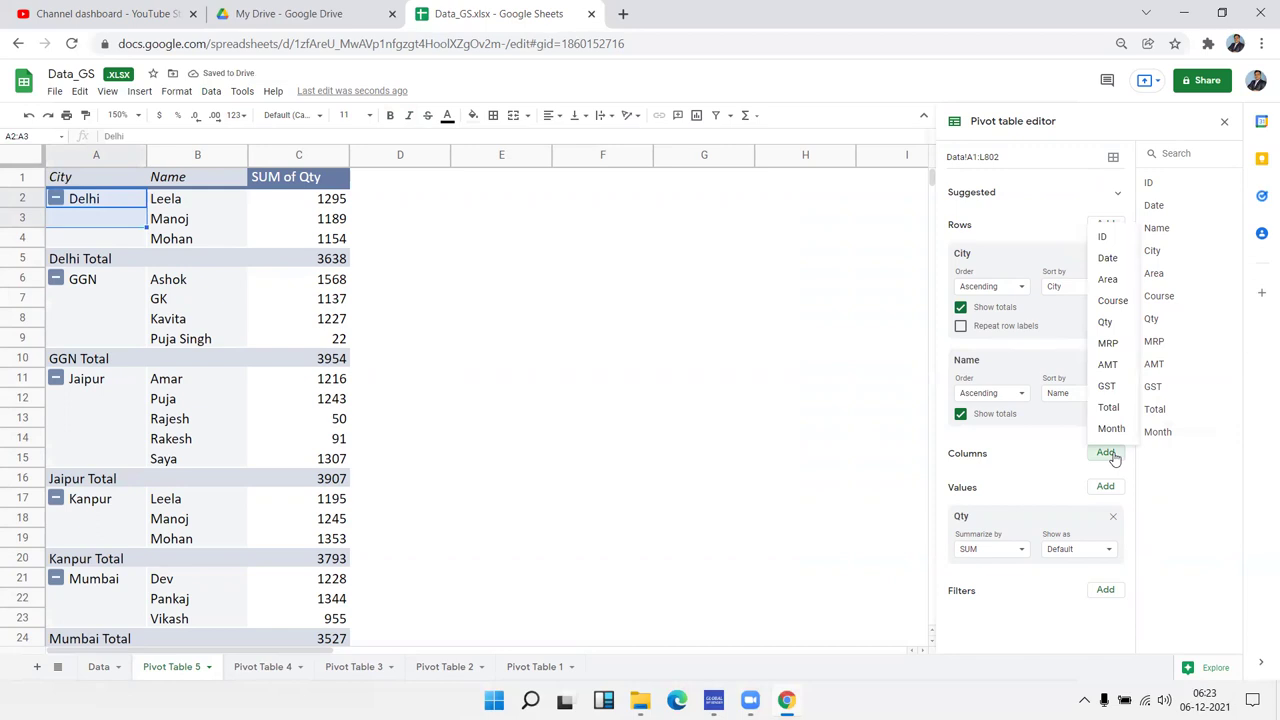
# Add Area as columns (Central to West) and turn off Show totals on the Name row card
pyautogui.click(1110, 280)
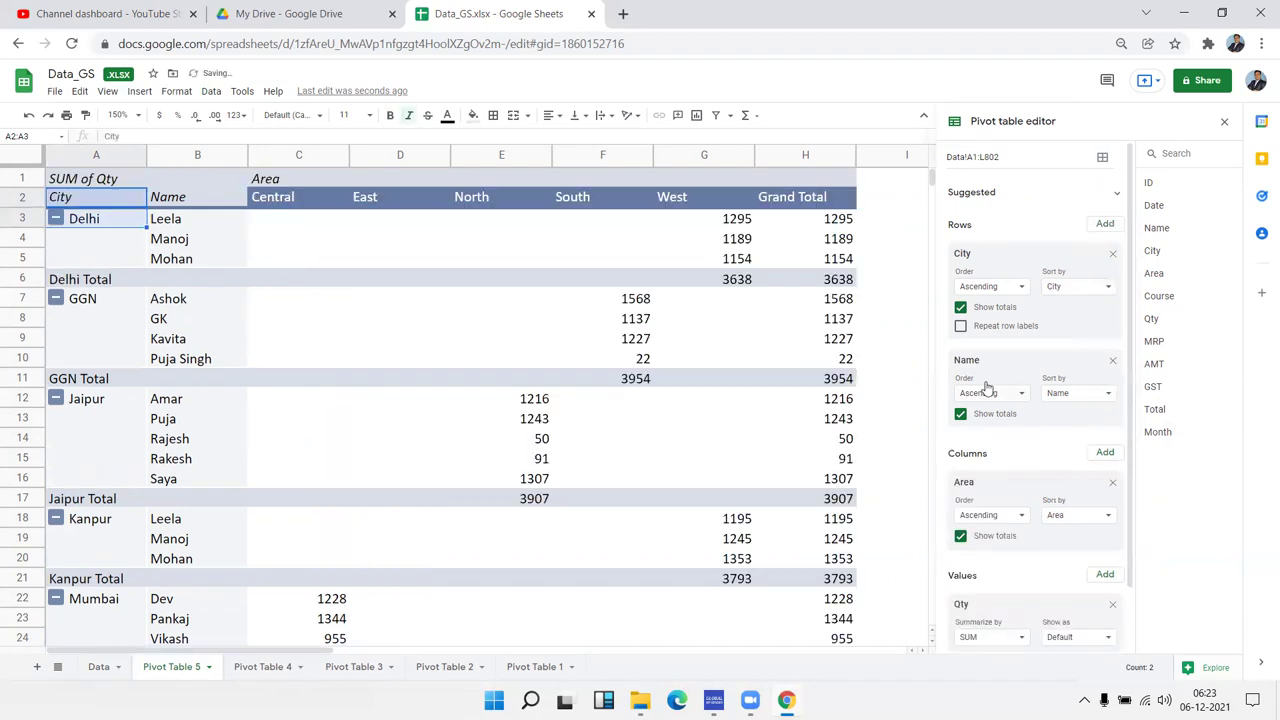
pyautogui.click(961, 308)
pyautogui.click(961, 308)
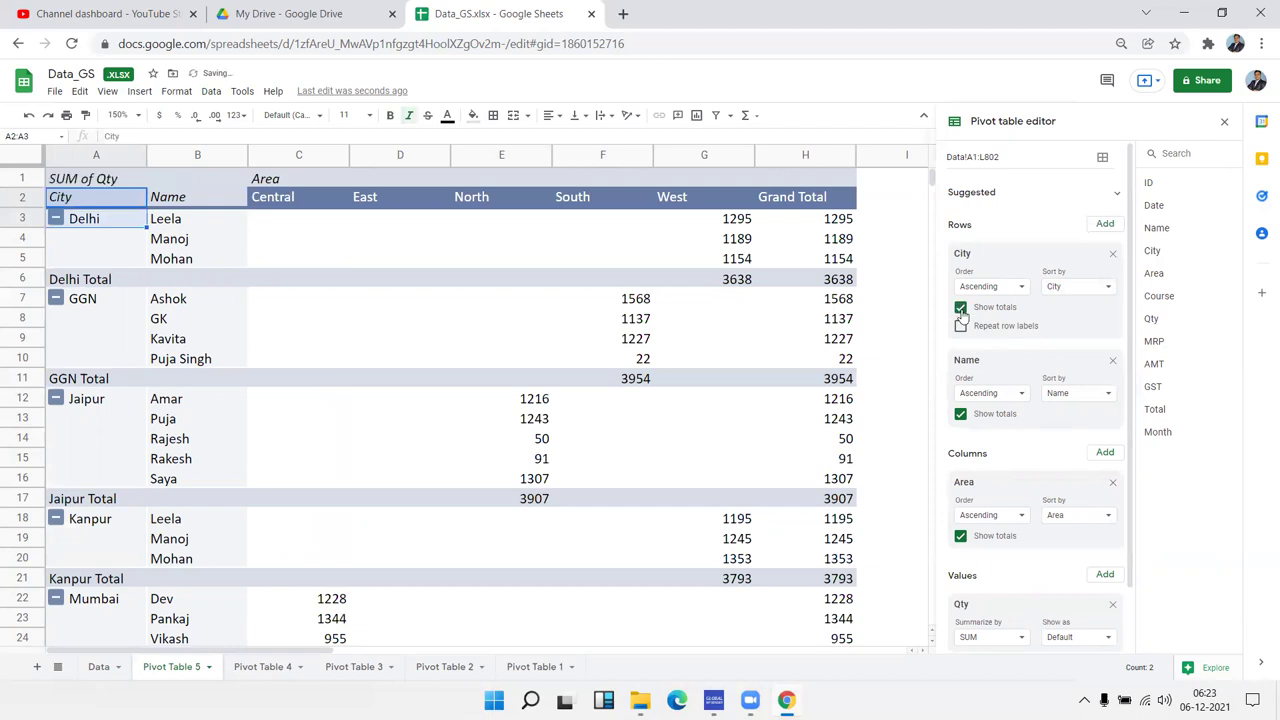
pyautogui.click(961, 415)
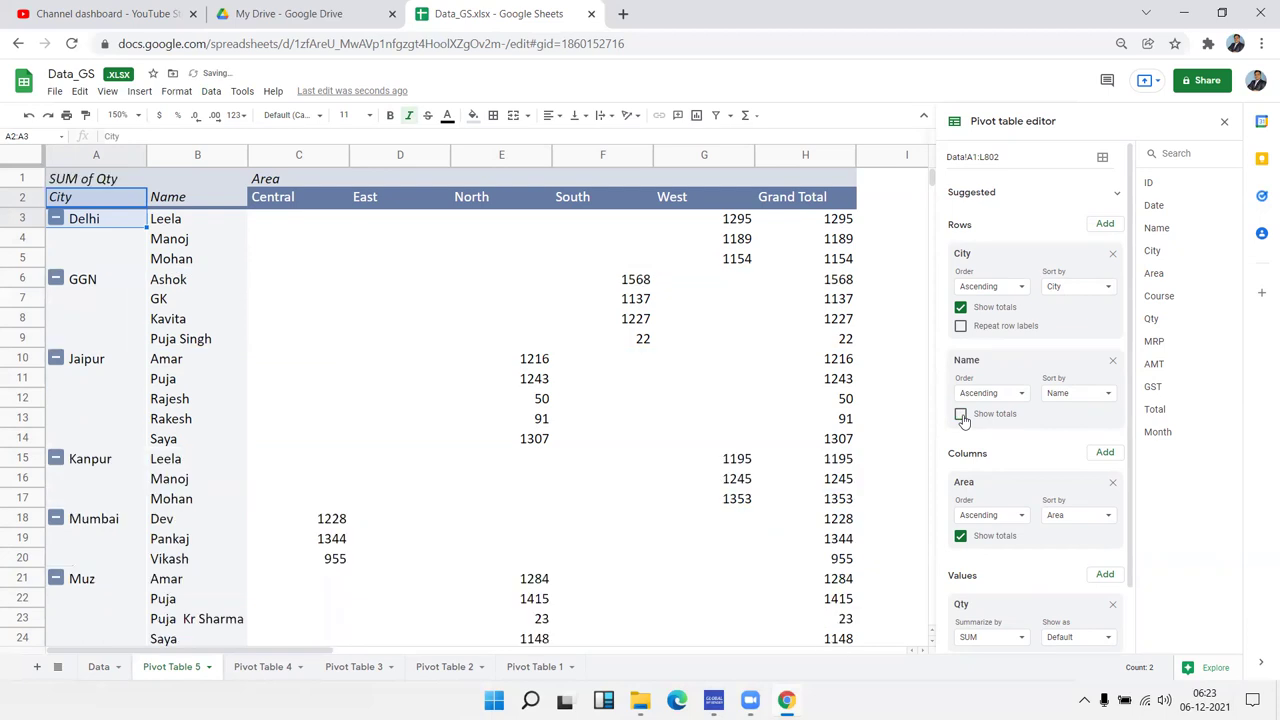
pyautogui.click(961, 415)
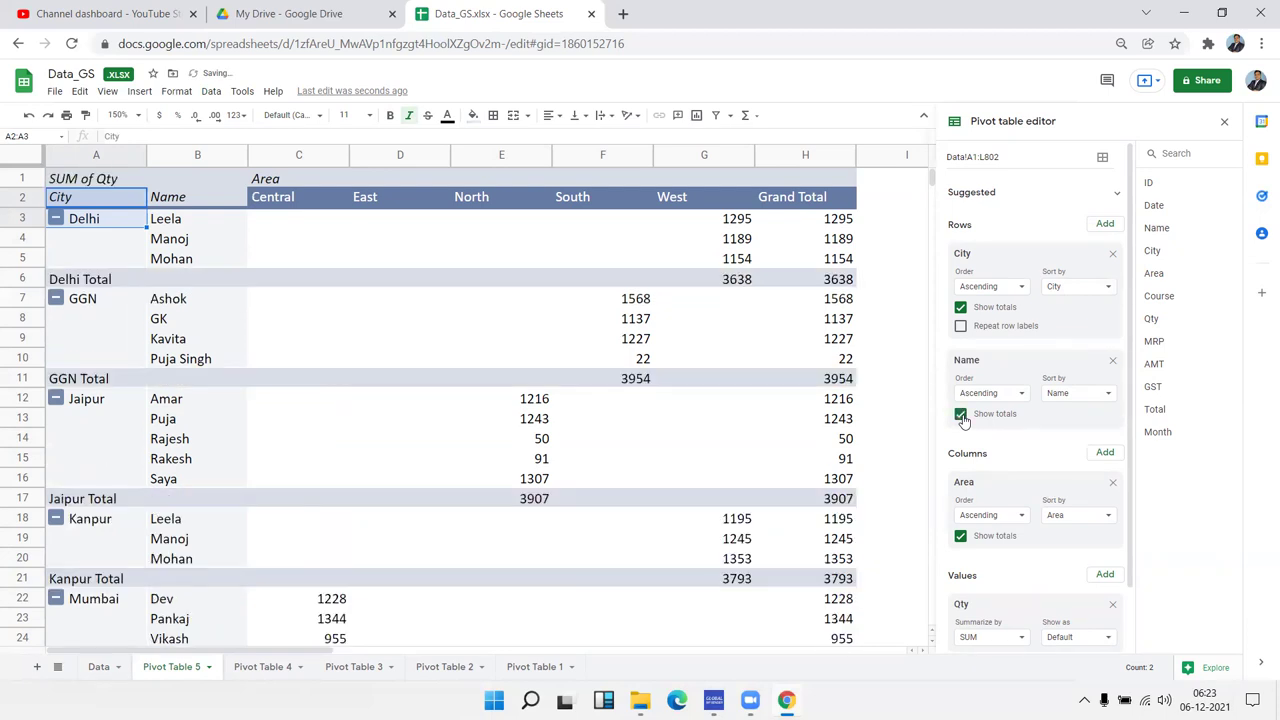
pyautogui.click(961, 415)
pyautogui.click(961, 415)
pyautogui.click(961, 415)
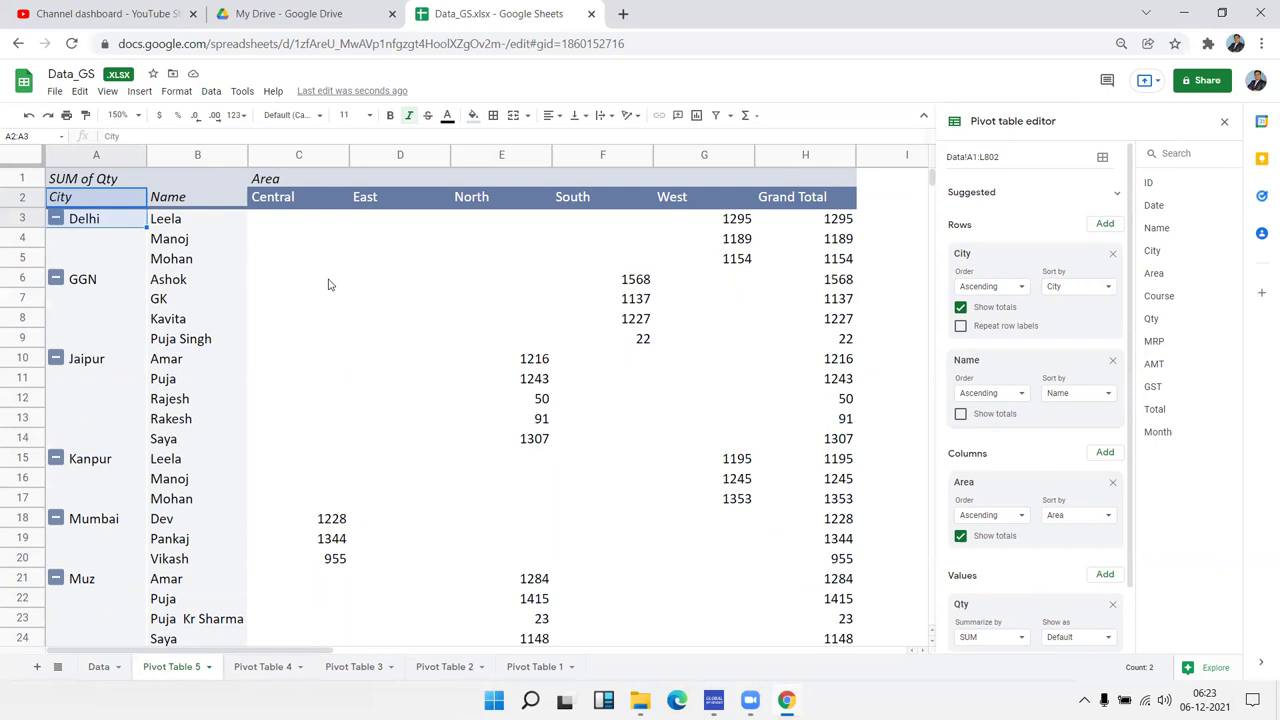
# Select the Delhi and Jaipur city labels and the blank city cells beneath them
pyautogui.click(168, 279)
pyautogui.click(86, 224)
pyautogui.click(193, 226)
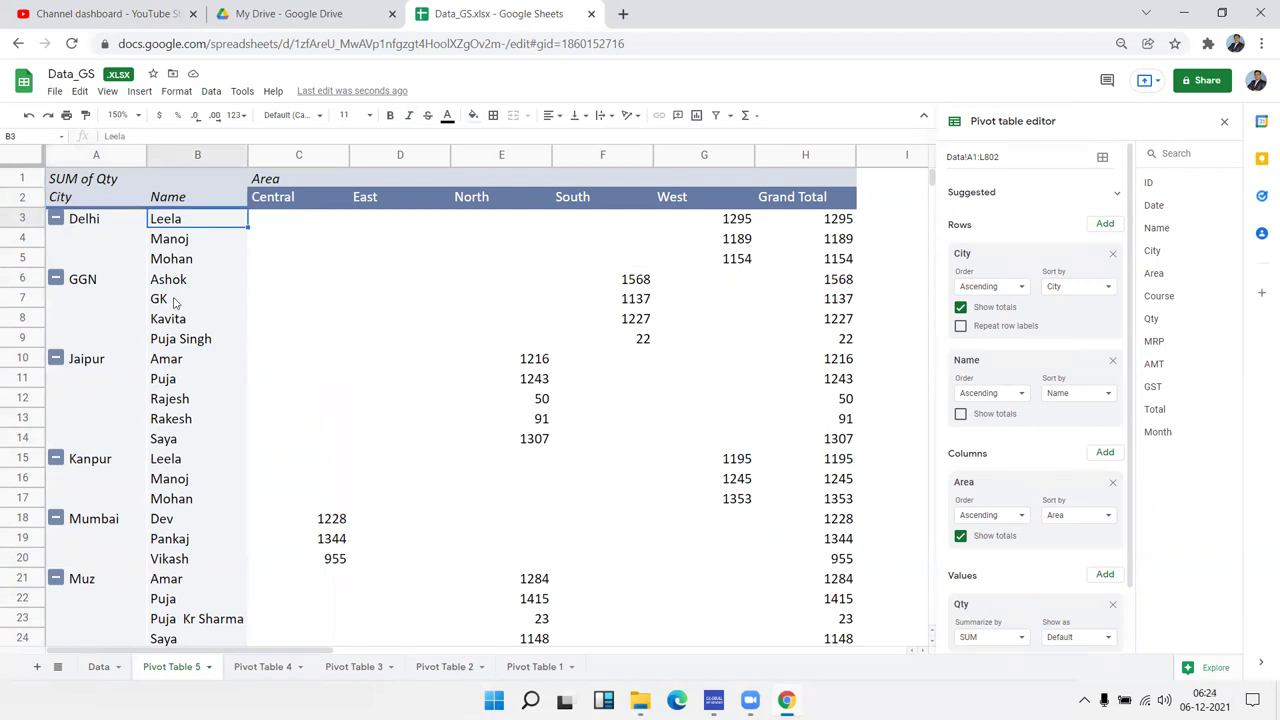
pyautogui.scroll(-5, 174, 310)
pyautogui.scroll(-5, 175, 310)
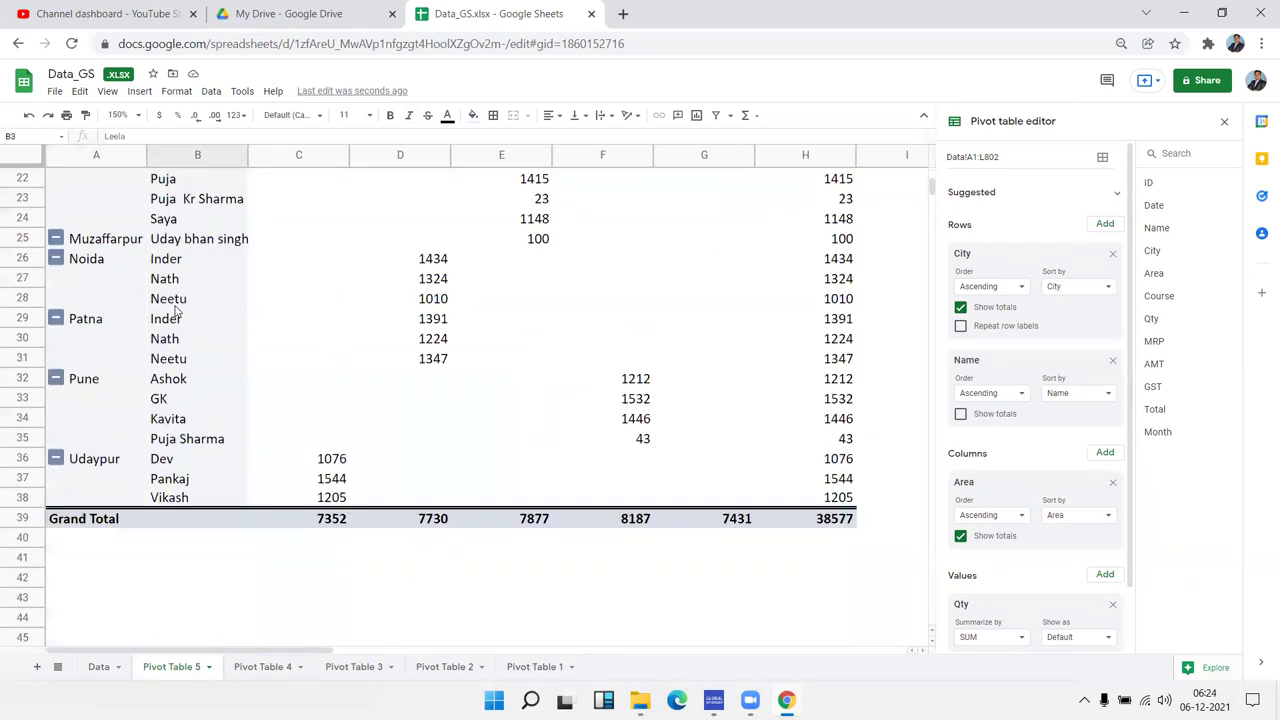
pyautogui.scroll(10, 175, 310)
pyautogui.moveTo(79, 243)
pyautogui.mouseDown()
pyautogui.moveTo(83, 263)
pyautogui.moveTo(101, 265)
pyautogui.moveTo(96, 440)
pyautogui.mouseUp()
pyautogui.click(174, 398)
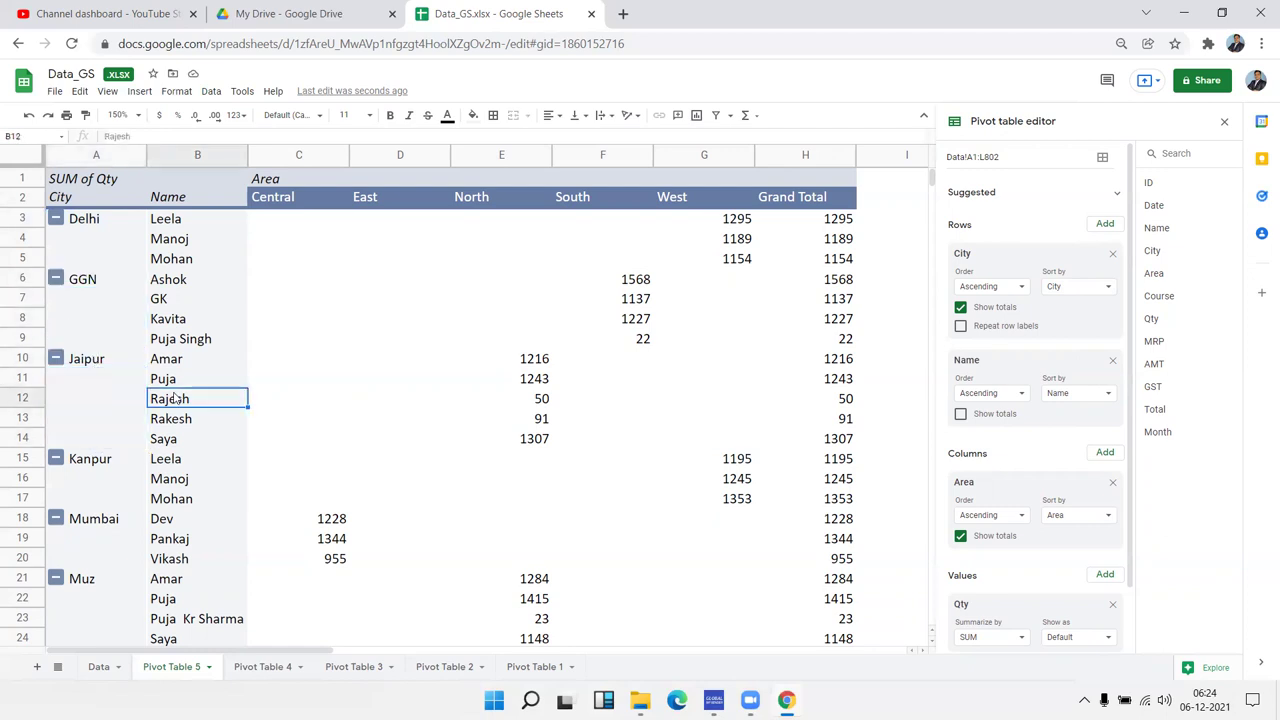
pyautogui.click(125, 357)
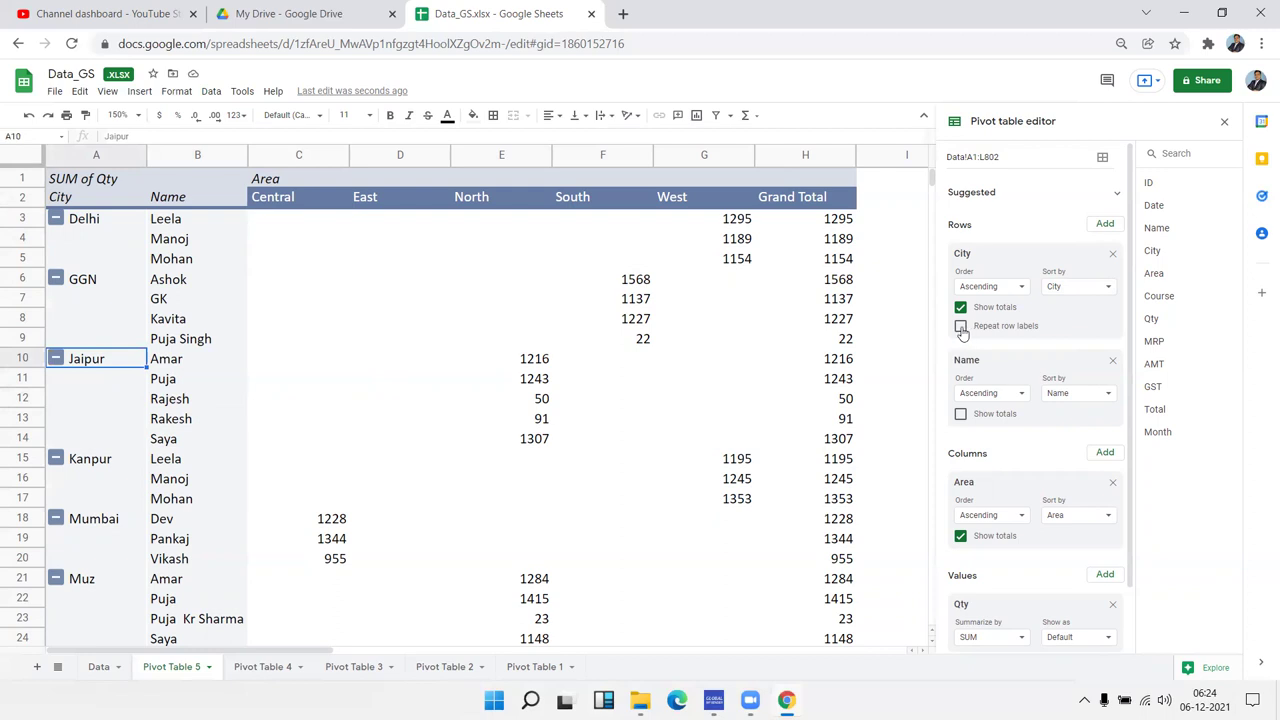
# Turn on Repeat row labels for City so every Name row shows its city
pyautogui.click(960, 327)
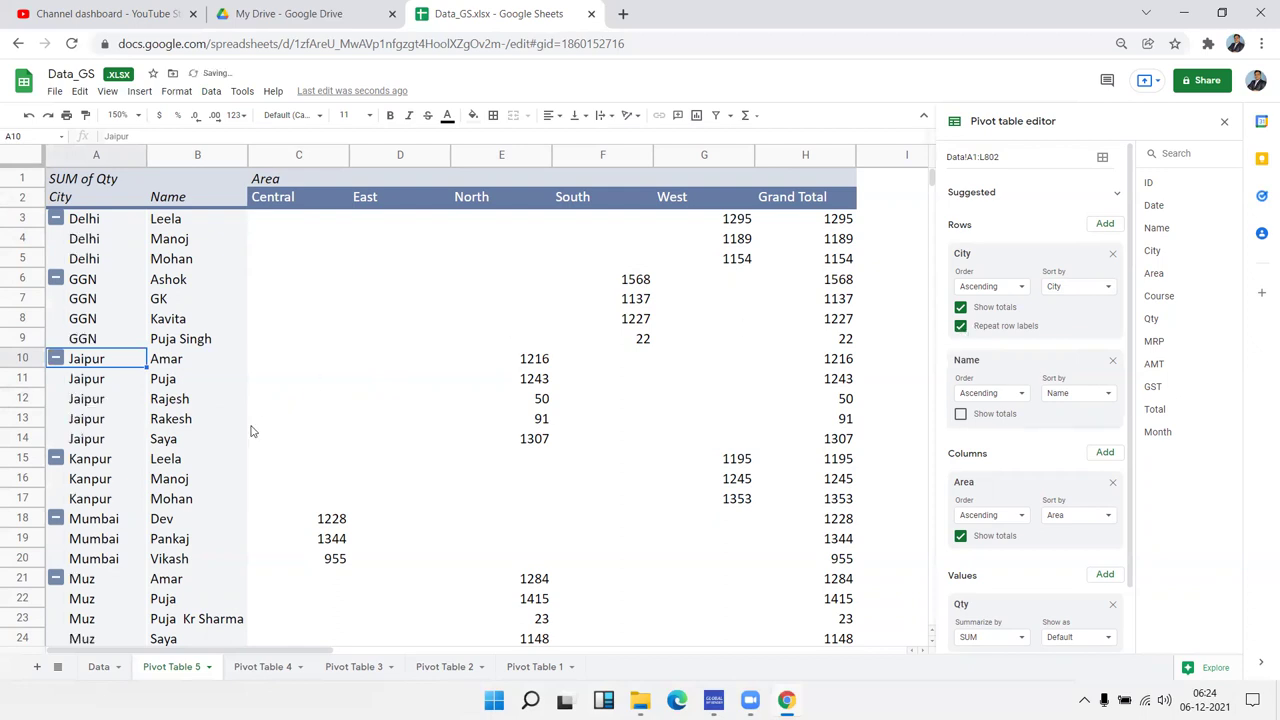
pyautogui.scroll(-5, 125, 470)
pyautogui.scroll(3, 125, 470)
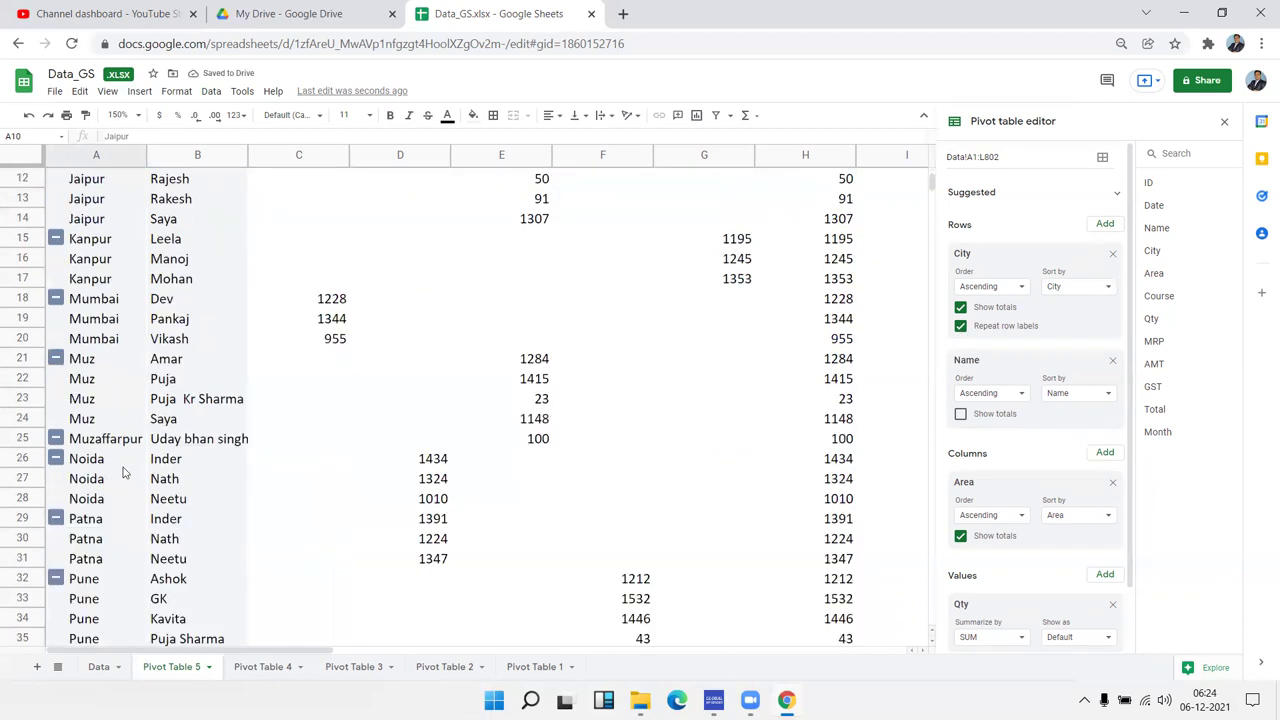
pyautogui.scroll(2, 125, 470)
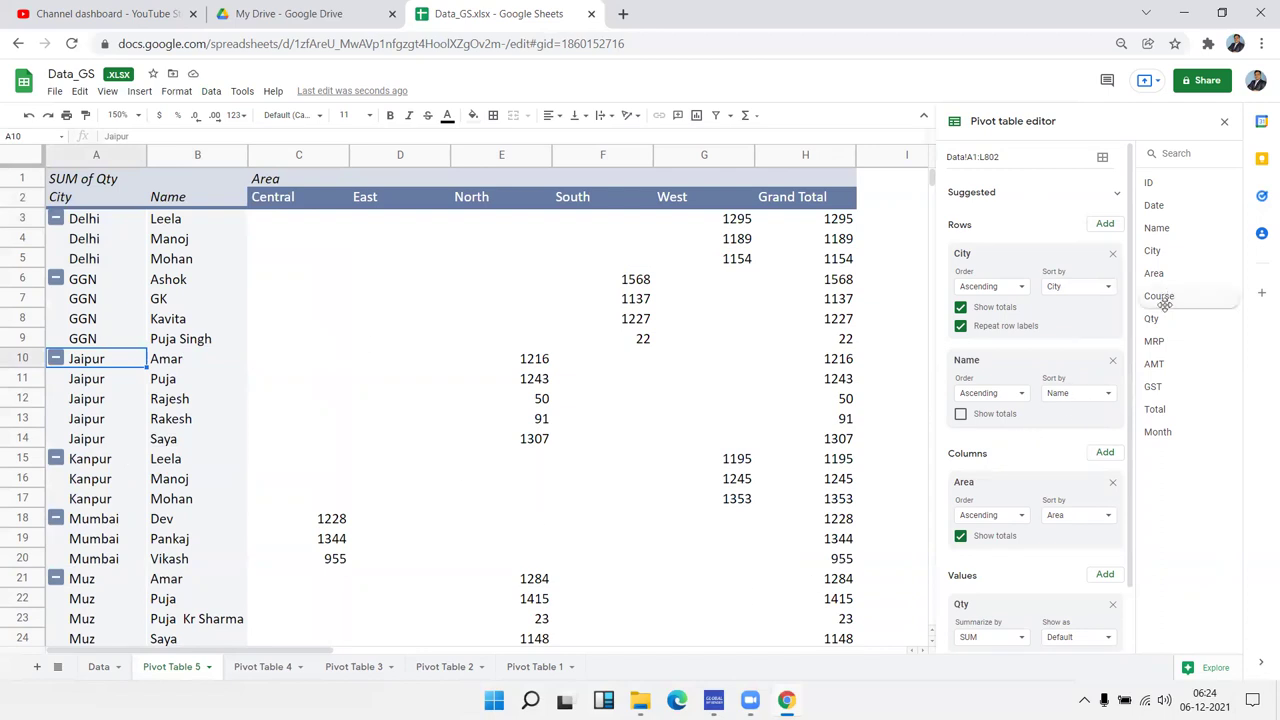
pyautogui.click(1104, 452)
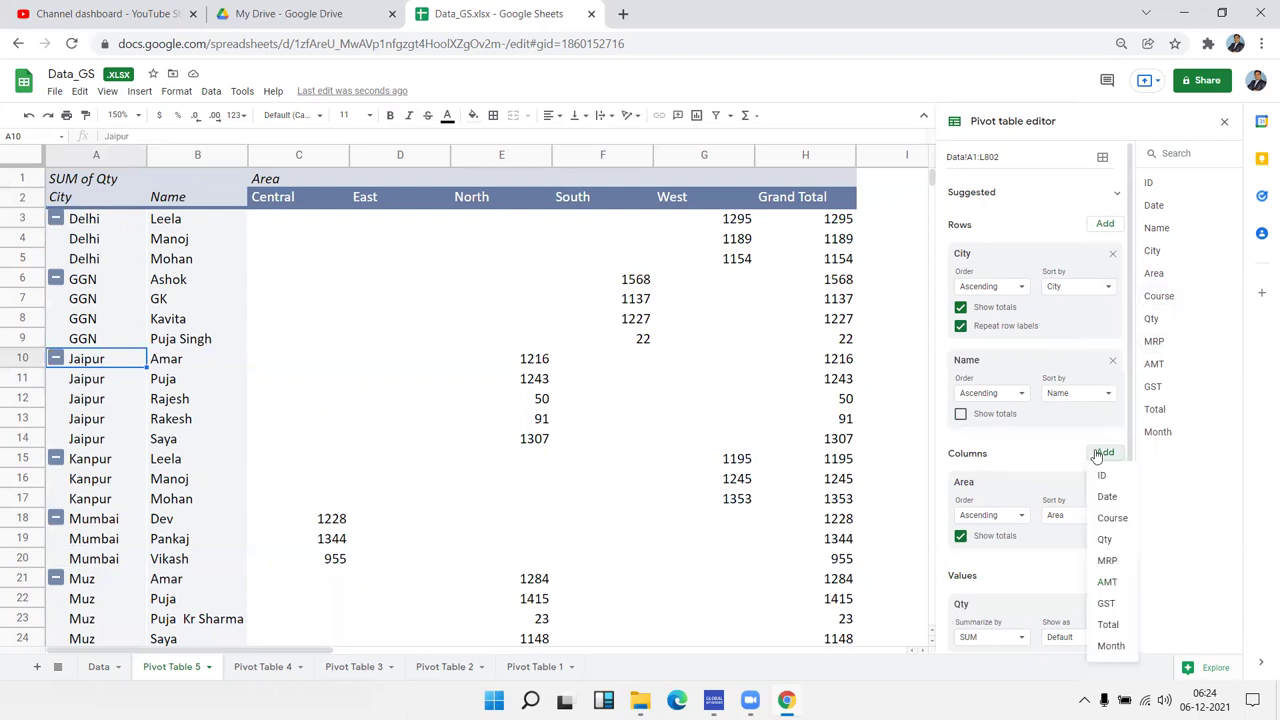
pyautogui.click(1108, 517)
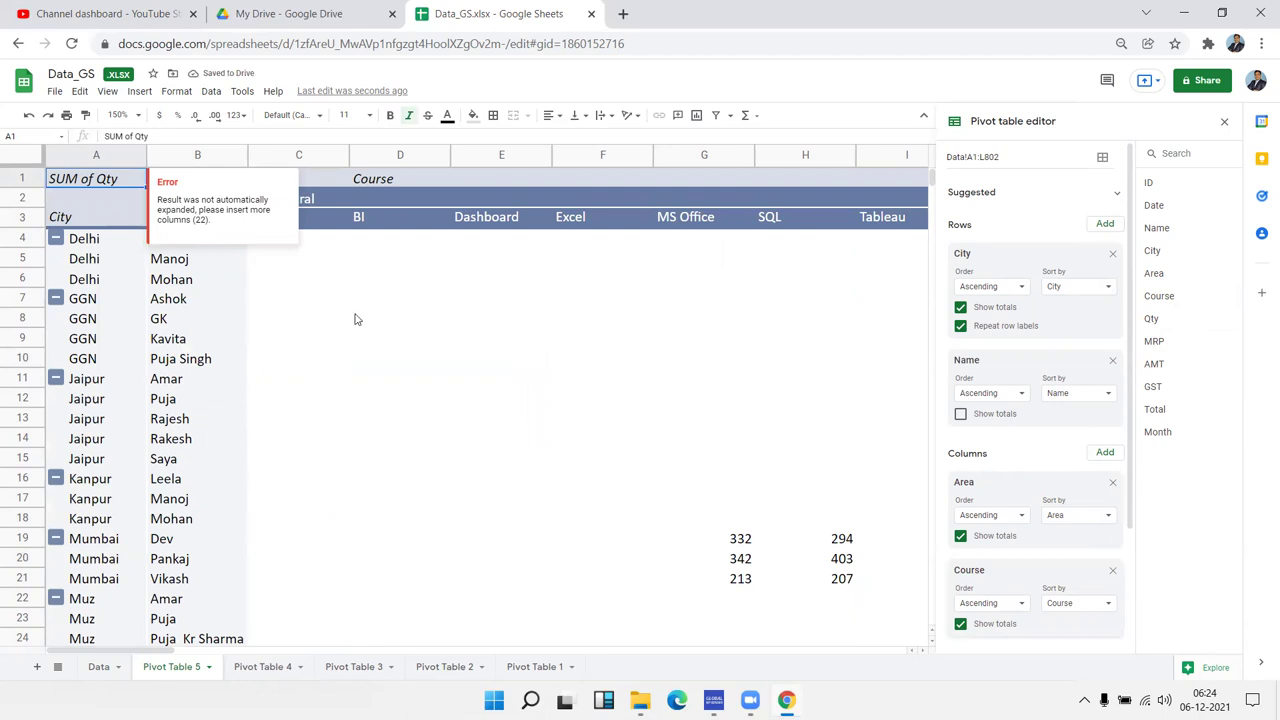
pyautogui.click(193, 320)
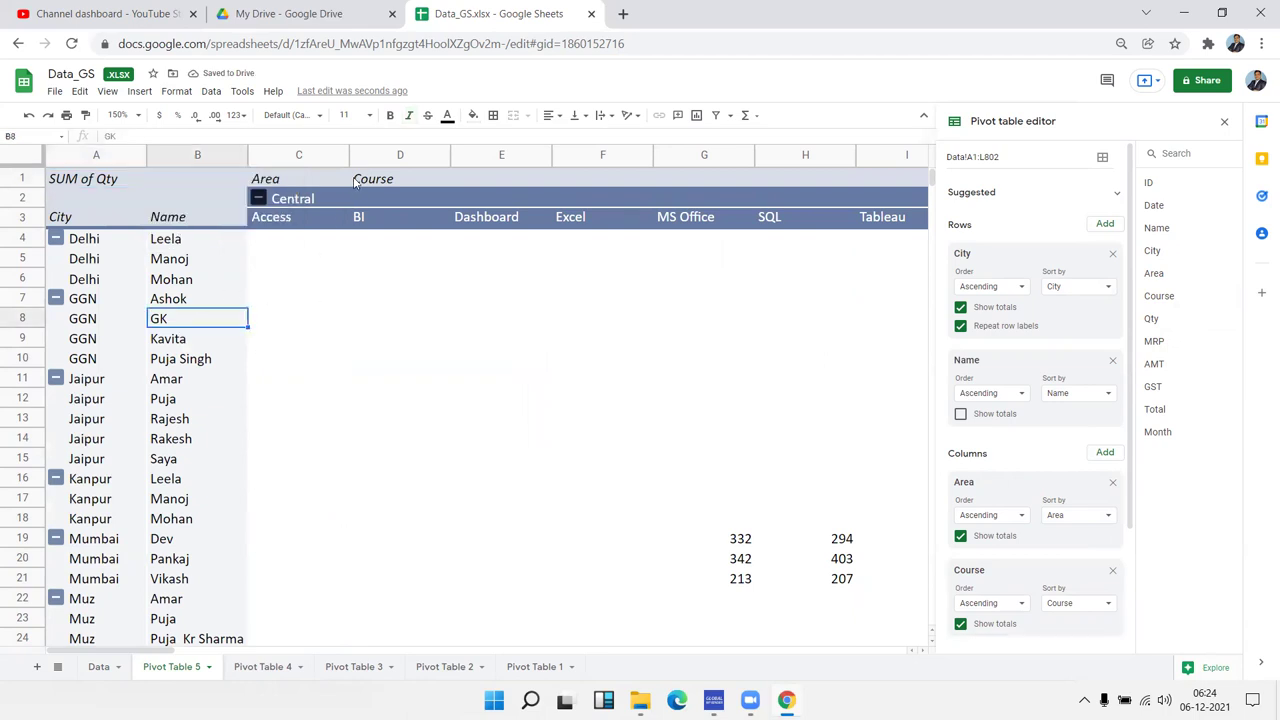
pyautogui.scroll(-5, 443, 394)
pyautogui.scroll(5, 446, 398)
pyautogui.click(353, 196)
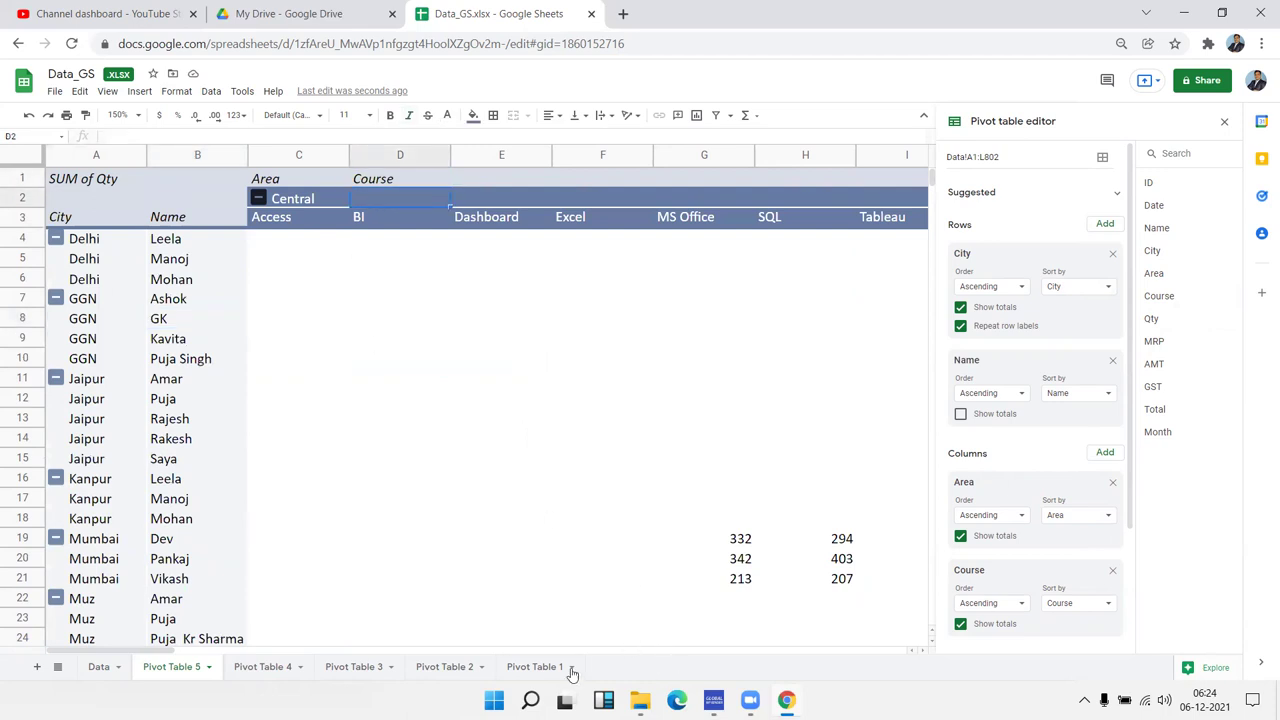
pyautogui.scroll(-3, 470, 520)
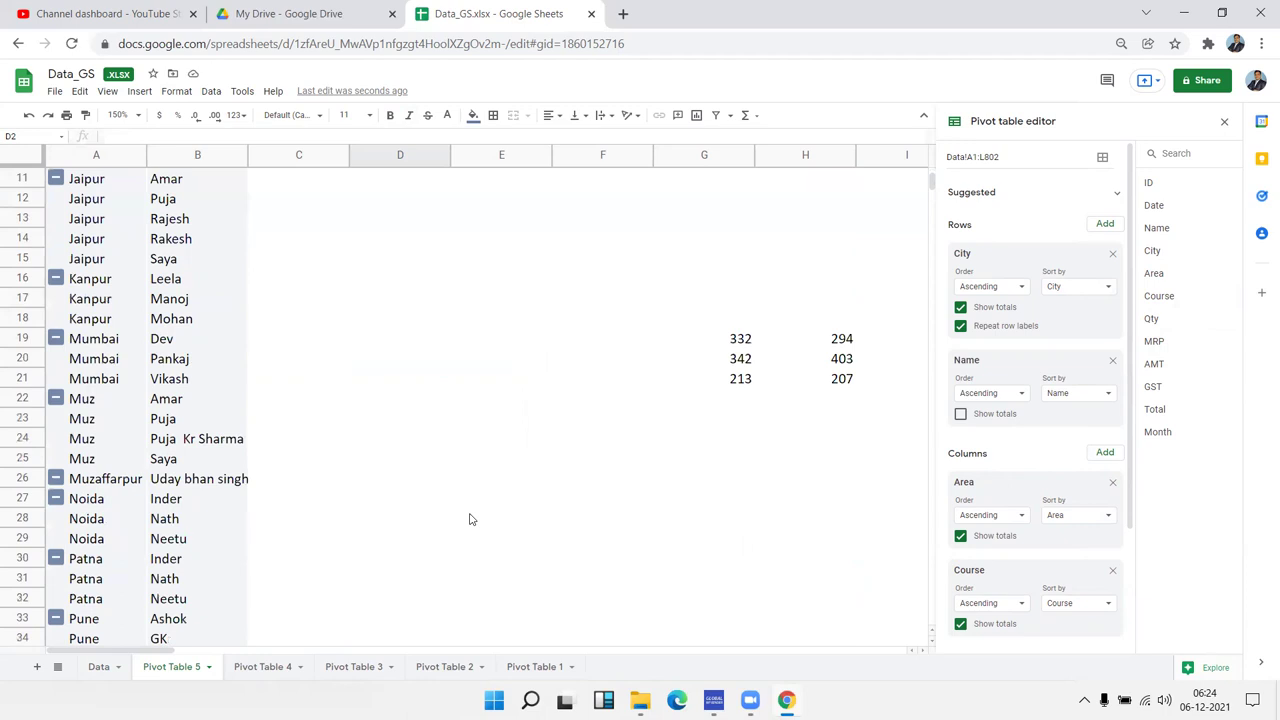
pyautogui.scroll(-7, 472, 519)
pyautogui.scroll(-3, 472, 519)
pyautogui.scroll(14, 470, 518)
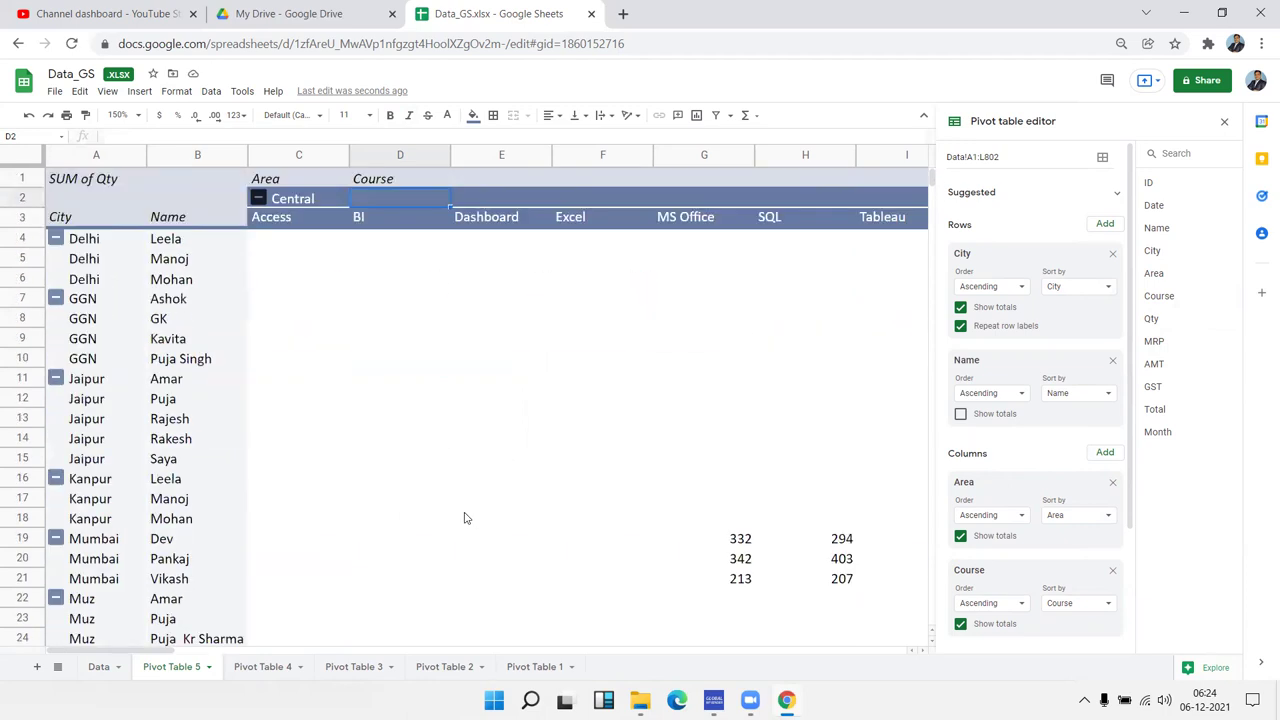
pyautogui.scroll(-5, 468, 518)
pyautogui.scroll(-2, 465, 517)
pyautogui.scroll(7, 465, 517)
pyautogui.scroll(-1, 958, 556)
pyautogui.scroll(-1, 958, 556)
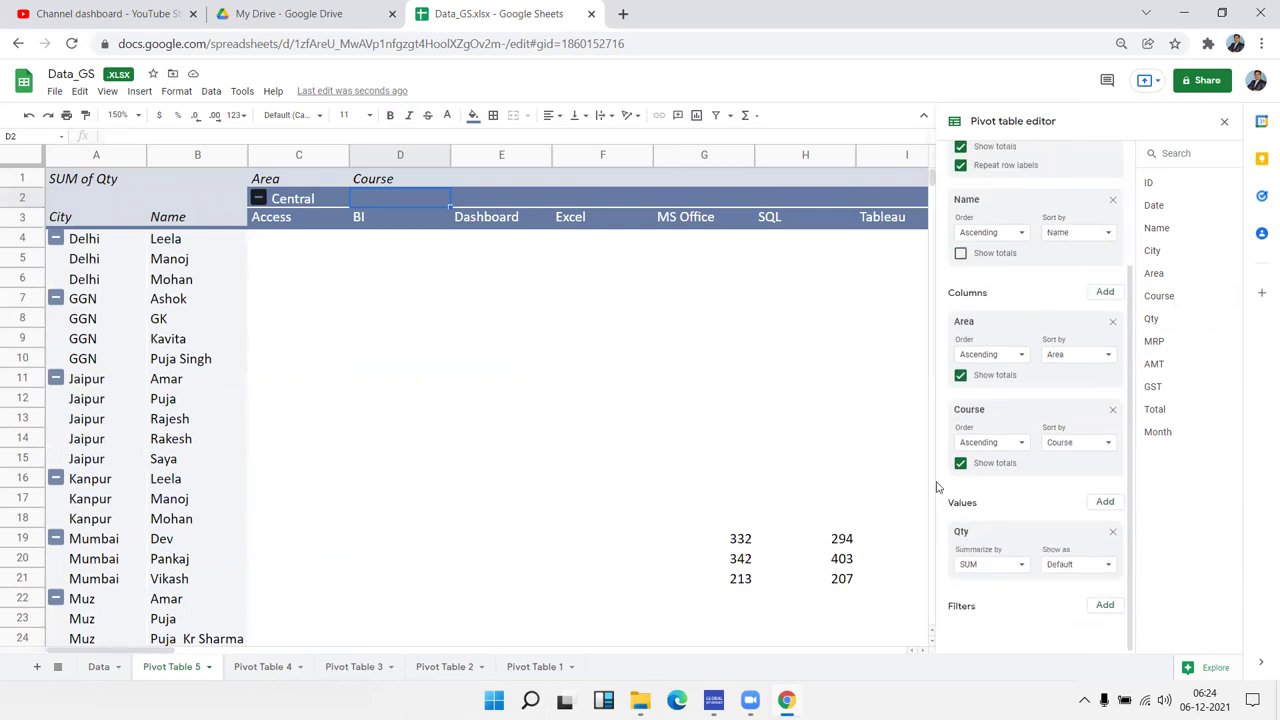
pyautogui.scroll(1, 937, 486)
pyautogui.scroll(2, 937, 486)
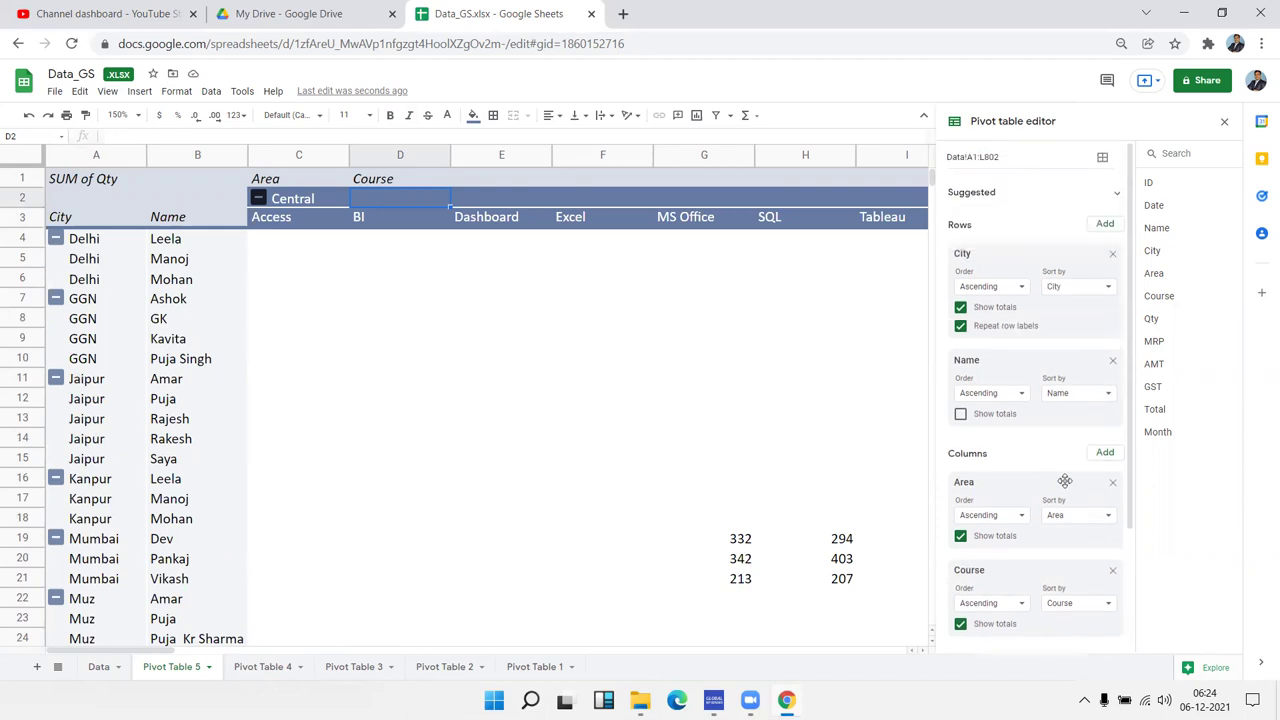
pyautogui.click(1112, 573)
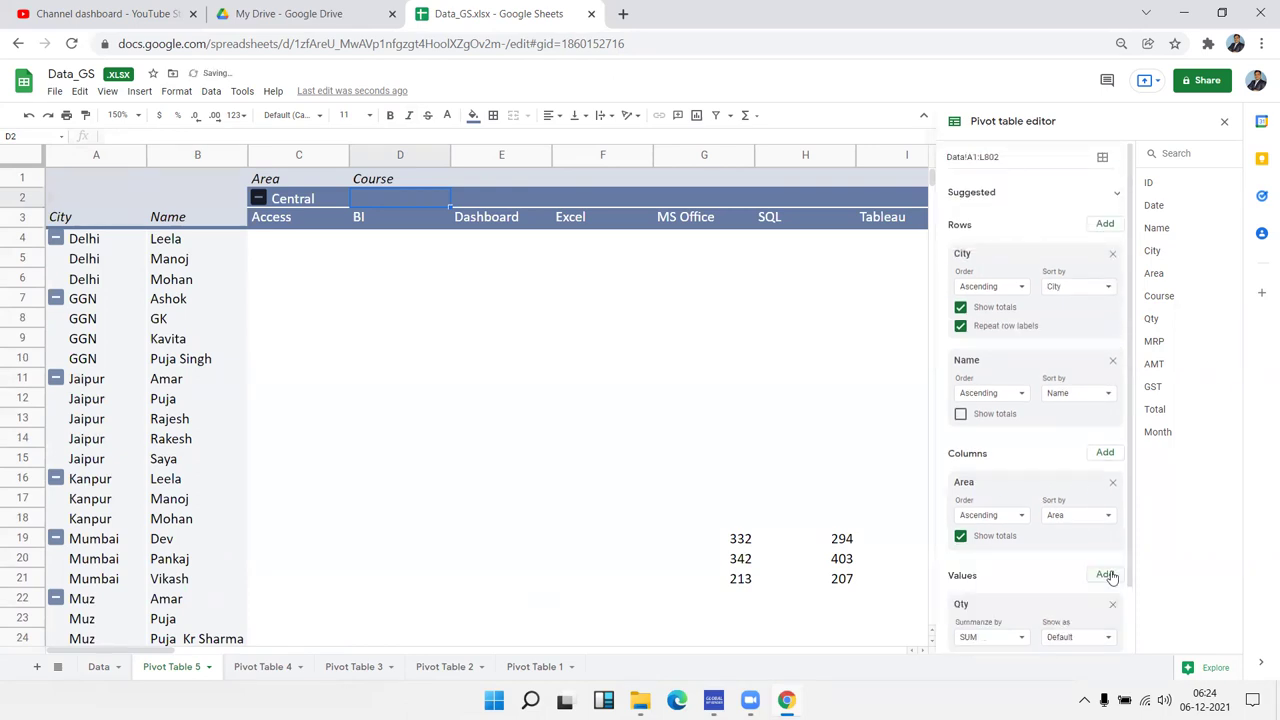
pyautogui.click(325, 383)
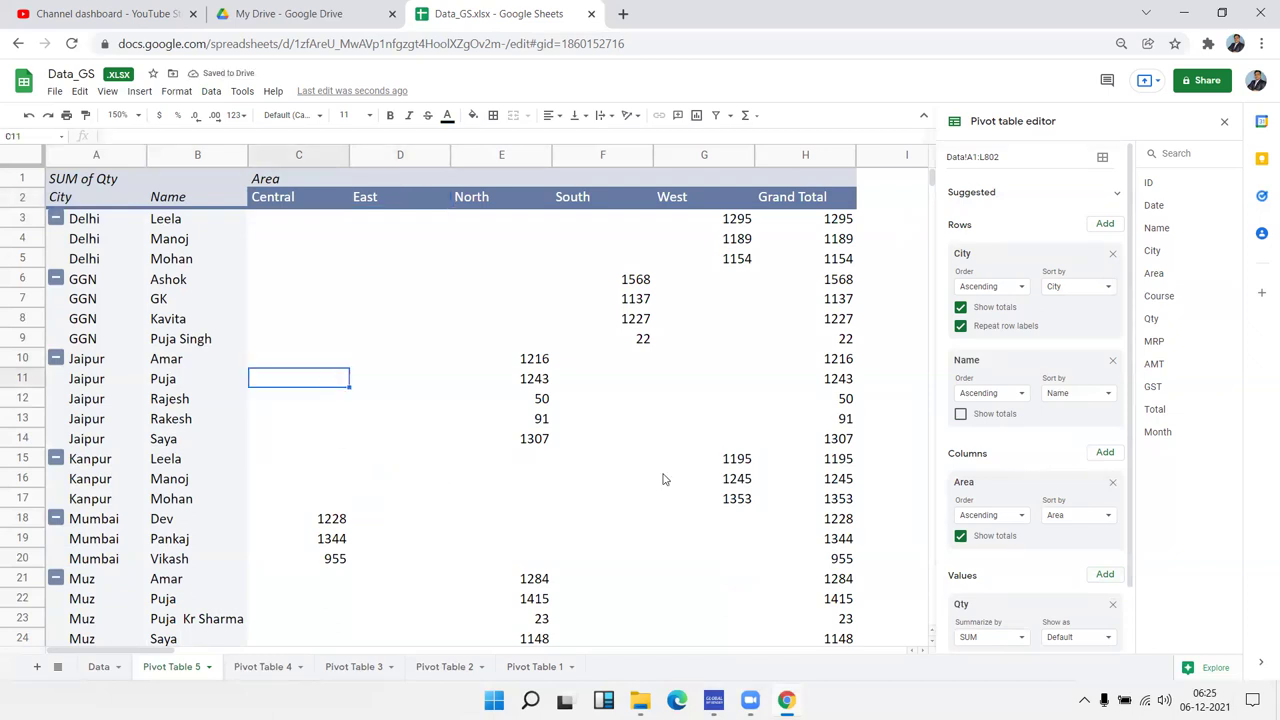
# Add Course as a filter in the pivot table editor
pyautogui.scroll(-3, 662, 479)
pyautogui.scroll(3, 659, 483)
pyautogui.scroll(-1, 1049, 505)
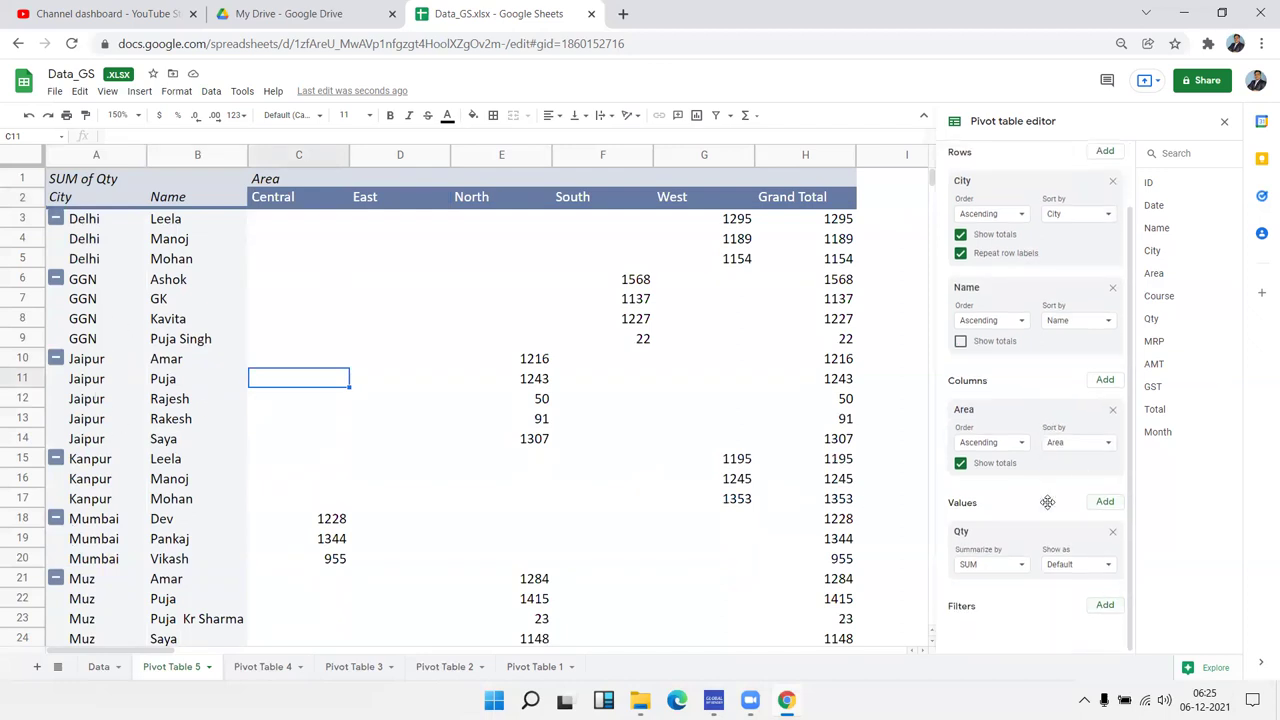
pyautogui.click(1100, 606)
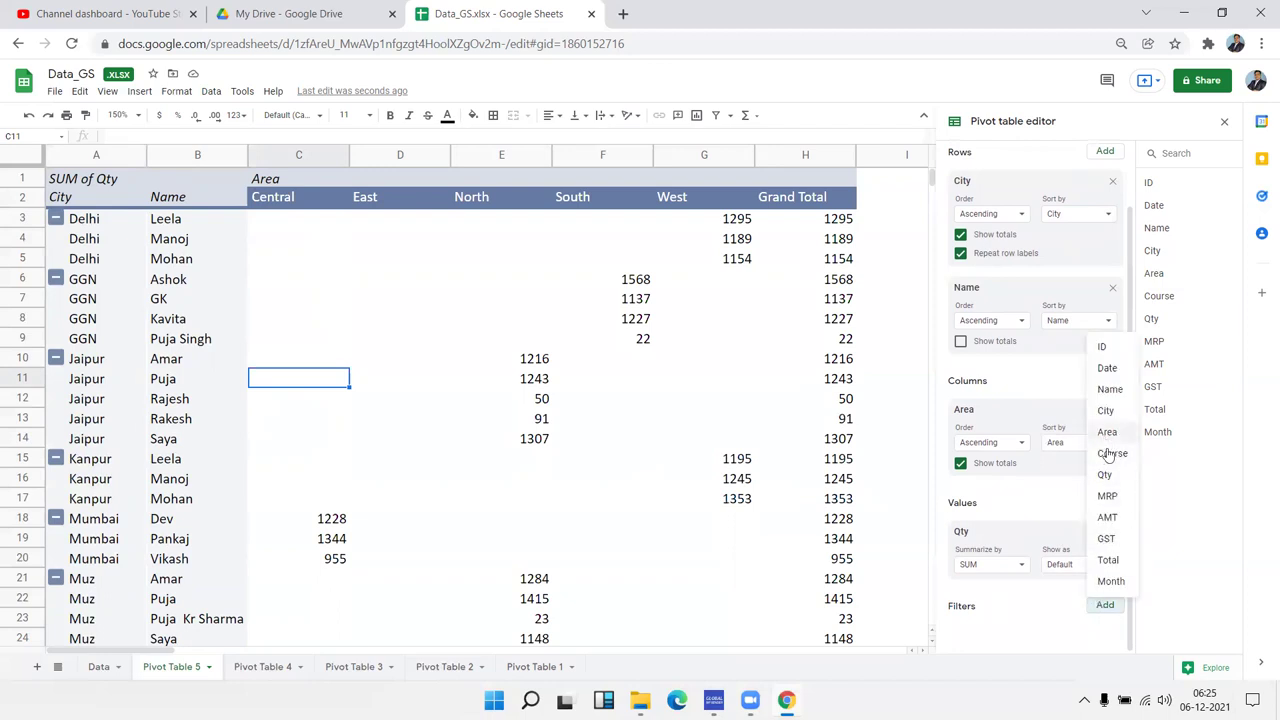
pyautogui.click(1110, 454)
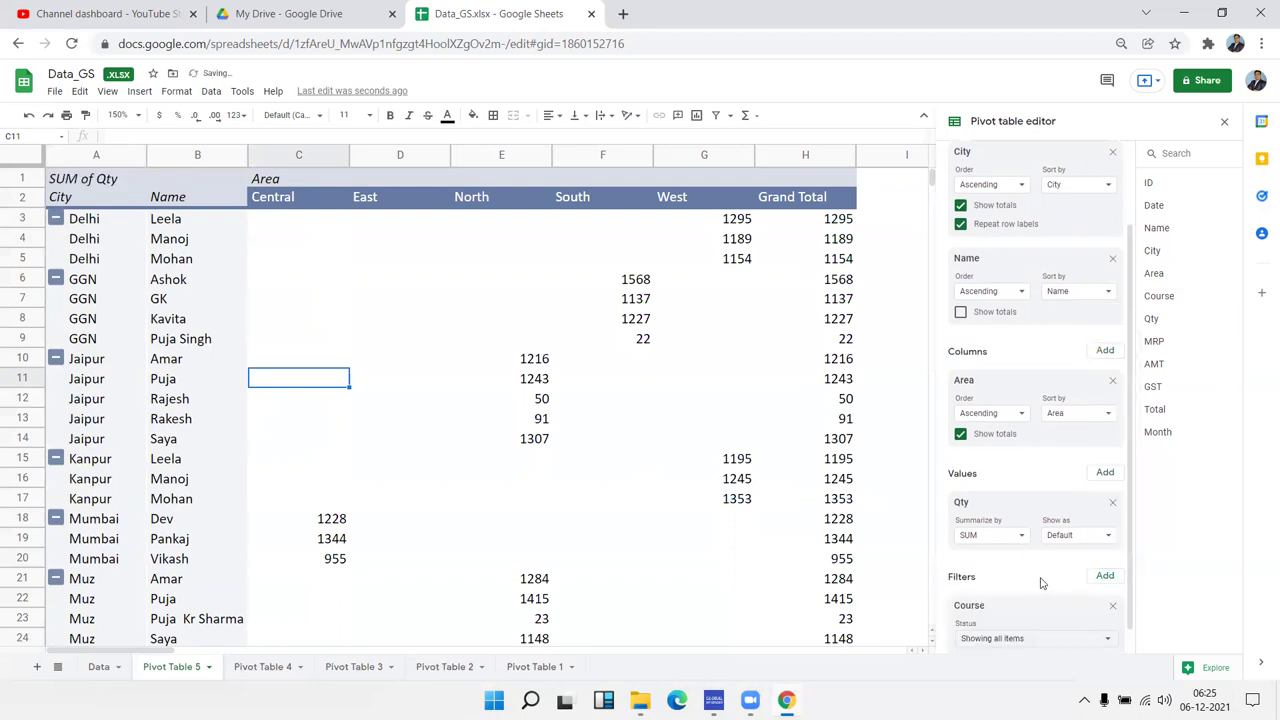
# Filter the pivot's Course field to show only Dashboard
pyautogui.scroll(-1, 975, 595)
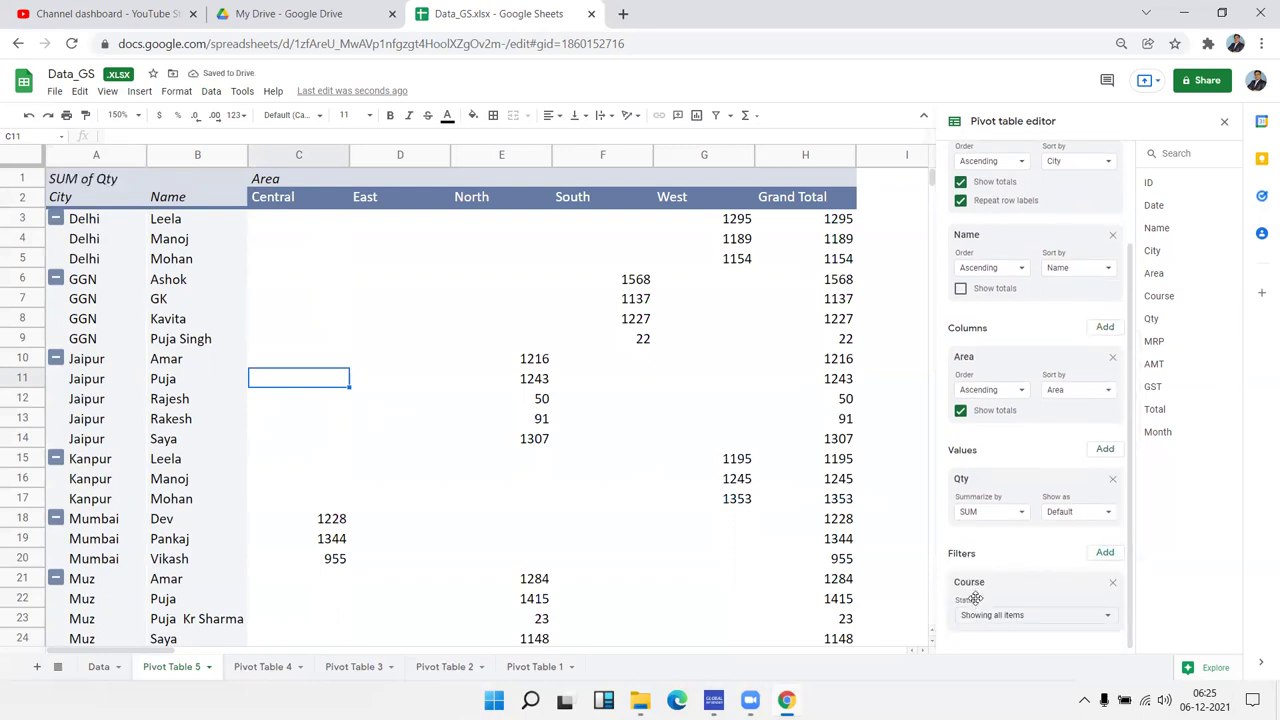
pyautogui.click(437, 358)
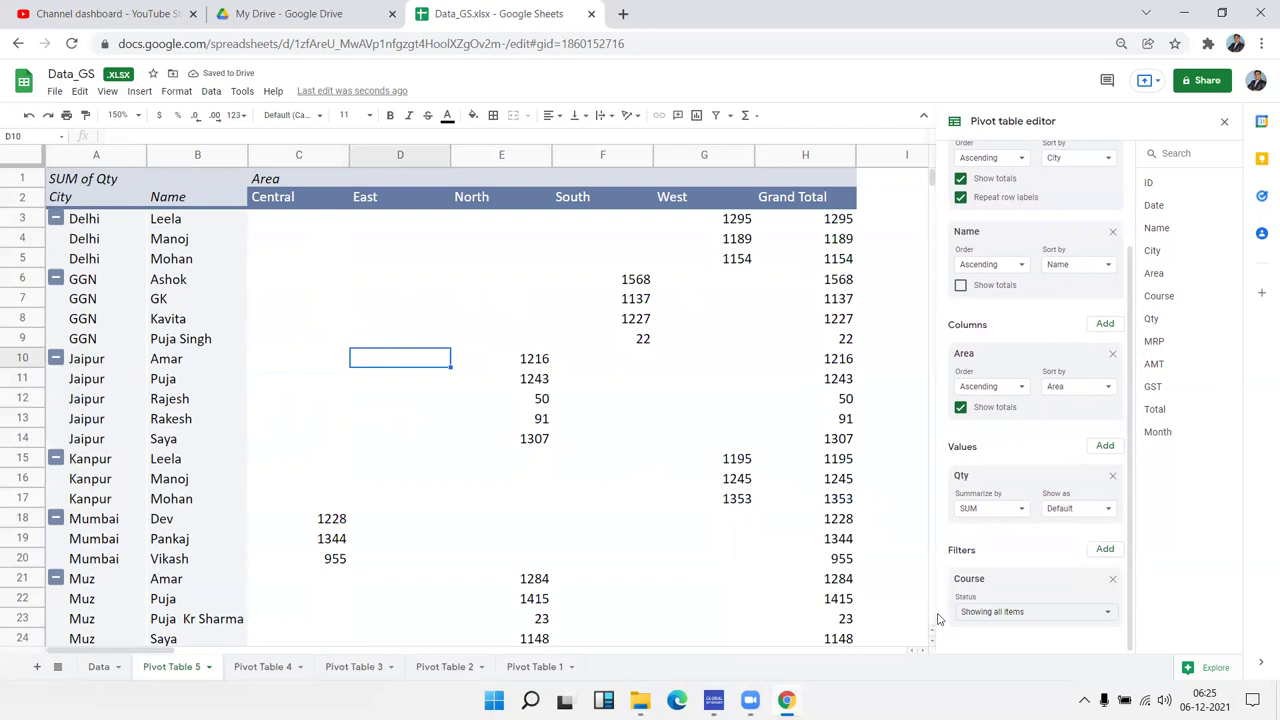
pyautogui.click(982, 612)
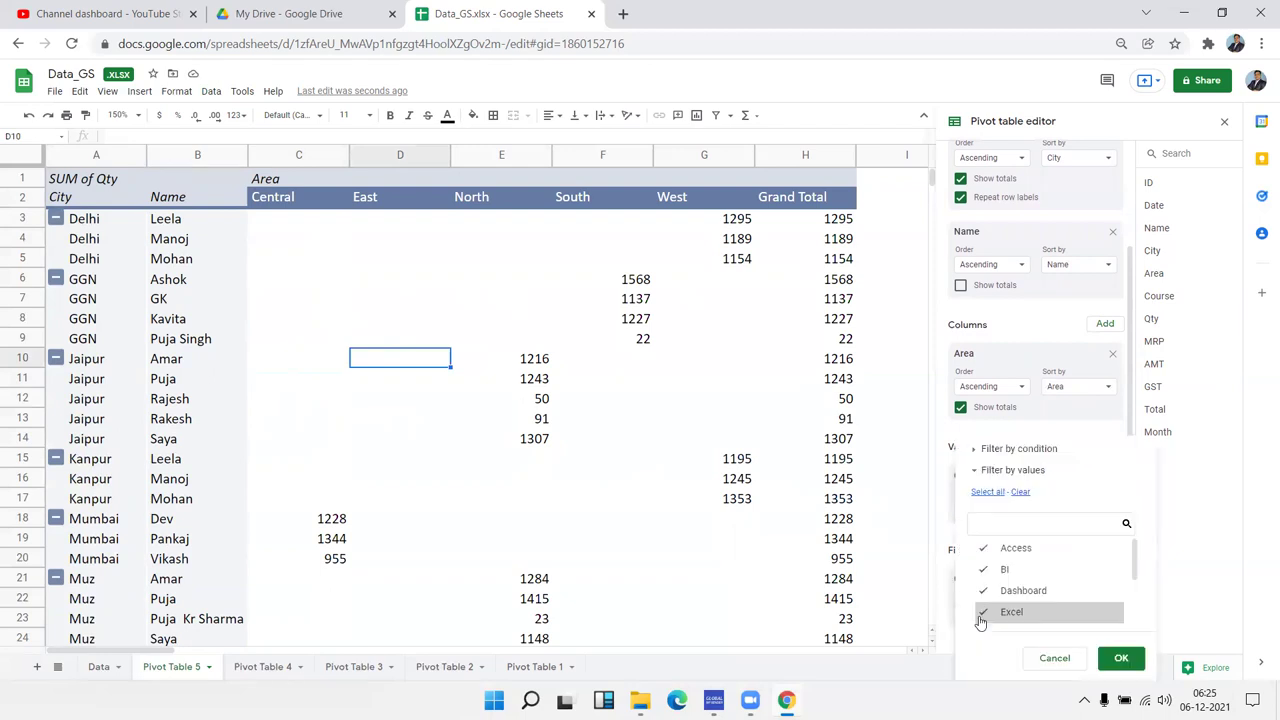
pyautogui.click(995, 569)
pyautogui.click(988, 493)
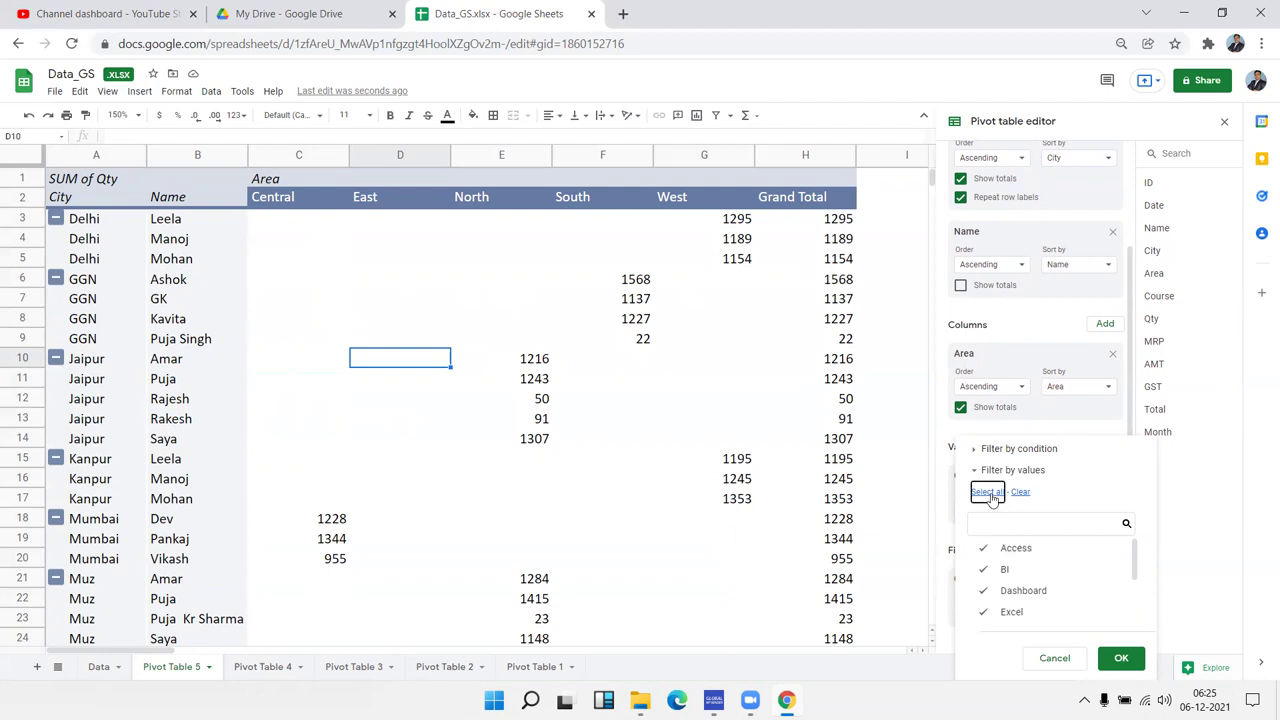
pyautogui.click(1020, 493)
pyautogui.click(1018, 595)
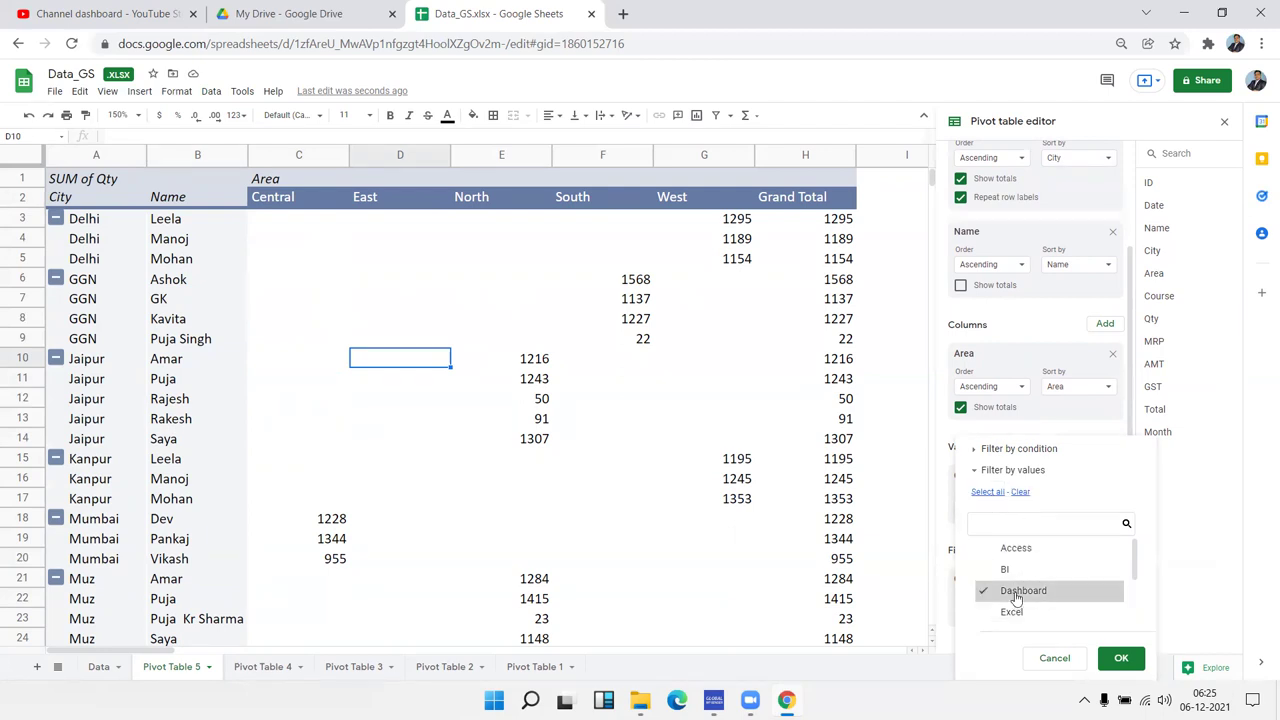
pyautogui.click(1120, 659)
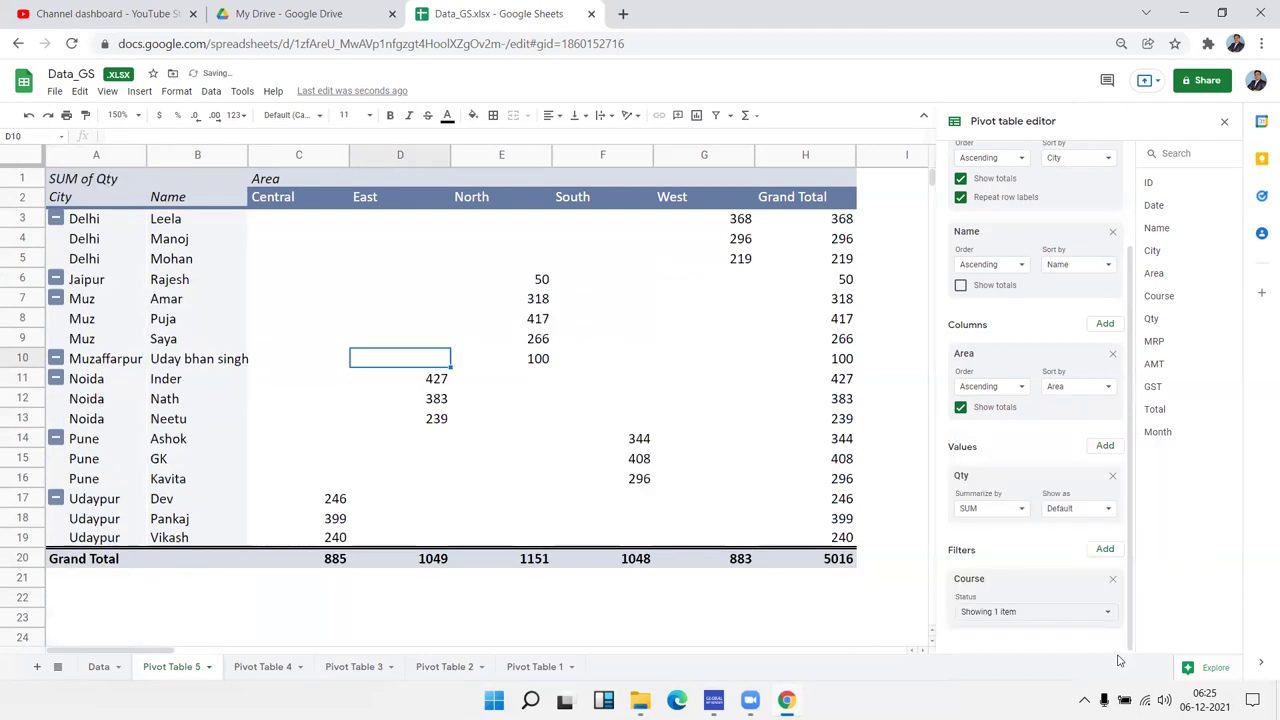
# Add Excel to the Course filter so the Grand Total becomes 9670
pyautogui.click(999, 612)
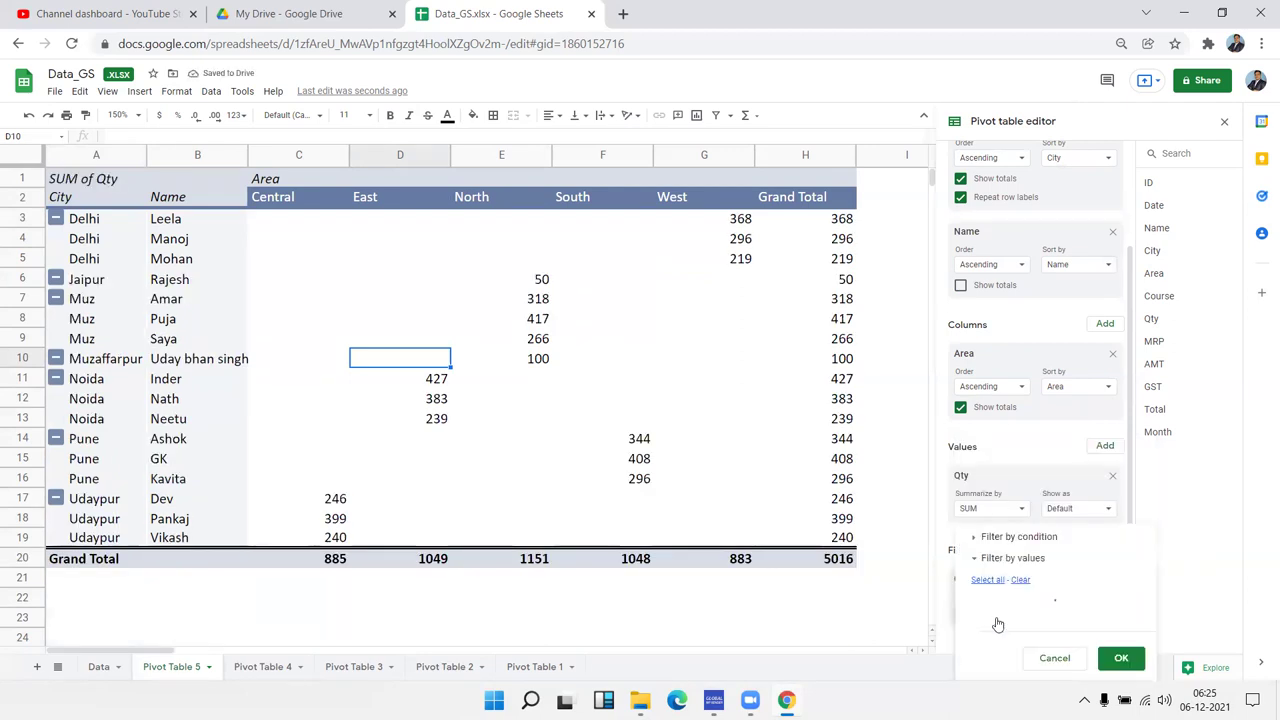
pyautogui.click(998, 616)
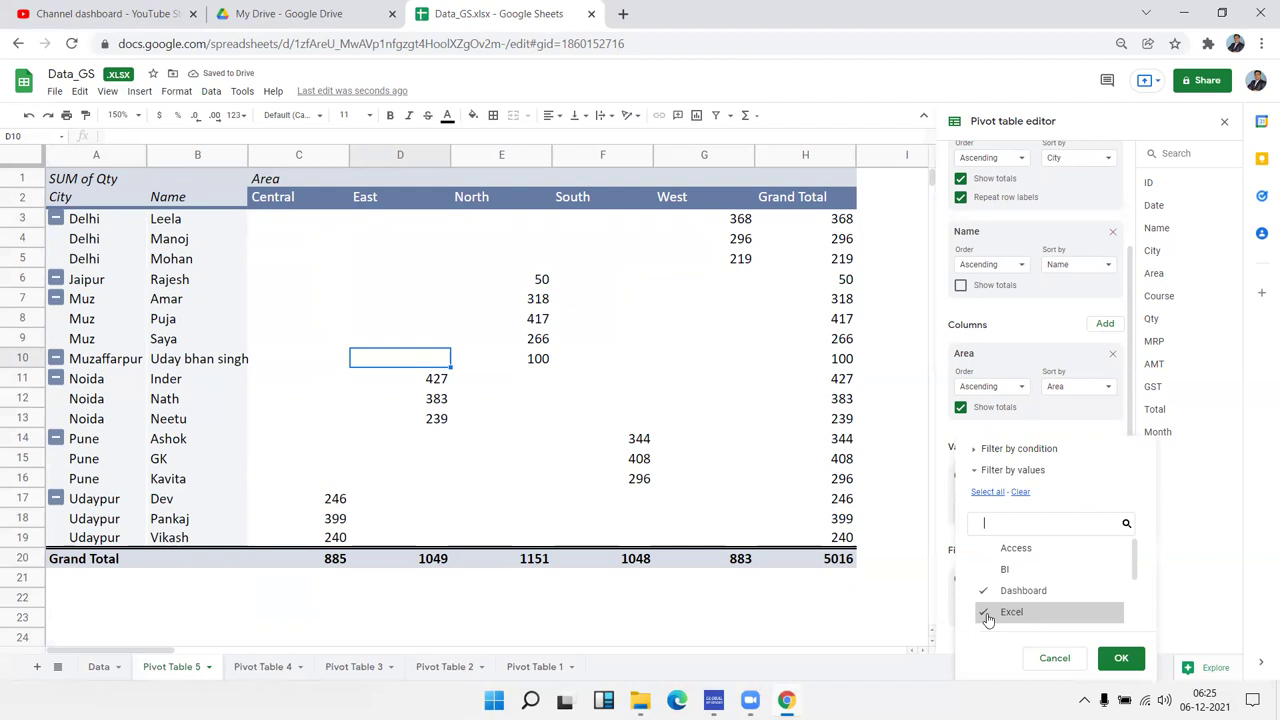
pyautogui.click(1110, 660)
pyautogui.click(510, 500)
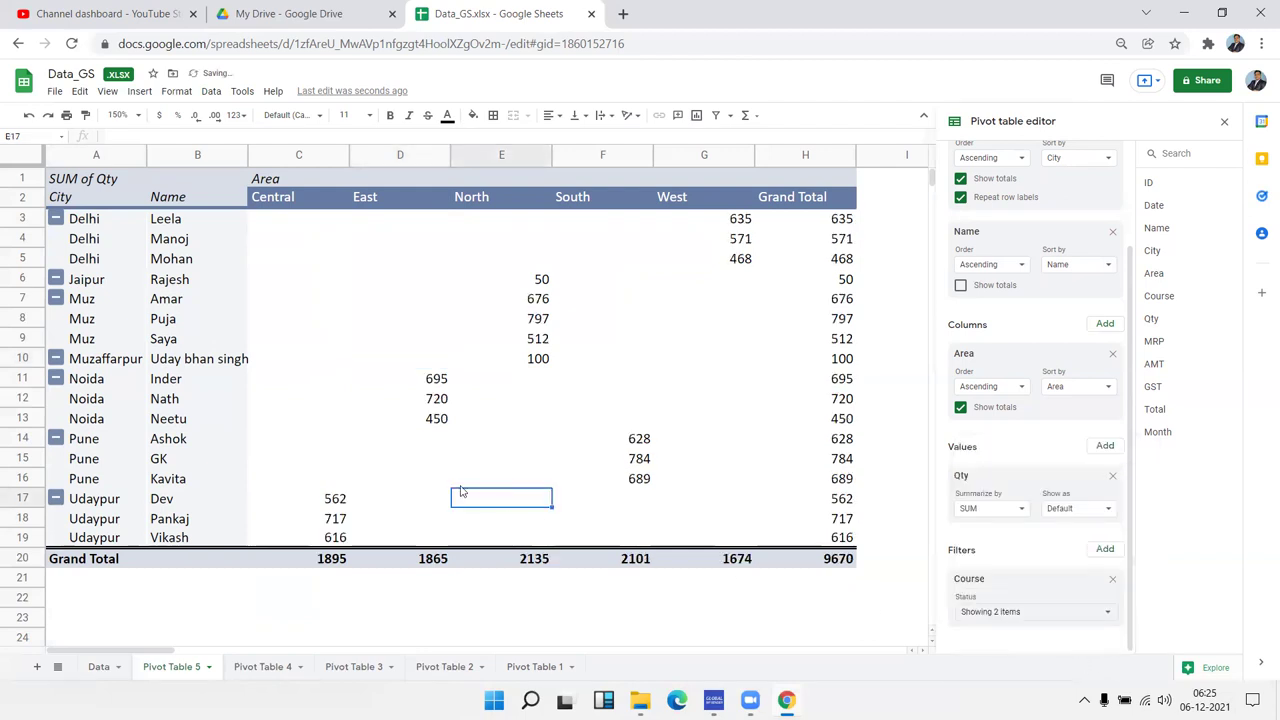
# Review the Course filter values, then switch to the Data sheet
pyautogui.click(139, 91)
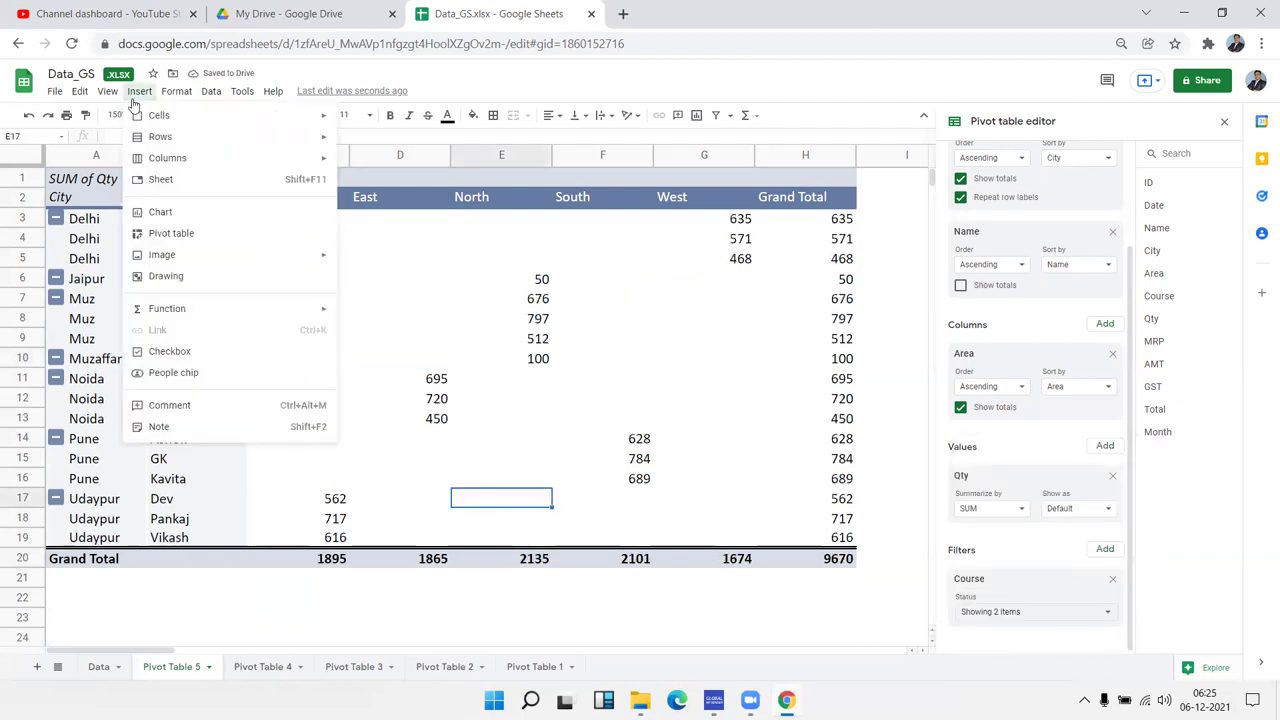
pyautogui.click(585, 368)
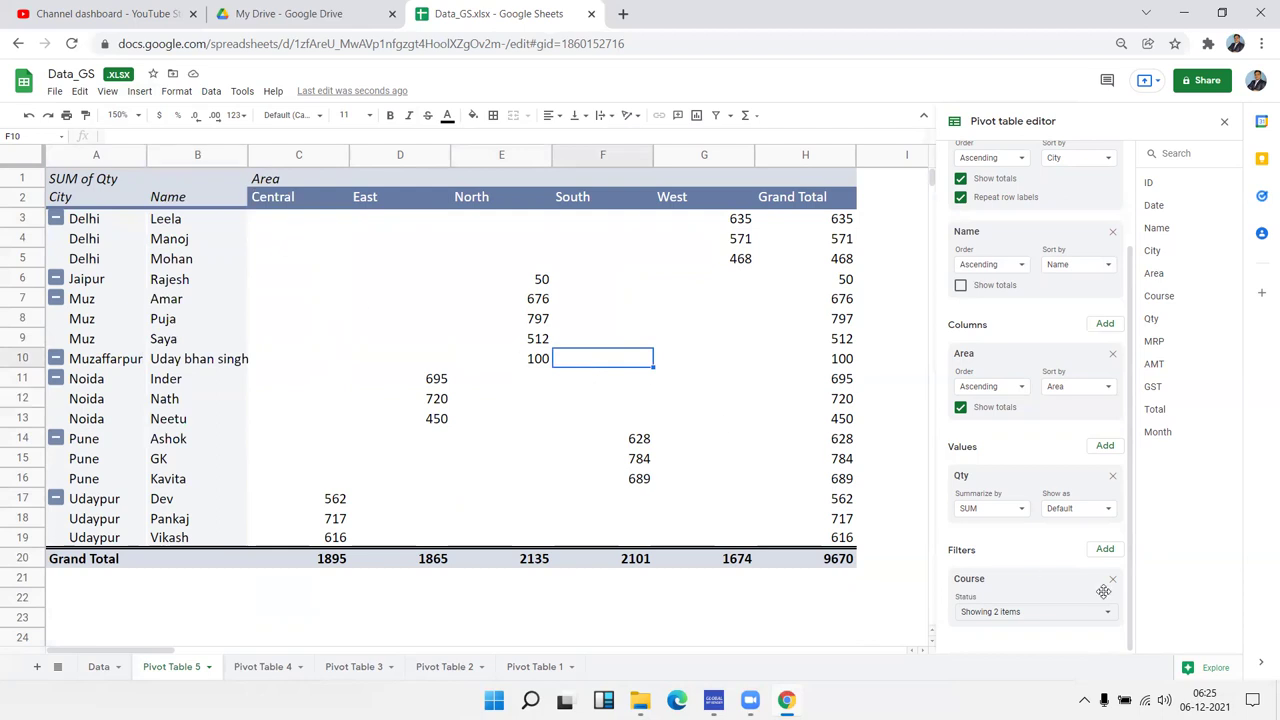
pyautogui.click(984, 613)
pyautogui.click(983, 614)
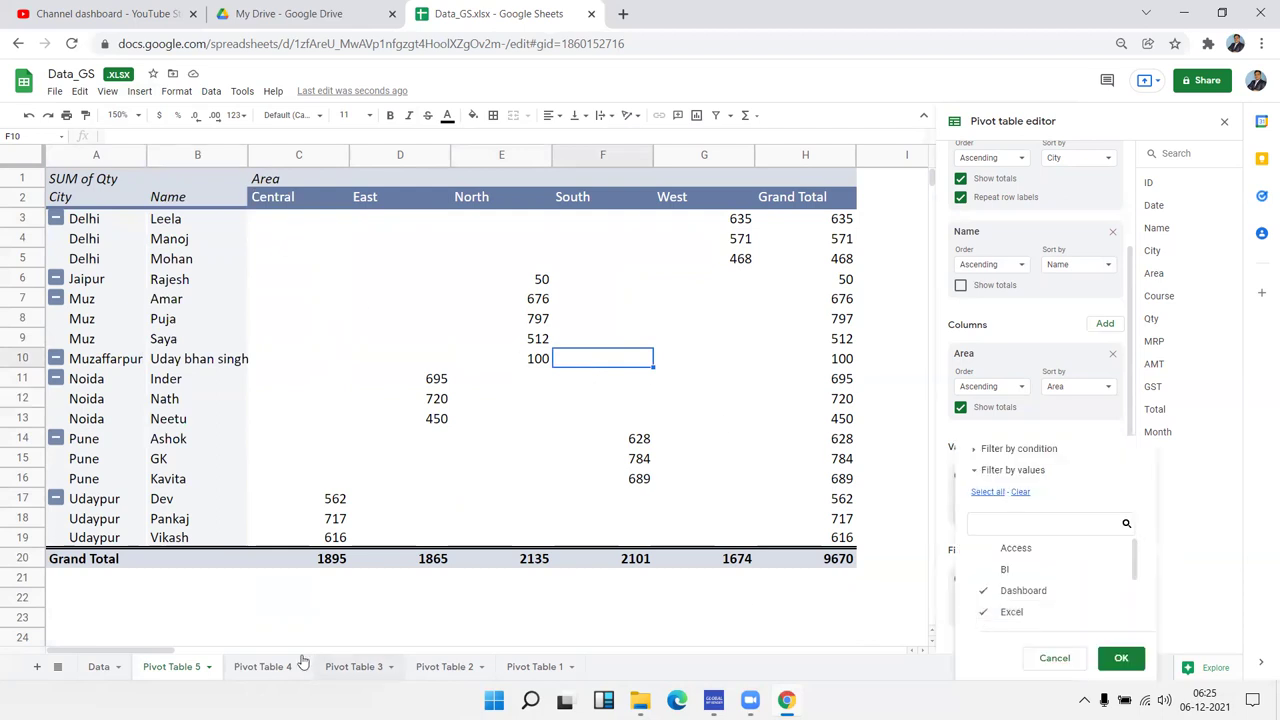
pyautogui.click(108, 664)
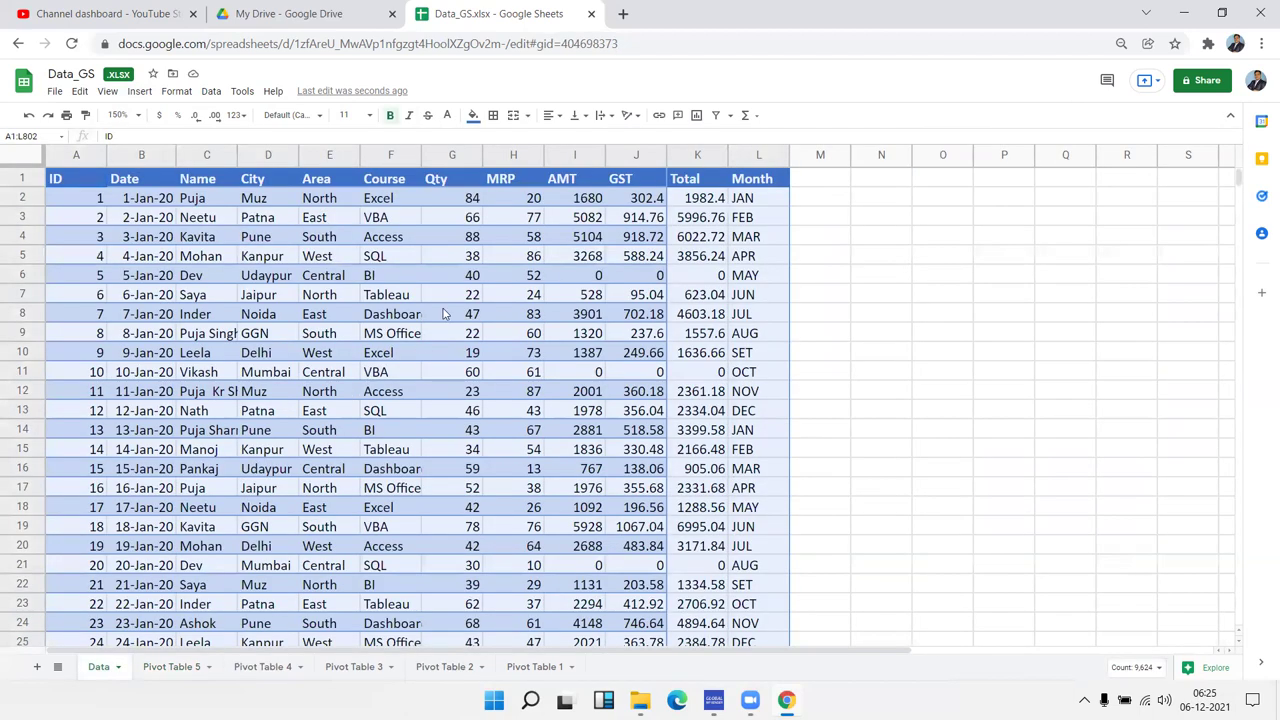
# Select the Course entries F3:F16, then return to Pivot Table 5 and review its Course filter
pyautogui.moveTo(380, 217); pyautogui.dragTo(398, 478)
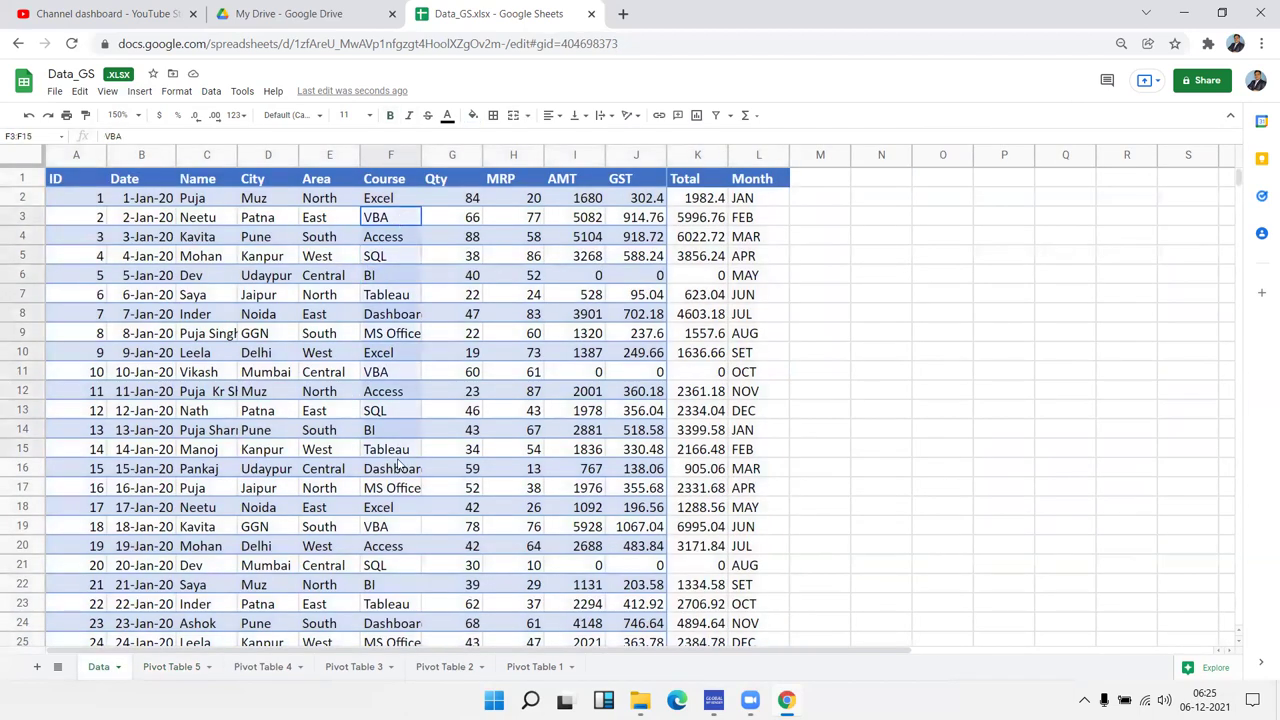
pyautogui.click(160, 667)
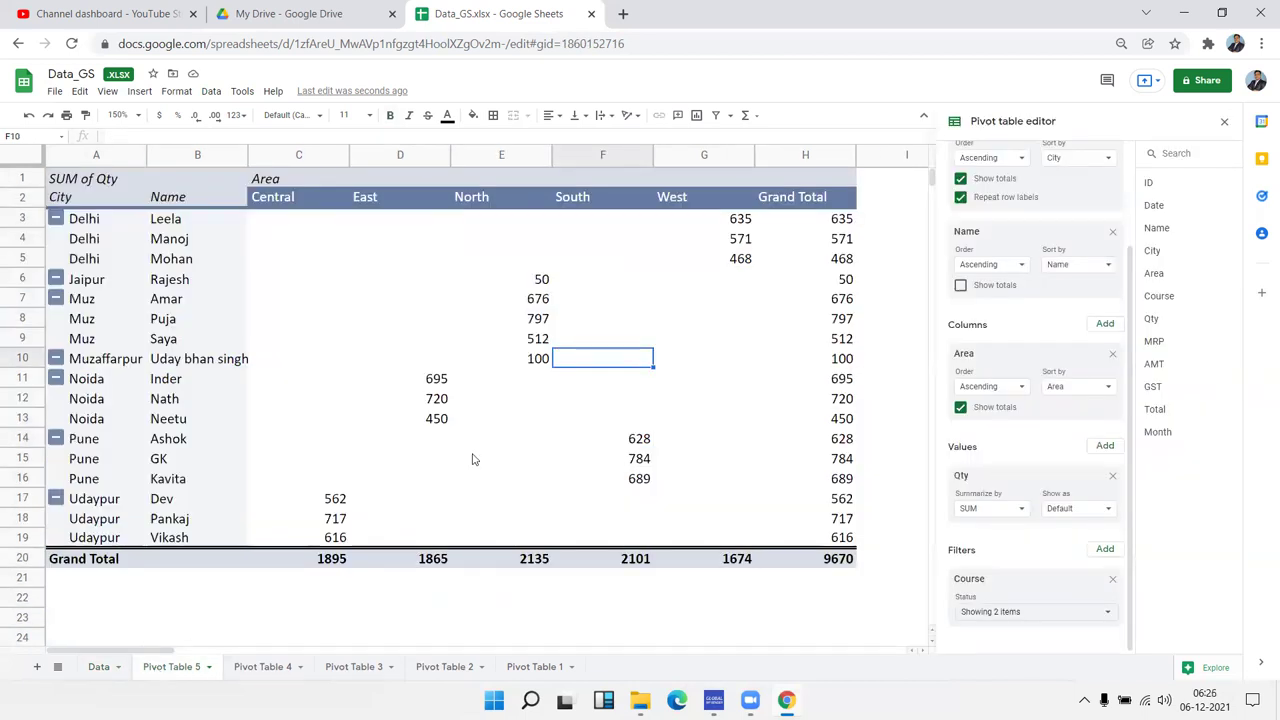
pyautogui.click(1069, 611)
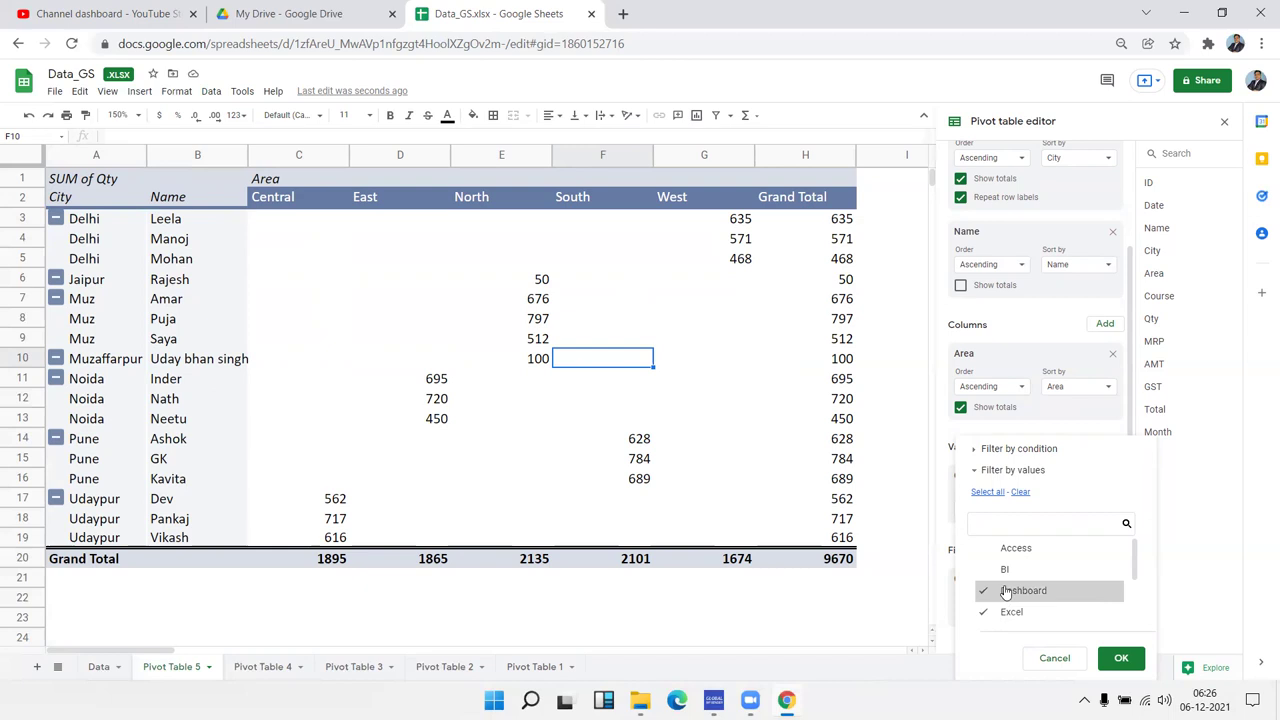
pyautogui.click(898, 577)
pyautogui.click(756, 462)
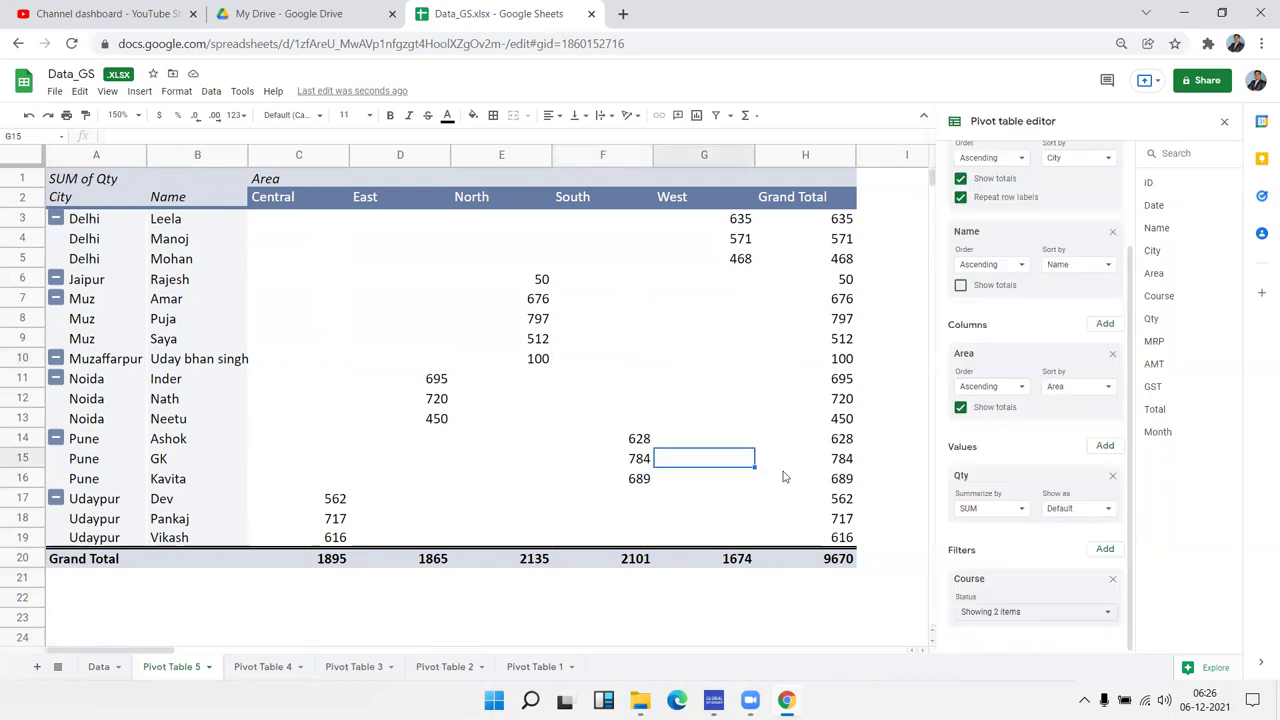
pyautogui.scroll(3, 1040, 540)
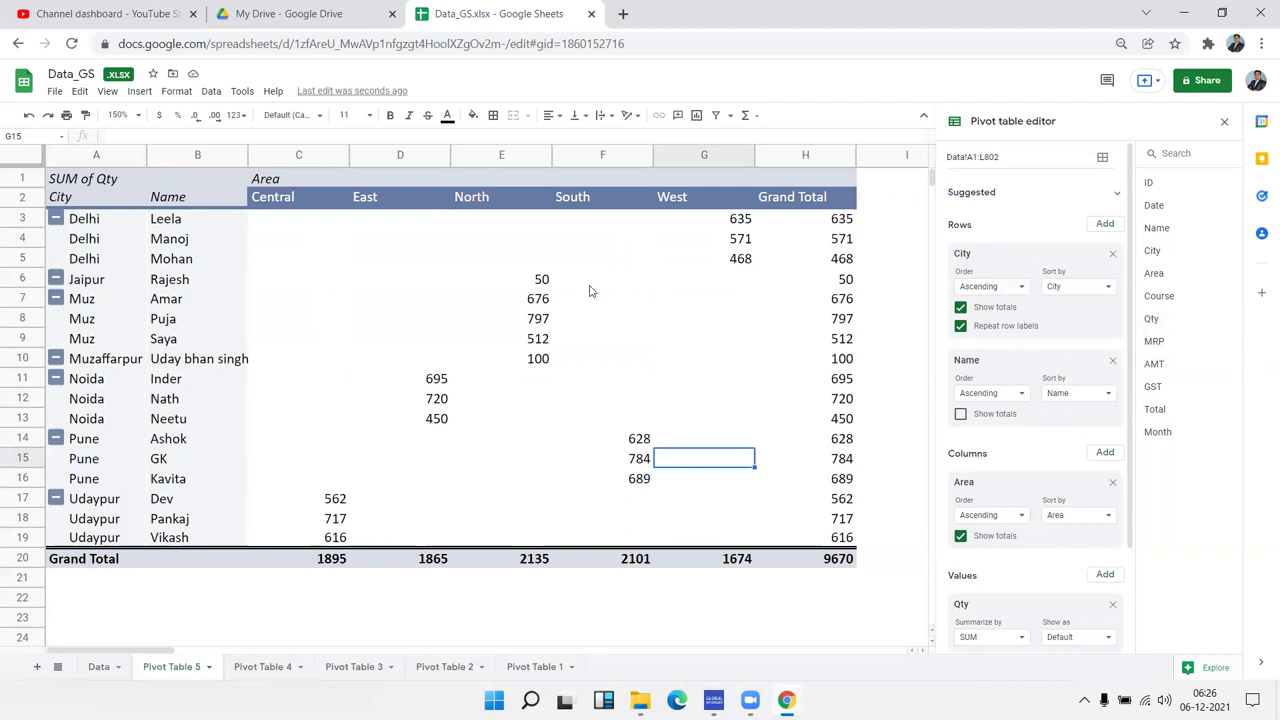
pyautogui.click(140, 93)
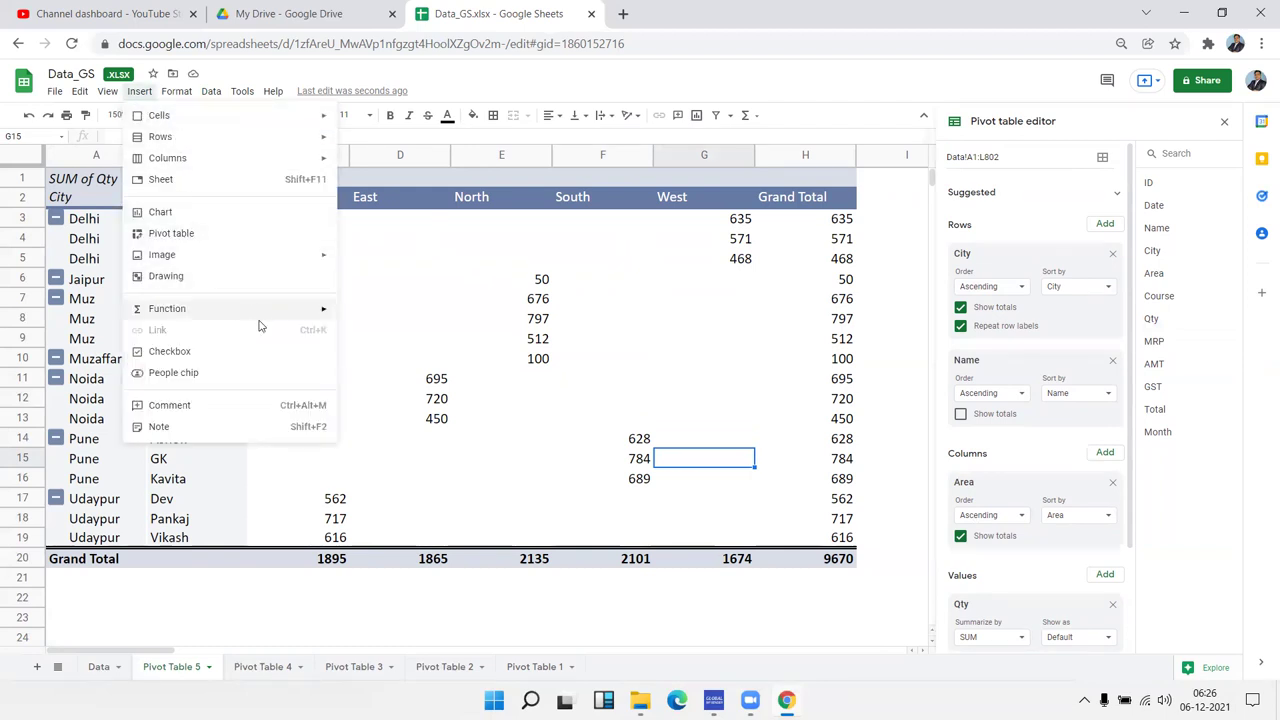
# Close the Insert menu and select a pivot cell to reopen the pivot table editor
pyautogui.click(609, 428)
pyautogui.click(1224, 121)
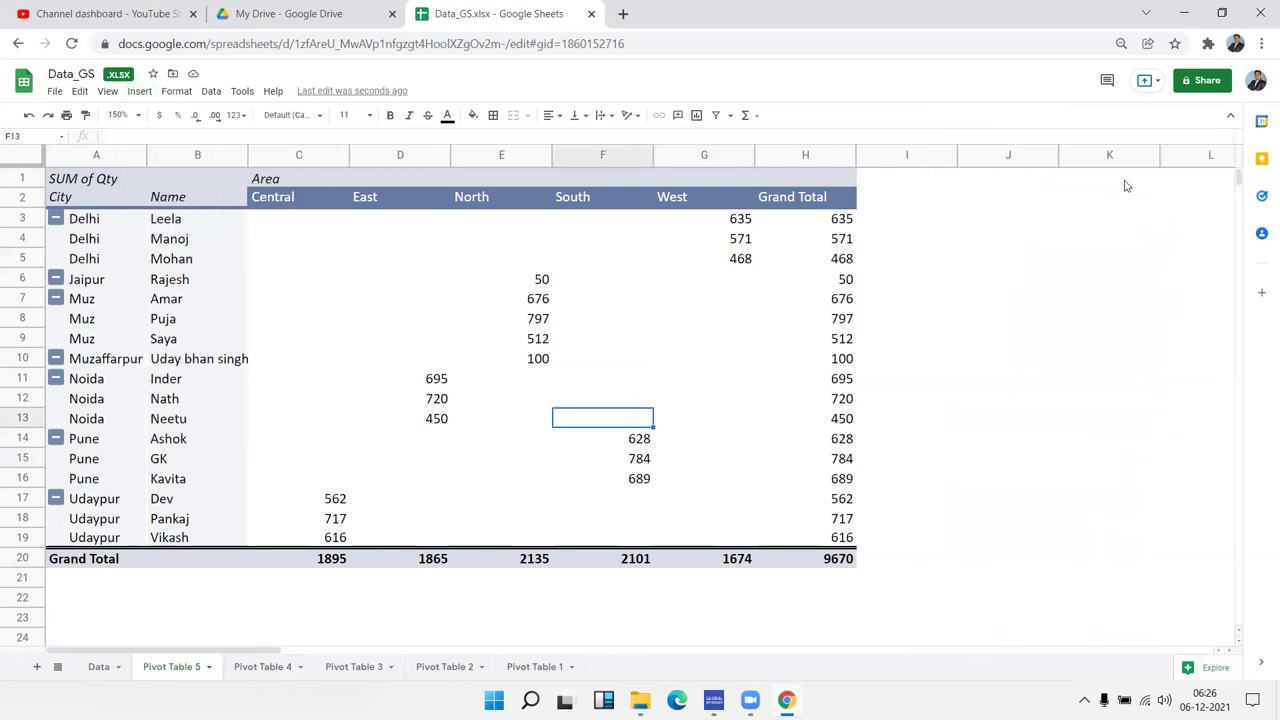
pyautogui.click(953, 259)
pyautogui.click(251, 238)
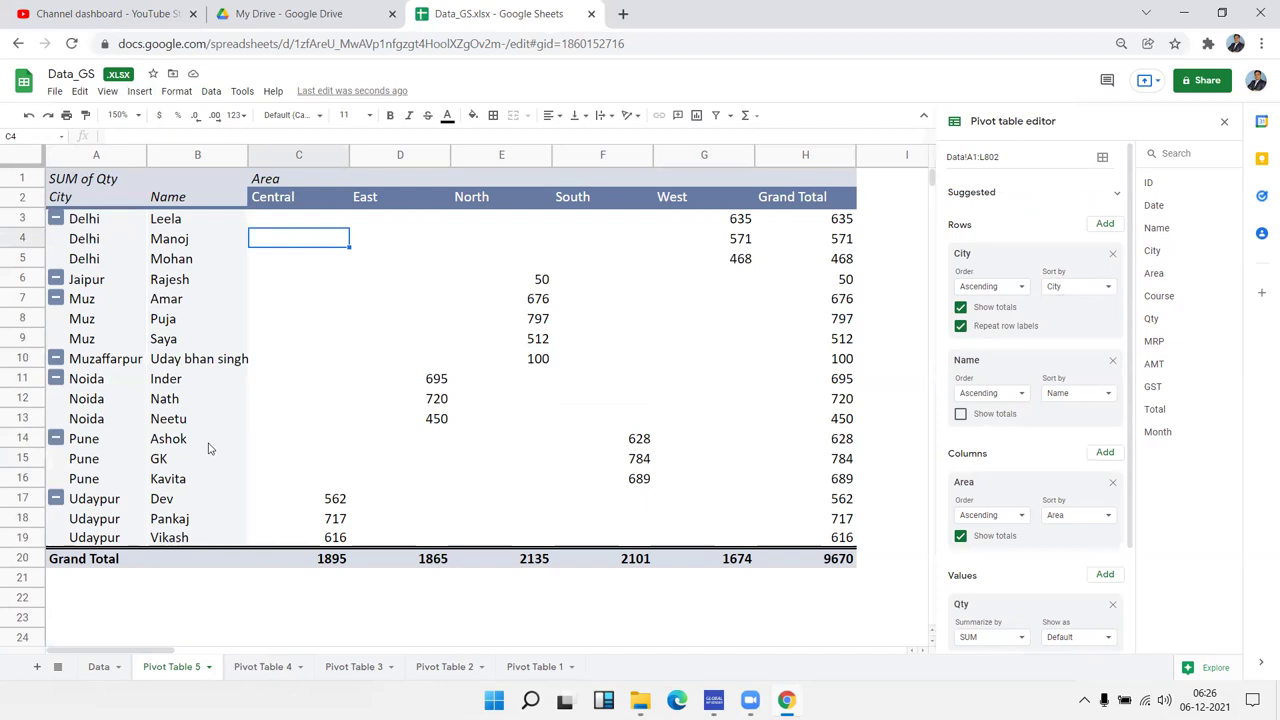
pyautogui.rightClick(209, 448)
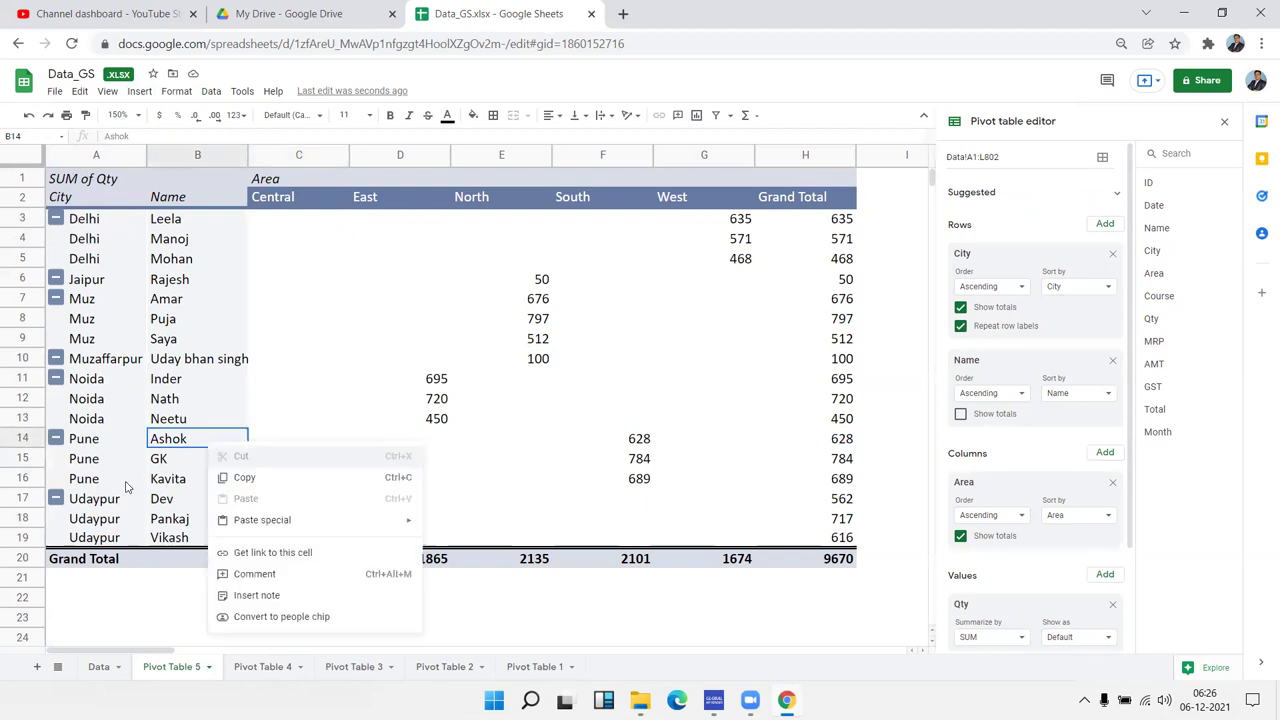
pyautogui.press('Escape')
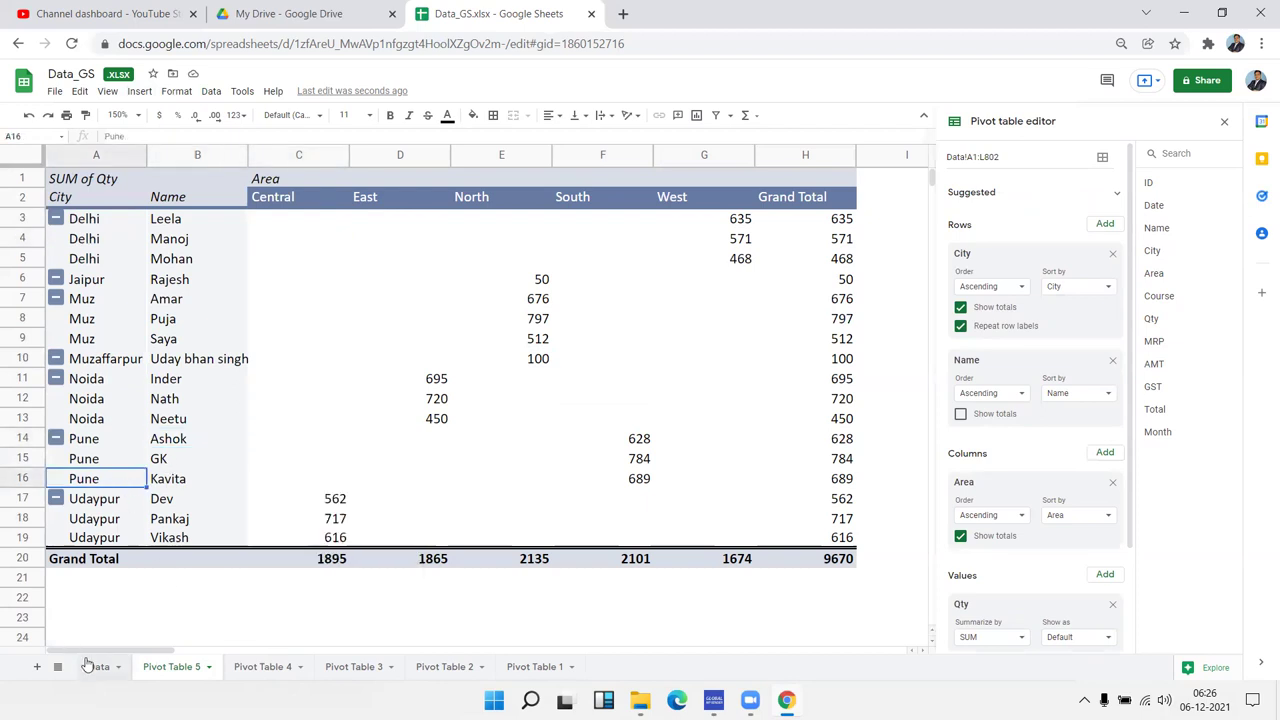
# Compare the Data sheet with the pivot's Course filter list, ending on the Data sheet
pyautogui.click(88, 665)
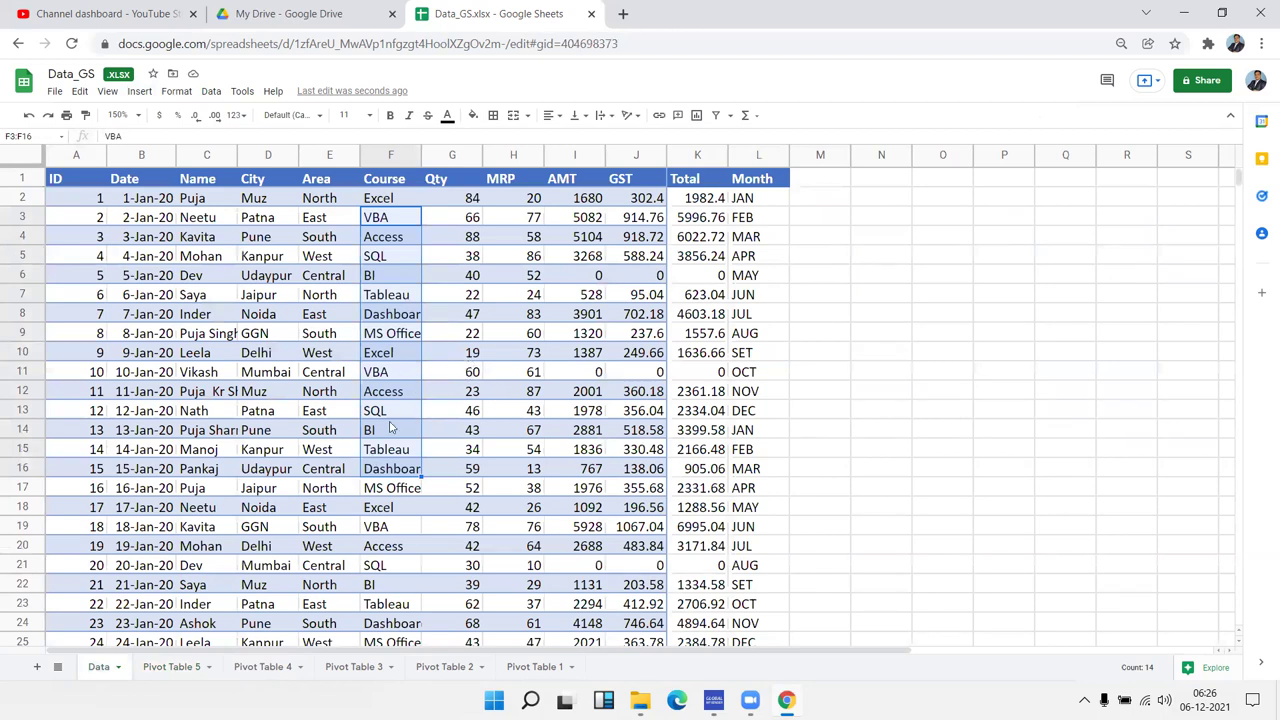
pyautogui.click(153, 670)
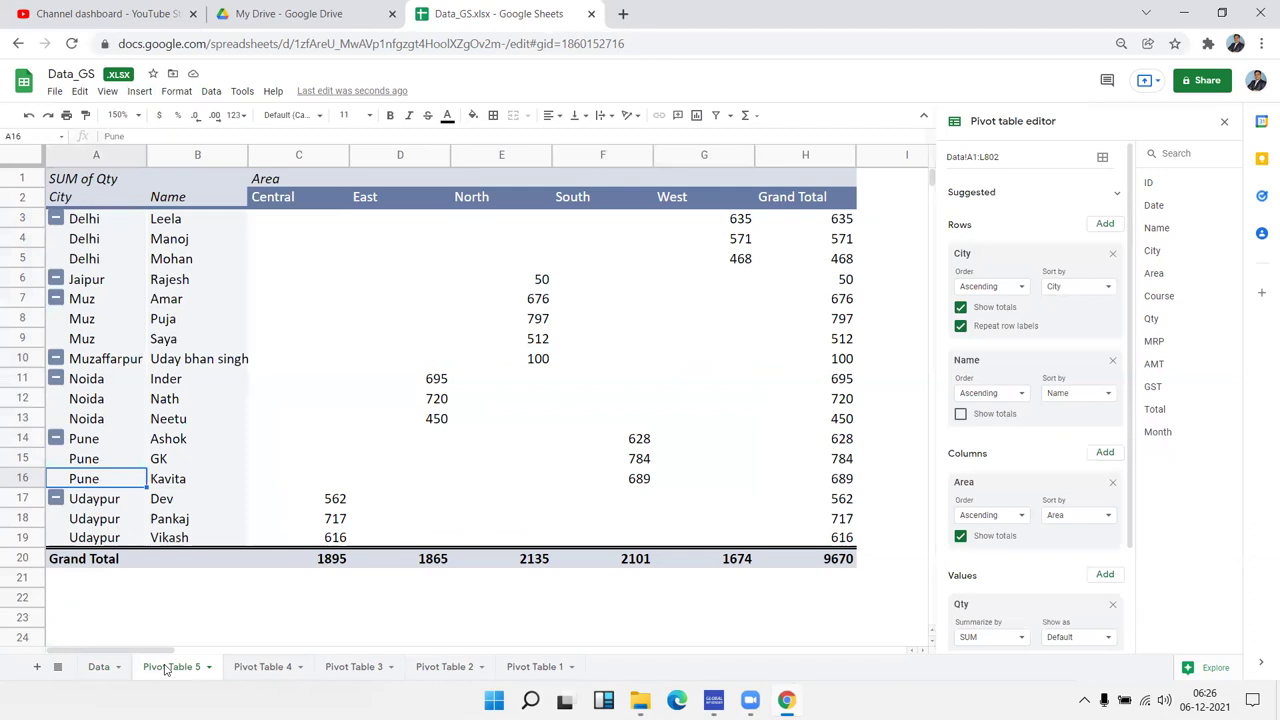
pyautogui.scroll(-2, 1095, 587)
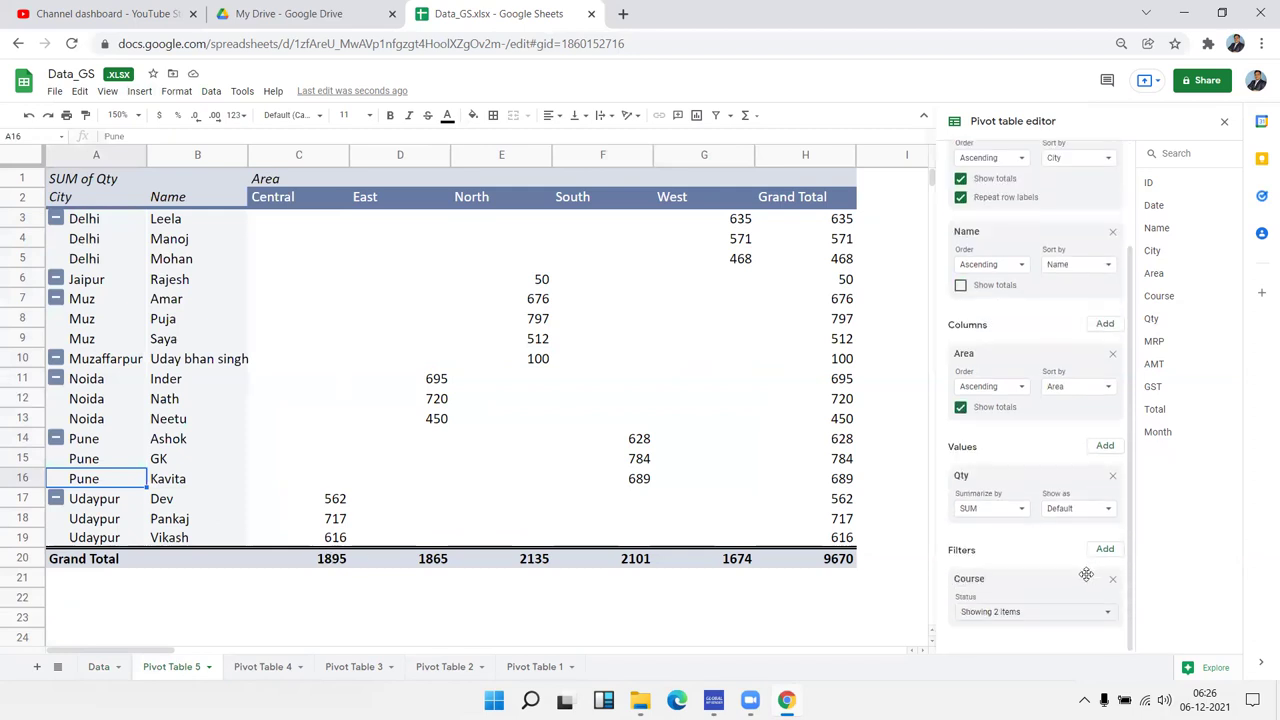
pyautogui.click(1051, 620)
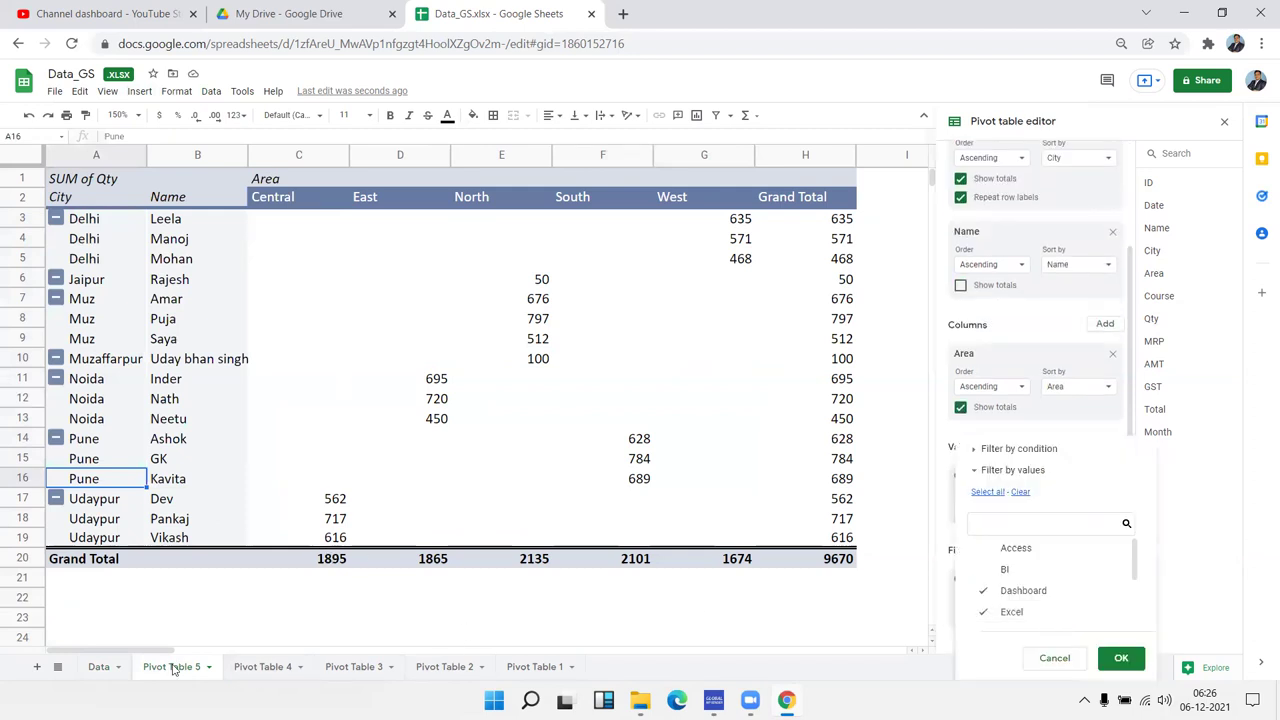
pyautogui.click(100, 667)
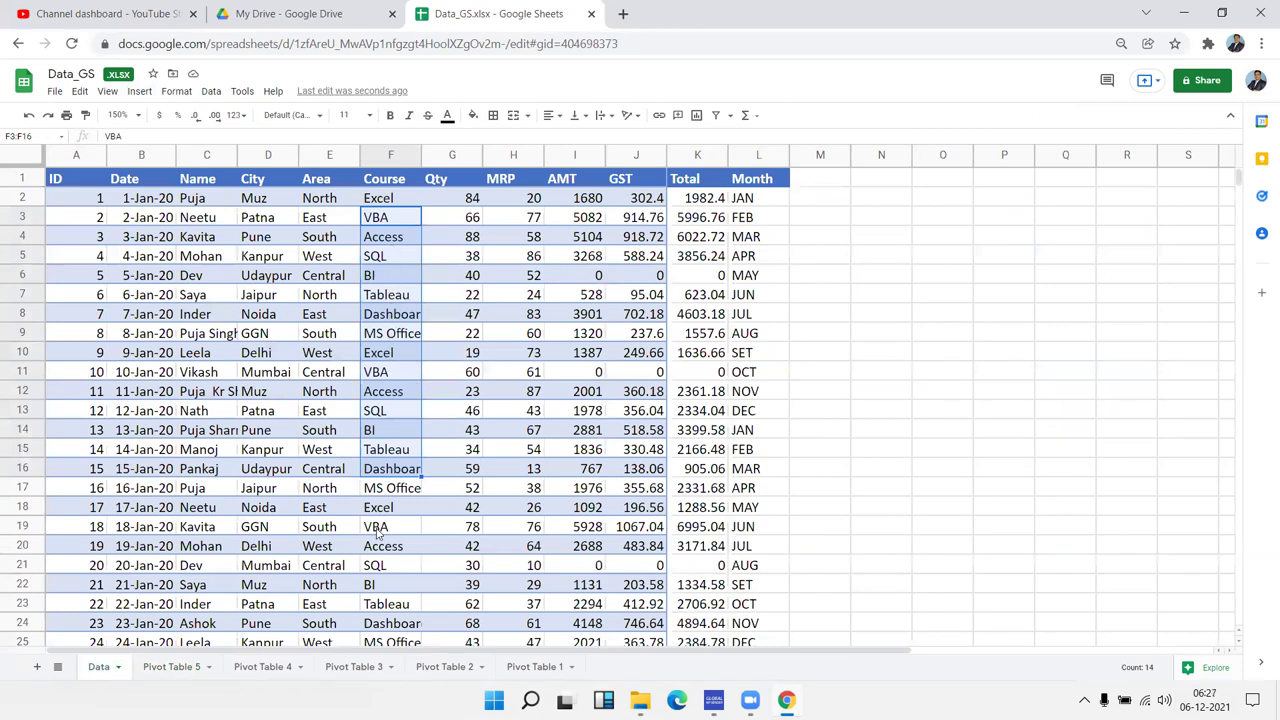
# Change G18's Qty from 42 to 4200 and check the pivot's Grand Total of 13828
pyautogui.click(452, 512)
pyautogui.doubleClick(452, 510)
pyautogui.write('00')
pyautogui.click(468, 466)
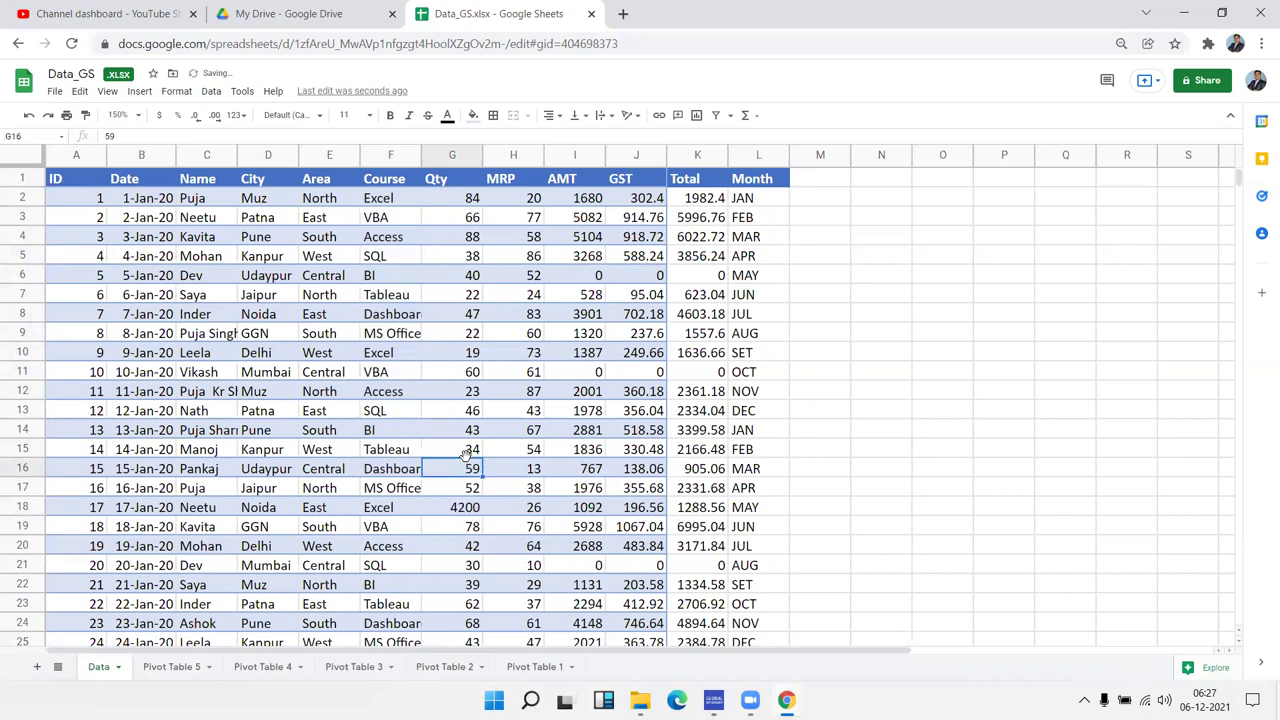
pyautogui.click(195, 668)
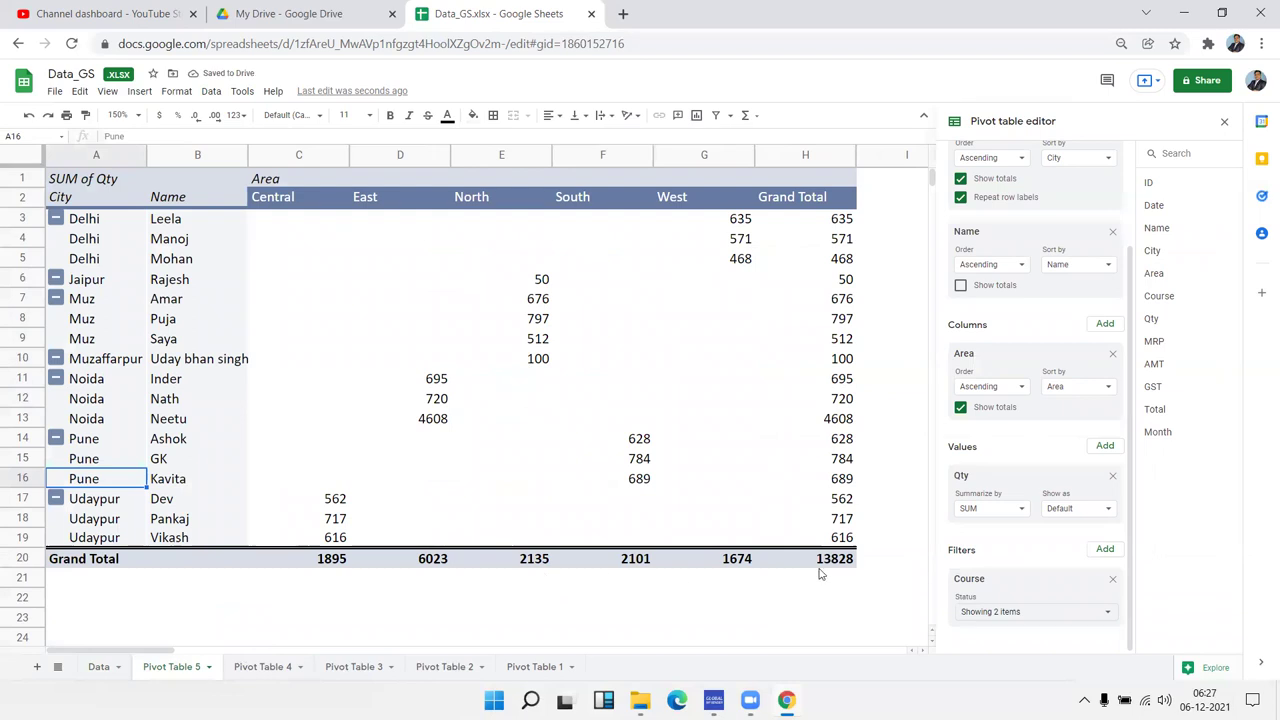
pyautogui.rightClick(665, 418)
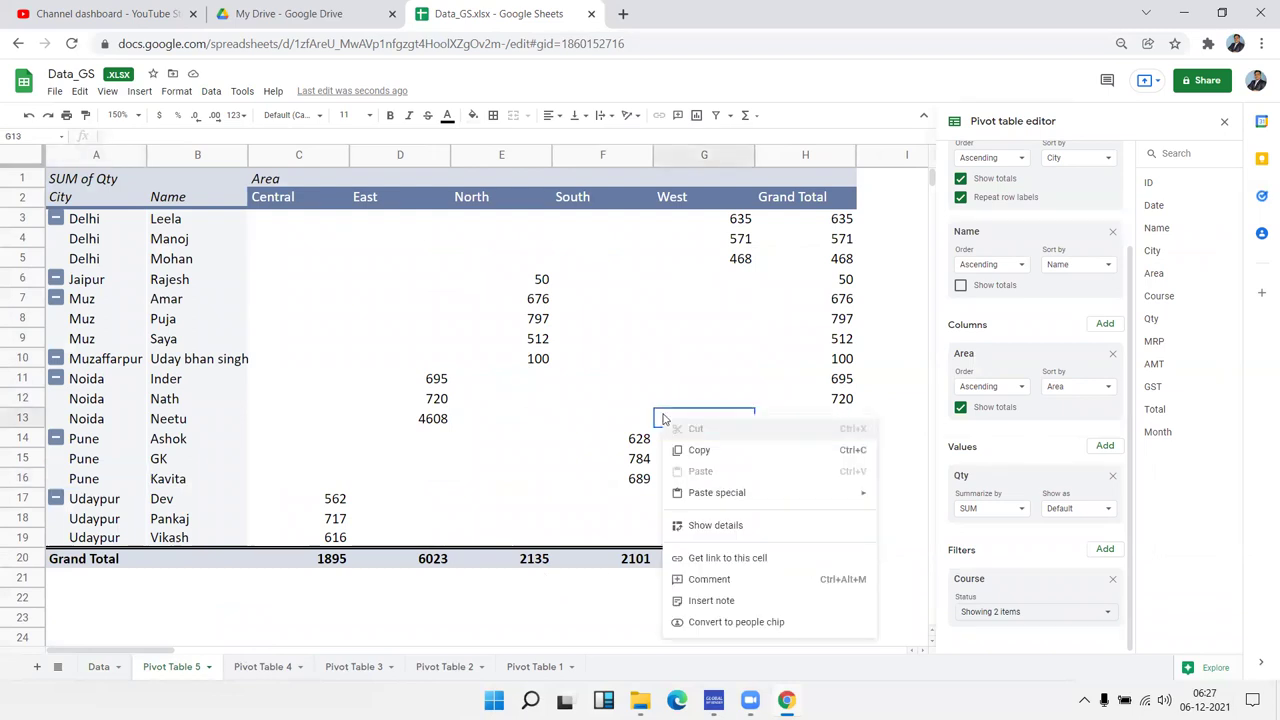
pyautogui.click(569, 401)
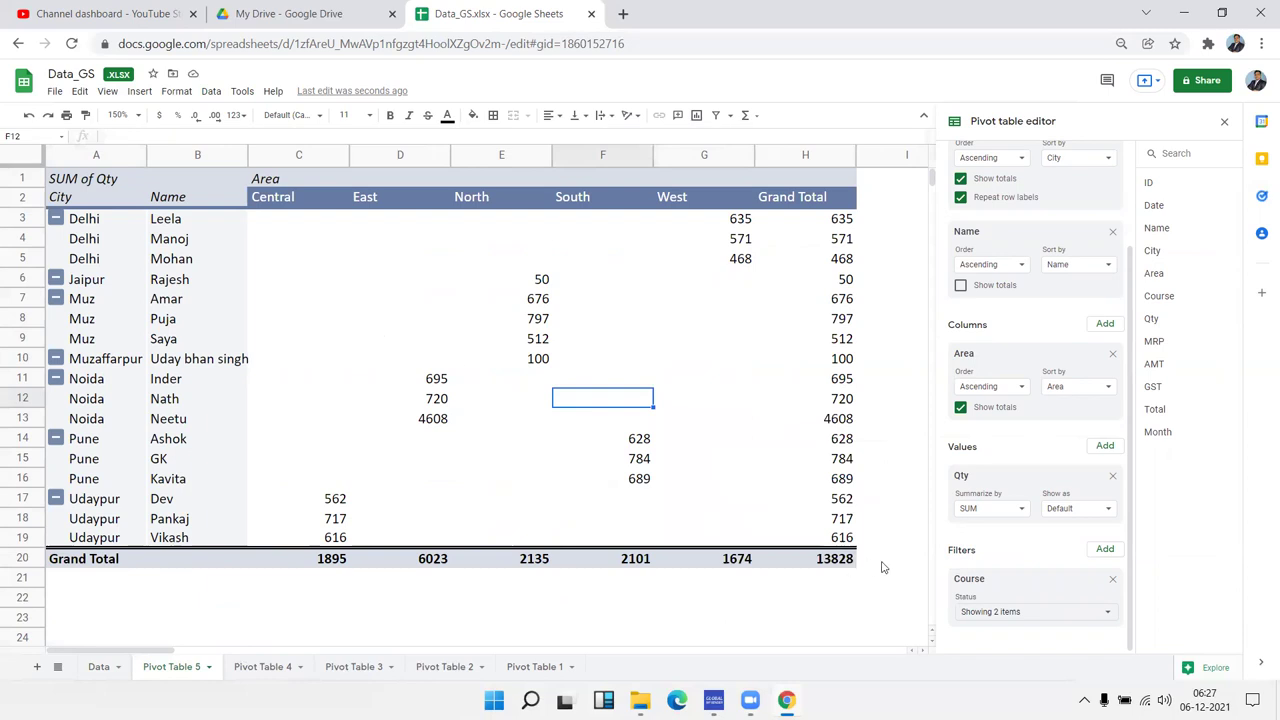
pyautogui.click(838, 558)
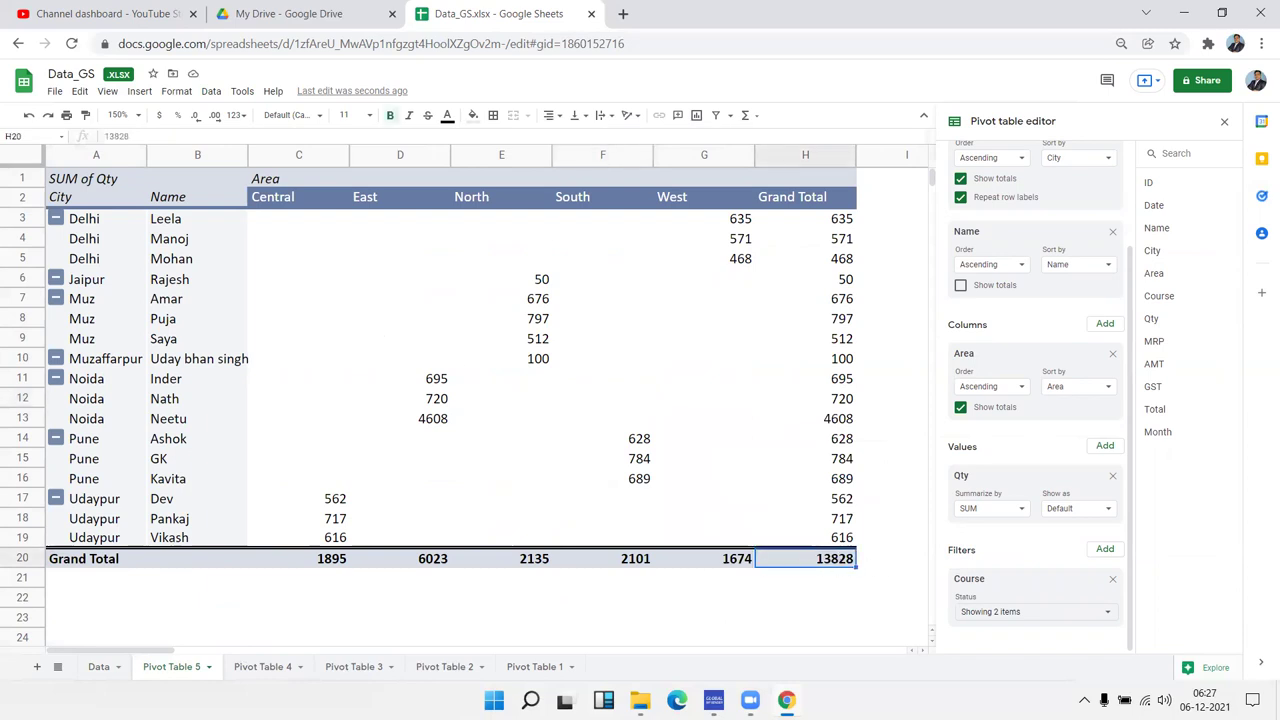
# Set G18 to 3500, review the updated pivot, and return to the Data sheet
pyautogui.click(99, 667)
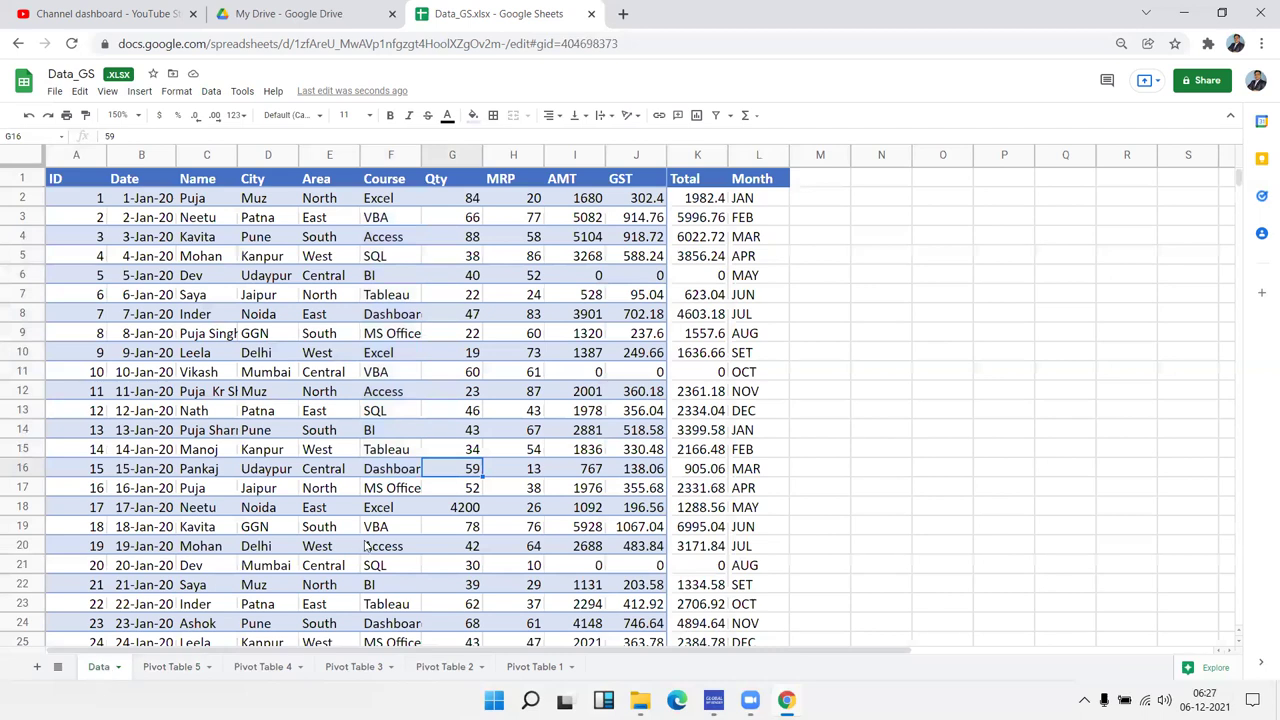
pyautogui.click(450, 508)
pyautogui.write('3500')
pyautogui.press('Return')
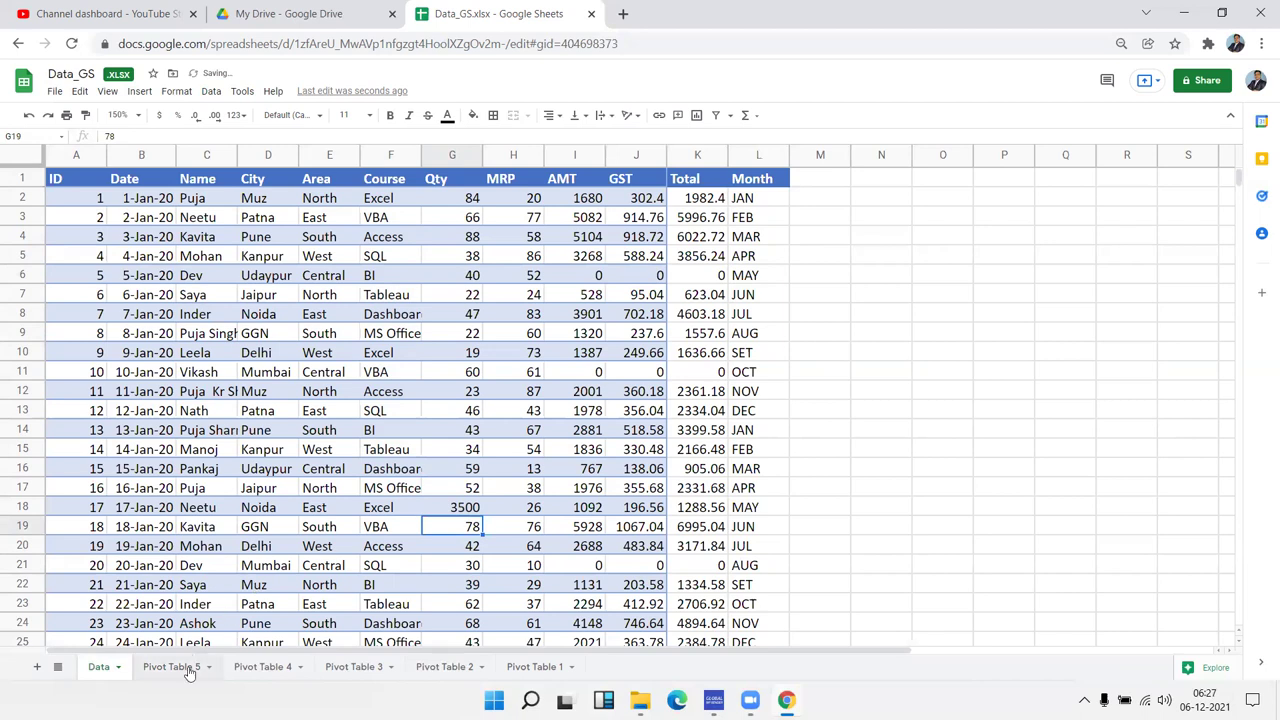
pyautogui.click(188, 668)
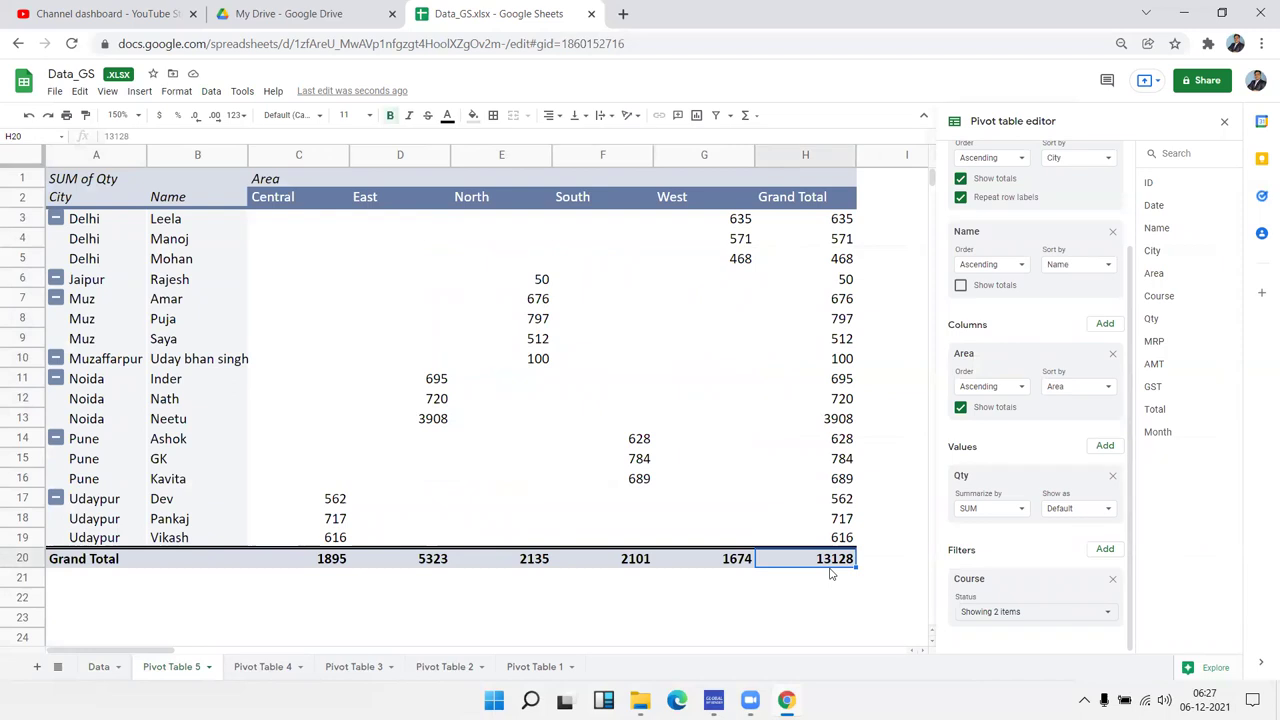
pyautogui.rightClick(625, 436)
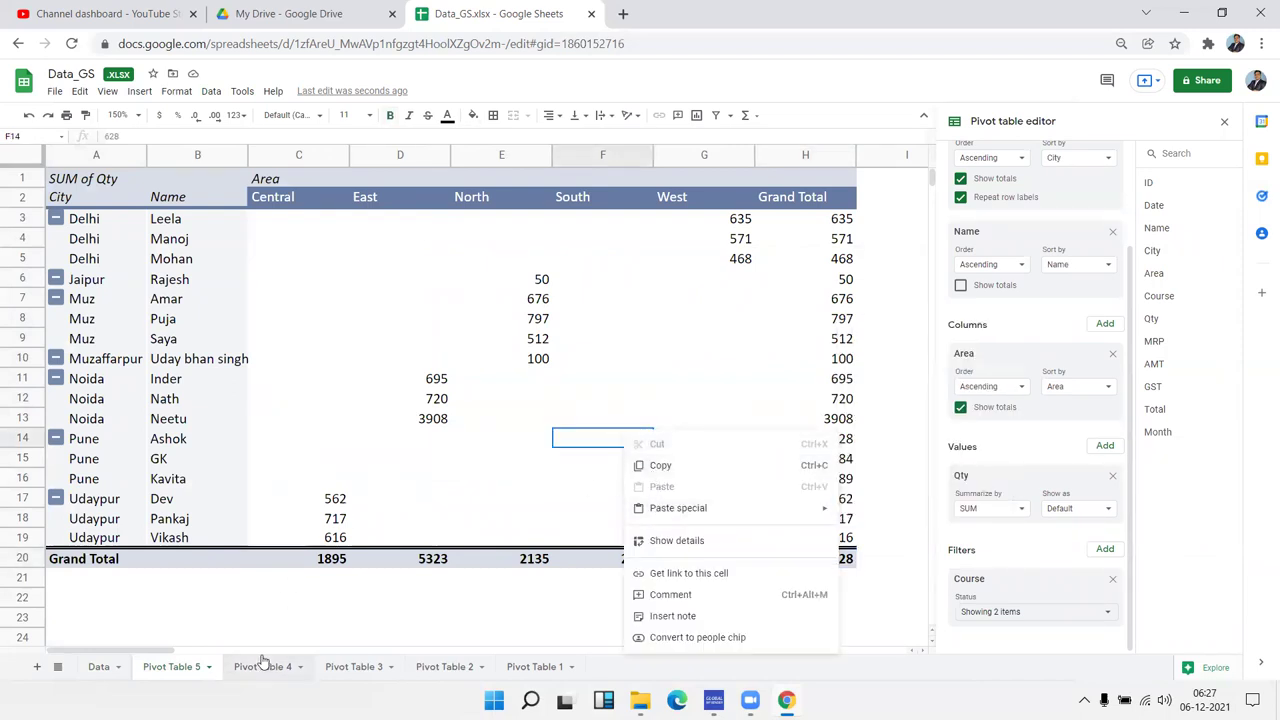
pyautogui.click(97, 668)
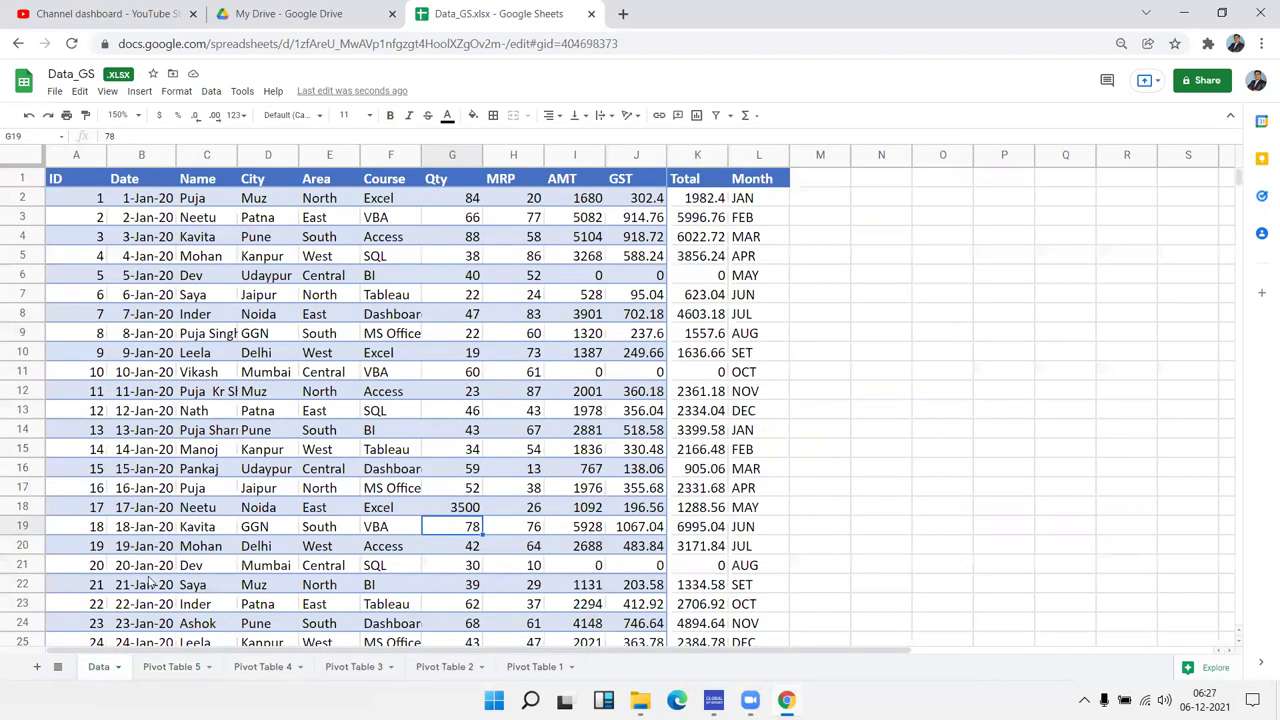
# In the first empty row 803, enter ID 801, today's date, and the person's name
pyautogui.click(98, 544)
pyautogui.hotkey('ctrl', 'Down')
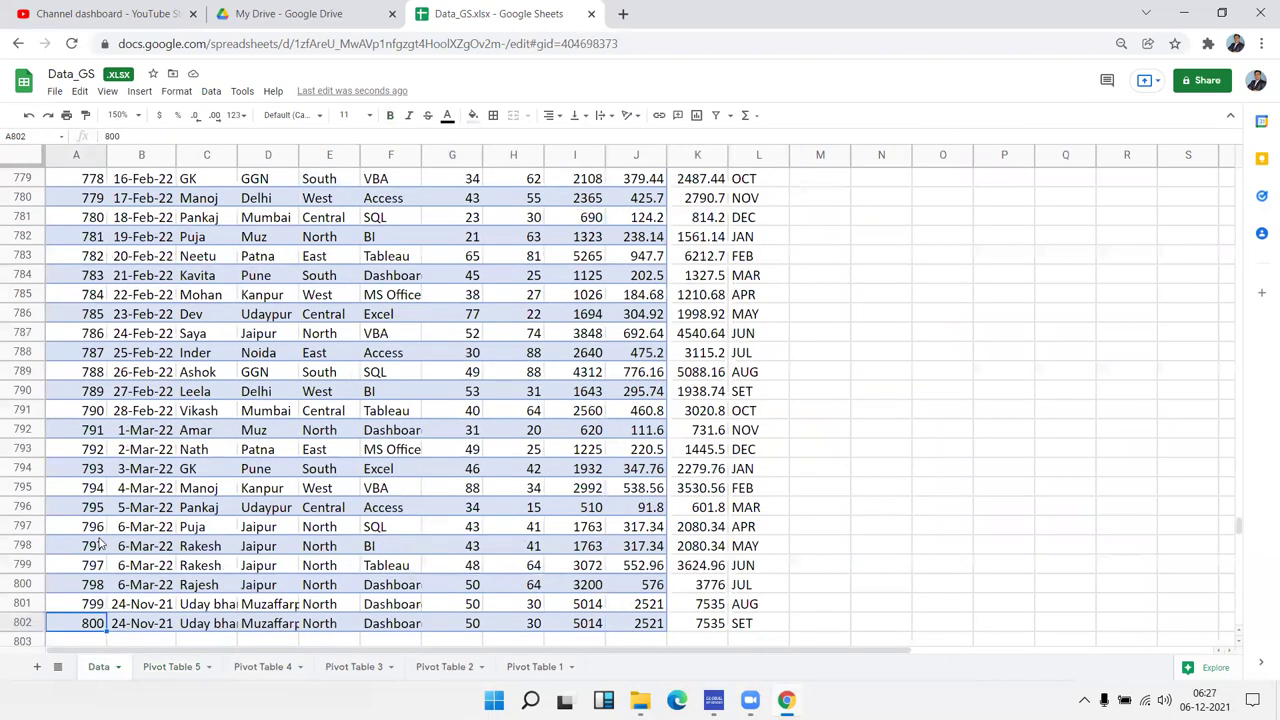
pyautogui.press('Down')
pyautogui.press('Down')
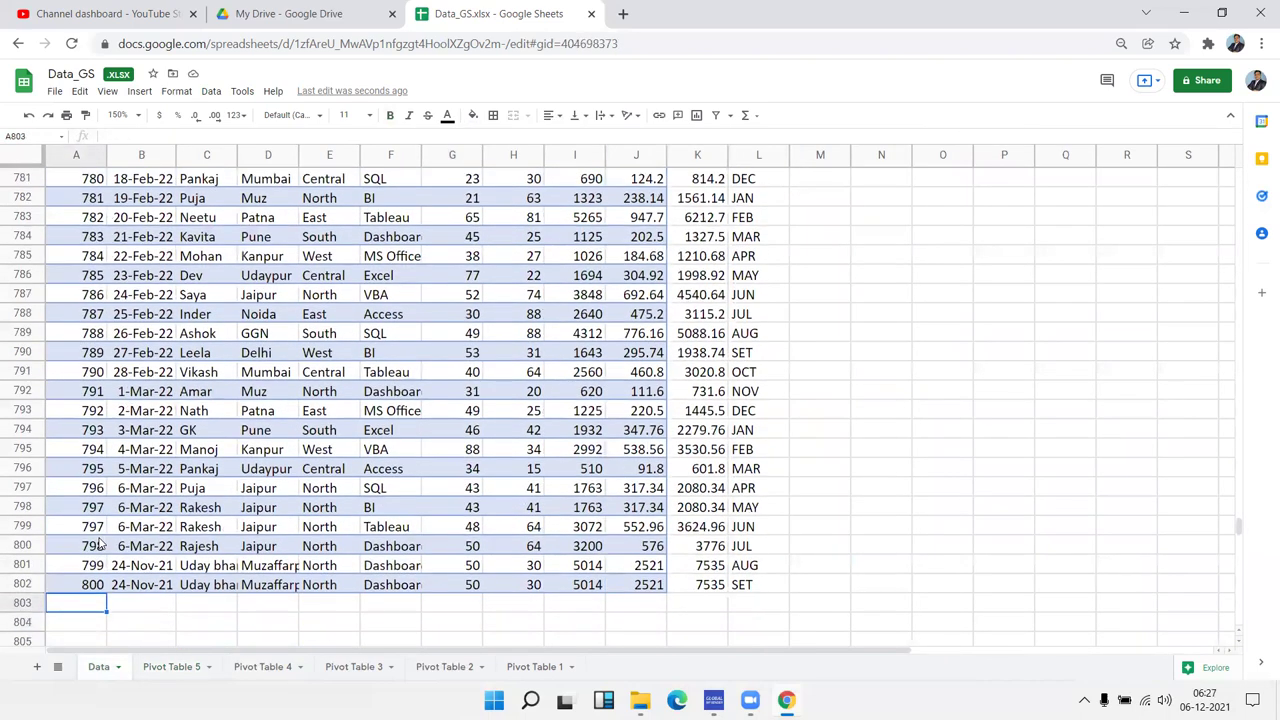
pyautogui.write('801')
pyautogui.press('Tab')
pyautogui.hotkey('ctrl', ';')
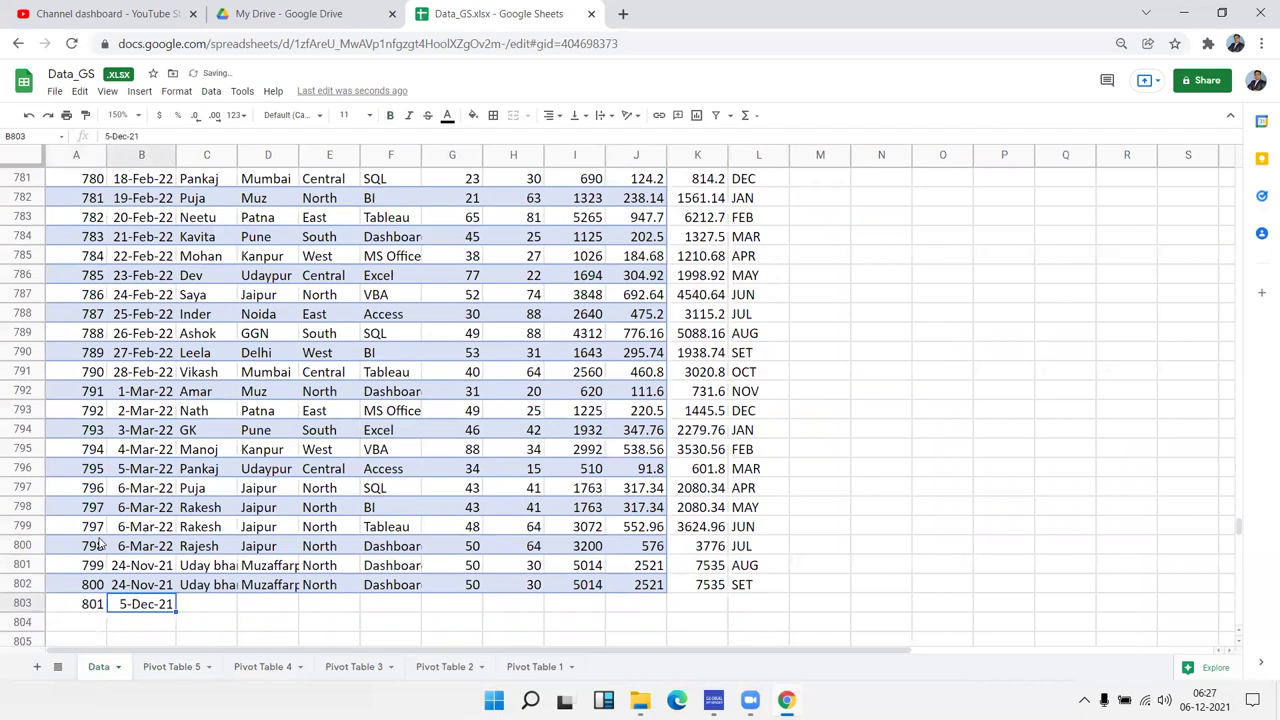
pyautogui.press('Tab')
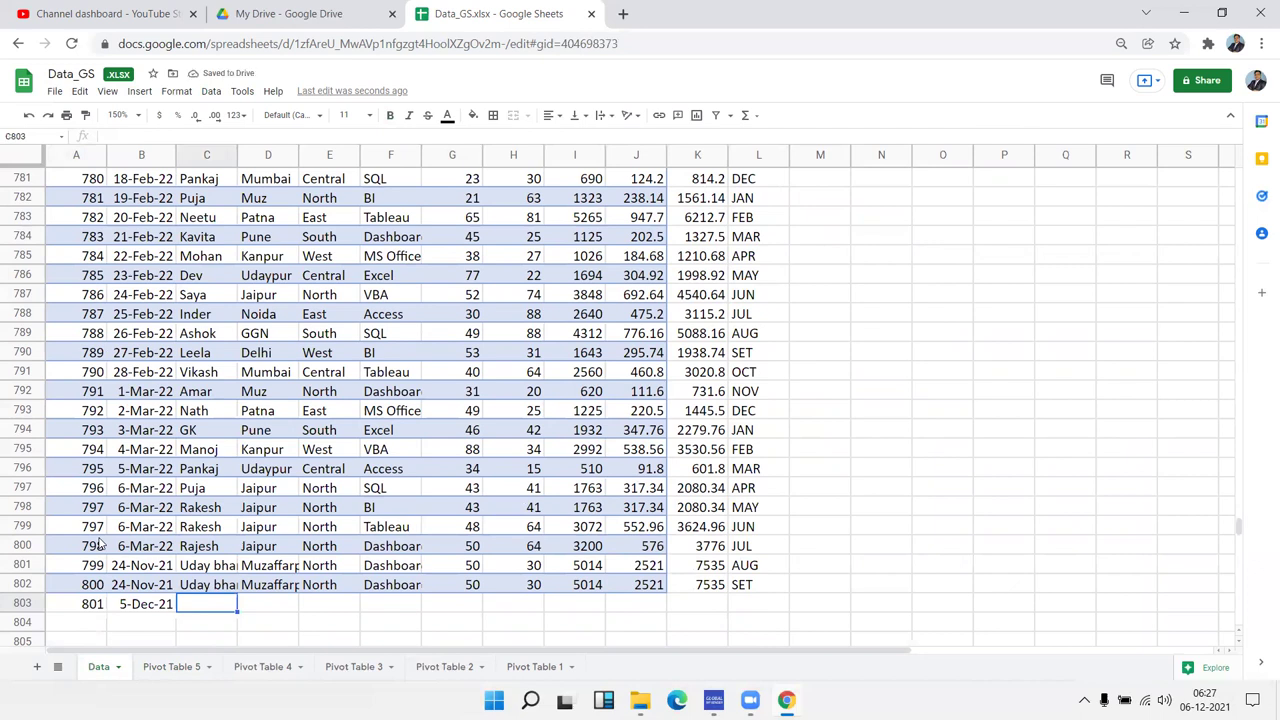
pyautogui.write('Ramesh Sharma')
pyautogui.press('Tab')
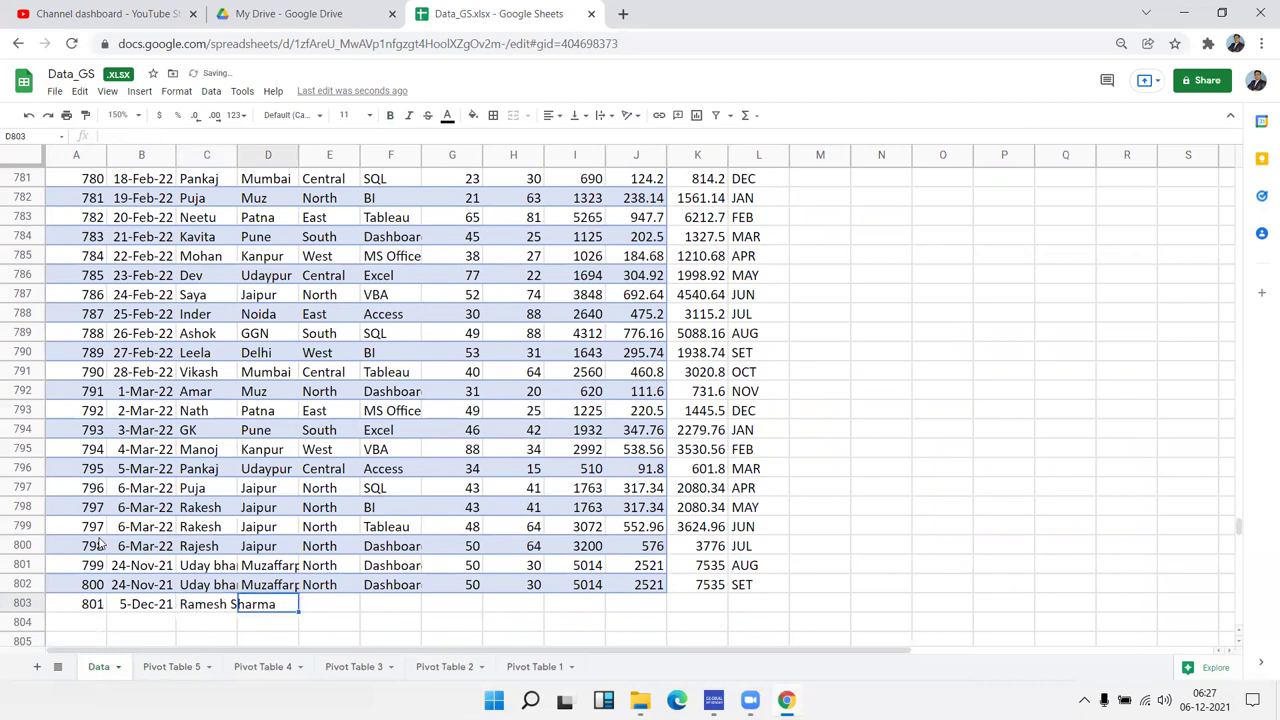
# Fill in city Arijpur, area North and course Excel for the new record
pyautogui.write('Arijpur')
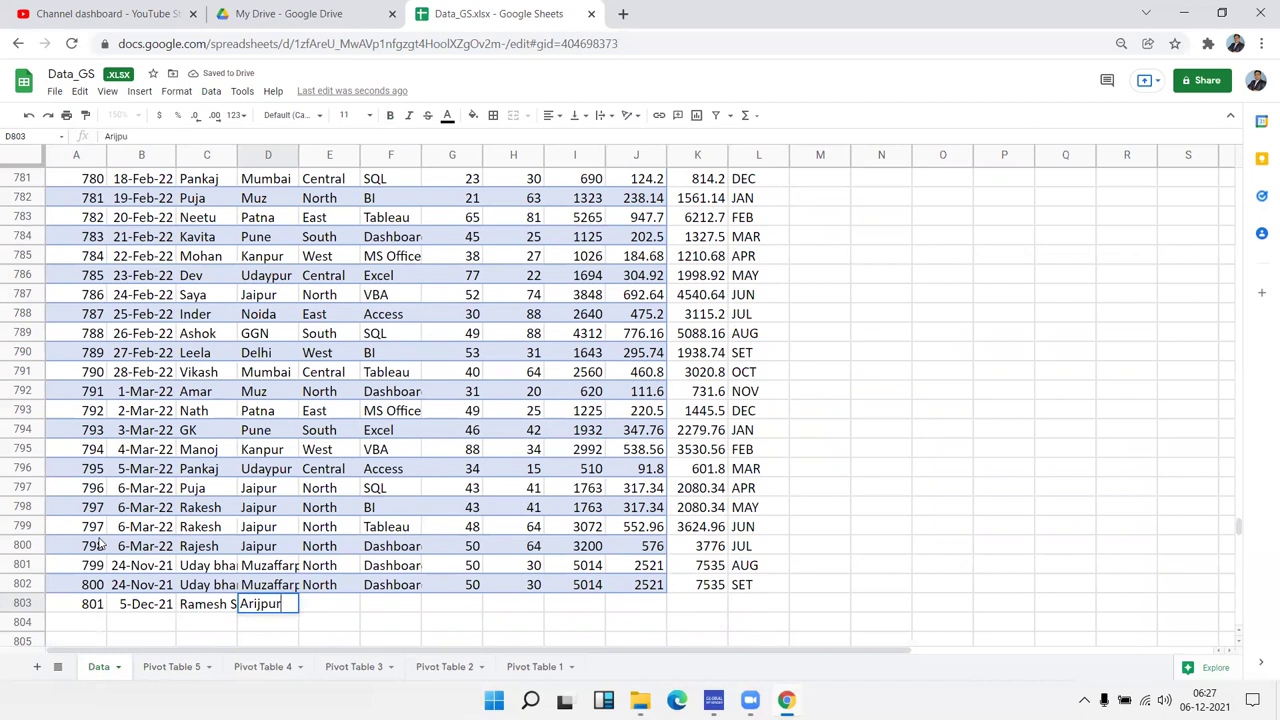
pyautogui.press('Tab')
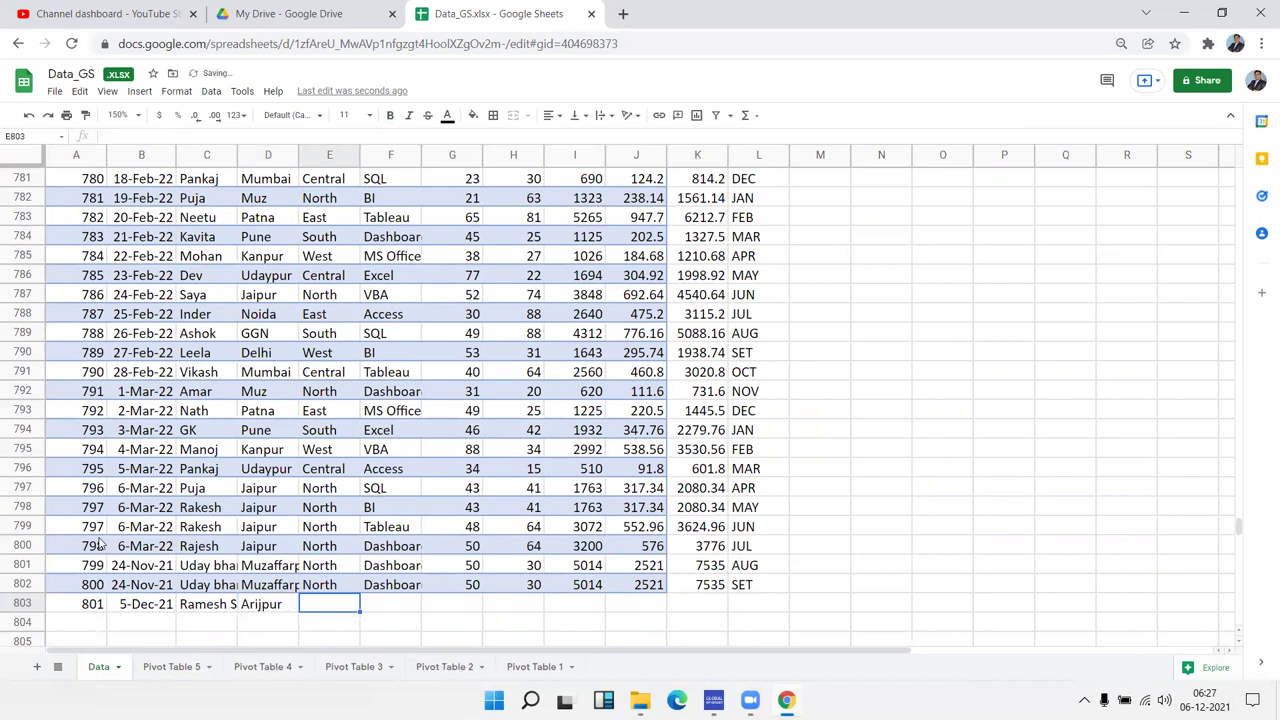
pyautogui.write('North')
pyautogui.press('Tab')
pyautogui.write('Dashboard')
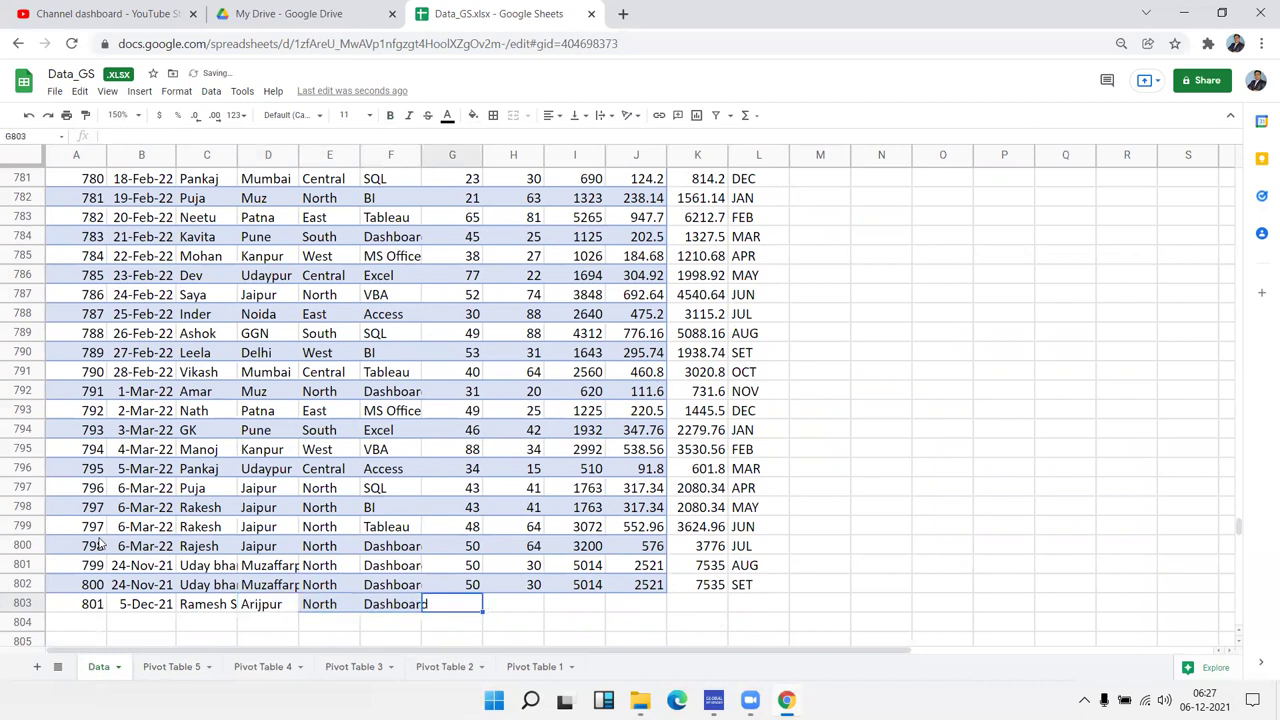
pyautogui.write('Excel')
pyautogui.press('Tab')
# Complete the record with Qty 52, MRP 65, AMT 3525, GST 6525, Total 2355, month Dec
pyautogui.write('52')
pyautogui.press('Tab')
pyautogui.write('65')
pyautogui.press('Tab')
pyautogui.write('3525')
pyautogui.press('Tab')
pyautogui.write('6525')
pyautogui.press('Tab')
pyautogui.write('2355')
pyautogui.press('Tab')
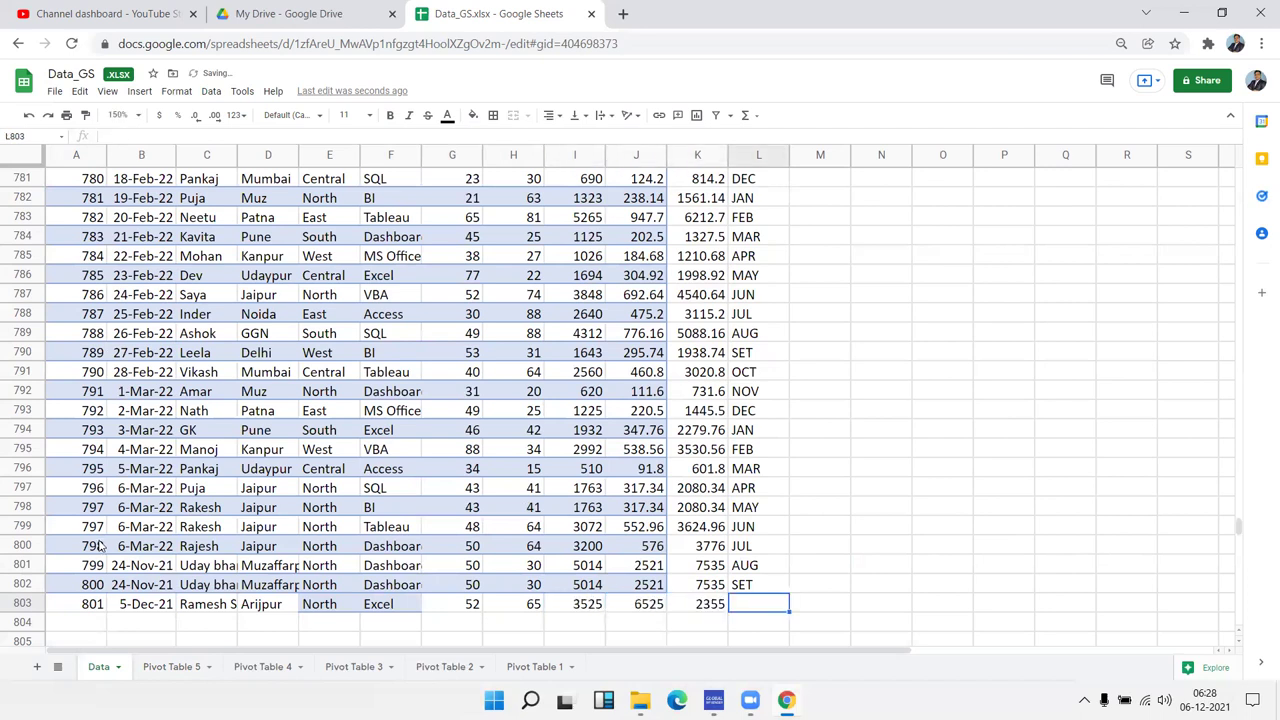
pyautogui.write('Dec')
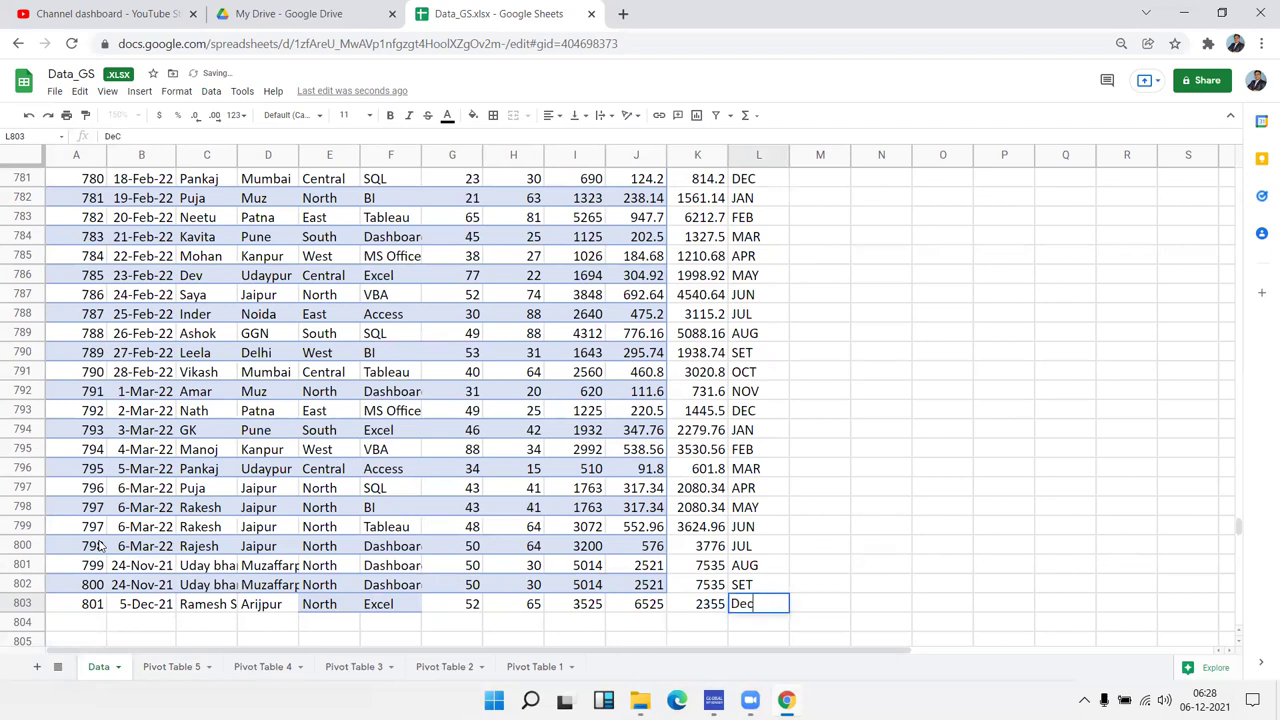
pyautogui.press('Return')
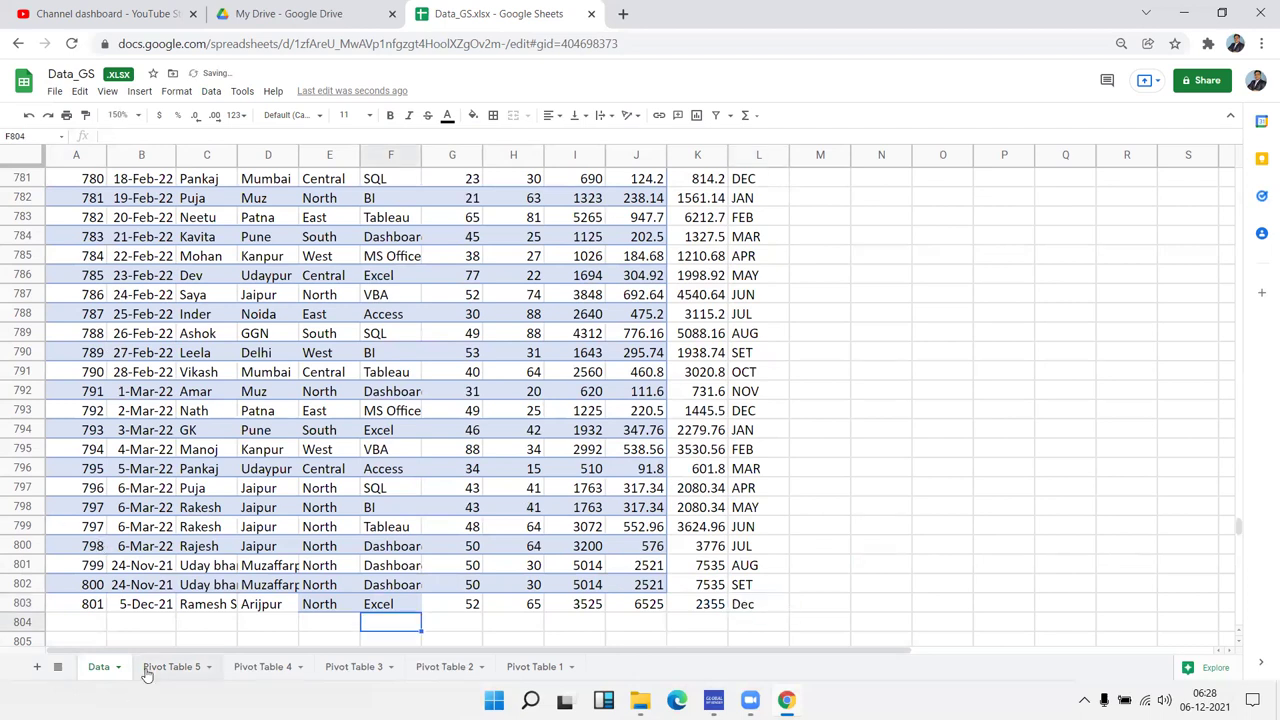
# Open Pivot Table 5, inspect its Name entries, and scroll the editor up to the source range
pyautogui.click(174, 668)
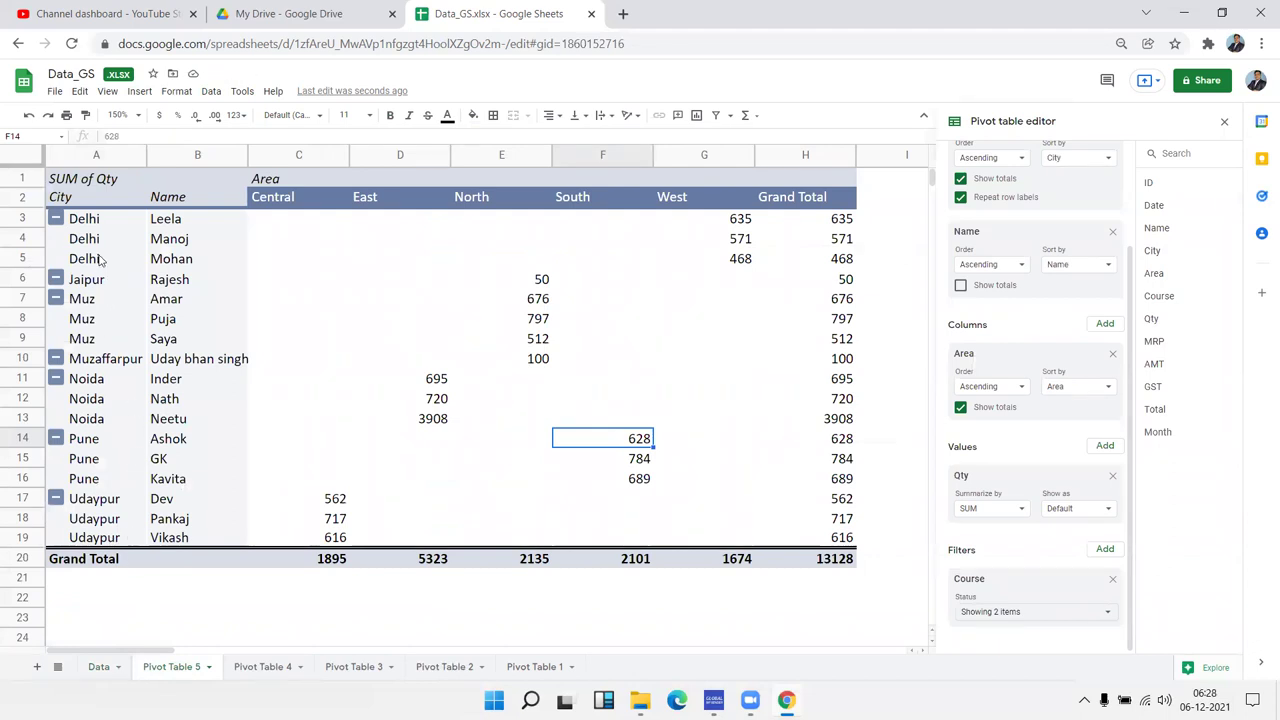
pyautogui.click(180, 297)
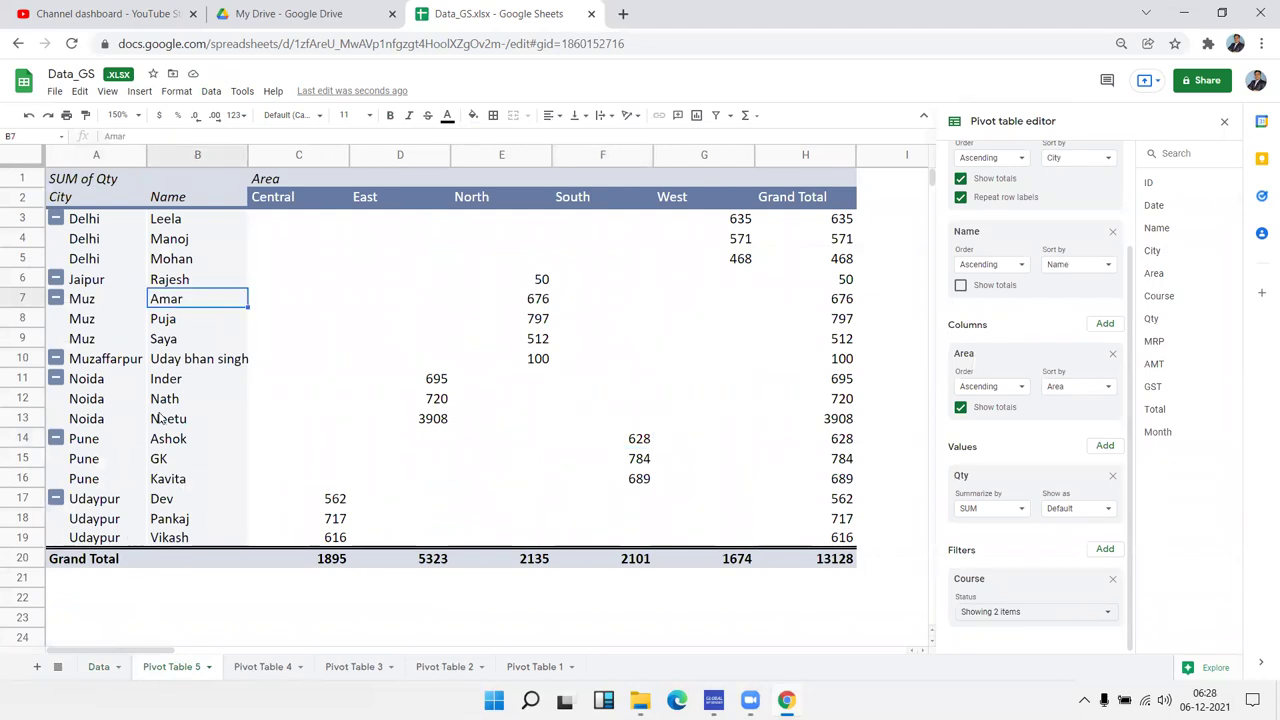
pyautogui.click(188, 538)
pyautogui.click(170, 386)
pyautogui.click(167, 319)
pyautogui.click(187, 268)
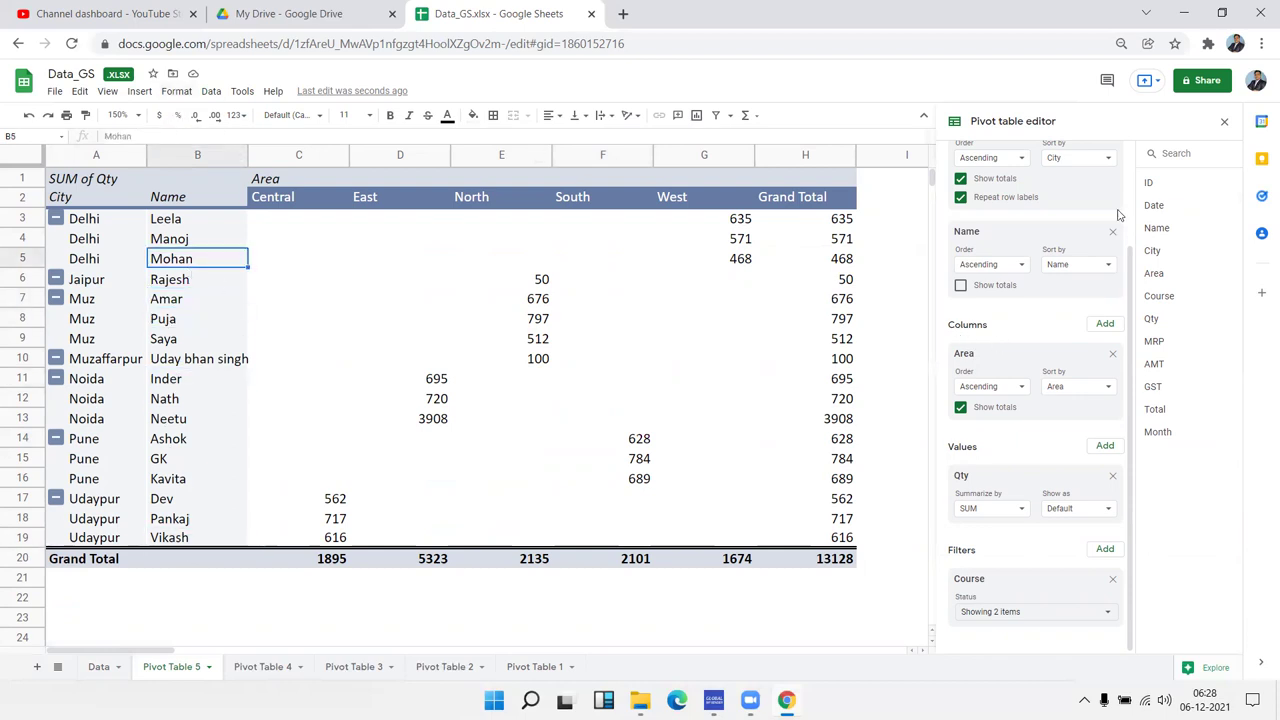
pyautogui.scroll(3, 1110, 222)
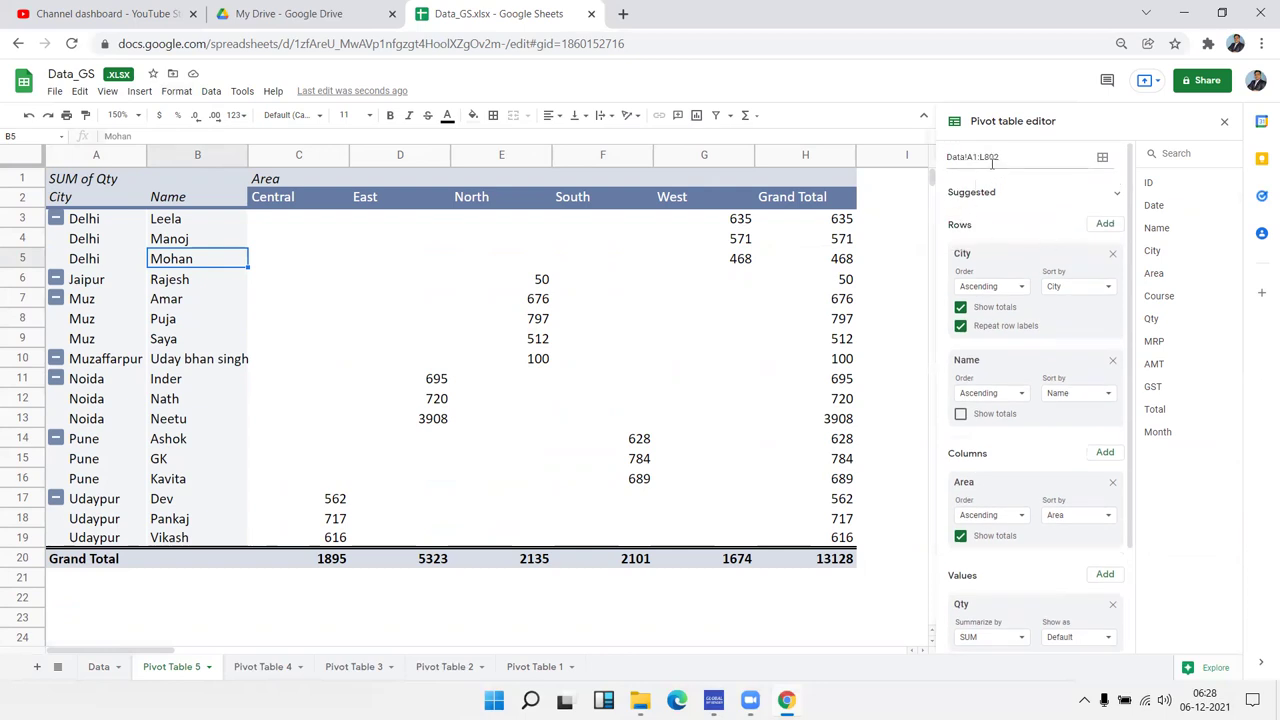
# Confirm the new row 803 on the Data sheet, then edit the pivot's Data!A1:L802 range
pyautogui.click(100, 667)
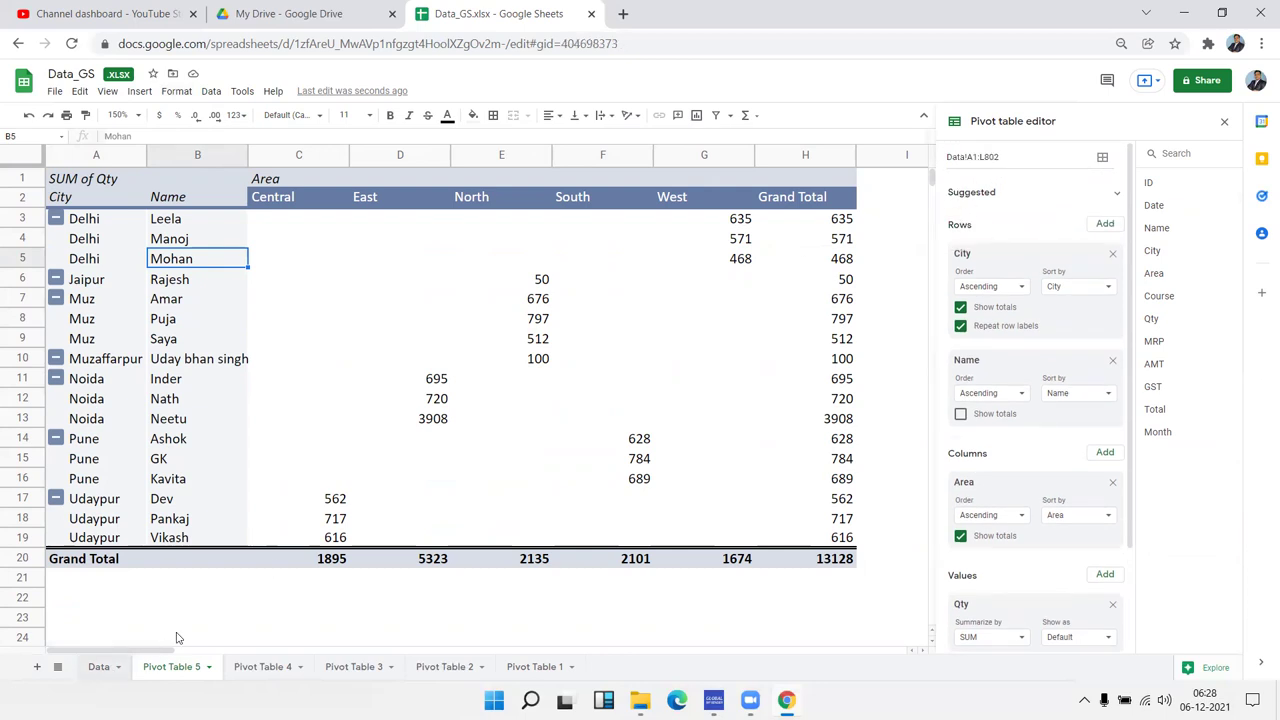
pyautogui.click(88, 605)
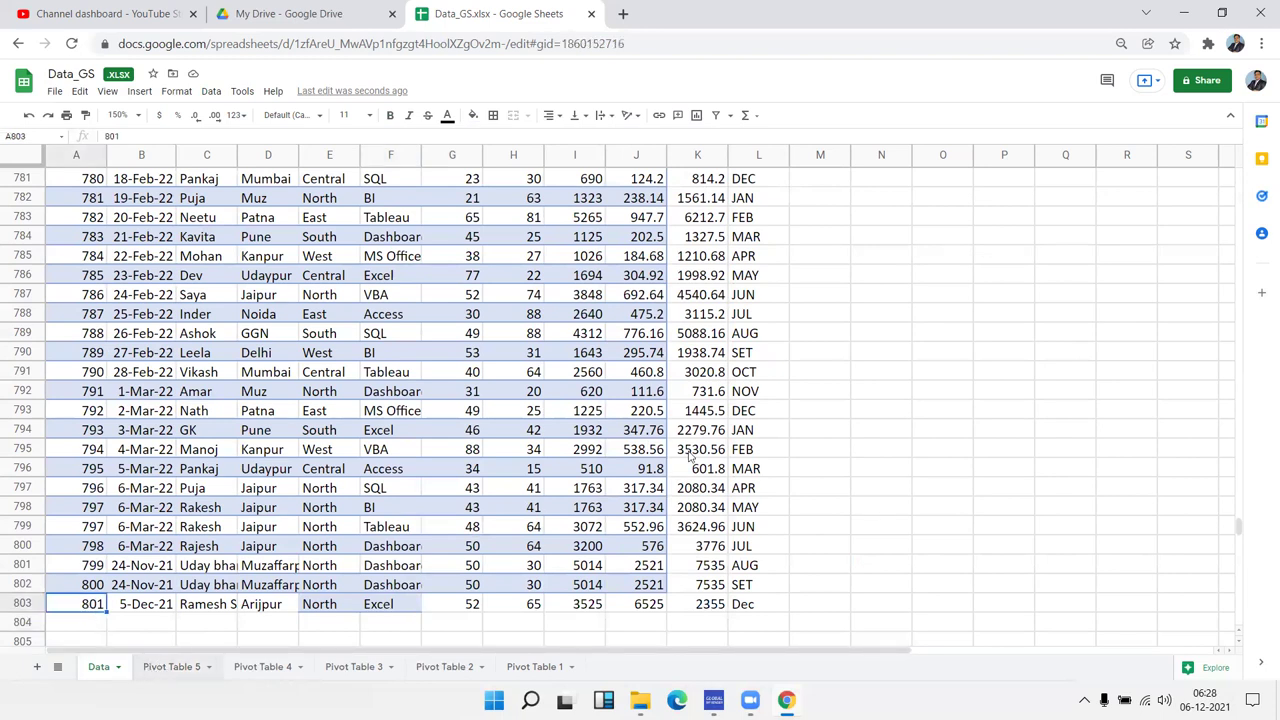
pyautogui.click(165, 667)
pyautogui.click(1015, 156)
# Change the source range to Data!A1:L803, select the new Arijpur labels, and show the desktop
pyautogui.press('BackSpace')
pyautogui.write('3')
pyautogui.press('Return')
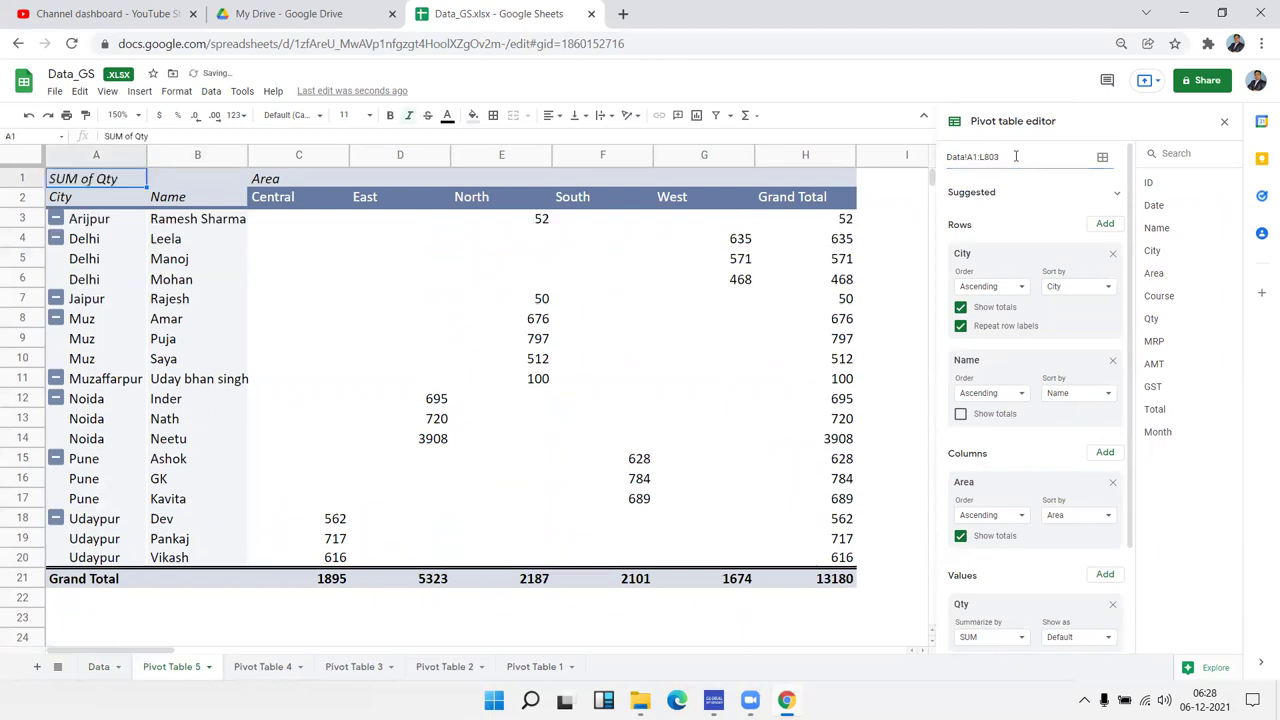
pyautogui.moveTo(124, 219); pyautogui.dragTo(210, 222)
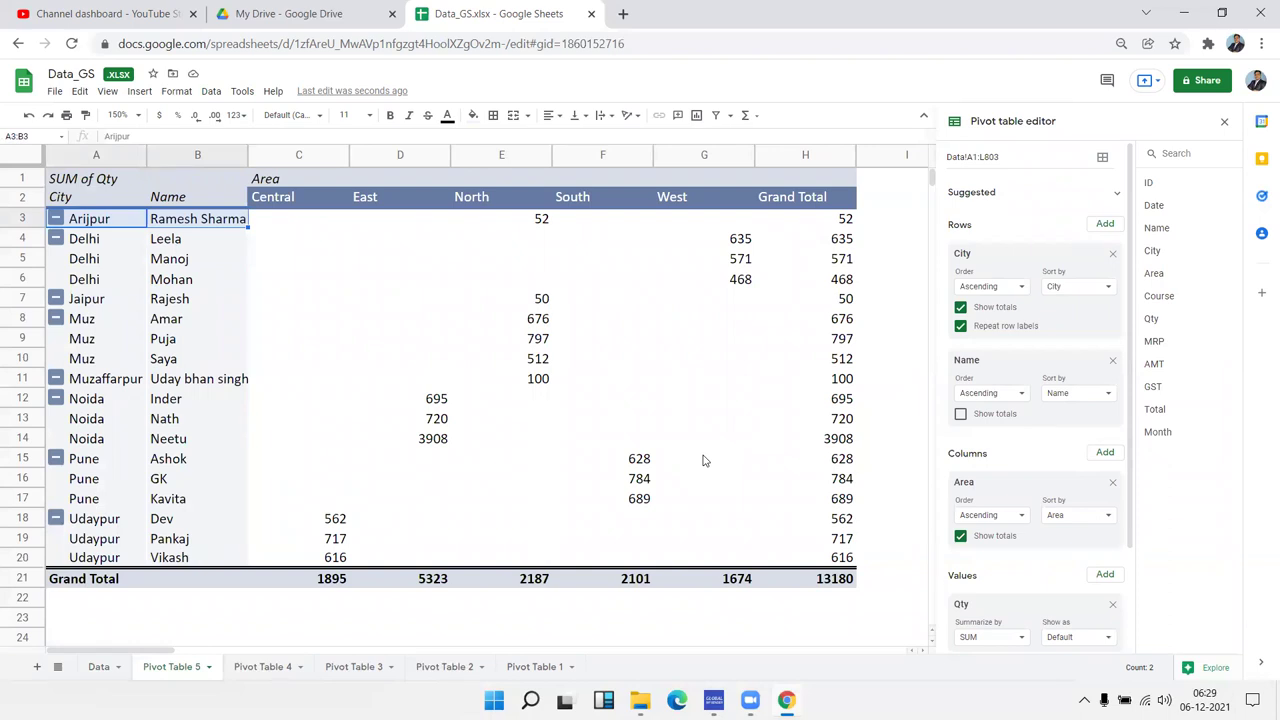
pyautogui.press('super+d')
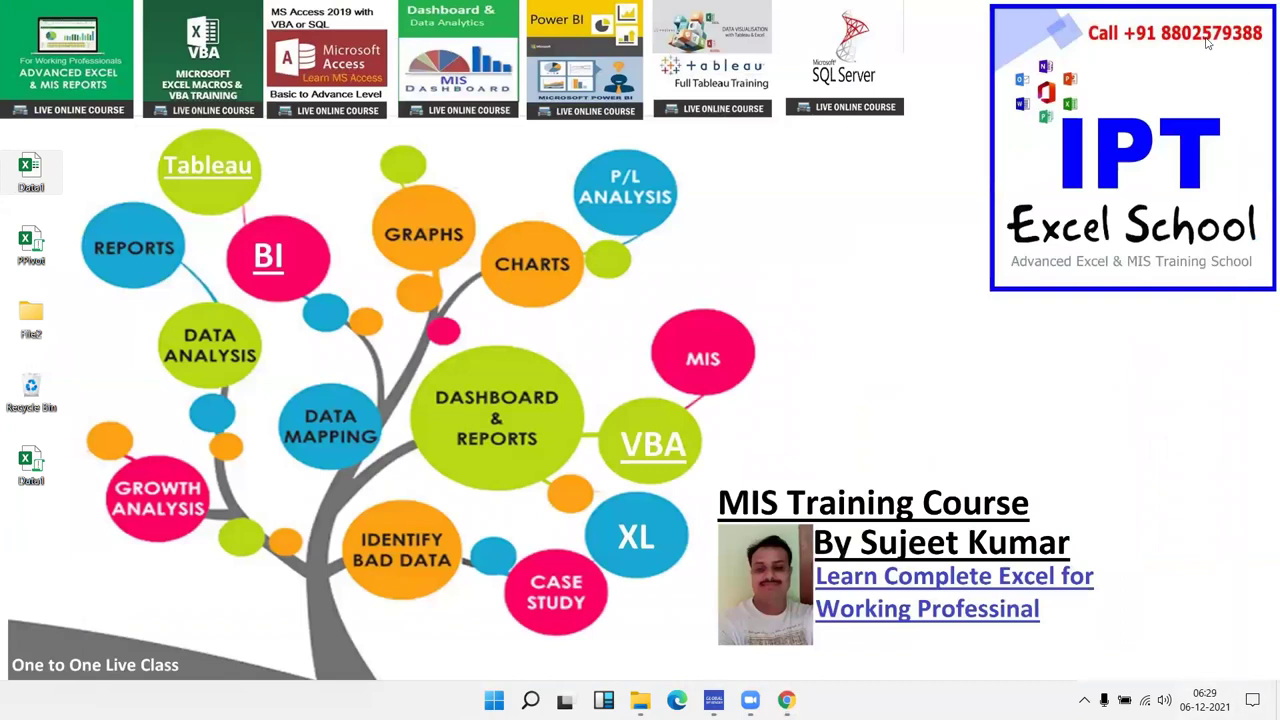